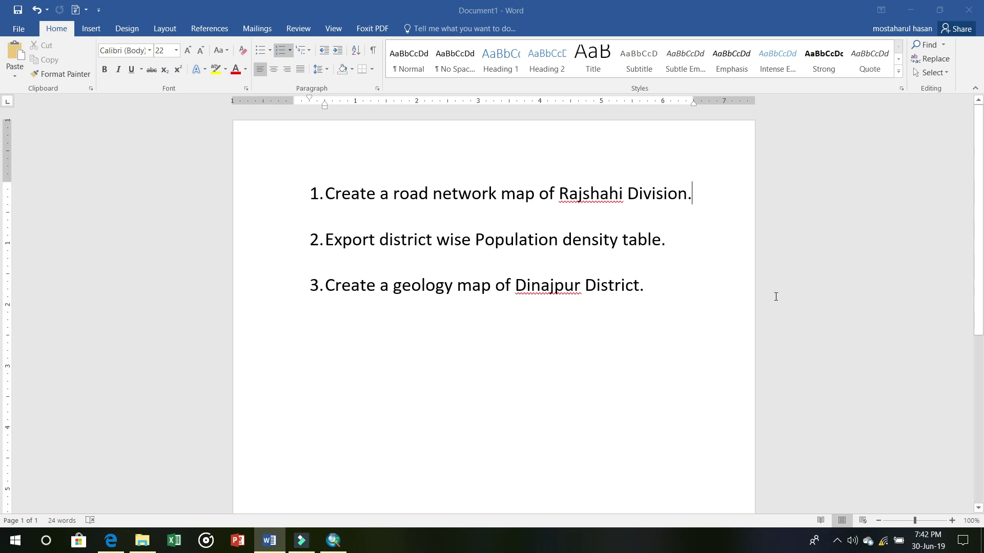
Minimize the document to reach the desktop and create a new folder there named GIS Final Exam
left_click(792, 307)
left_click(910, 7)
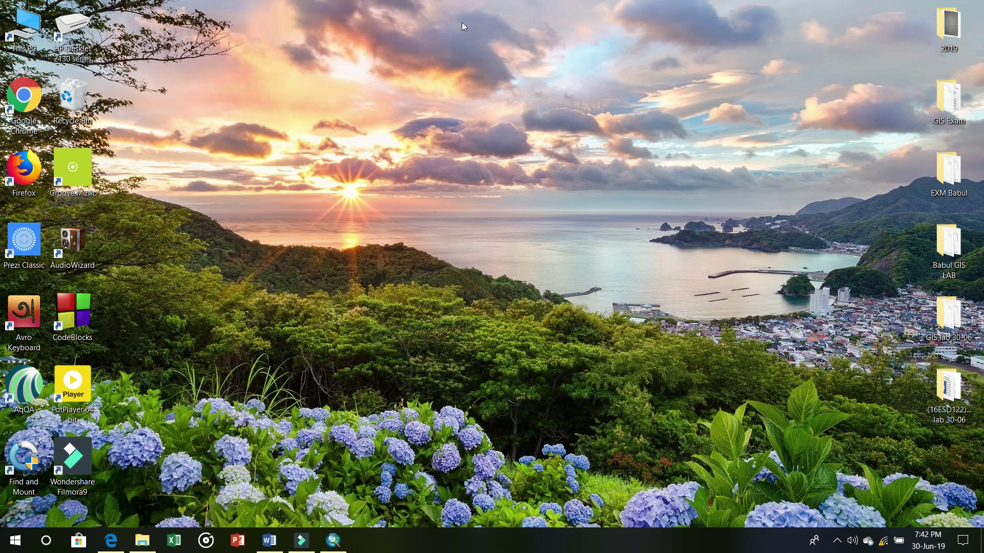
right_click(509, 16)
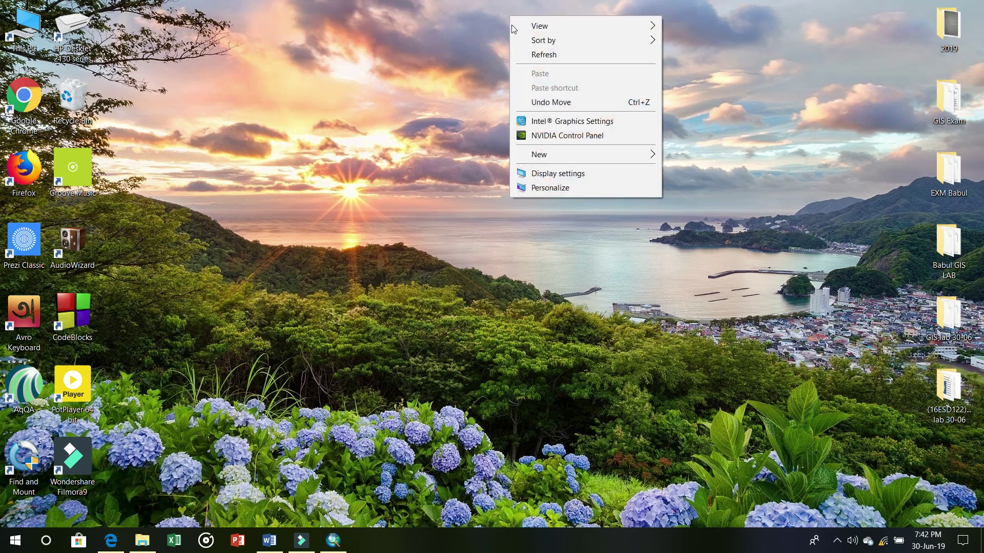
mouse_move(637, 154)
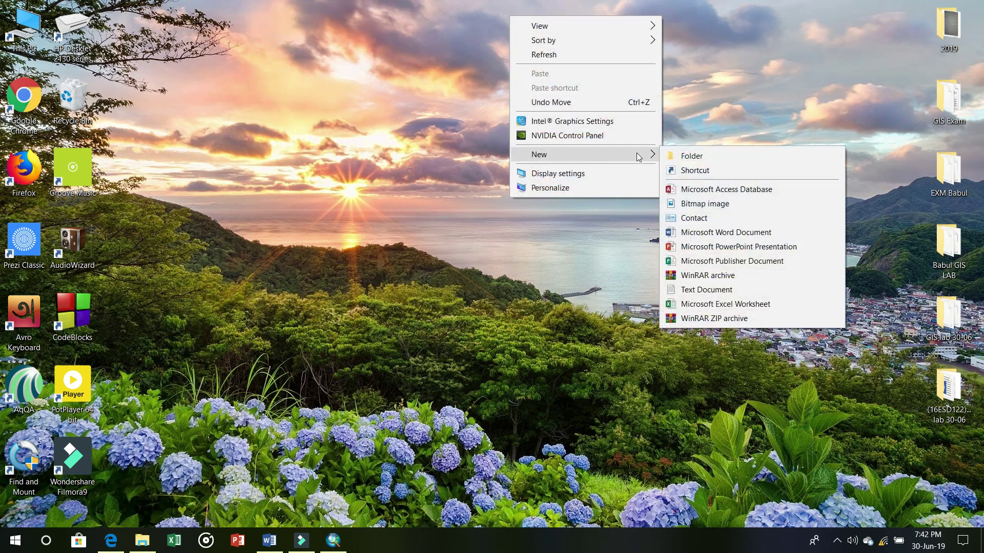
left_click(692, 157)
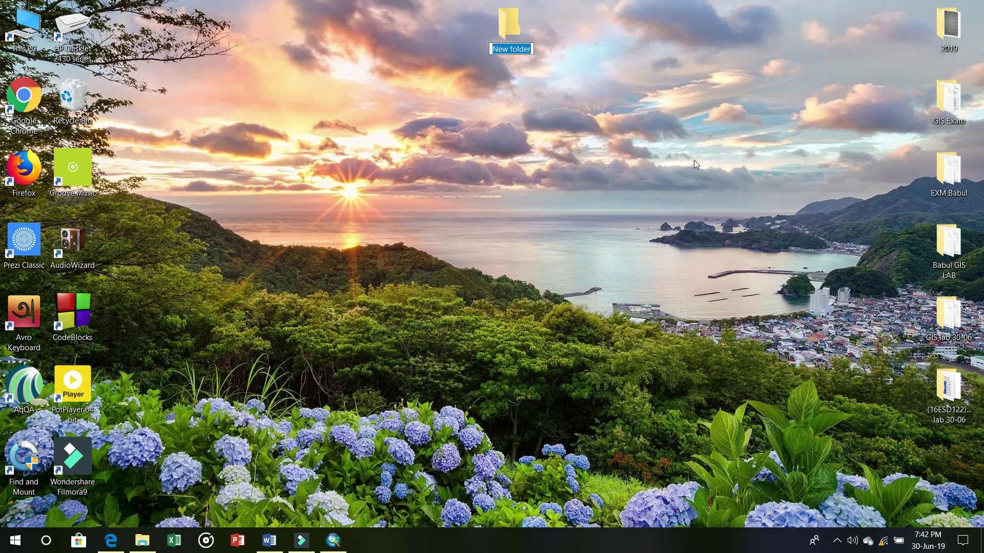
type("GIS f")
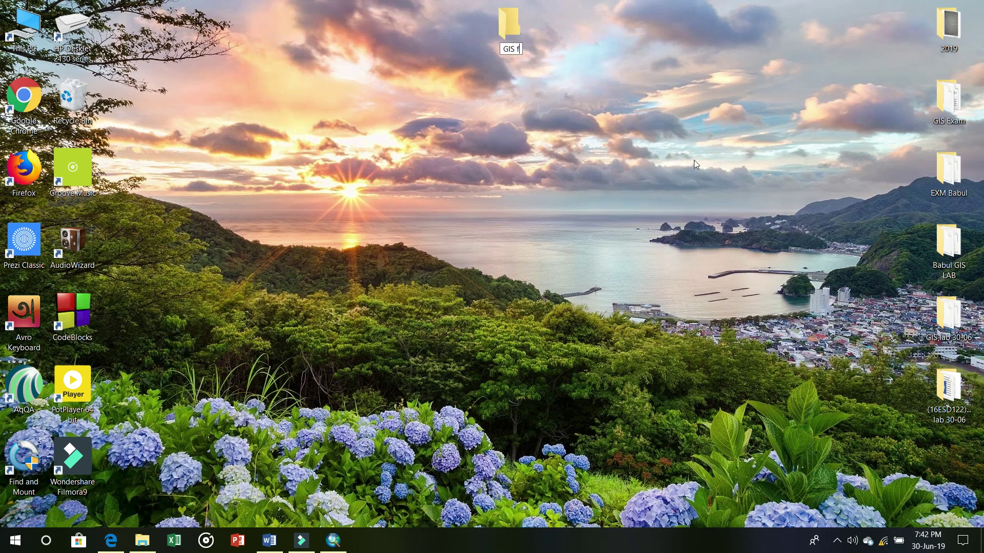
key("BackSpace")
type("Final Exam")
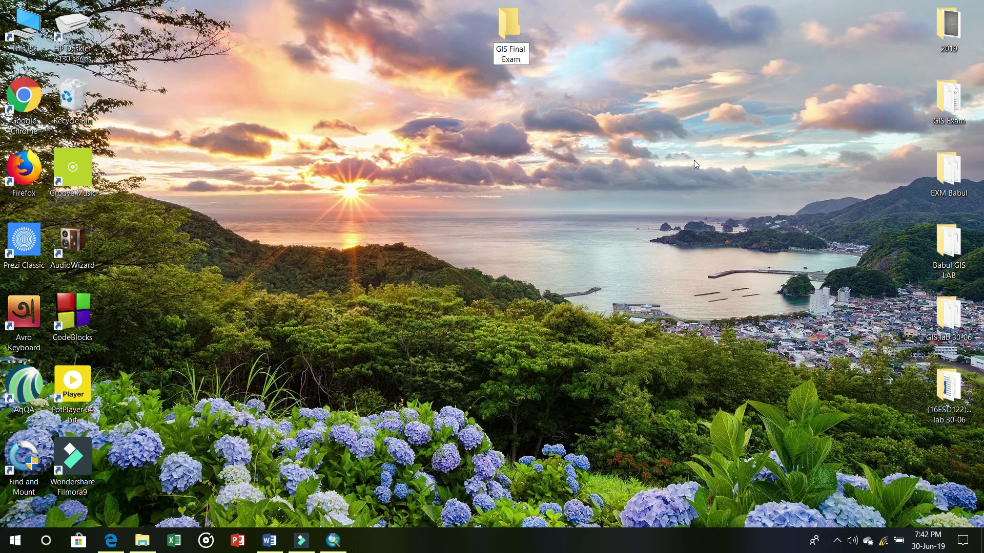
key("Return")
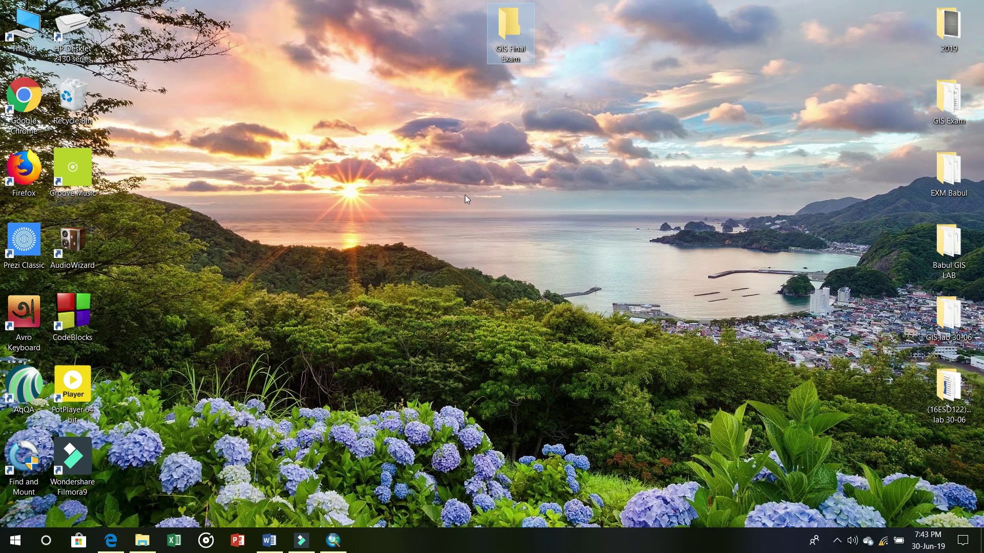
Copy the GIS lab 30-06 folder from the NEW VOLUME (I:) drive and close the file window
double_click(23, 42)
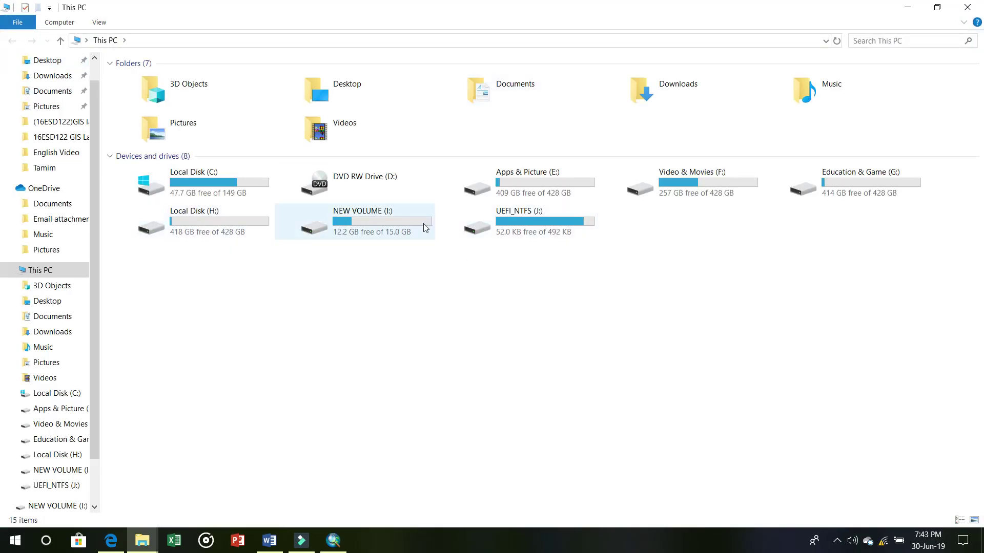
double_click(370, 227)
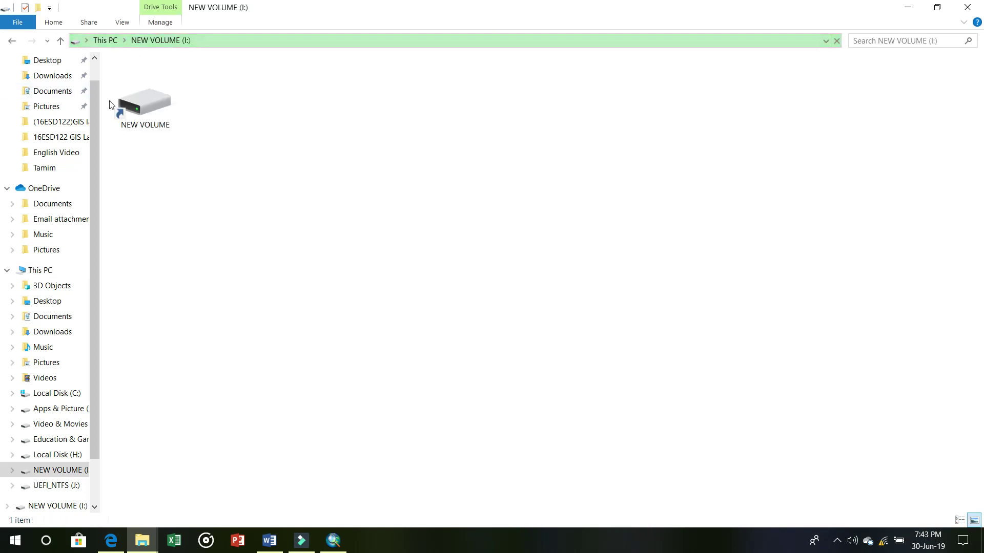
left_click(138, 105)
double_click(138, 105)
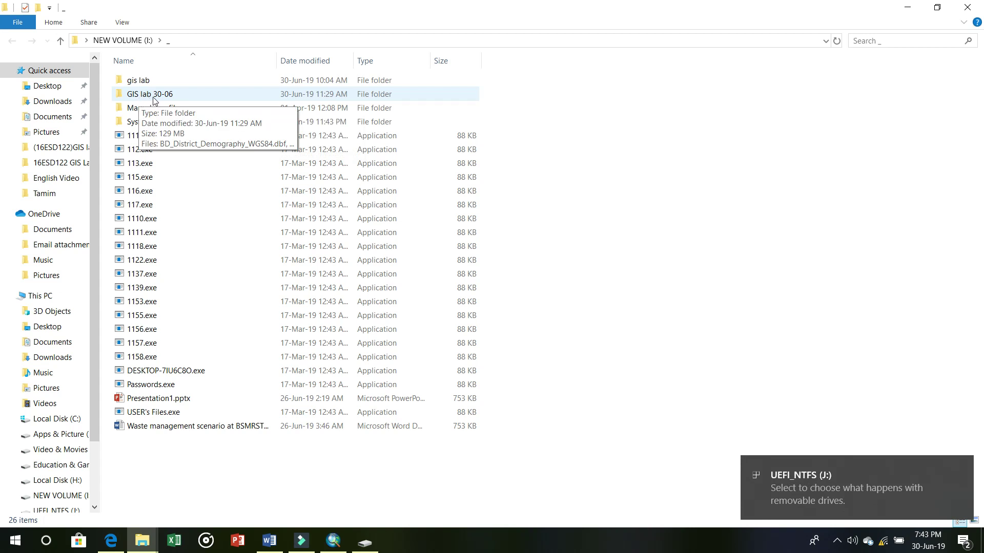
double_click(172, 96)
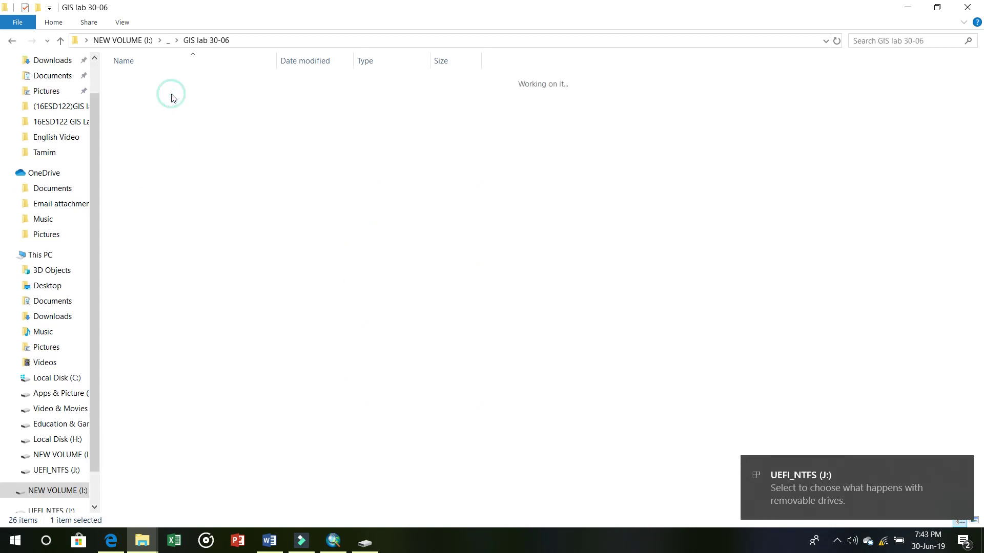
left_click(61, 40)
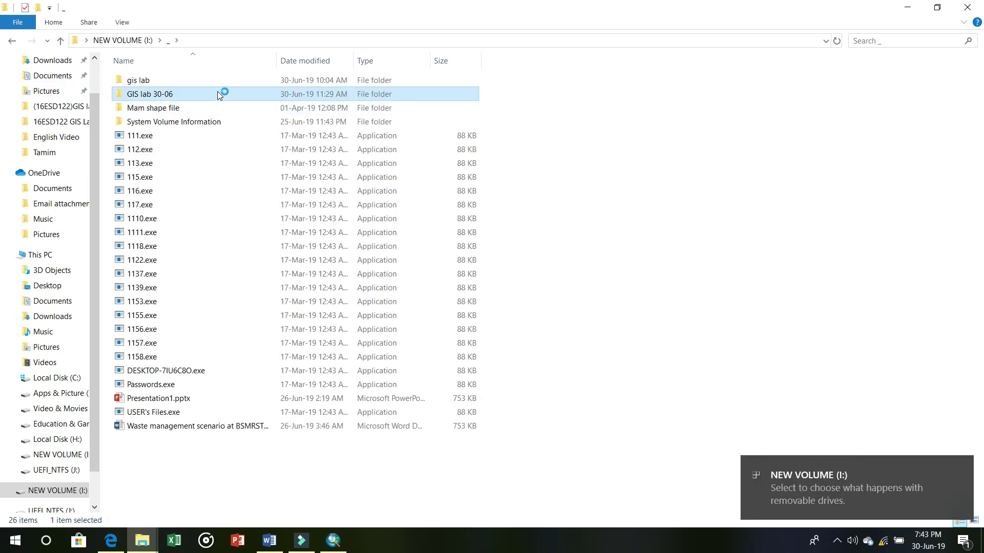
right_click(217, 94)
left_click(295, 303)
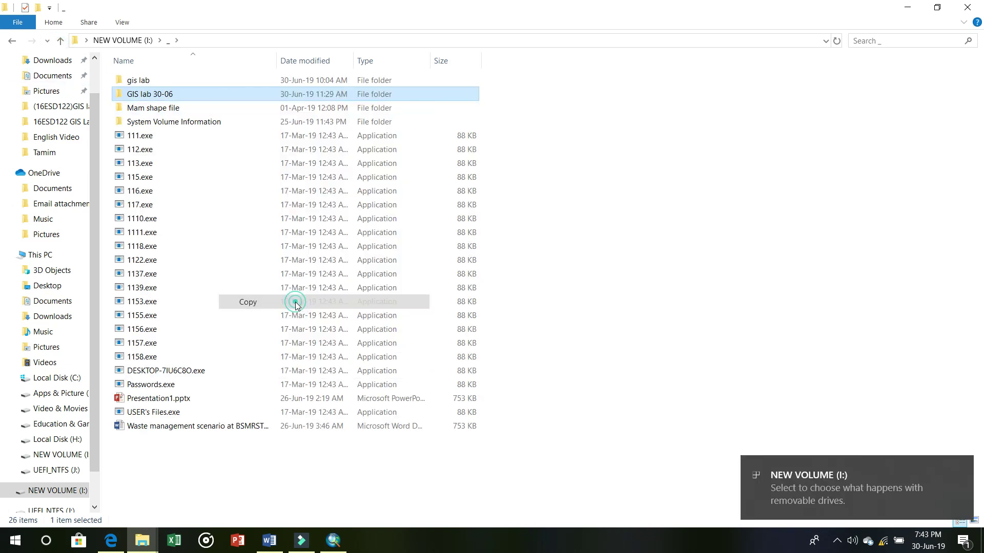
key("alt+Up")
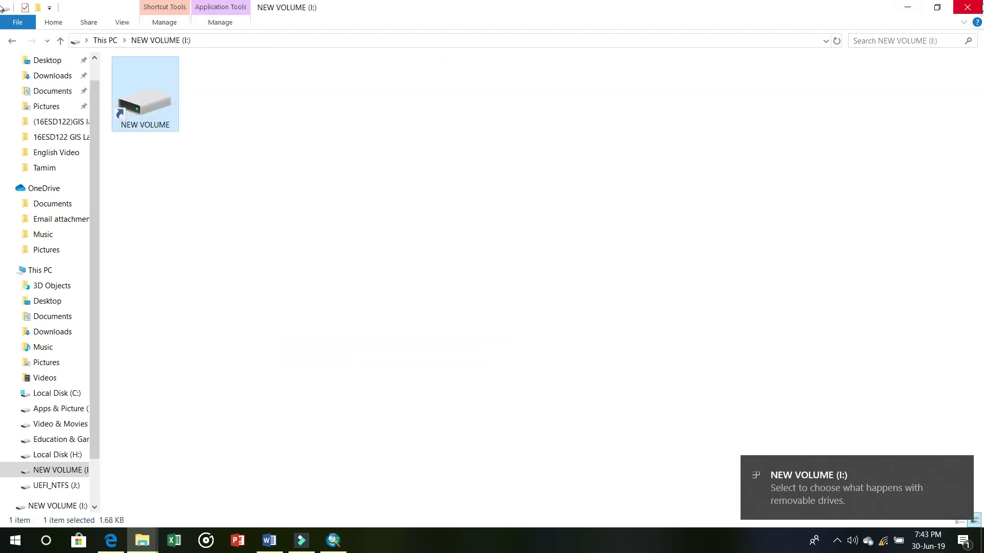
left_click(979, 7)
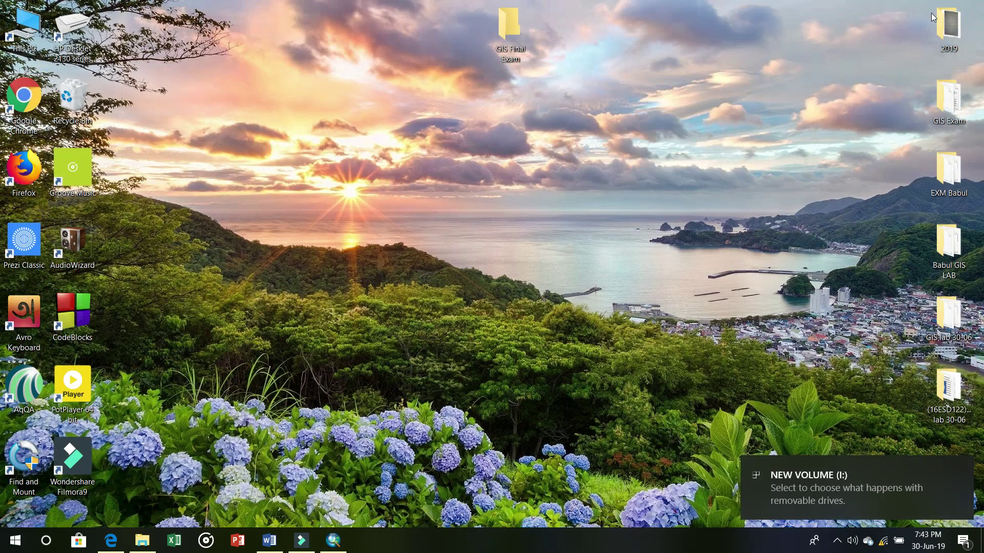
Paste the copied GIS lab 30-06 folder into the GIS Final Exam folder on the desktop
left_click(512, 45)
double_click(512, 45)
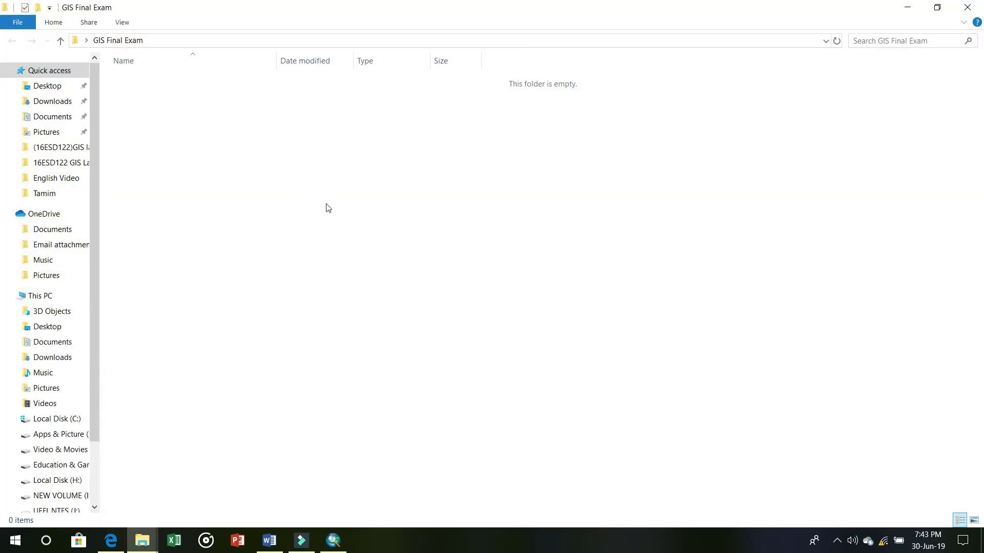
right_click(250, 155)
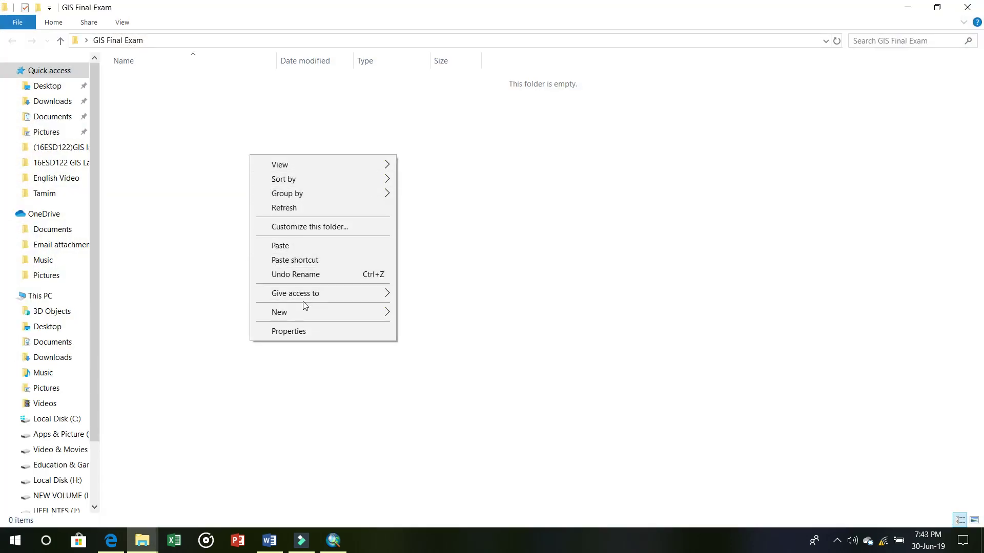
left_click(315, 251)
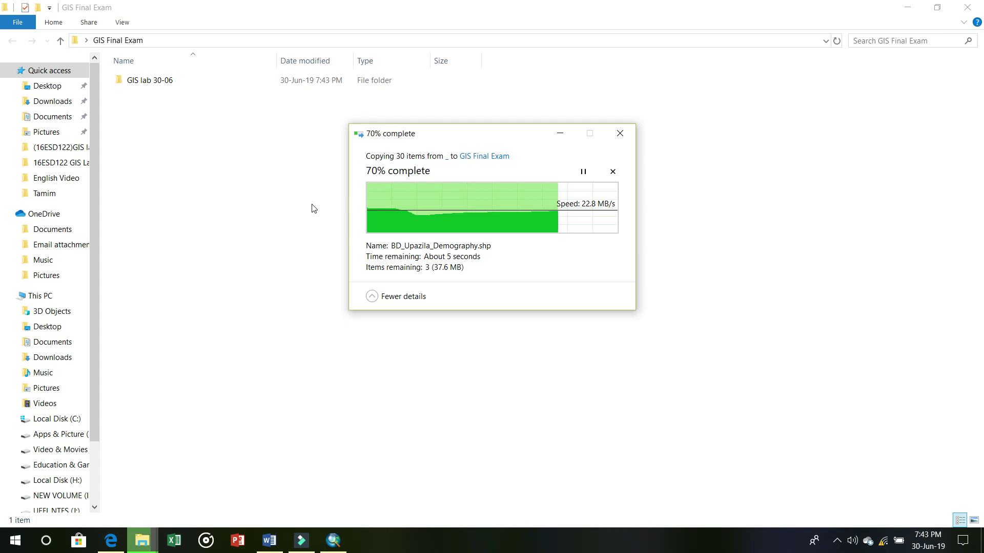
mouse_move(147, 550)
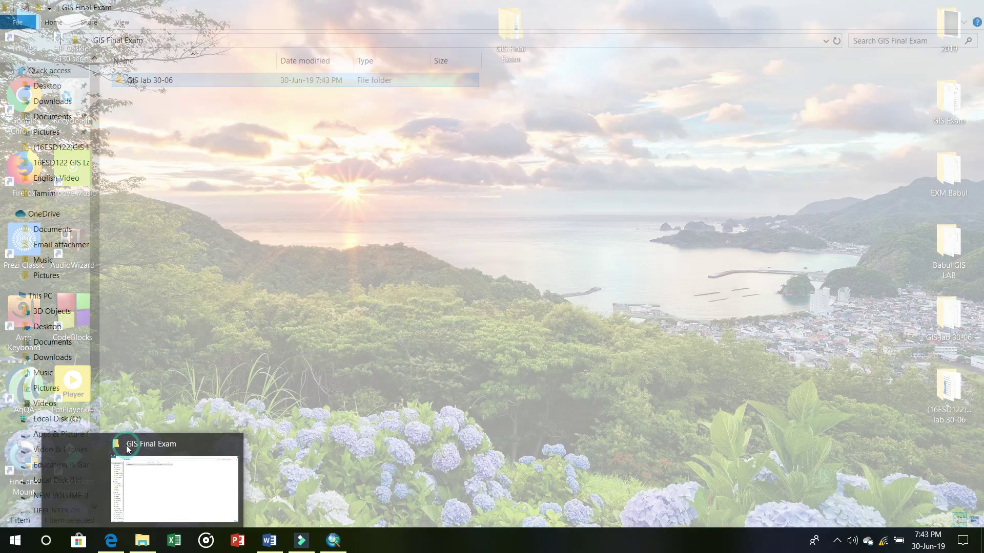
left_click(128, 449)
left_click(272, 290)
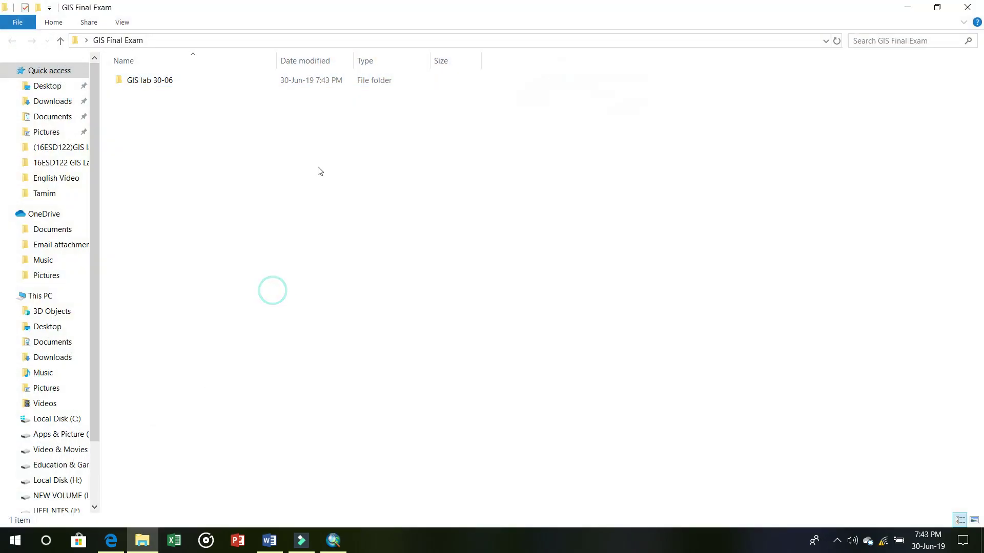
Examine the shapefile data inside the copied GIS lab 30-06 folder, then minimize the file window
left_click(321, 86)
double_click(321, 86)
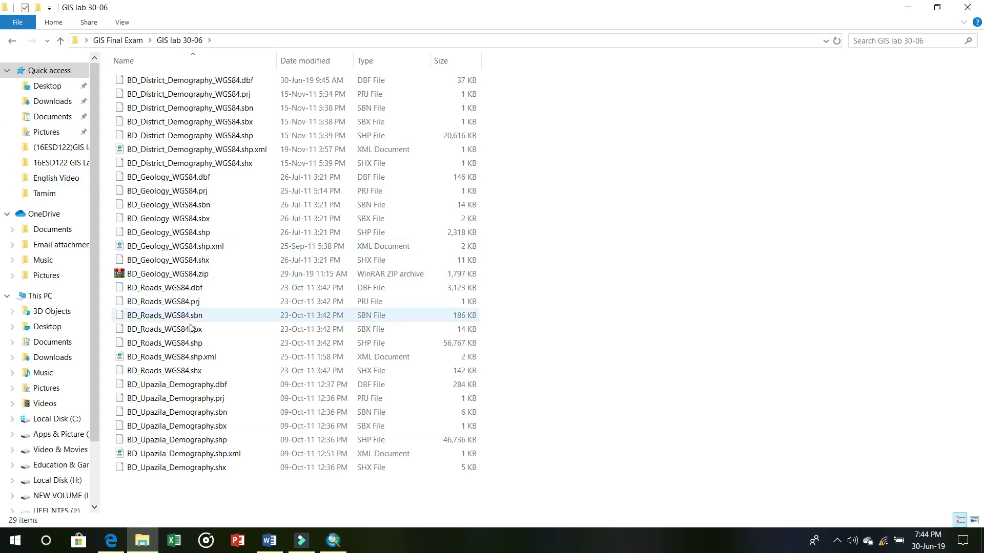
left_click(908, 8)
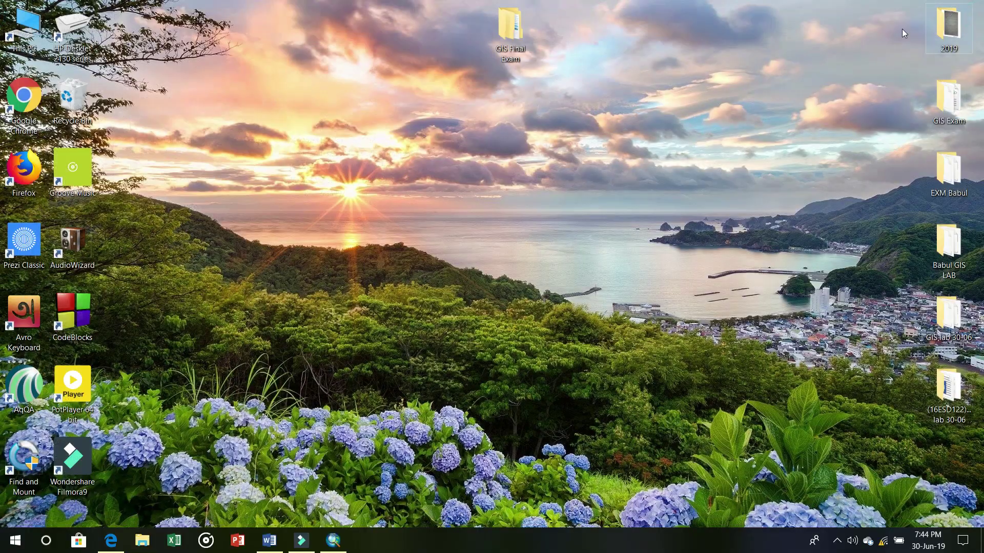
Switch to ArcMap and connect the desktop folder GIS Final Exam as a data source for adding layers
left_click(334, 543)
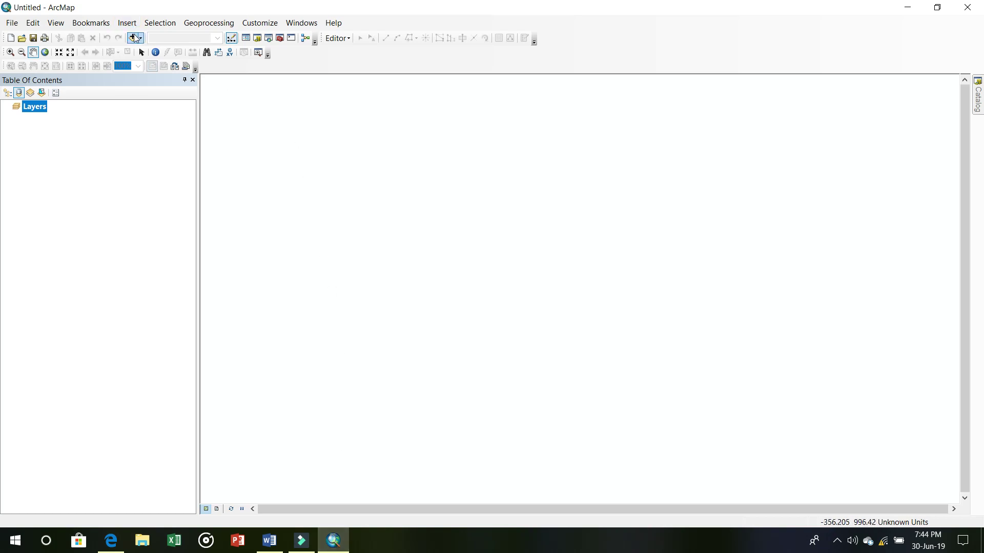
left_click(134, 36)
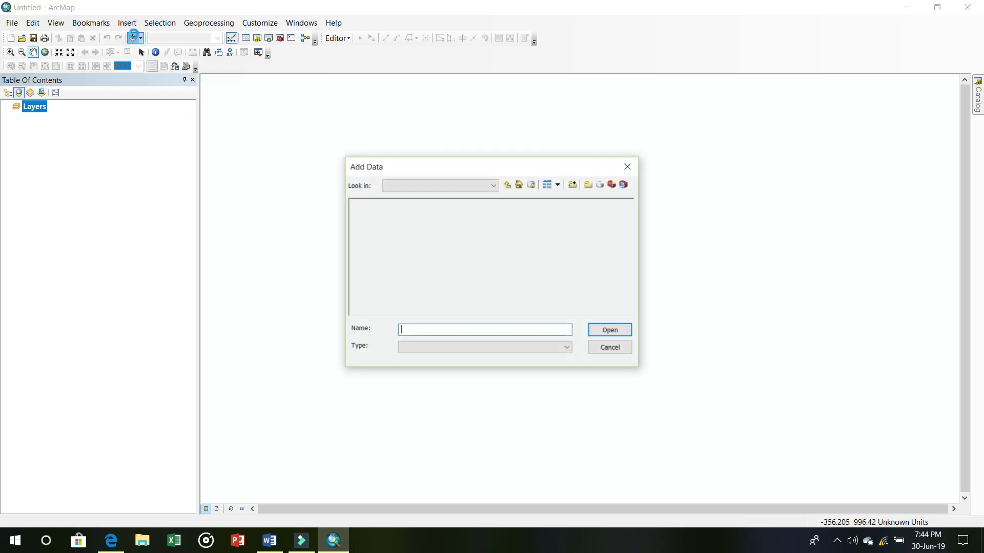
left_click(576, 185)
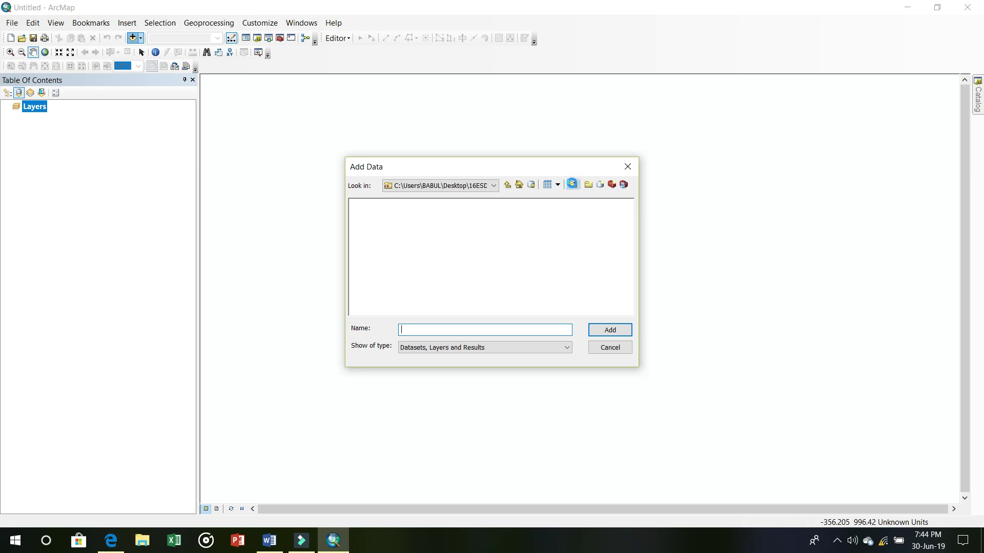
double_click(449, 262)
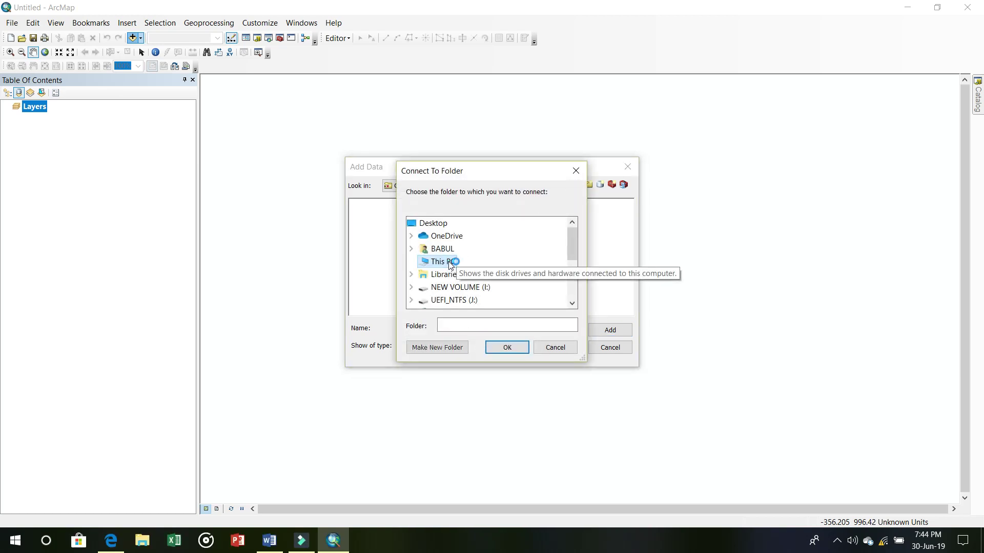
double_click(458, 249)
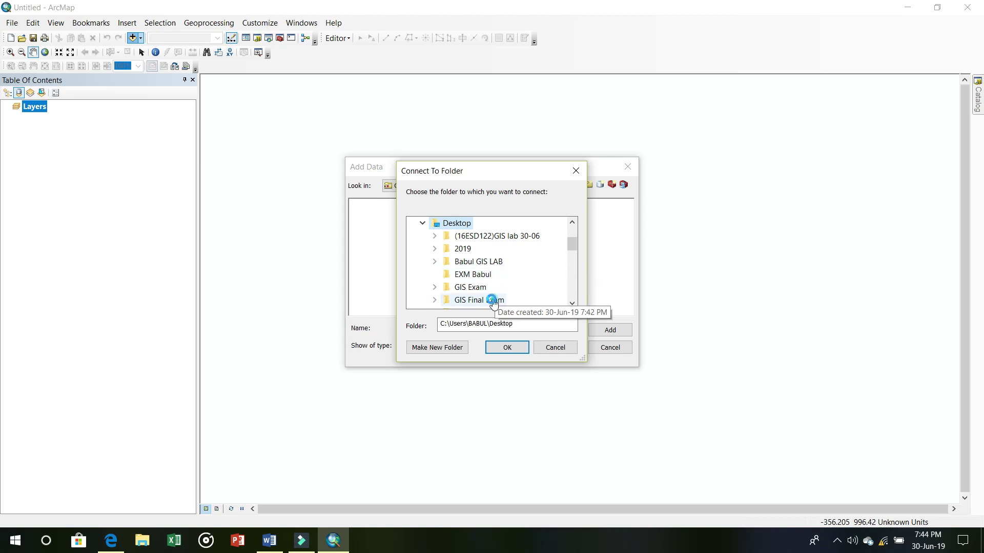
double_click(493, 301)
left_click(511, 347)
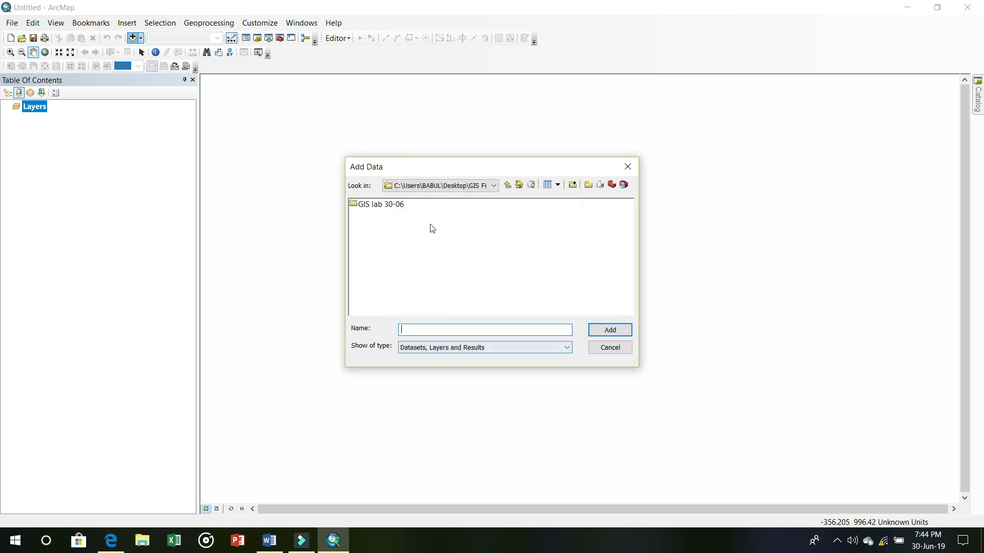
Add the BD_Roads_WGS84.shp and BD_Geology_WGS84.shp shapefiles from the GIS lab 30-06 folder to the map
double_click(390, 205)
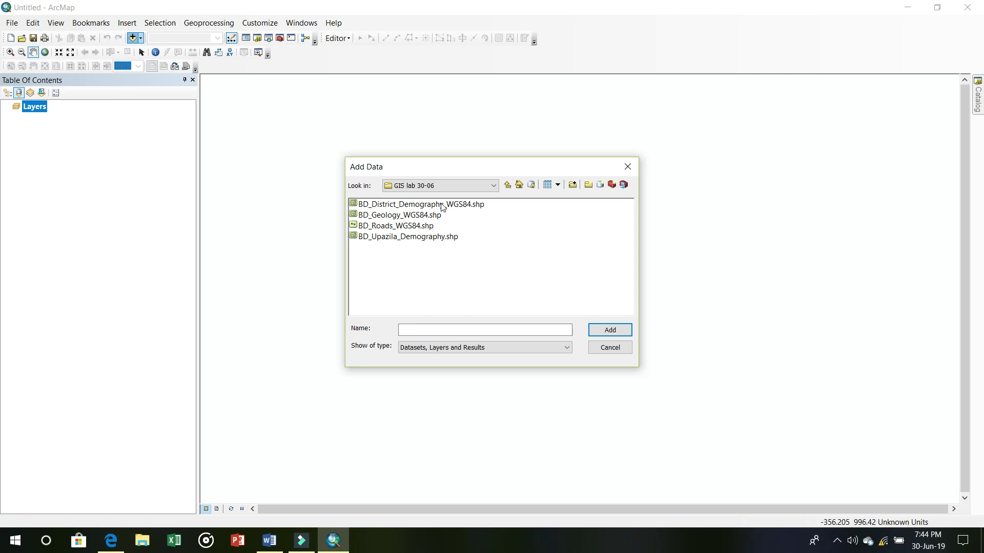
left_click(400, 230)
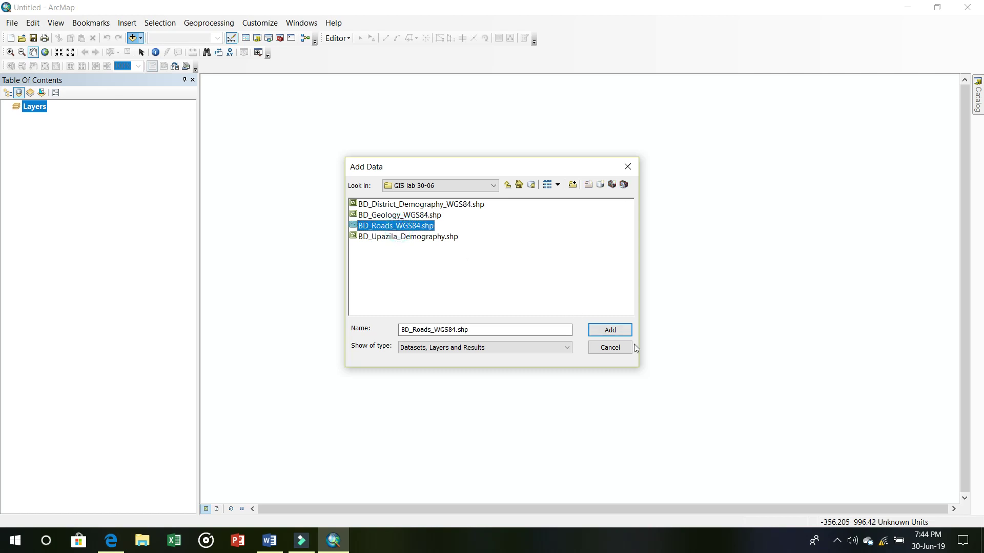
left_click(610, 331)
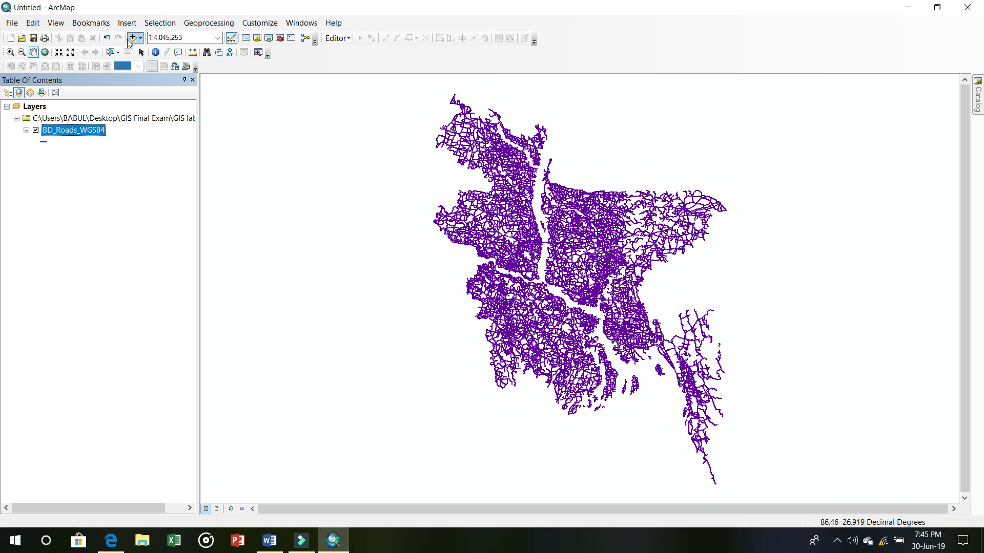
left_click(132, 37)
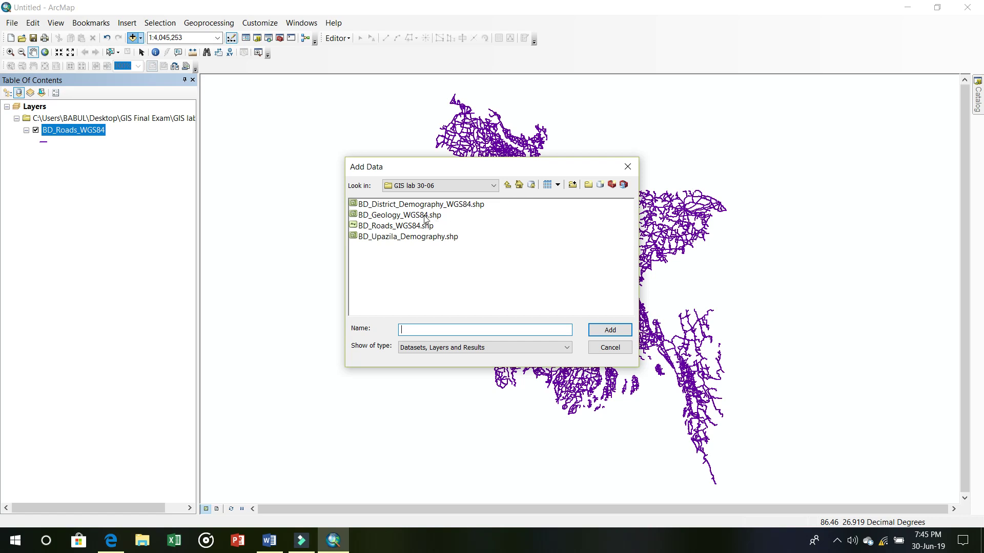
left_click(414, 216)
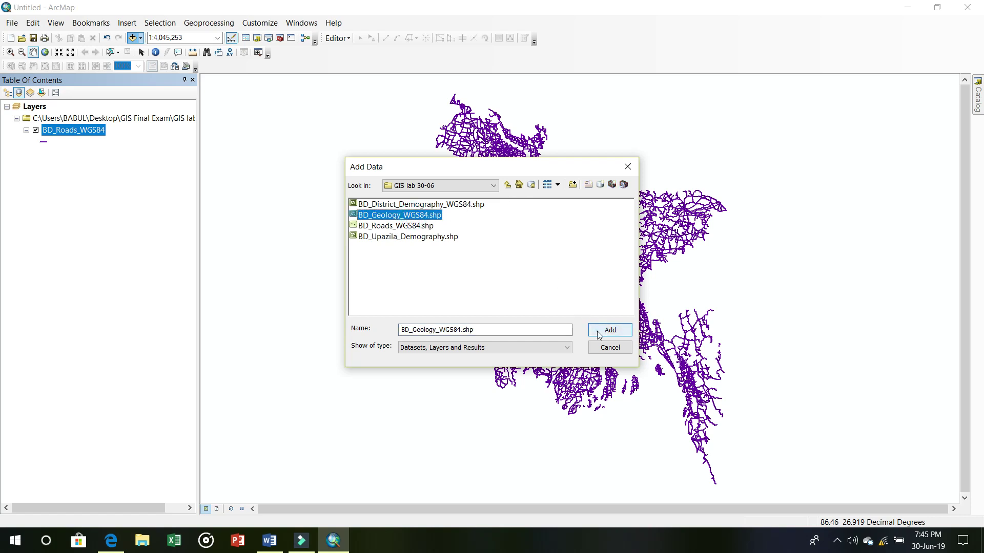
left_click(609, 329)
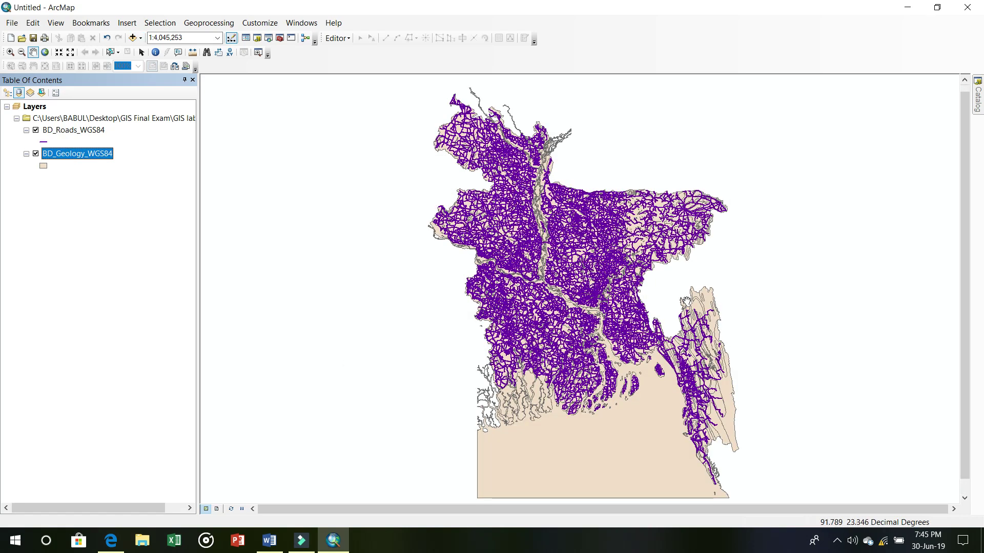
Add the BD_District_Demography_WGS84.shp shapefile from the GIS lab 30-06 folder to the map
left_click(133, 39)
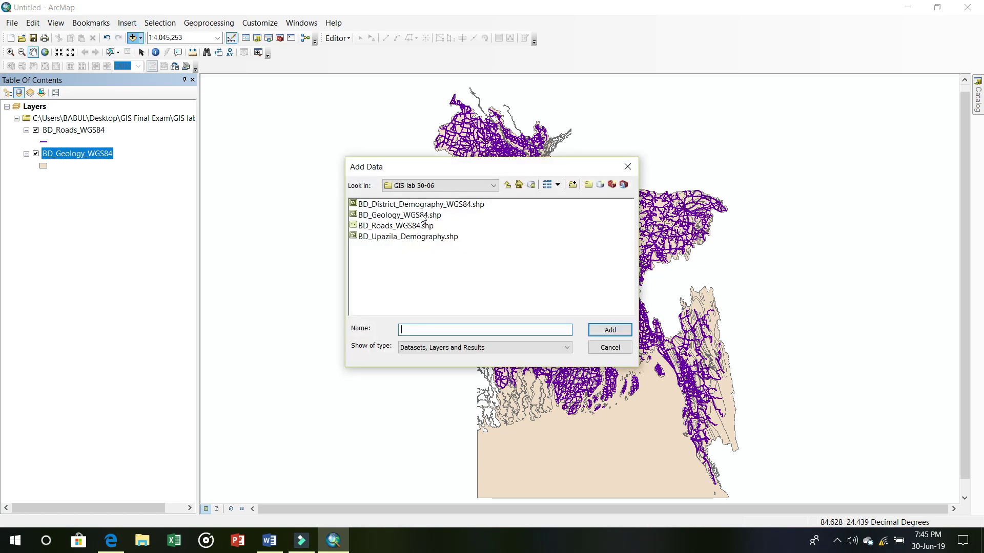
left_click(421, 205)
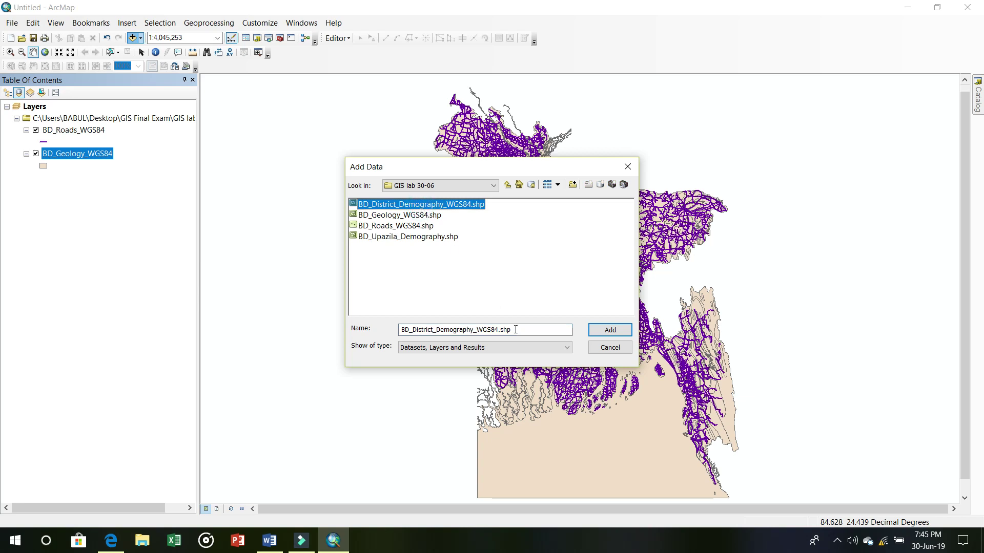
left_click(610, 329)
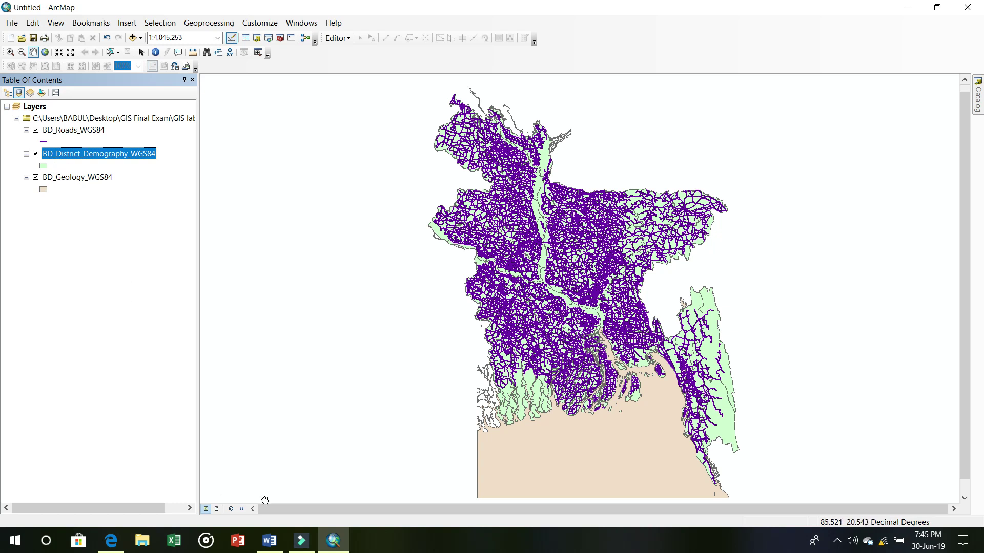
Review the exam tasks in Word, then return to ArcMap and show only the BD_District_Demography_WGS84 layer
left_click(270, 541)
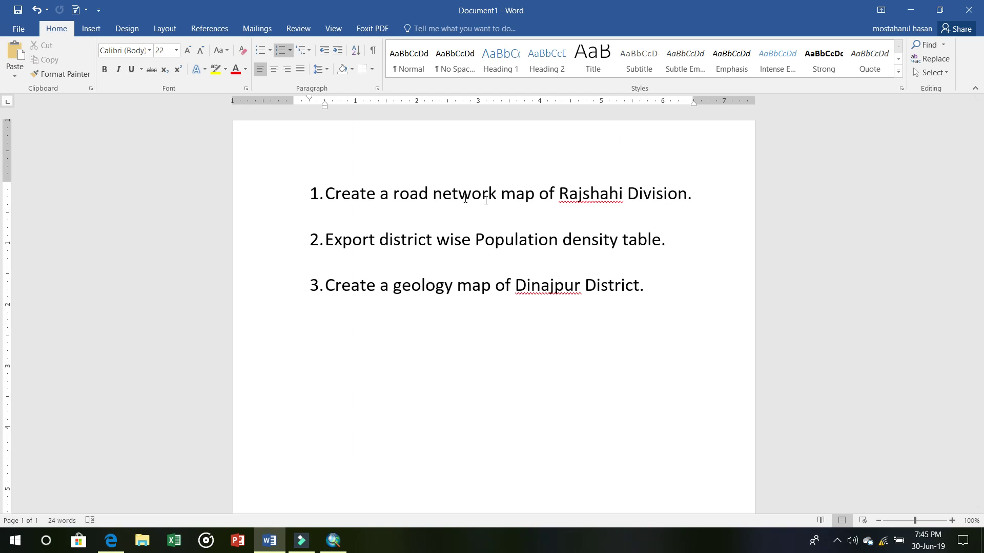
left_click(906, 14)
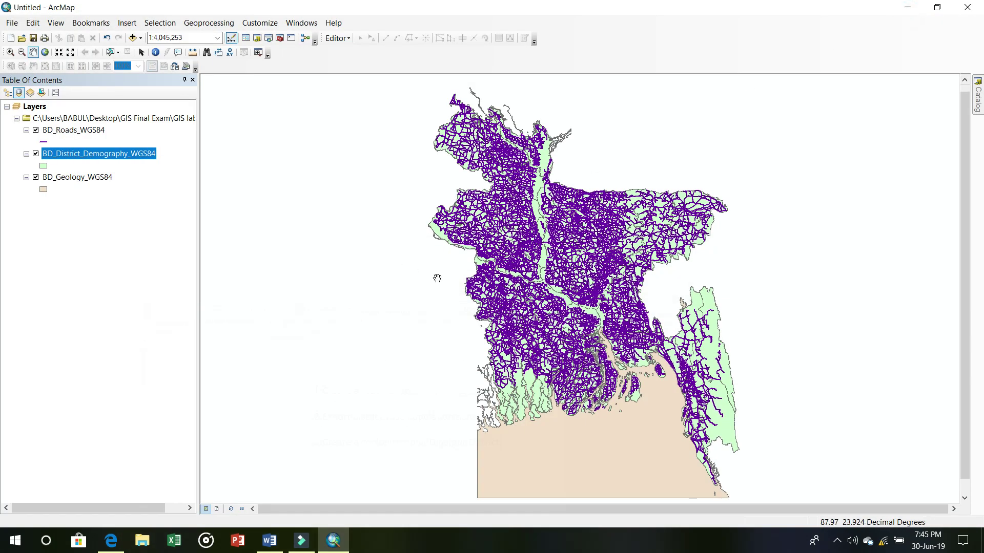
left_click(36, 177)
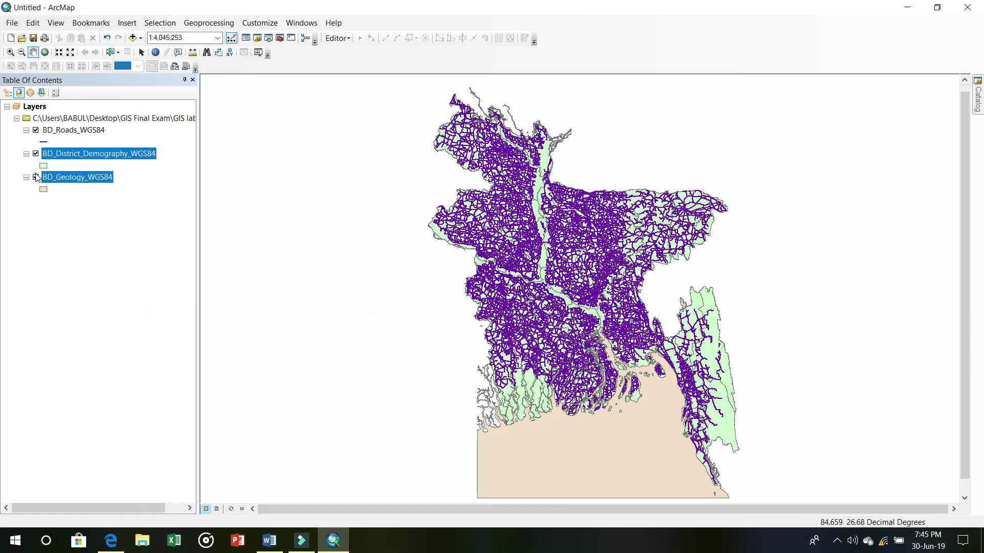
left_click(35, 154)
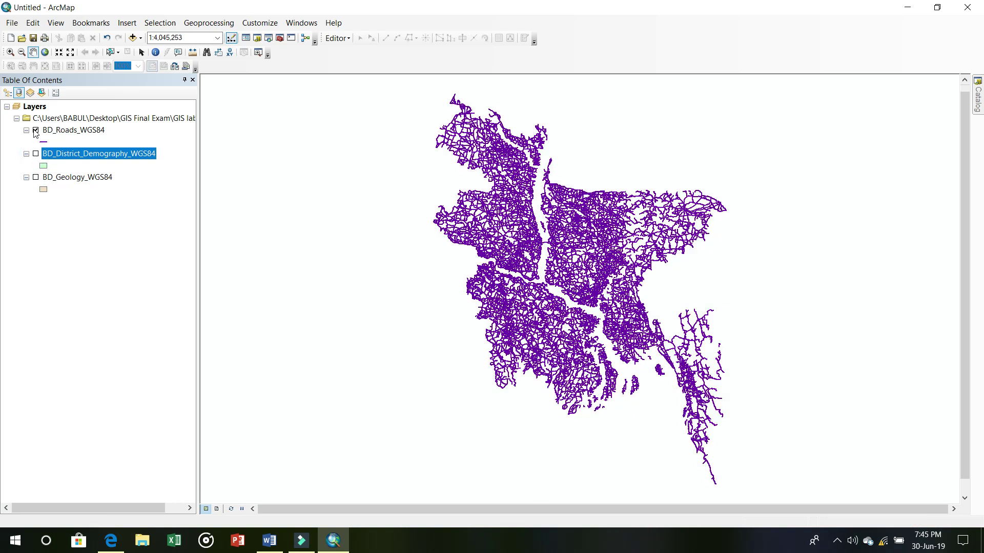
left_click(36, 131)
left_click(35, 154)
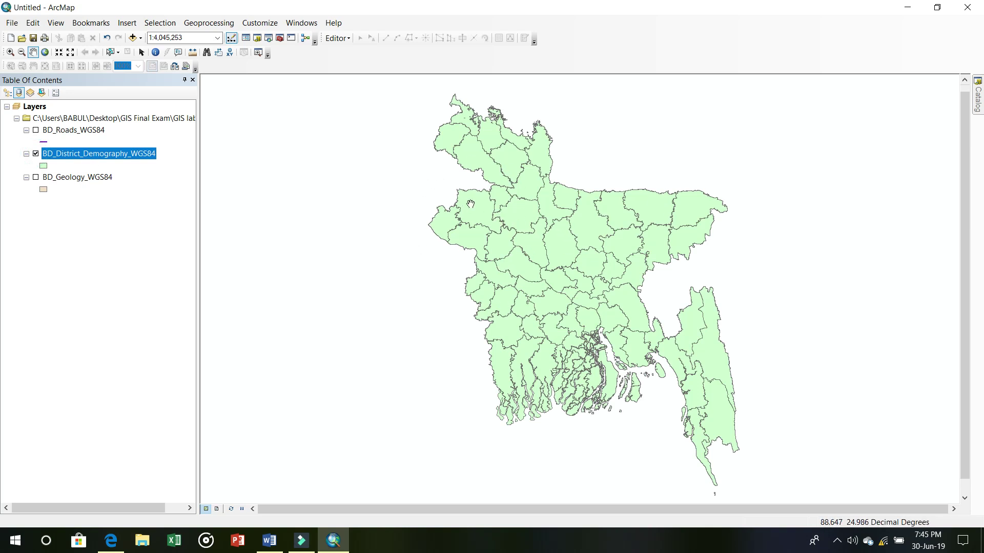
Set up a Dissolve of BD_District_Demography_WGS84 with DIV_NAME as the dissolve field, declining the ActiveX interaction
left_click(211, 23)
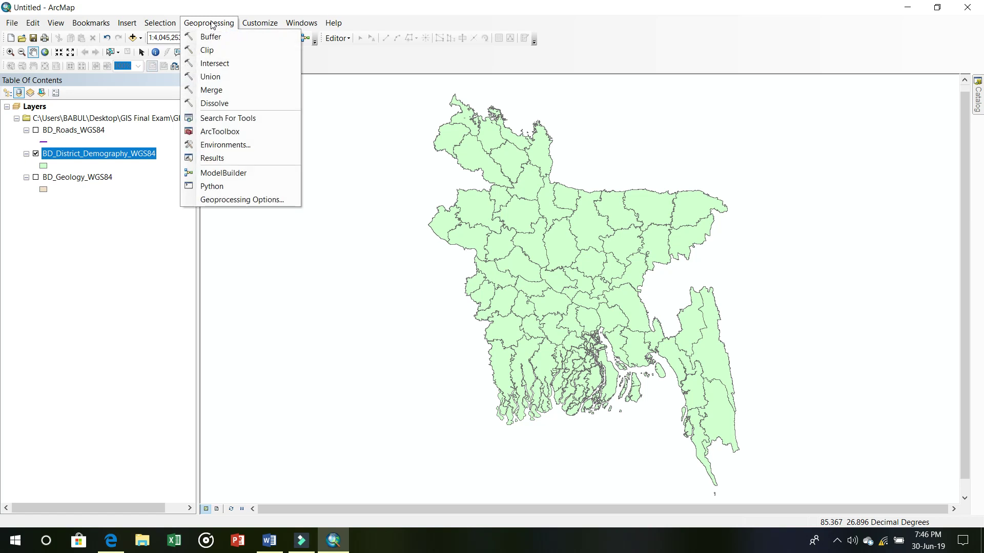
left_click(241, 103)
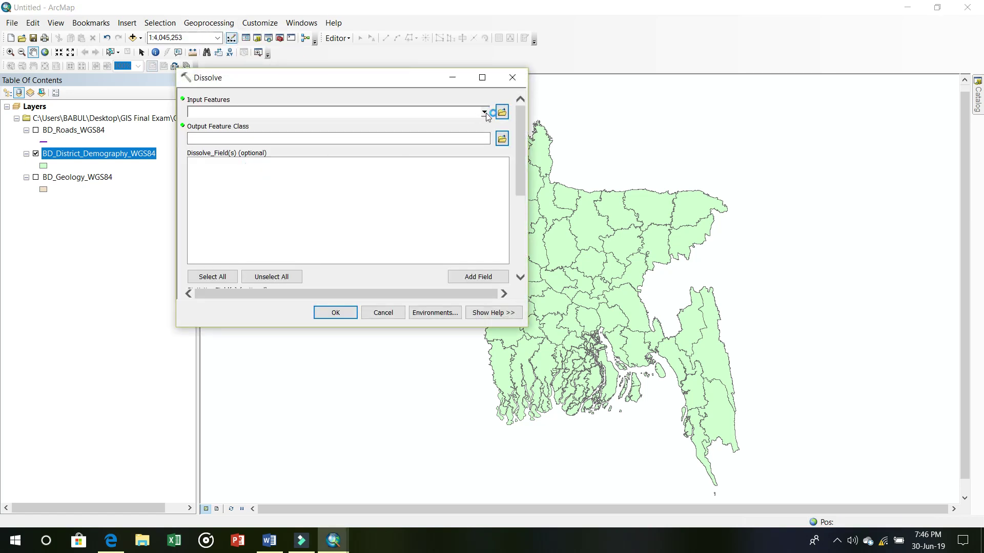
left_click(485, 113)
left_click(294, 135)
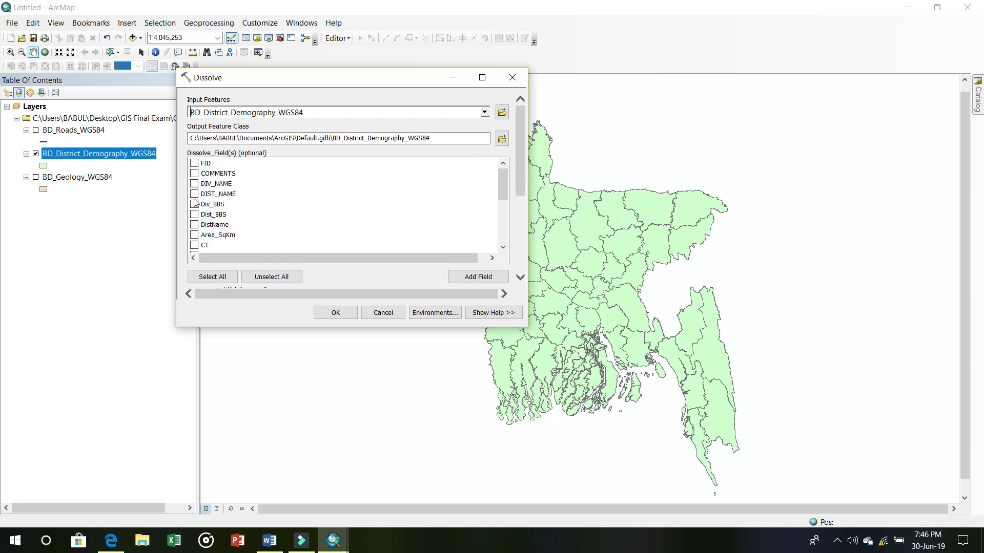
left_click(194, 183)
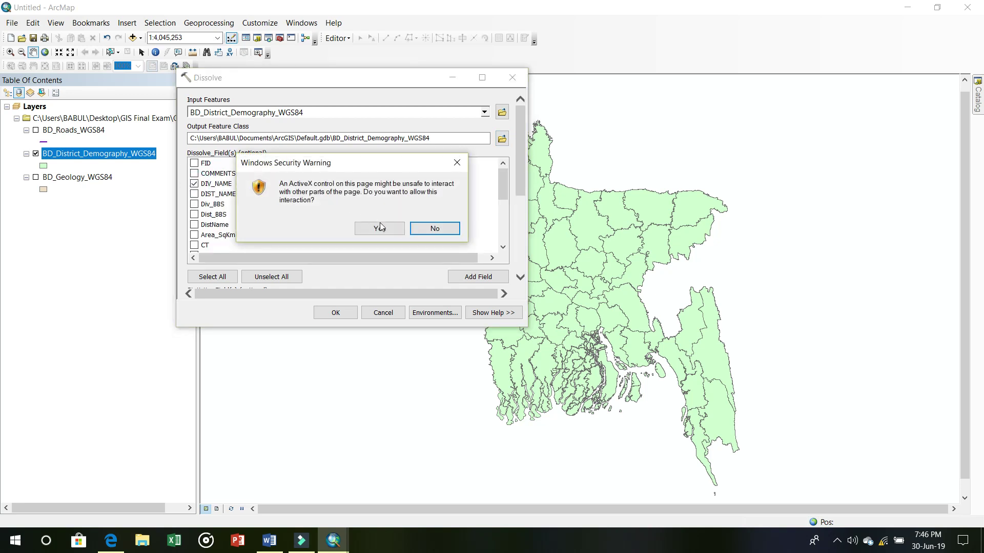
left_click(435, 228)
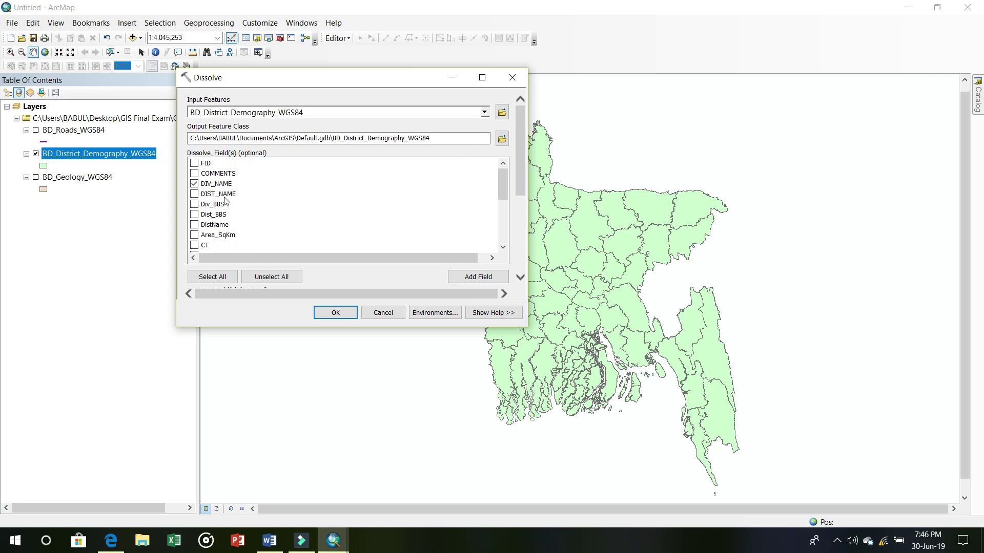
Set the Dissolve output to Division.shp in the desktop folder GIS Final Exam and run the tool
left_click(501, 138)
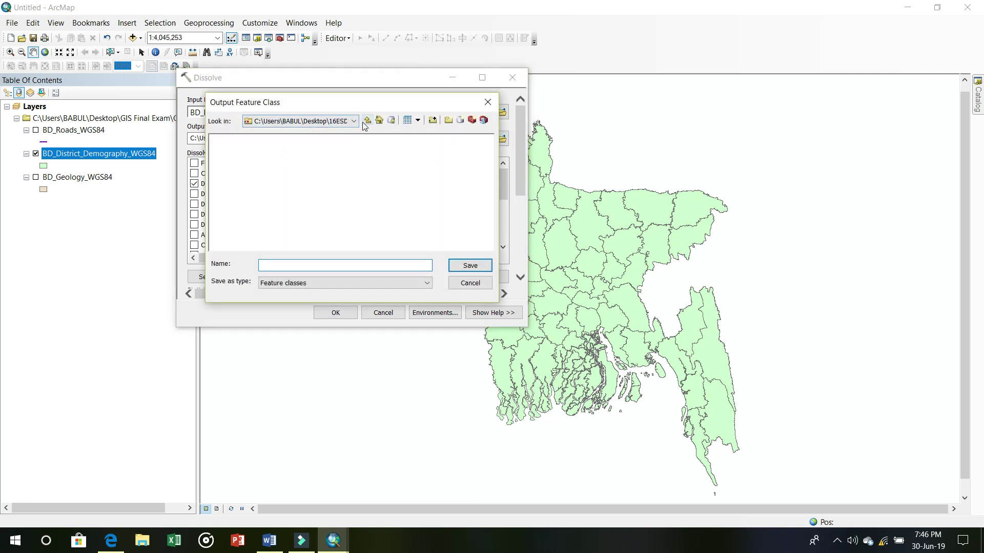
left_click(368, 121)
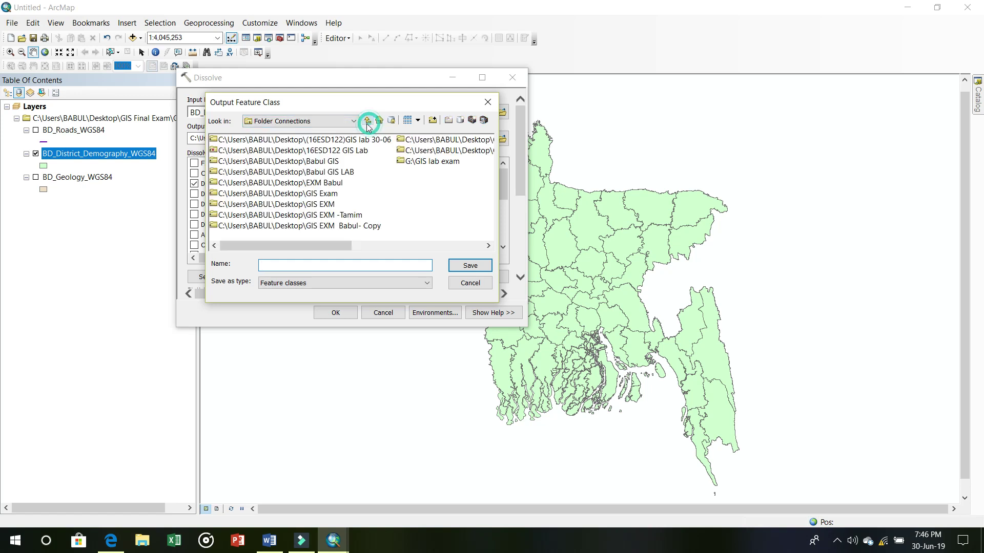
left_click(367, 121)
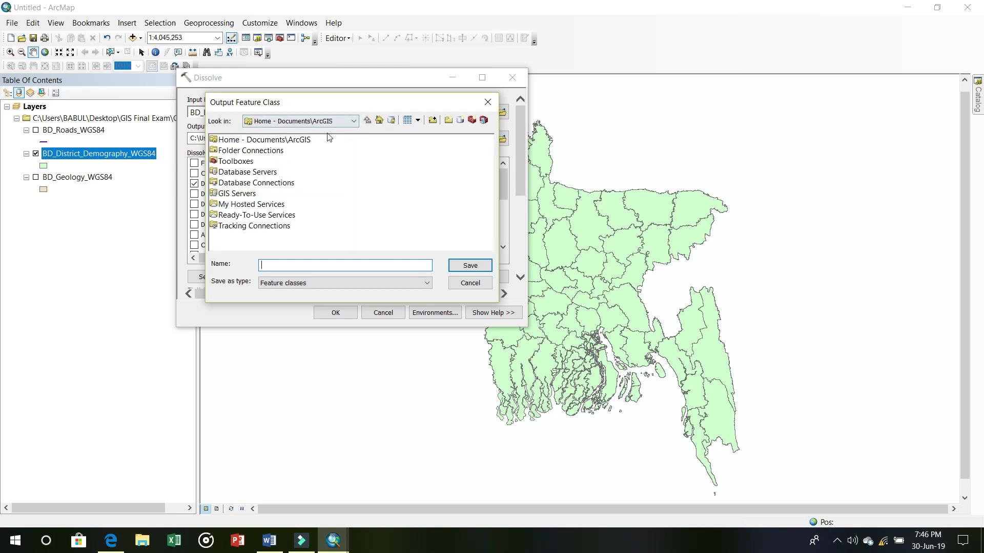
left_click(379, 121)
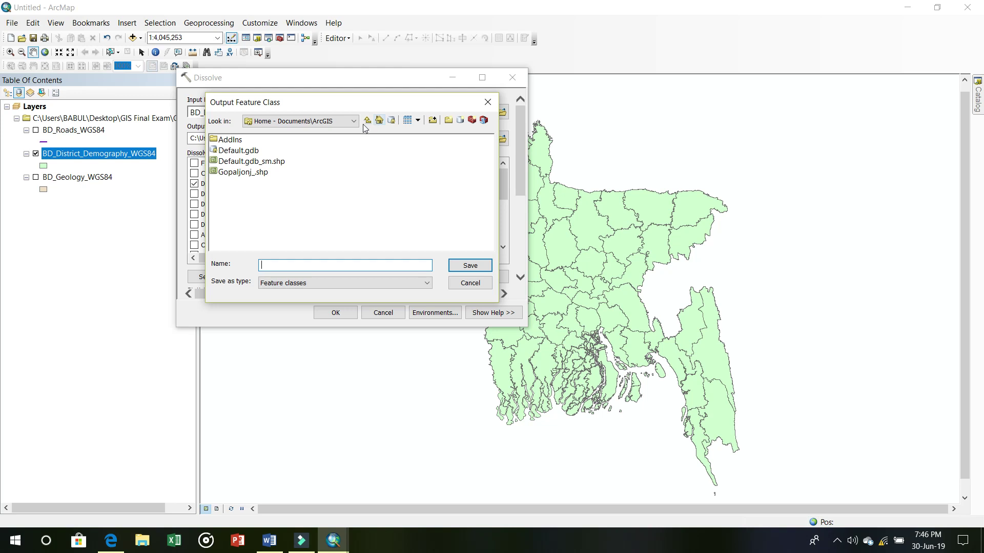
left_click(346, 123)
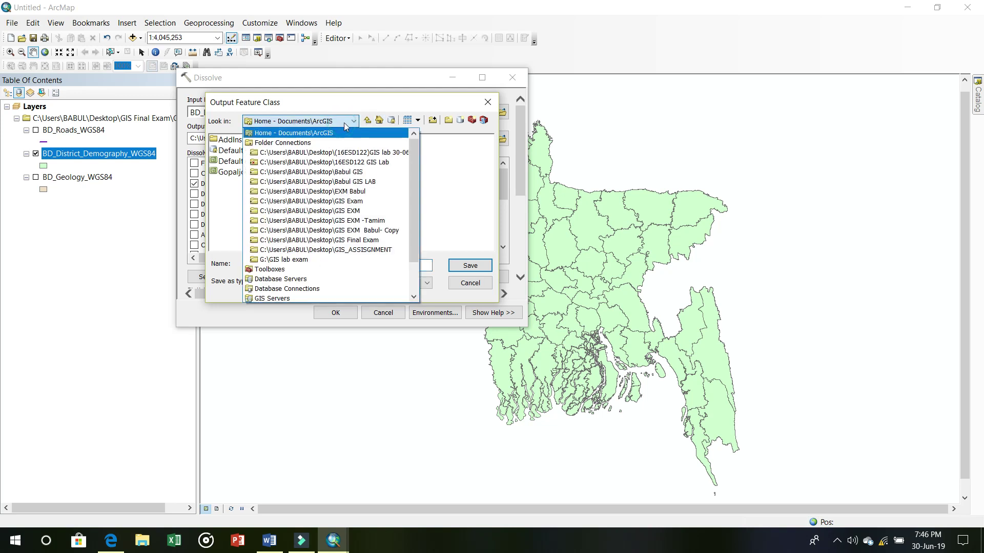
left_click(377, 123)
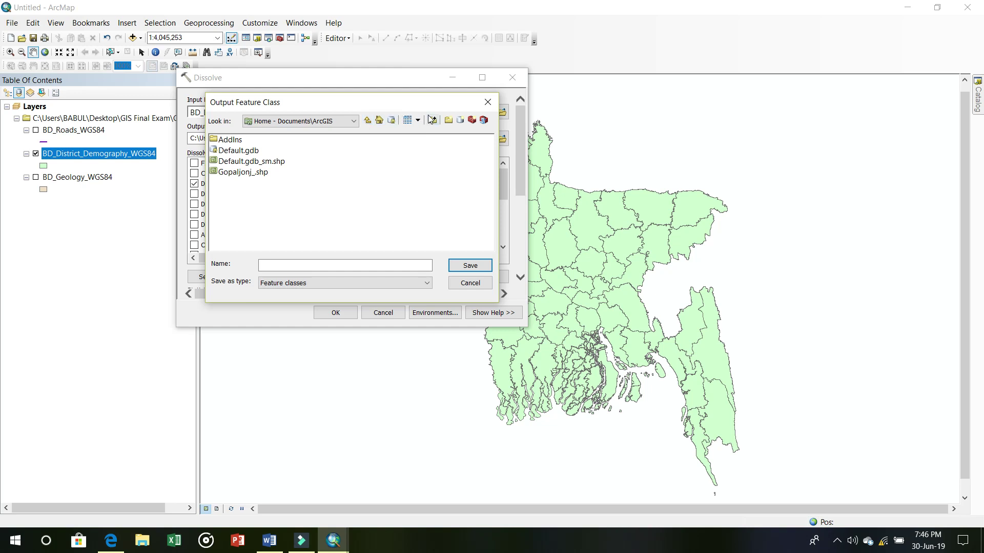
left_click(368, 121)
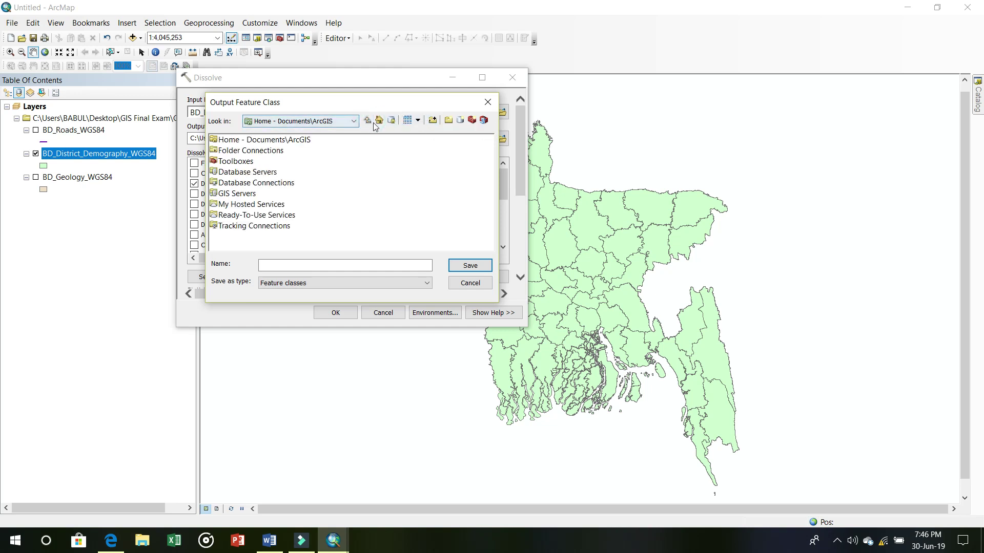
left_click(353, 121)
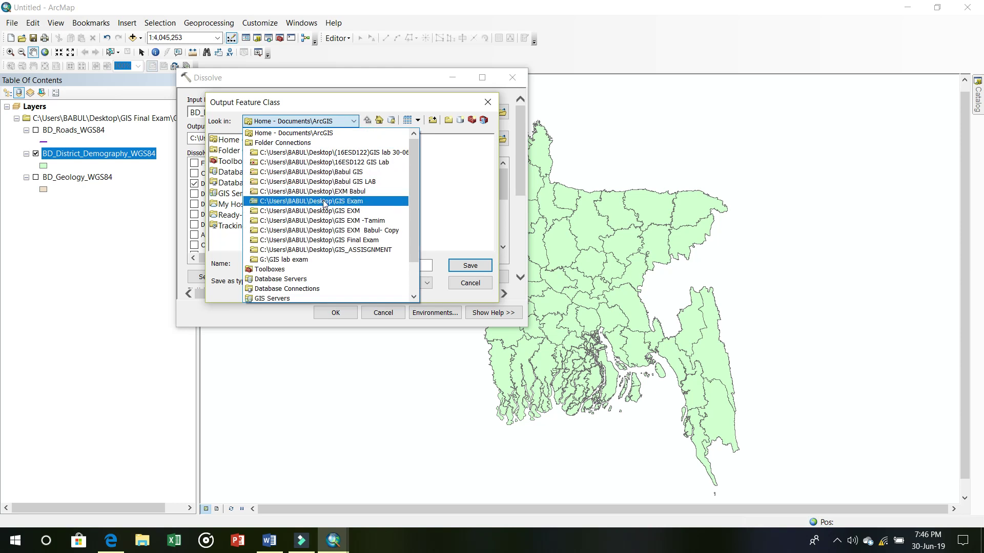
left_click(336, 241)
left_click(314, 266)
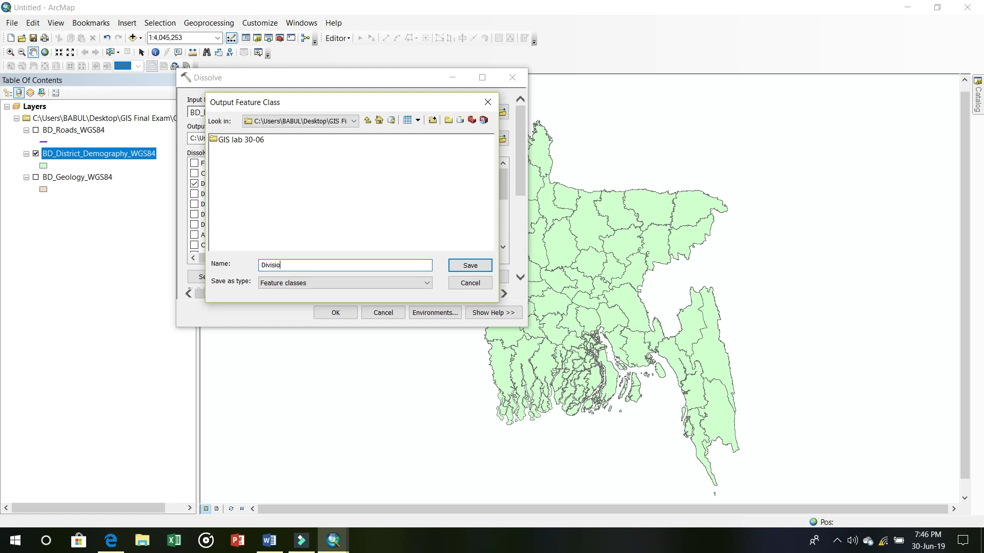
left_click(467, 266)
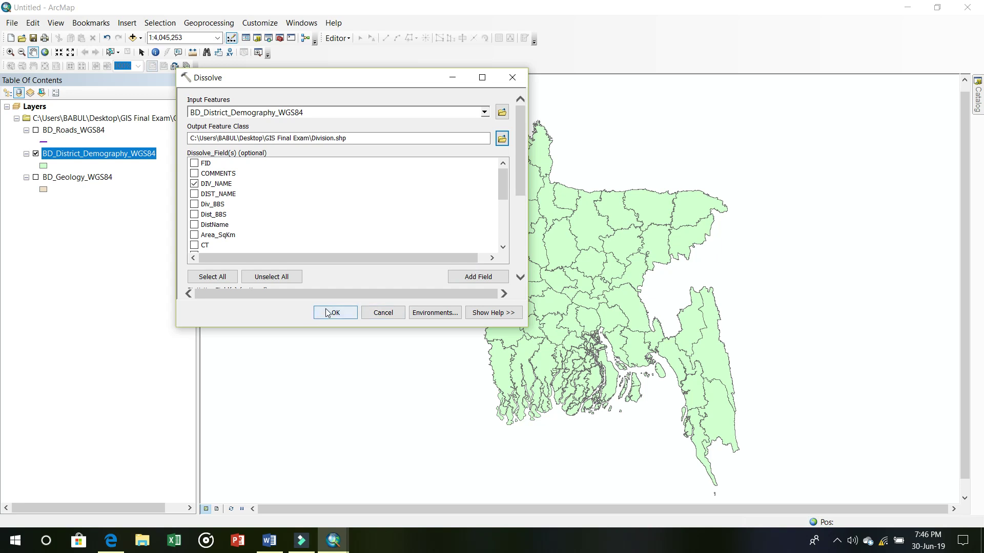
left_click(342, 311)
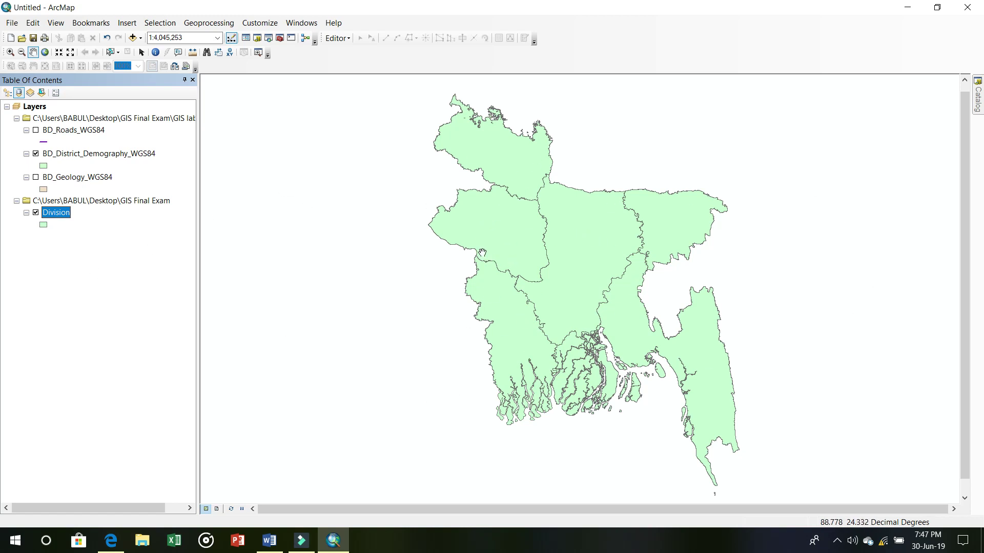
Hide the BD_District_Demography_WGS84 layer and select the Rajshahi polygon in the Division layer
left_click(36, 154)
left_click(109, 52)
left_click(464, 221)
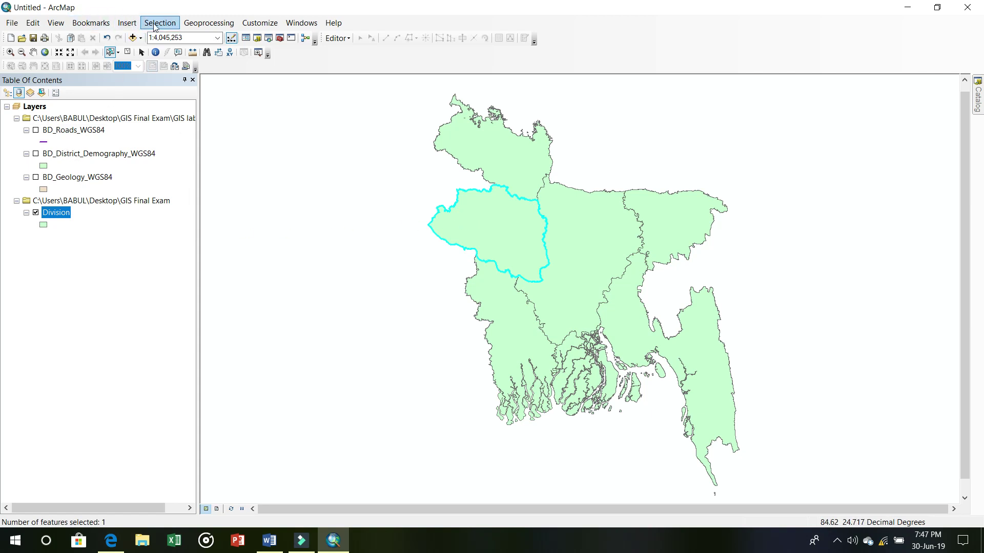
Set up a Clip with BD_District_Demography_WGS84 as input features and Division as clip features, declining the ActiveX interaction
left_click(186, 23)
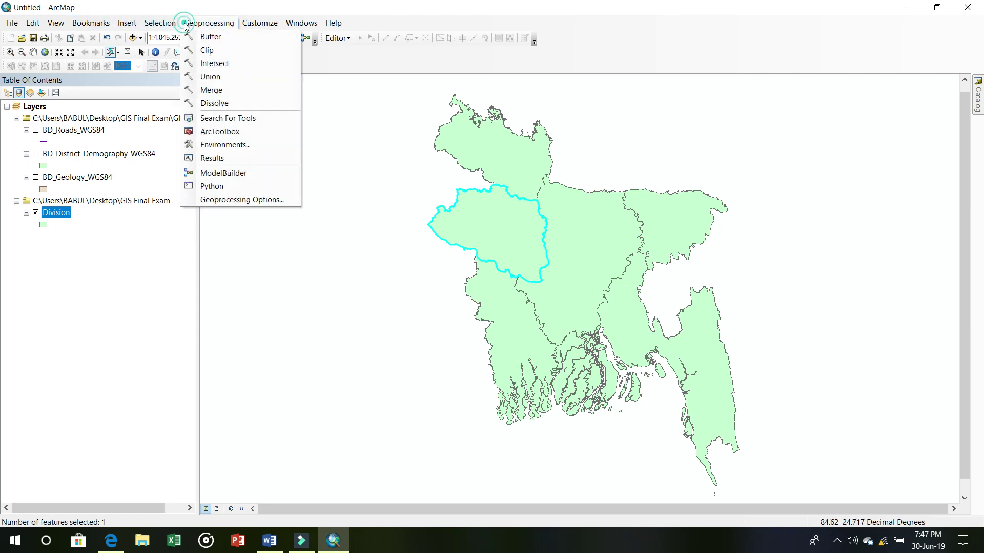
left_click(204, 50)
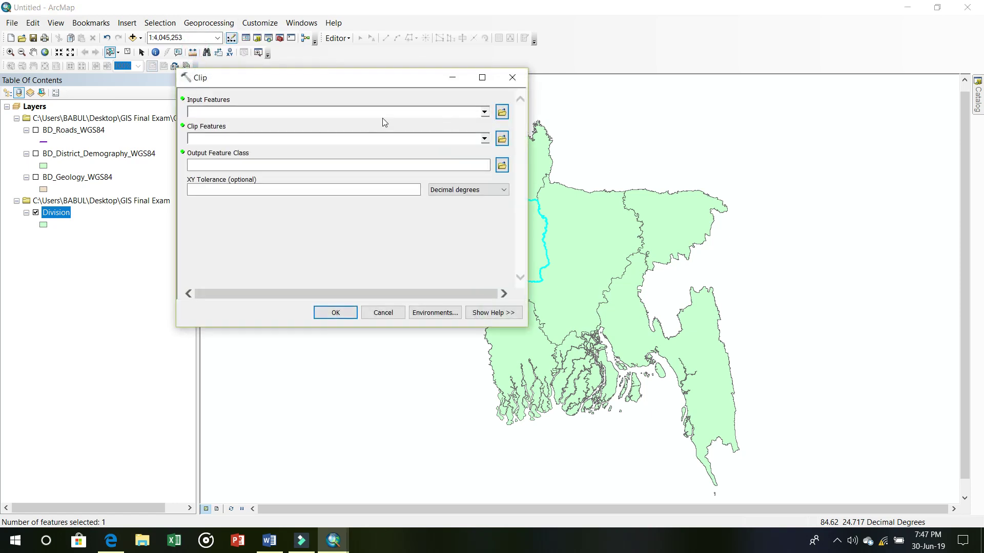
left_click(484, 113)
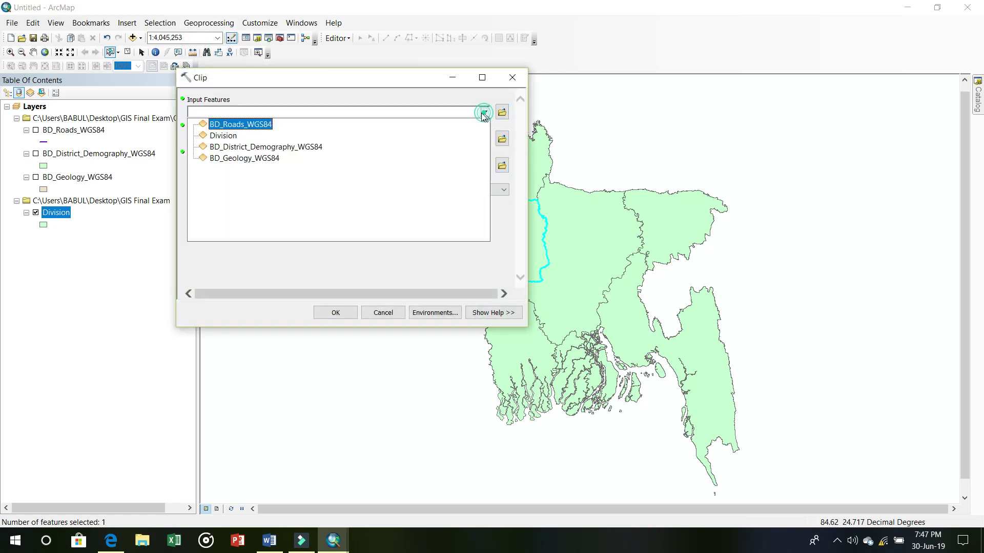
left_click(266, 147)
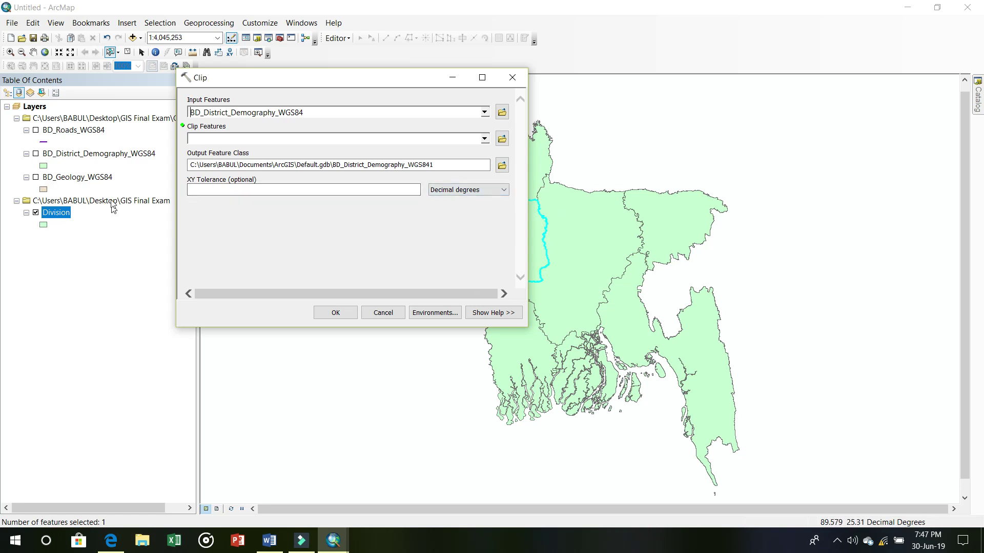
left_click(485, 140)
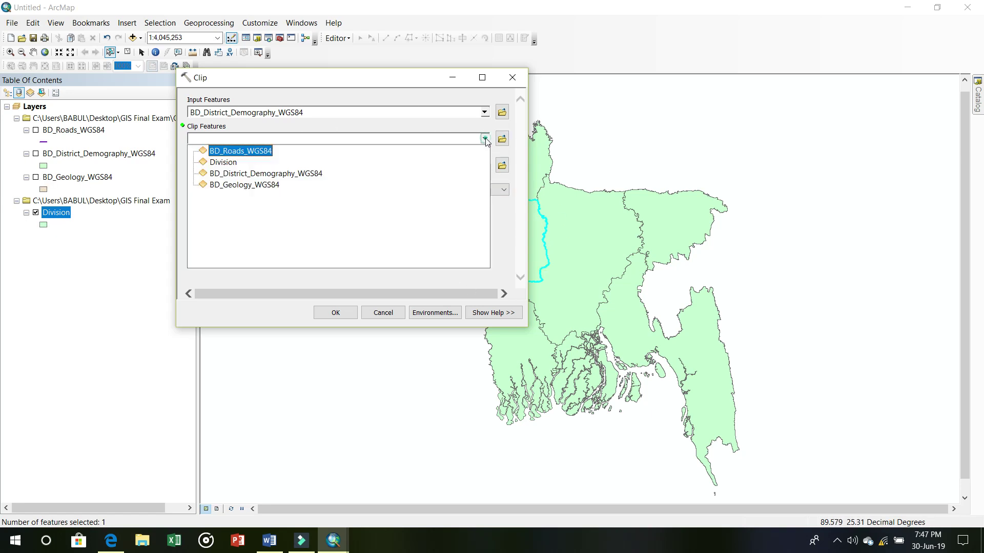
left_click(220, 160)
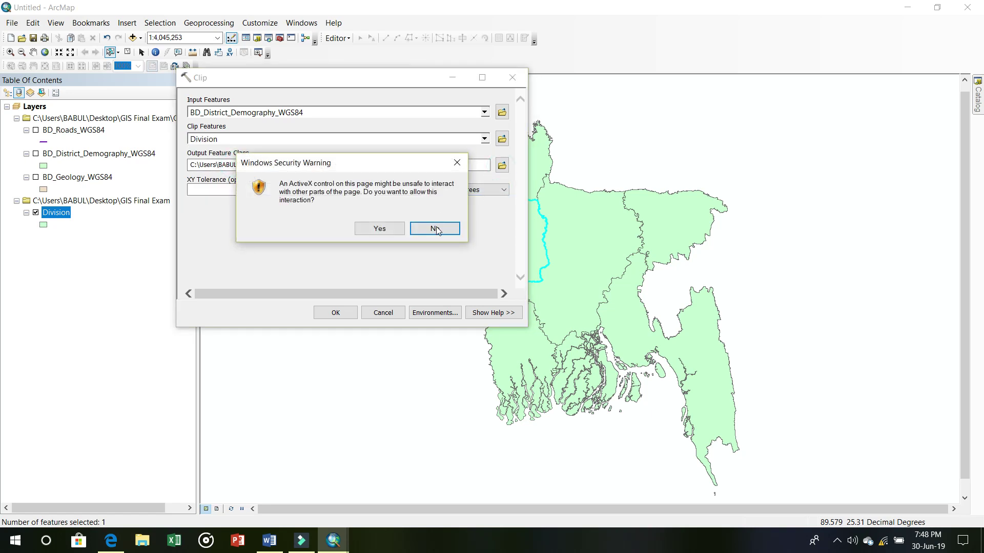
left_click(437, 229)
Set the Clip output to Rajshahi Division.shp in the GIS Final Exam folder and run the tool
left_click(501, 165)
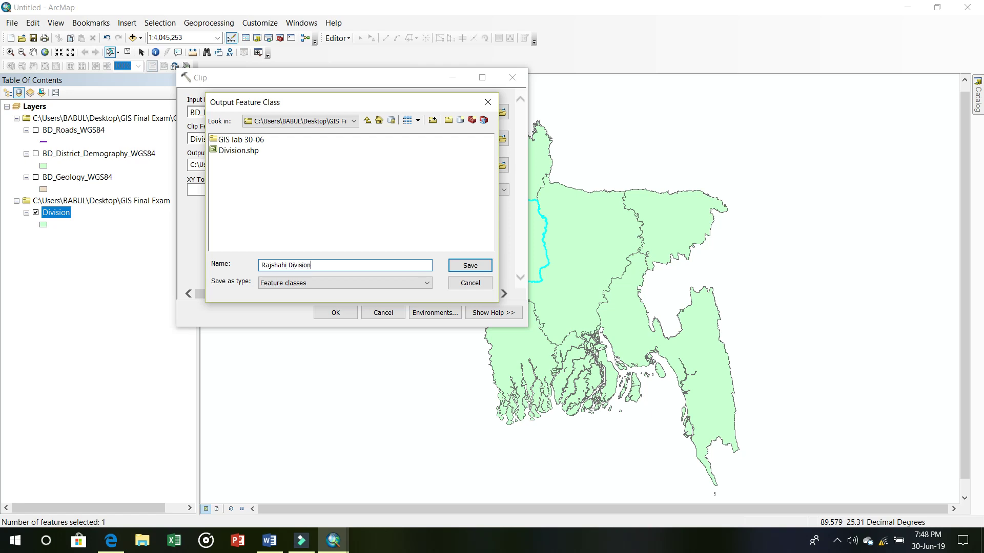
left_click(463, 266)
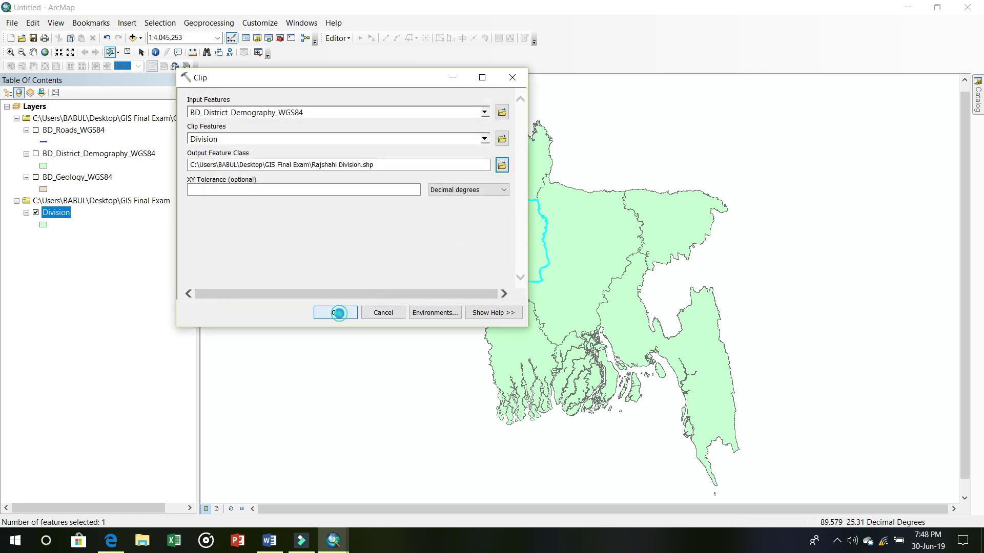
left_click(335, 314)
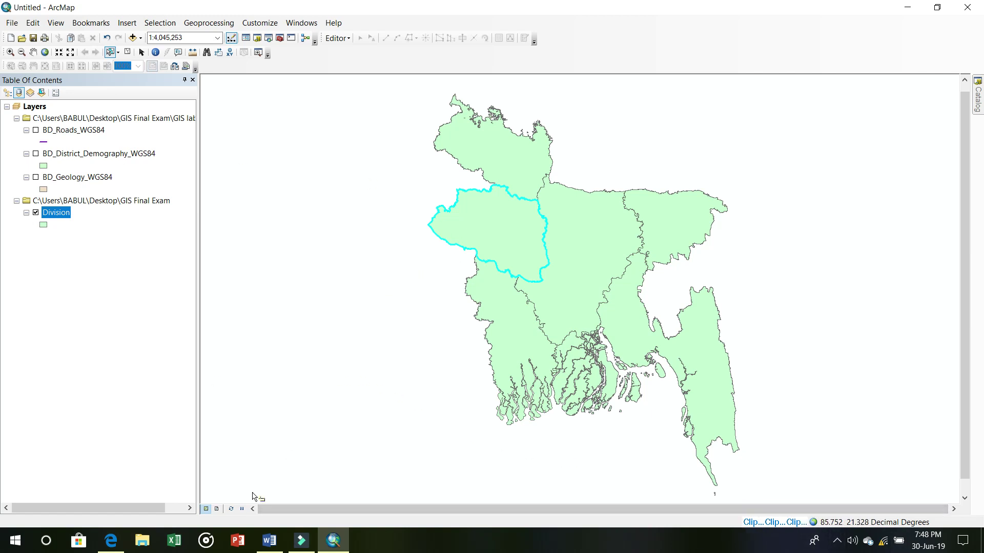
Check the exam task list in Word, and back in ArcMap hide the Division layer and show BD_District_Demography_WGS84
left_click(280, 547)
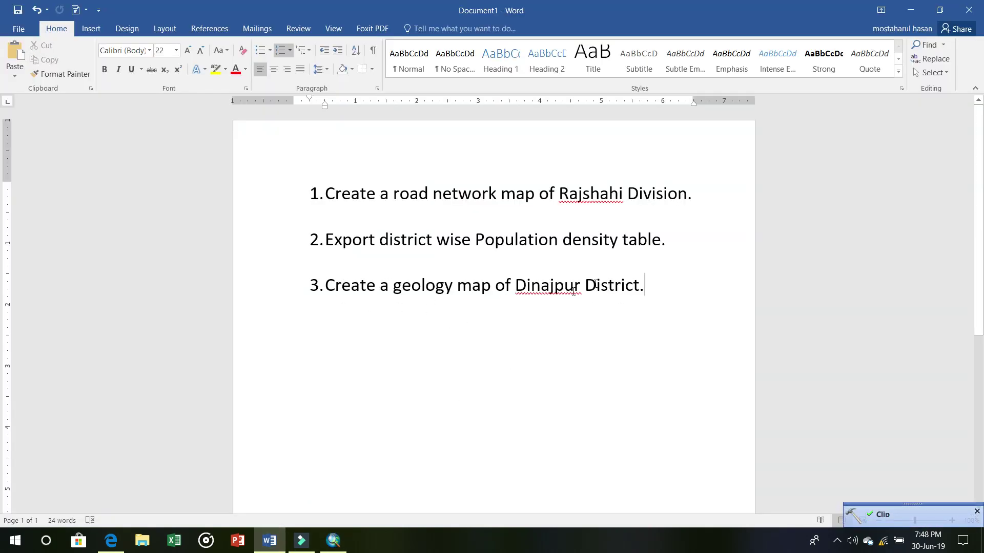
left_click(910, 11)
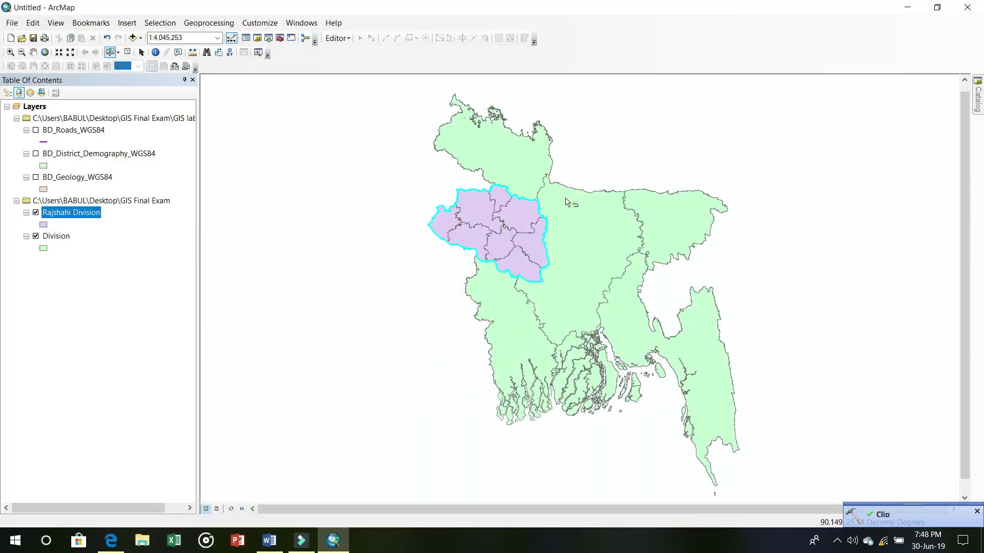
left_click(36, 236)
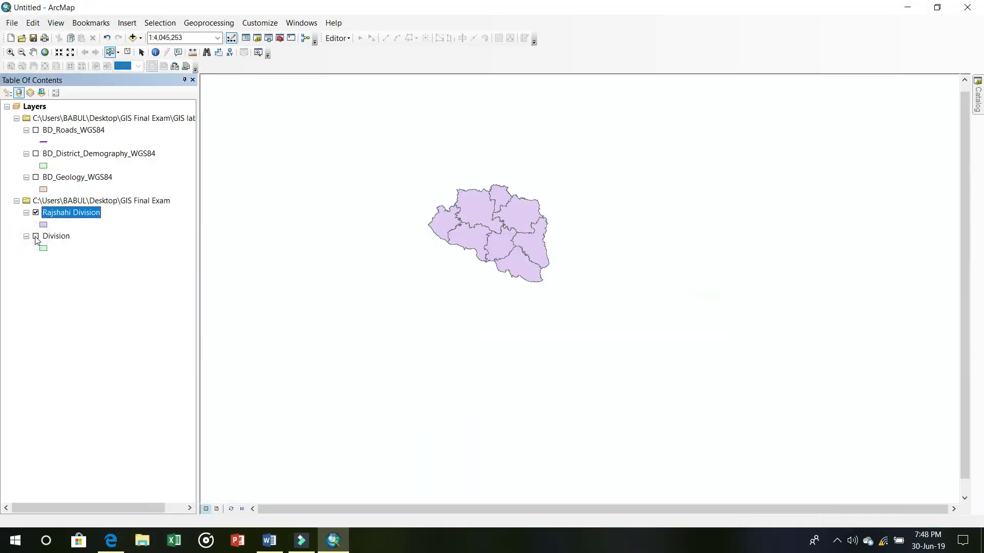
left_click(36, 153)
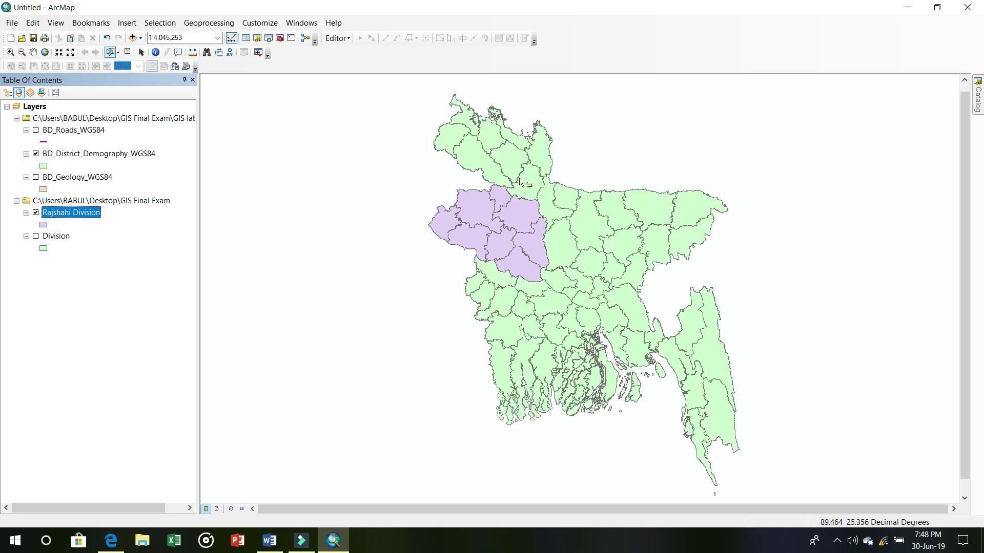
Label the BD_District_Demography_WGS84 features and set the label field to DIST_NAME
right_click(70, 154)
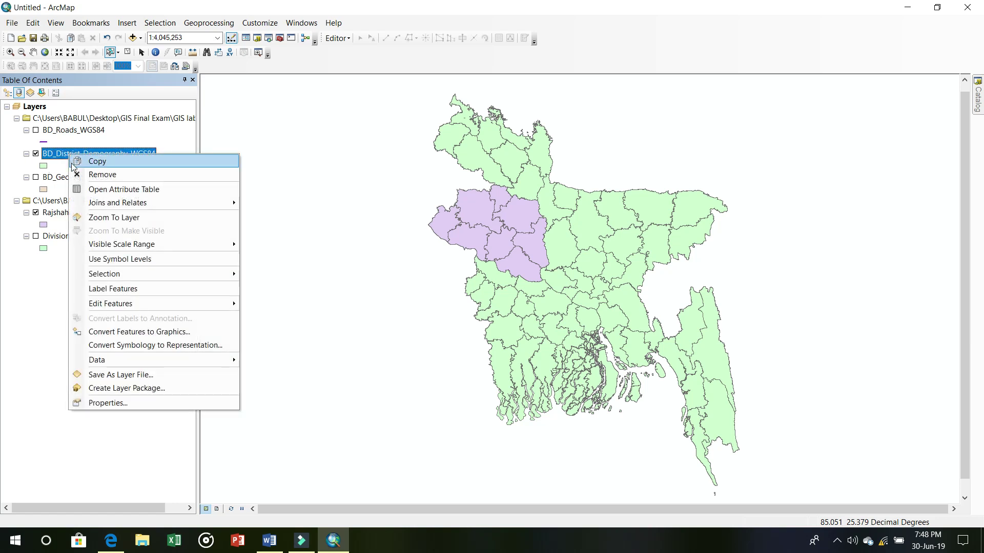
left_click(131, 290)
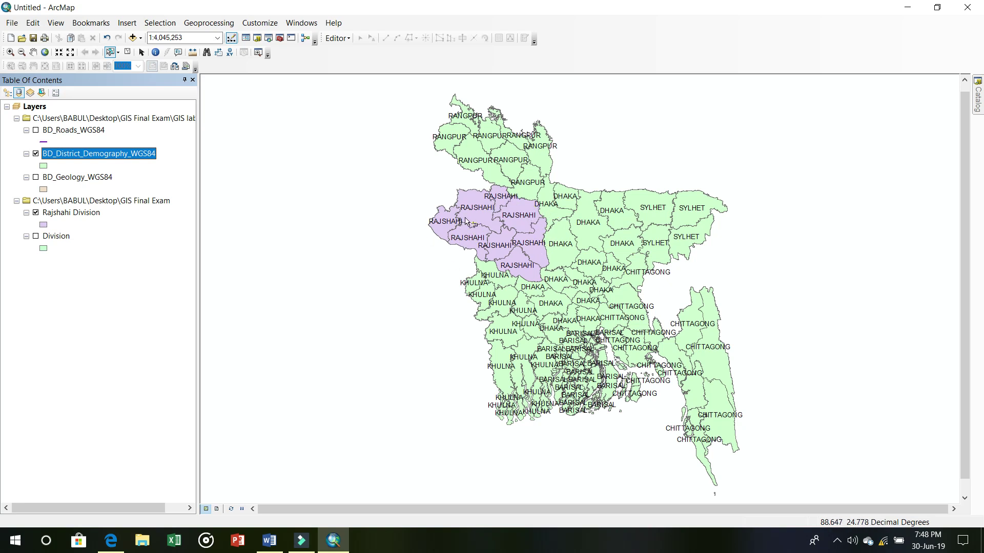
right_click(101, 161)
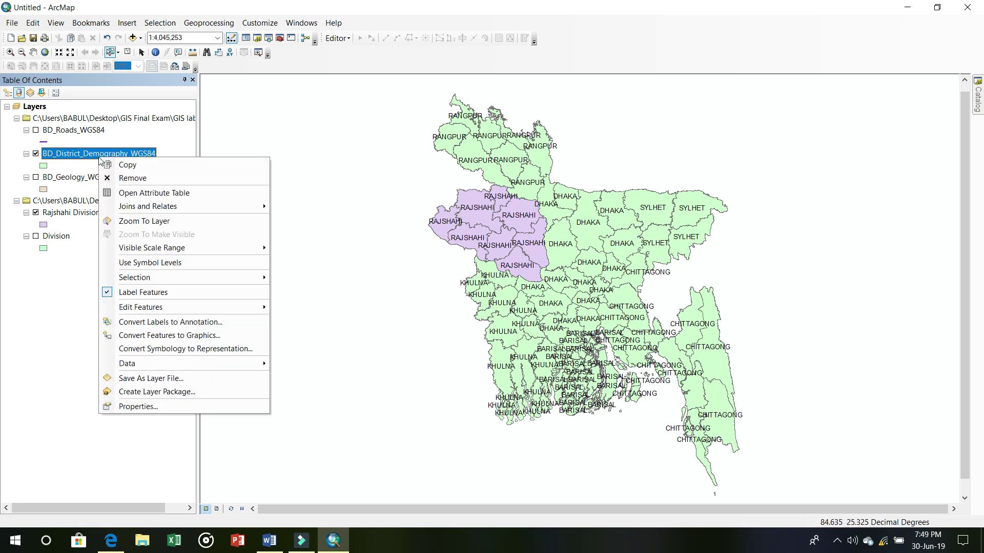
left_click(133, 407)
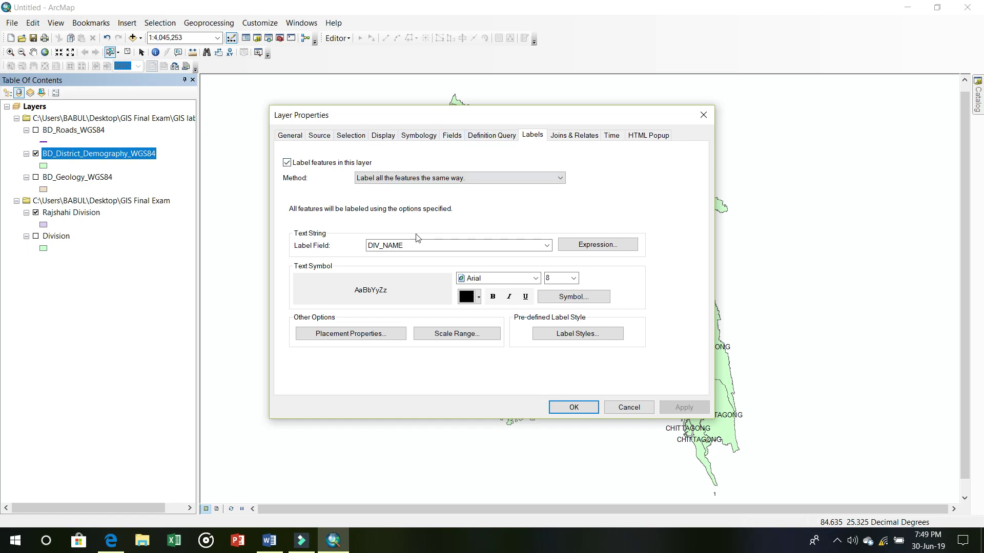
left_click(548, 246)
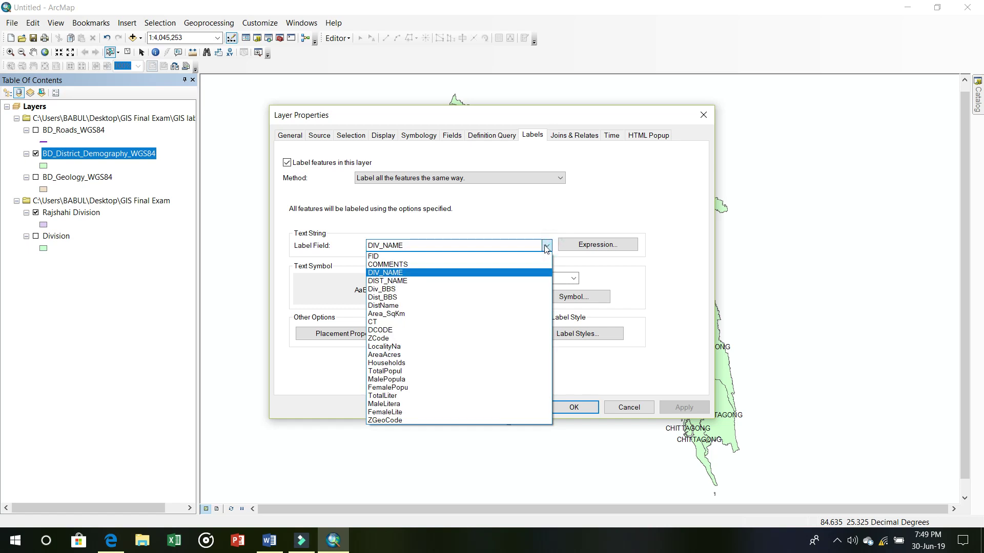
left_click(413, 282)
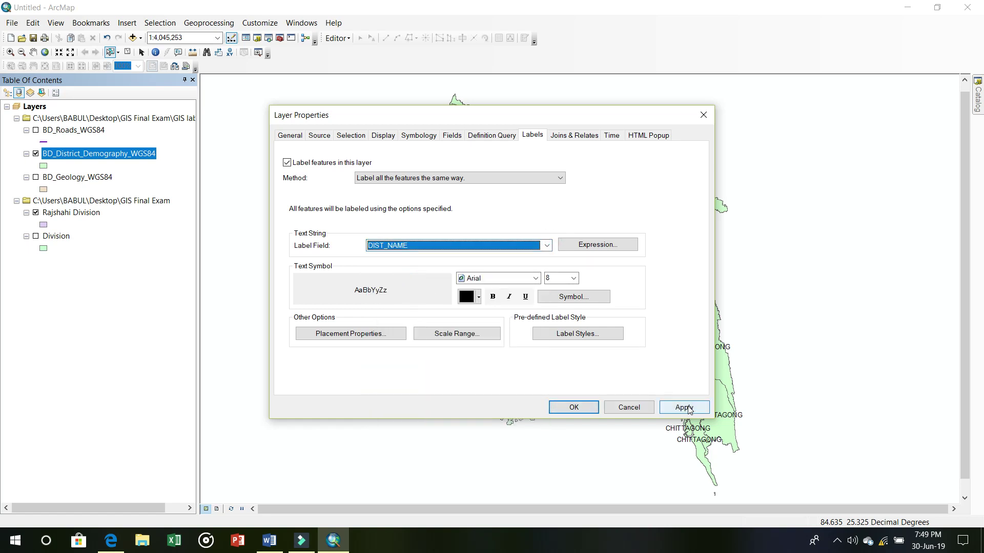
left_click(685, 407)
left_click(574, 407)
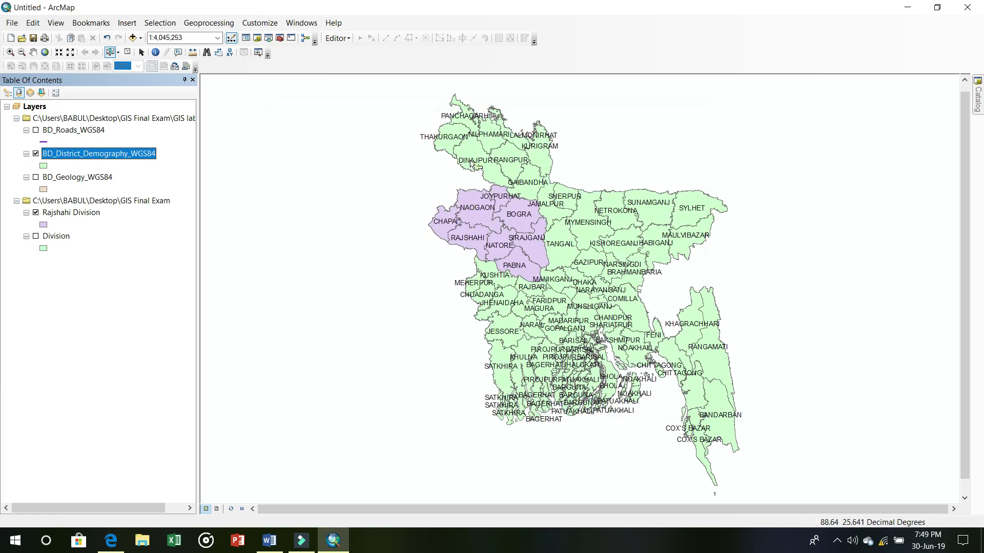
Select the Dinajpur district and set up a Clip with BD_District_Demography_WGS84 as both input and clip features, declining the ActiveX interaction
left_click(470, 161)
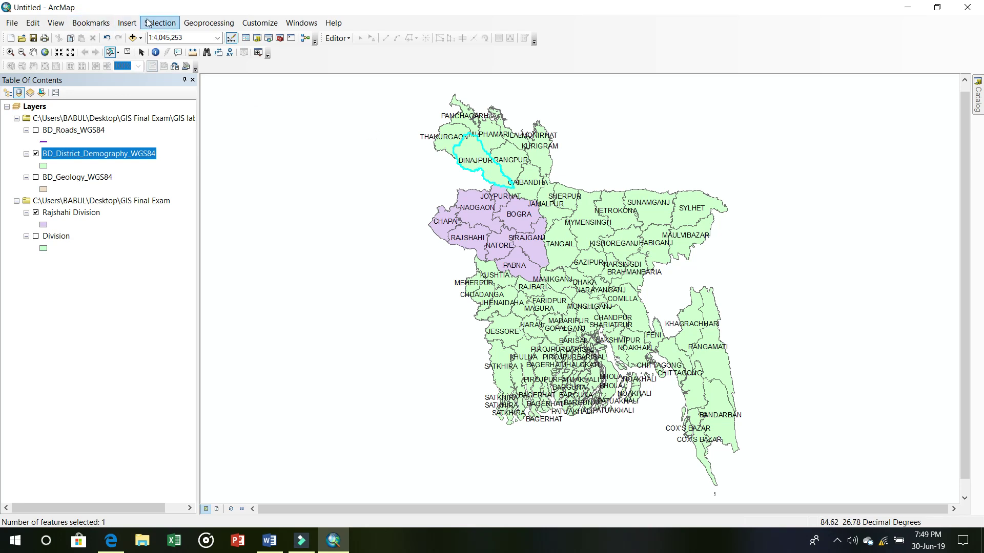
left_click(209, 22)
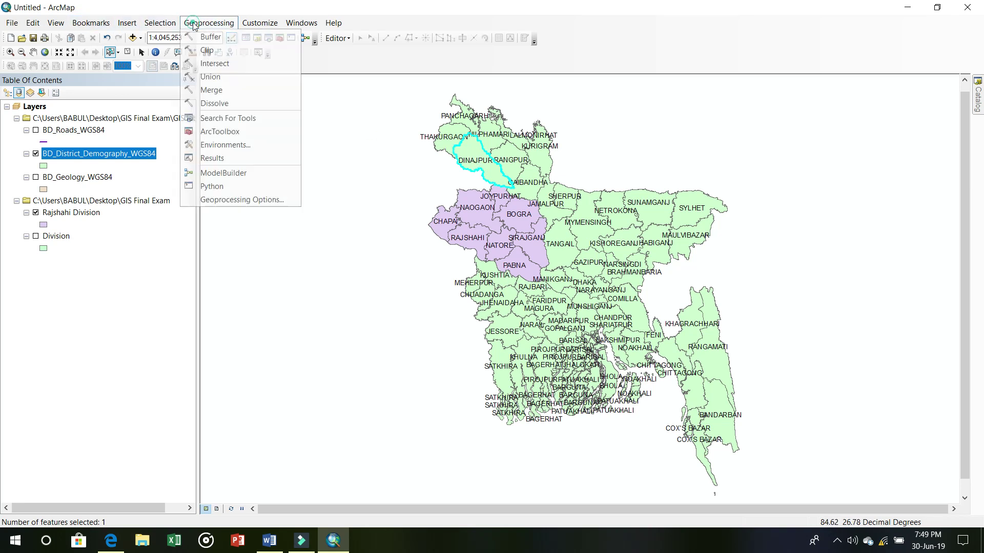
left_click(204, 50)
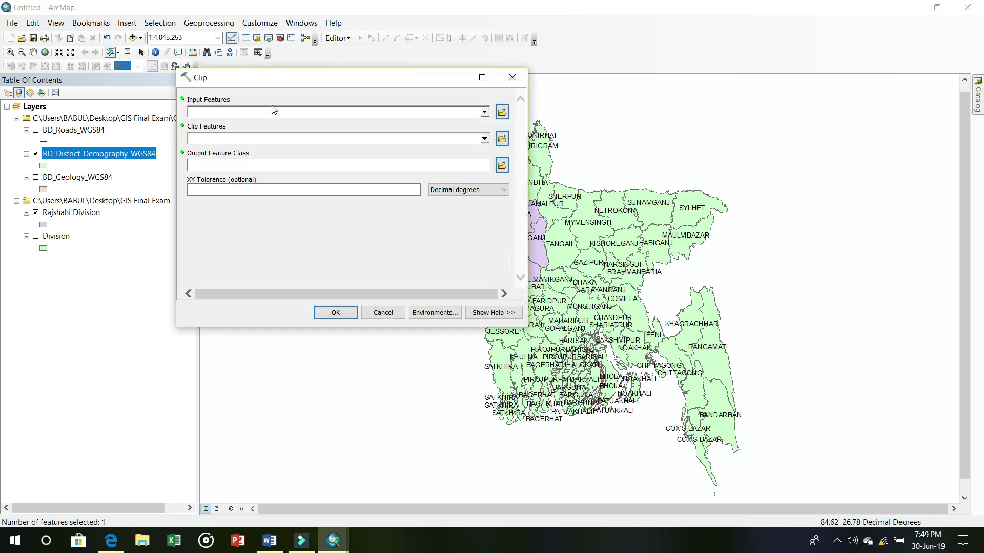
left_click(485, 113)
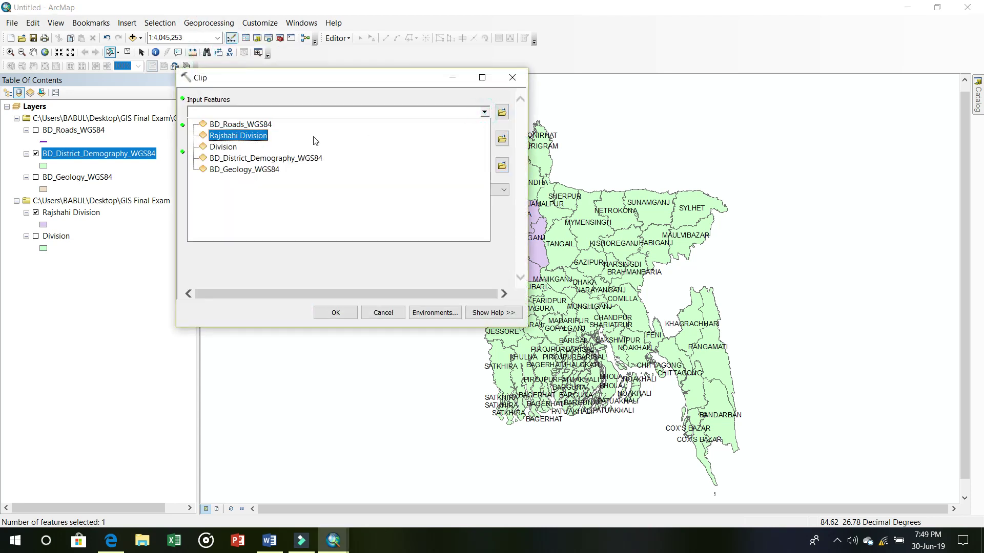
left_click(237, 159)
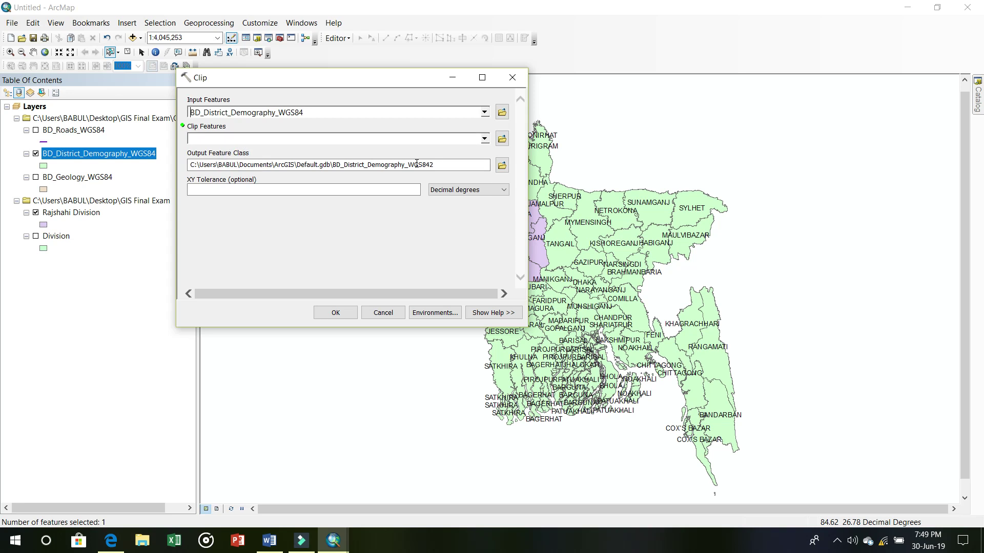
left_click(484, 138)
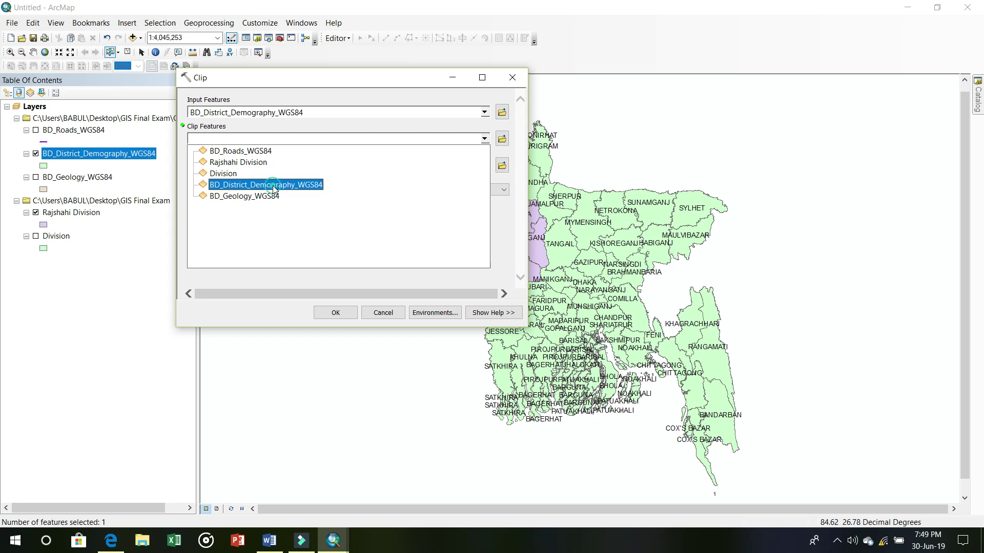
left_click(274, 185)
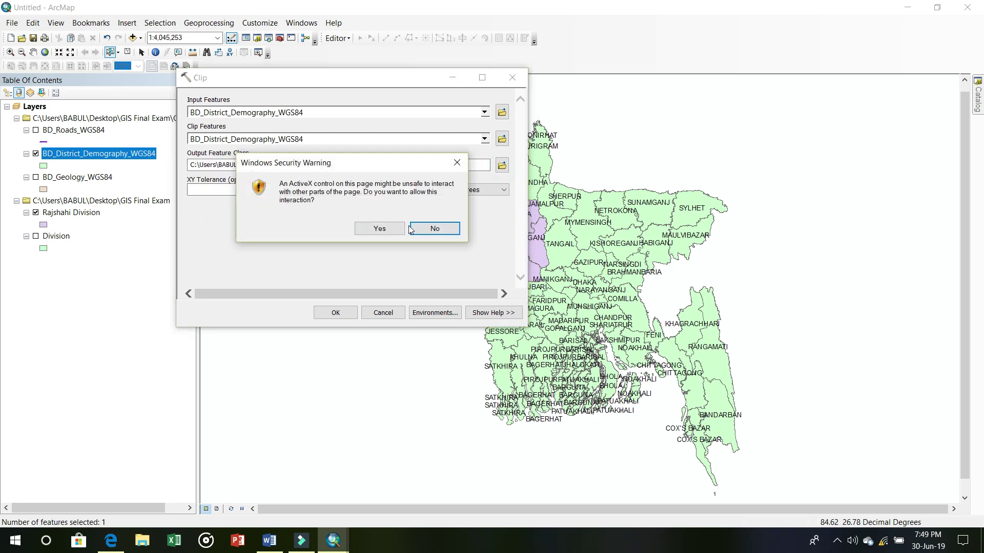
left_click(428, 228)
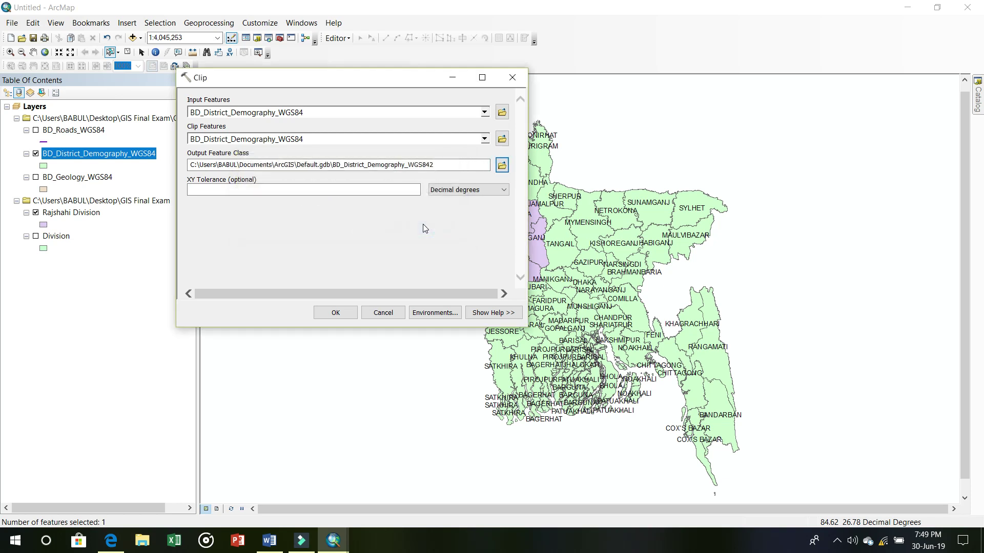
Run the Clip with output Dinajpur District.shp in the GIS Final Exam folder and hide the BD_District_Demography_WGS84 layer
left_click(501, 165)
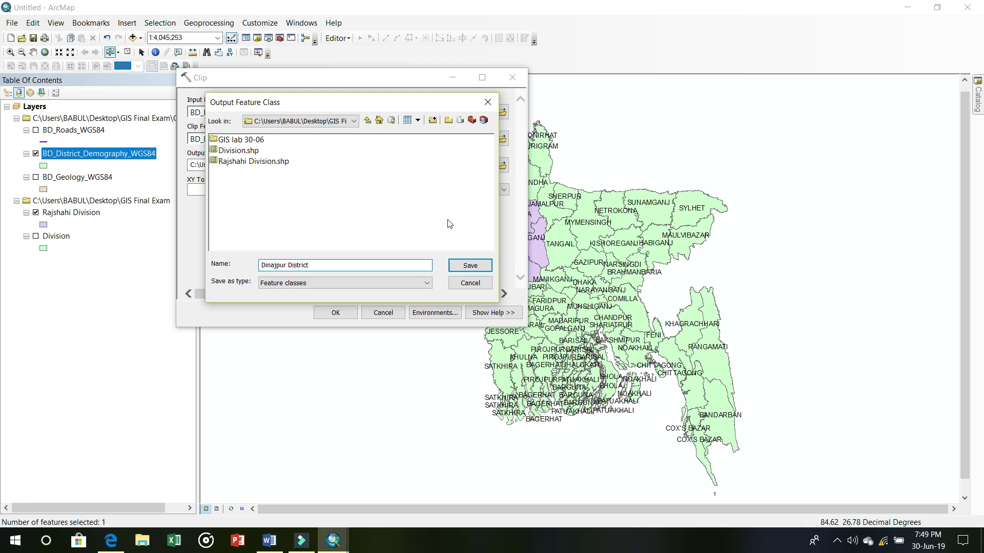
left_click(457, 264)
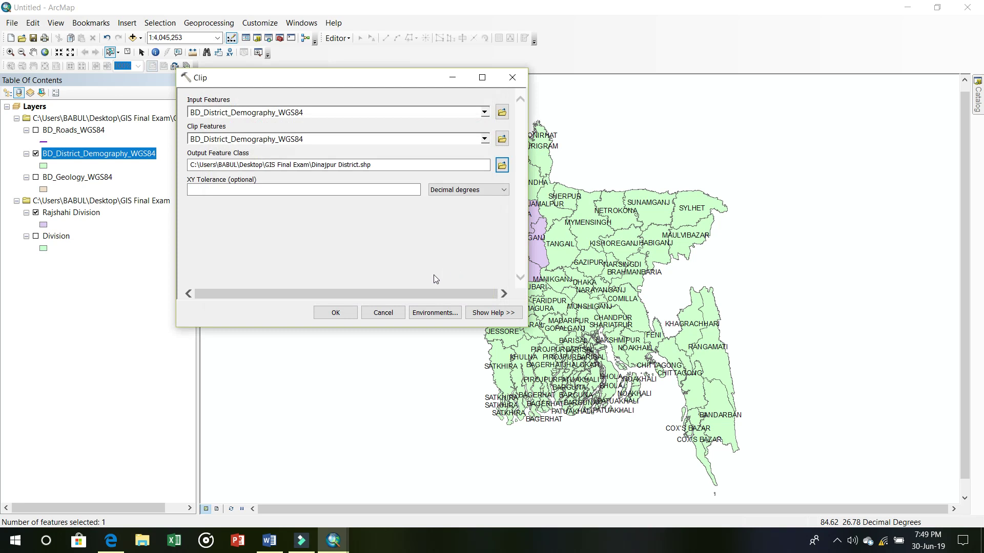
left_click(334, 313)
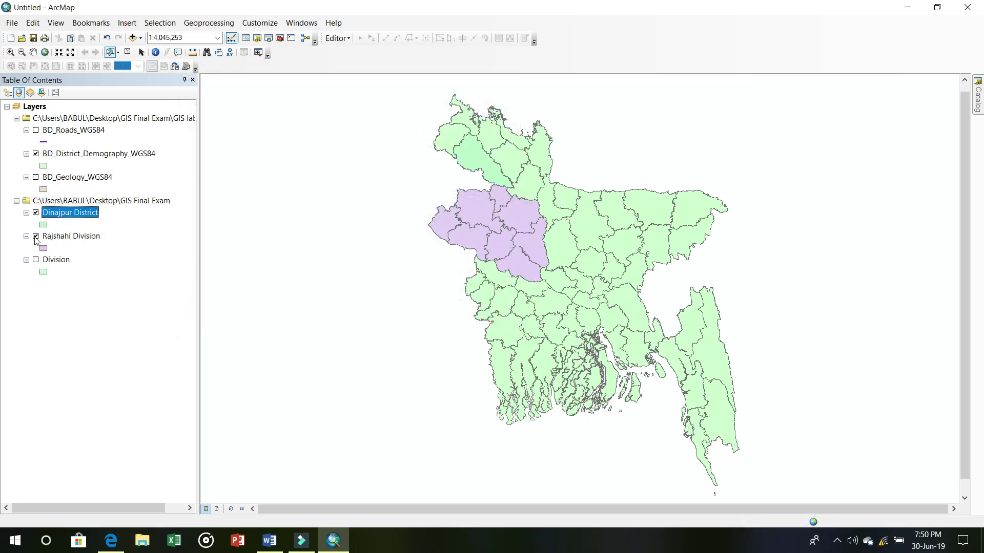
left_click(36, 154)
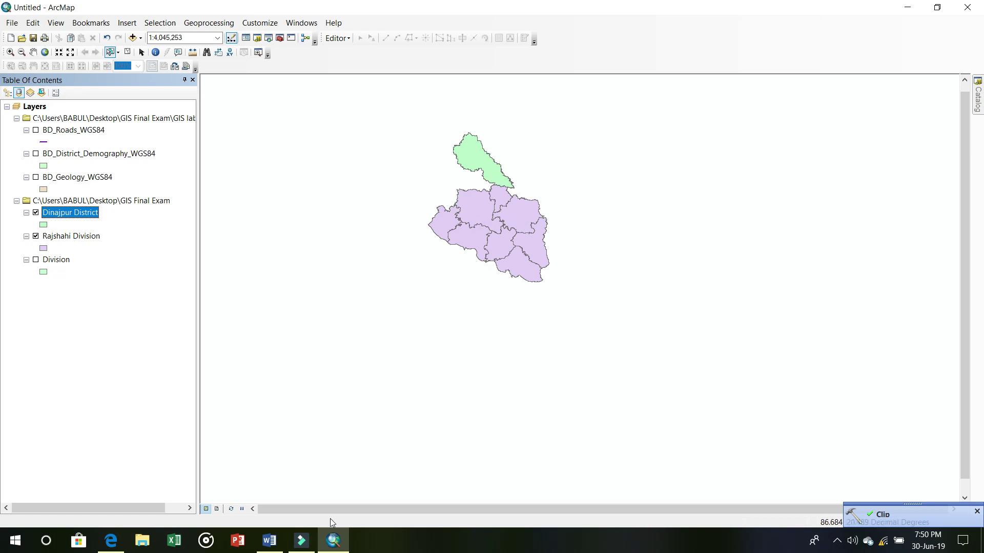
Check the task list in Word, and in ArcMap set up an Intersect of Rajshahi Division and BD_Roads_WGS84, declining the ActiveX interaction
left_click(268, 541)
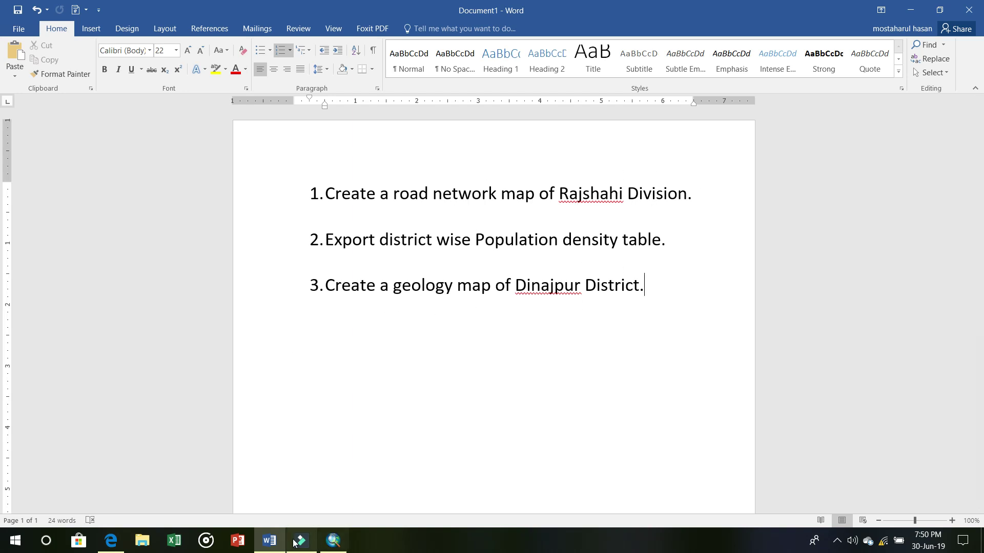
left_click(333, 541)
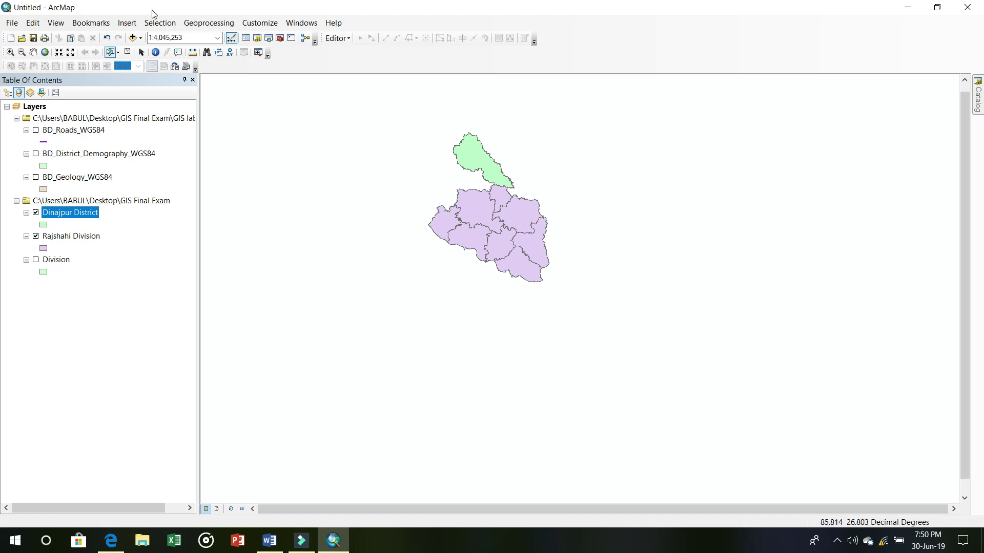
left_click(210, 26)
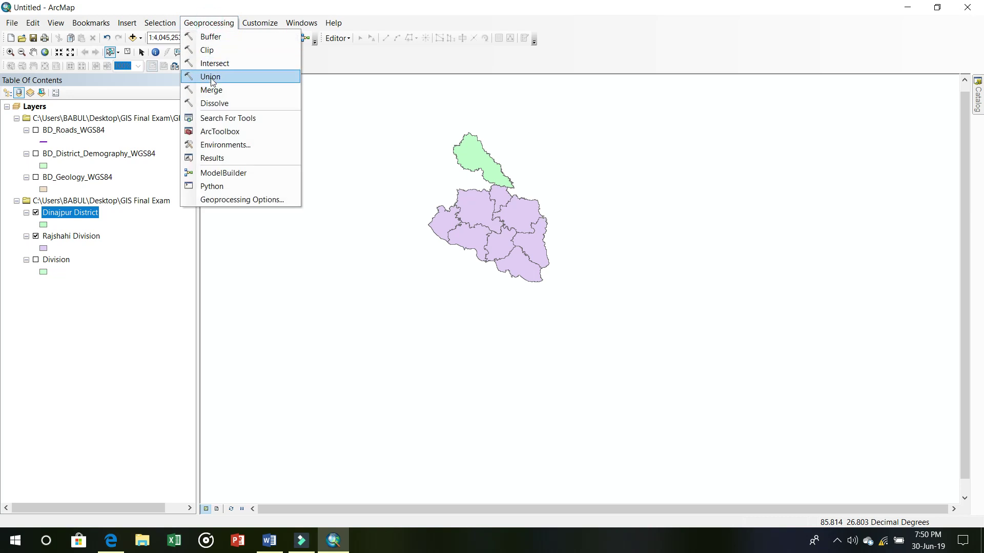
left_click(215, 64)
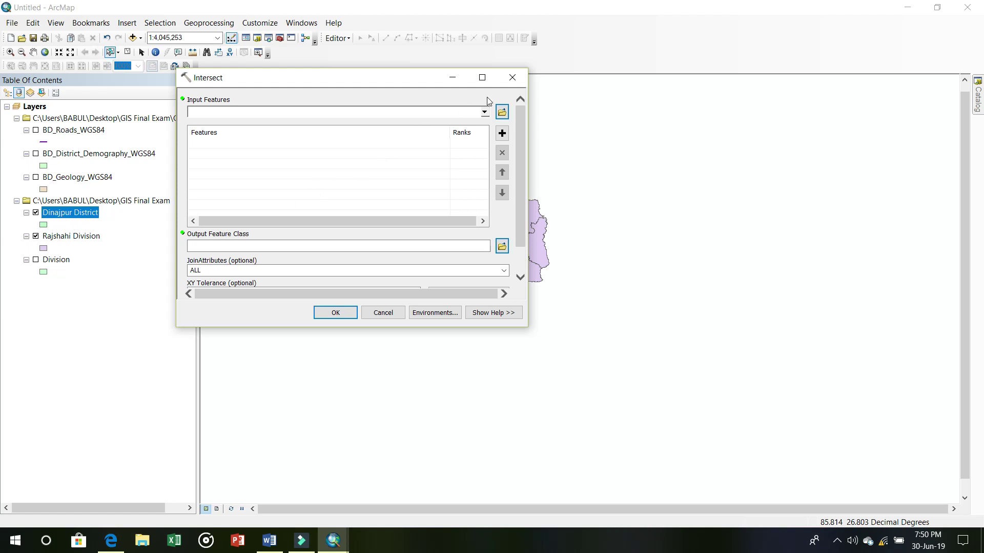
left_click(485, 116)
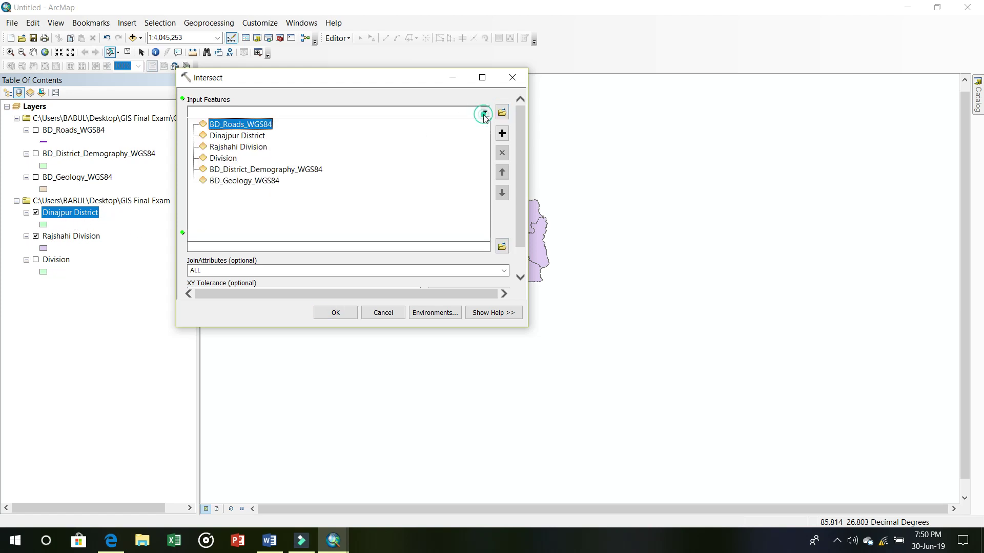
left_click(248, 148)
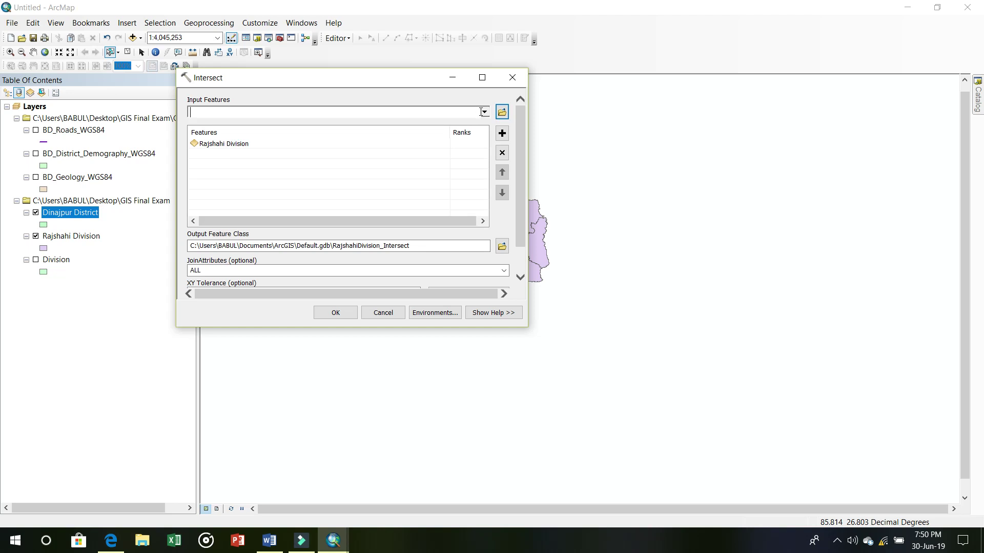
left_click(485, 113)
left_click(252, 125)
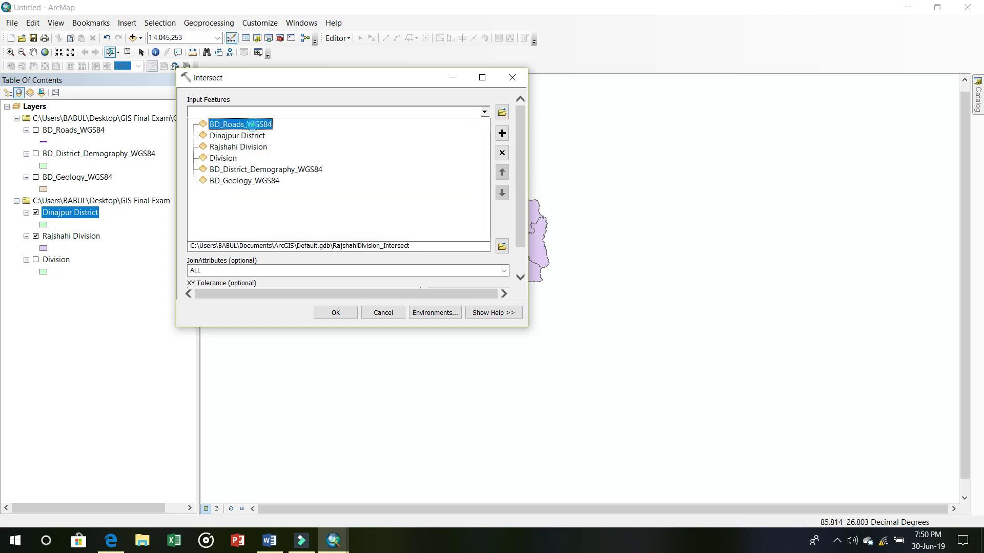
left_click(502, 247)
left_click(434, 228)
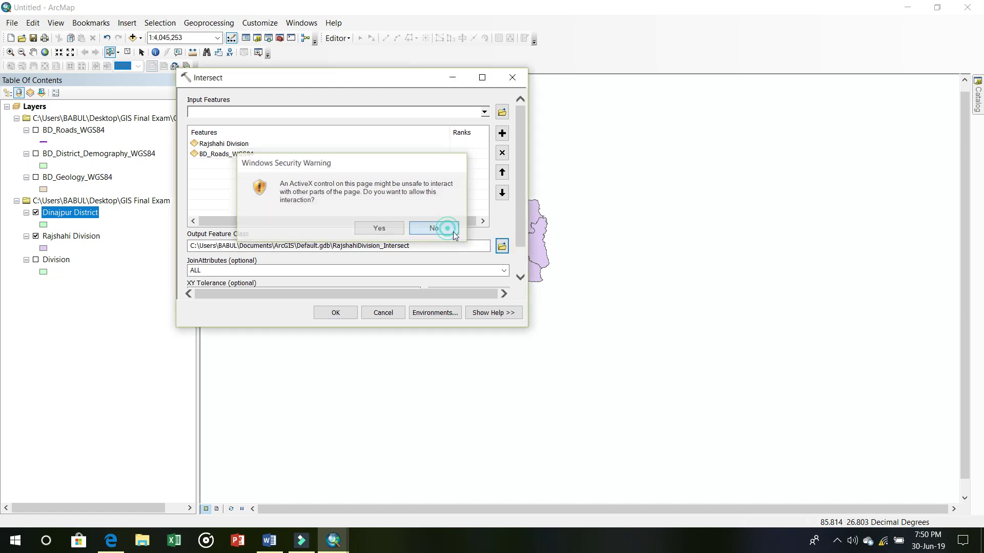
Set the Intersect output to Rajshahi Division Roads.shp in the GIS Final Exam folder and run the tool
left_click(502, 246)
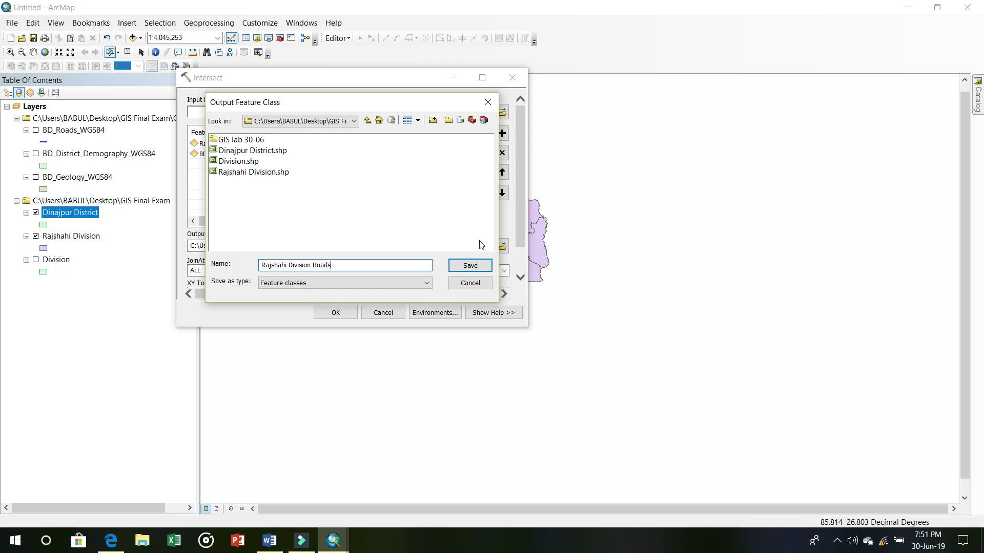
left_click(470, 266)
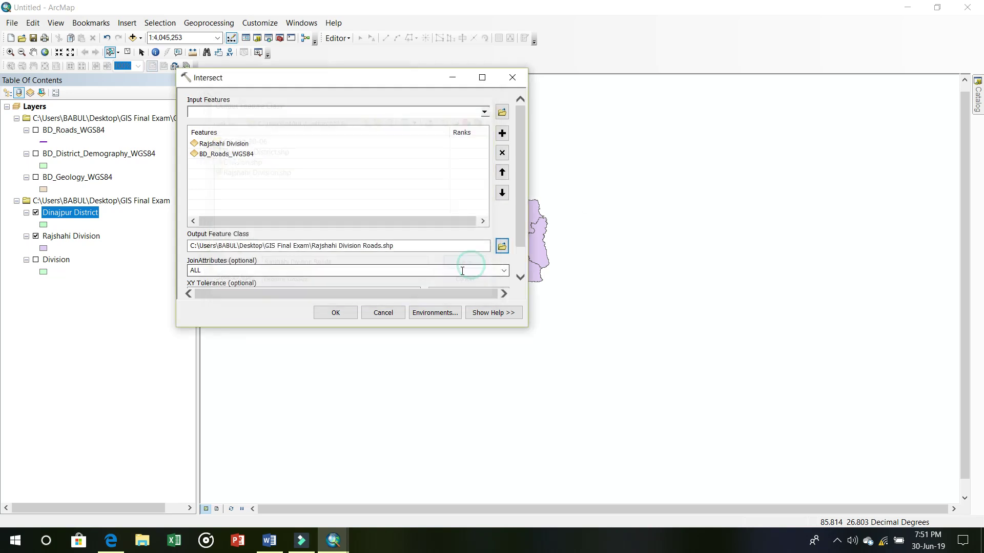
left_click(337, 313)
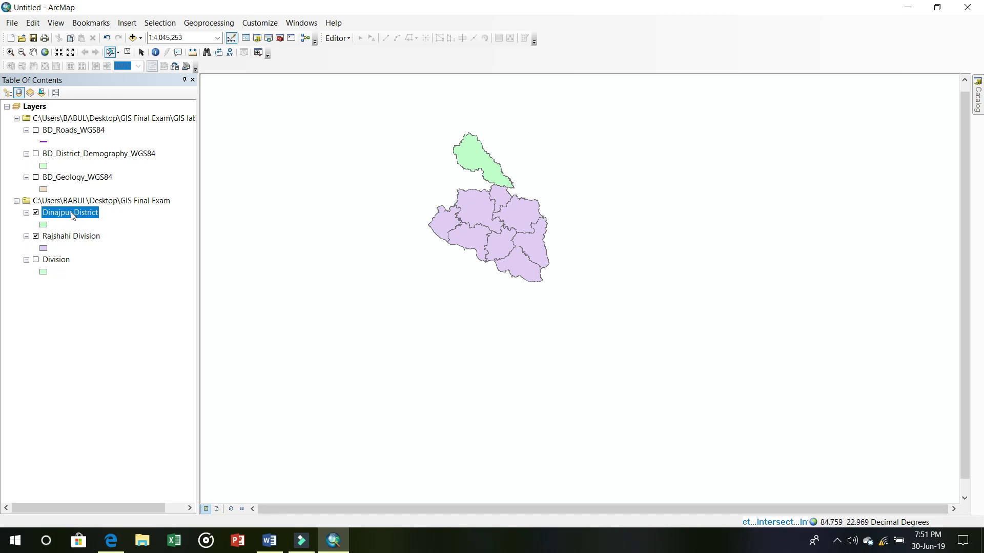
Check the task list in Word, and in ArcMap set up an Intersect of Dinajpur District and BD_Geology_WGS84, declining the ActiveX interaction
left_click(270, 541)
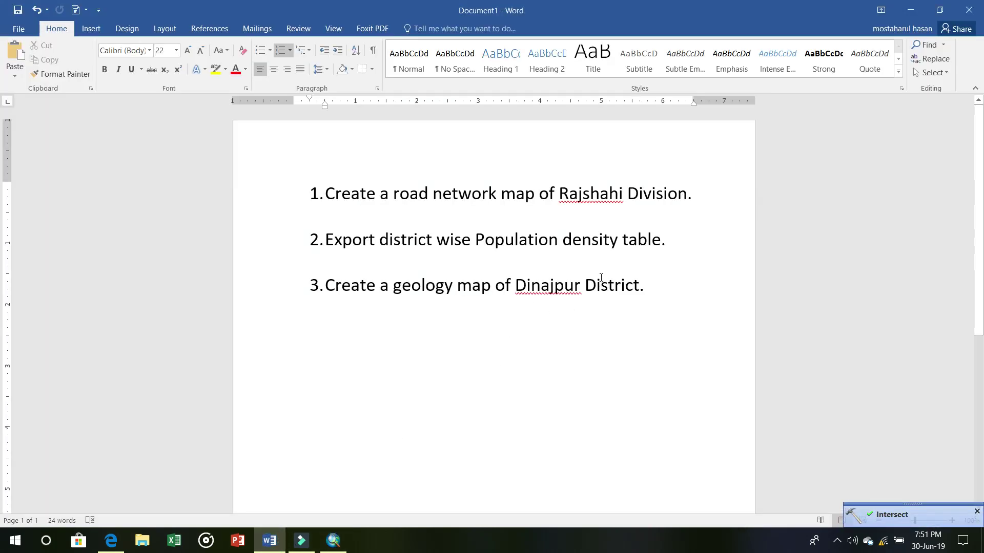
left_click(333, 541)
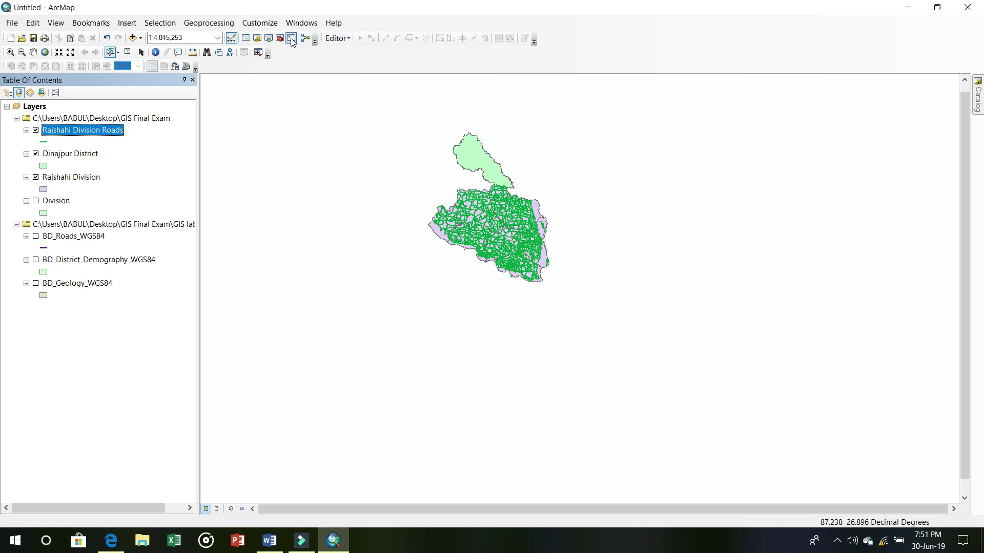
left_click(201, 24)
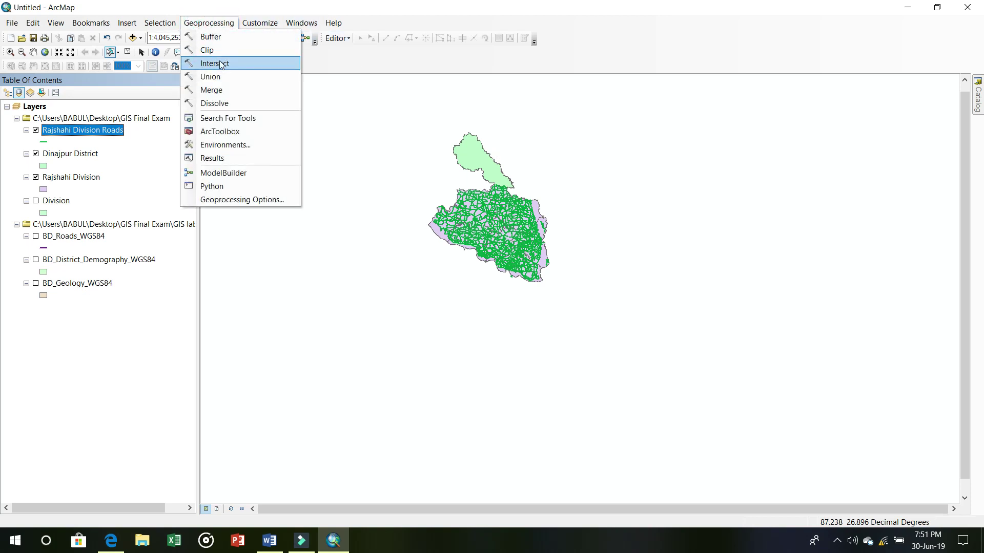
left_click(219, 61)
left_click(484, 111)
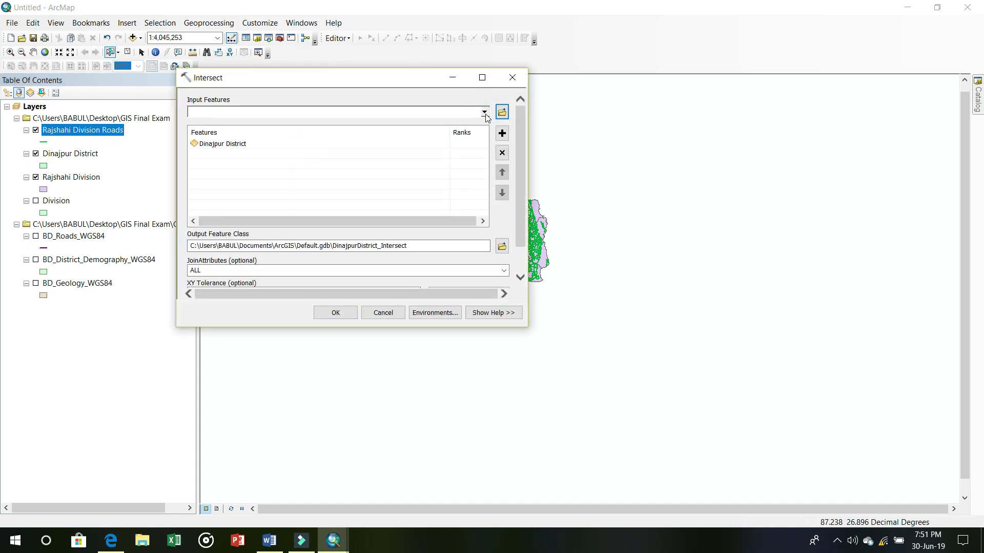
left_click(484, 111)
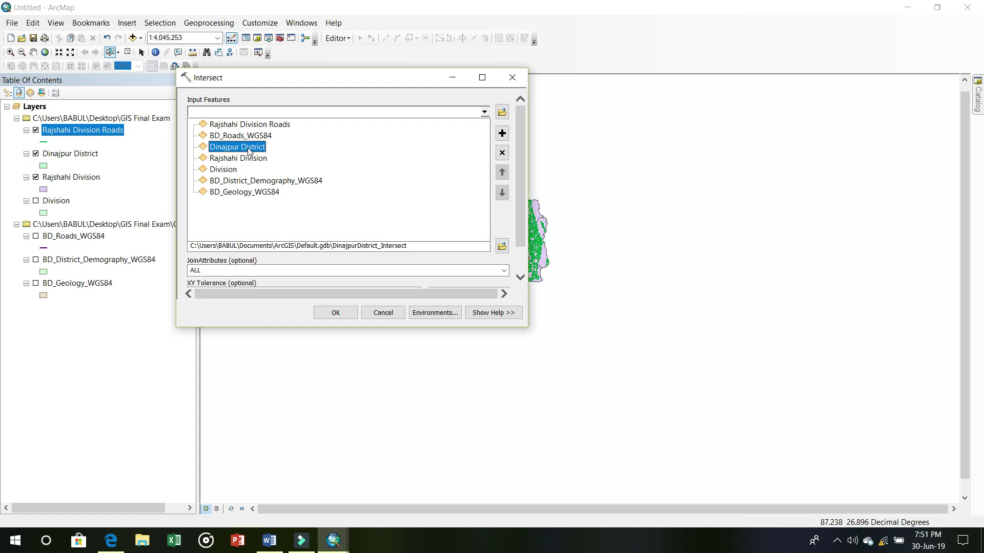
left_click(248, 192)
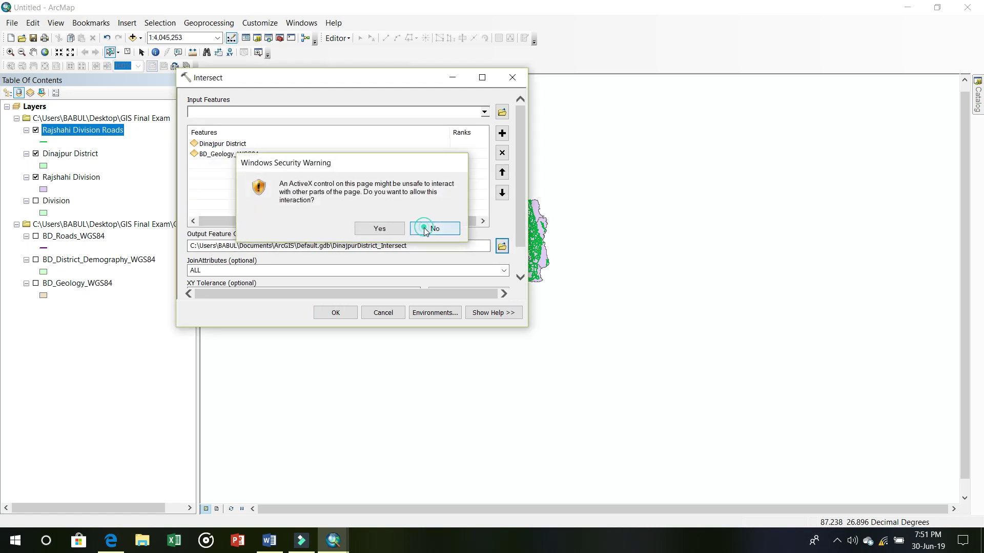
left_click(429, 228)
Set the Intersect output to Dinajpur Geology.shp in the GIS Final Exam folder and run the tool
left_click(502, 247)
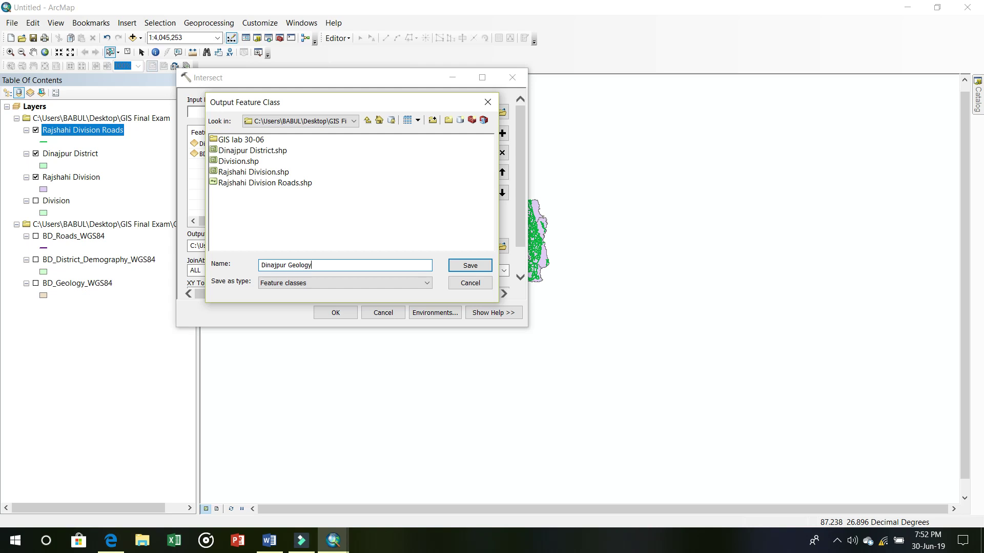
left_click(468, 266)
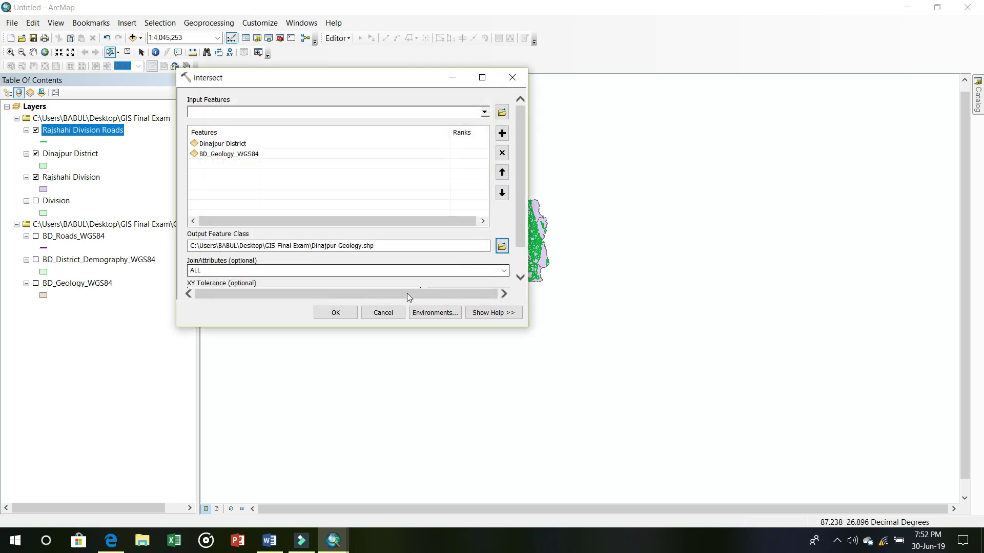
left_click(335, 313)
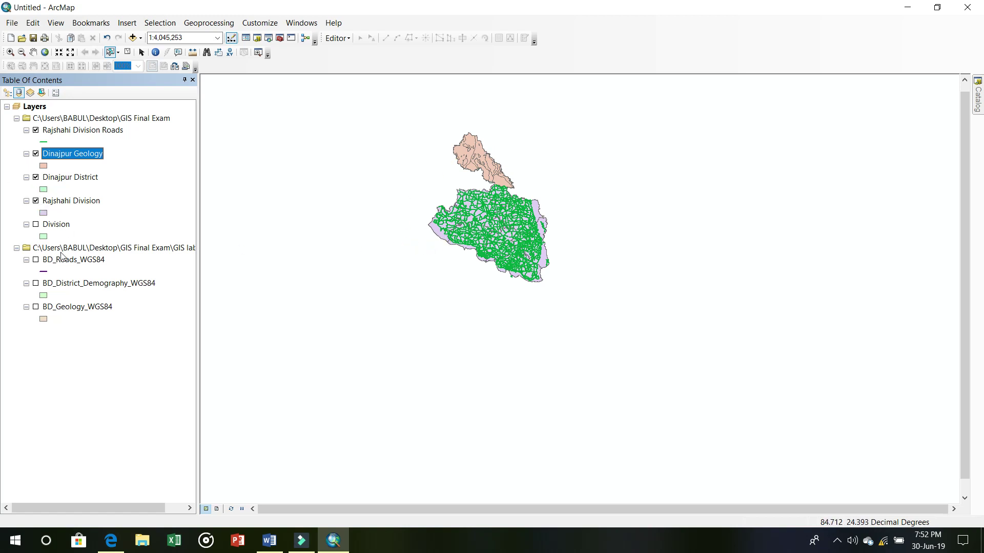
Review the map layout and the Word task list, and in ArcMap hide the Dinajpur District and Dinajpur Geology layers
left_click(218, 510)
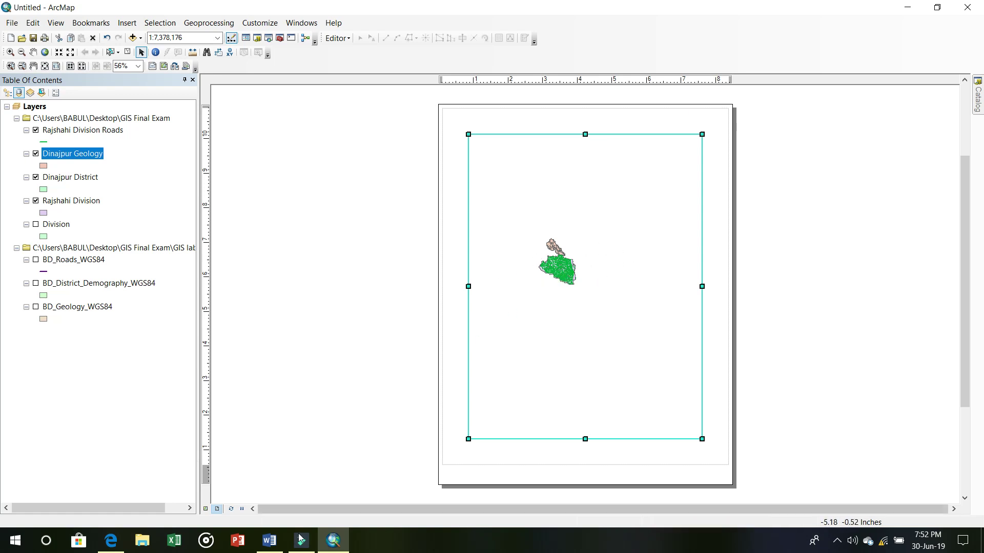
left_click(270, 541)
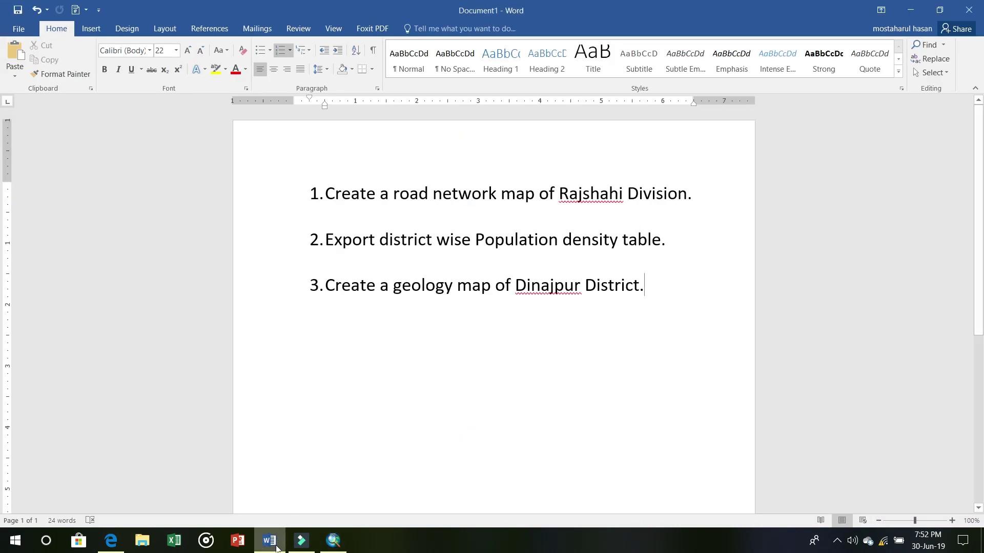
left_click(334, 541)
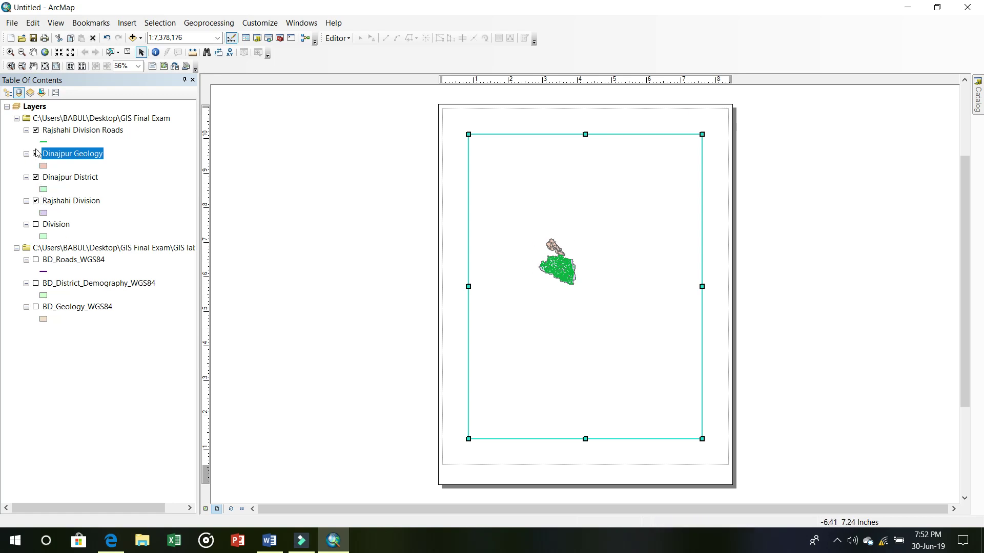
left_click(35, 178)
left_click(37, 155)
Enlarge Rajshahi Division to 1:750,000 in the data view, shift it to fit the page frame, and return to the layout view
left_click(205, 509)
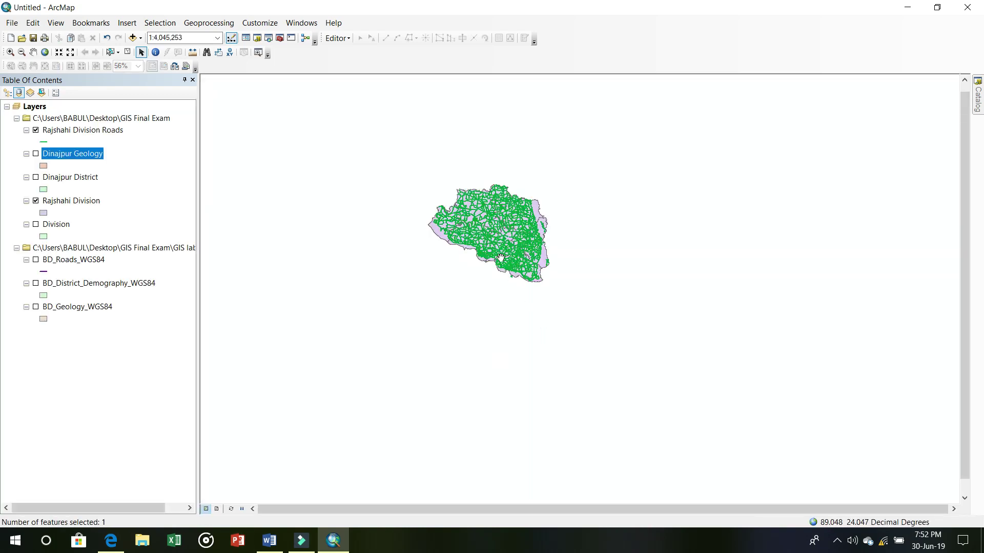
scroll(485, 226, "down", 3)
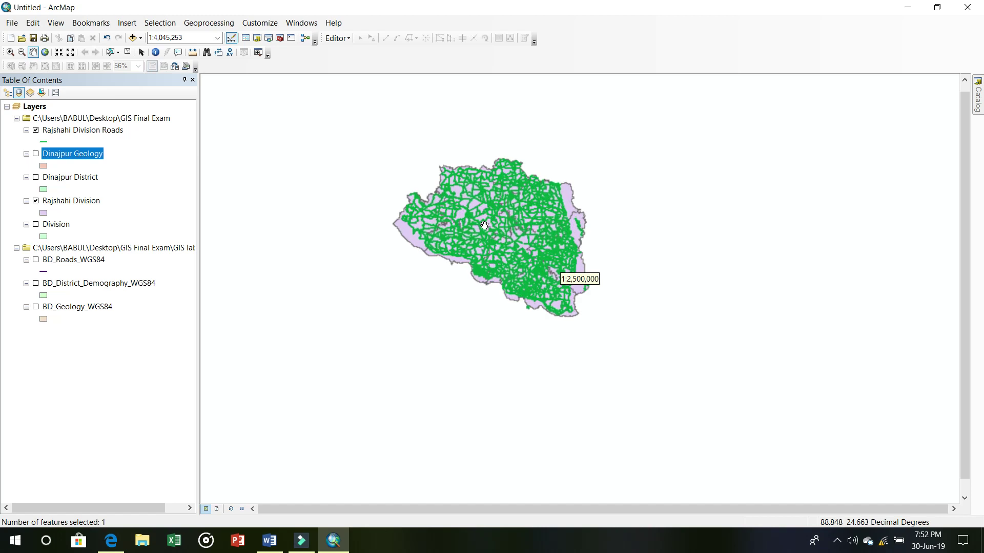
scroll(484, 225, "down", 2)
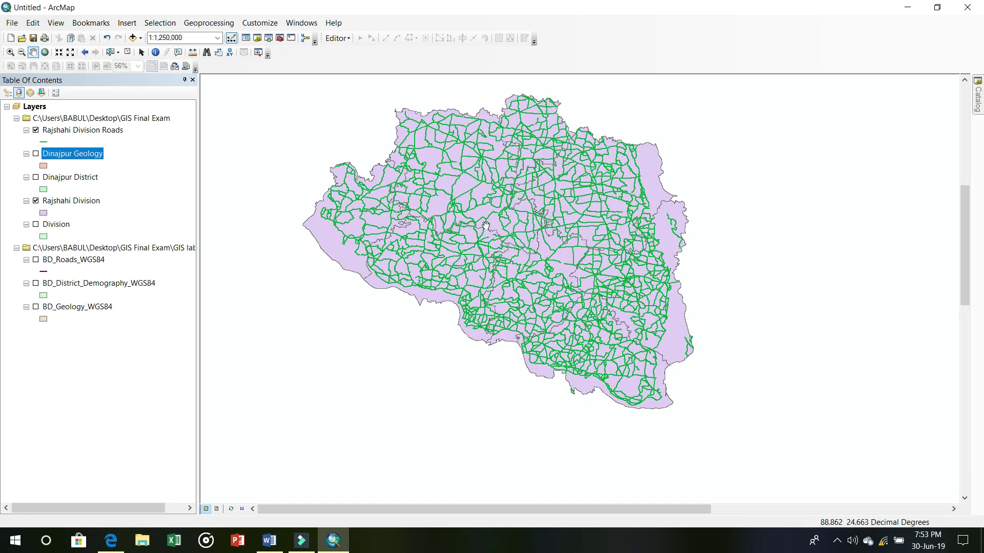
scroll(485, 225, "down", 2)
scroll(486, 226, "down", 1)
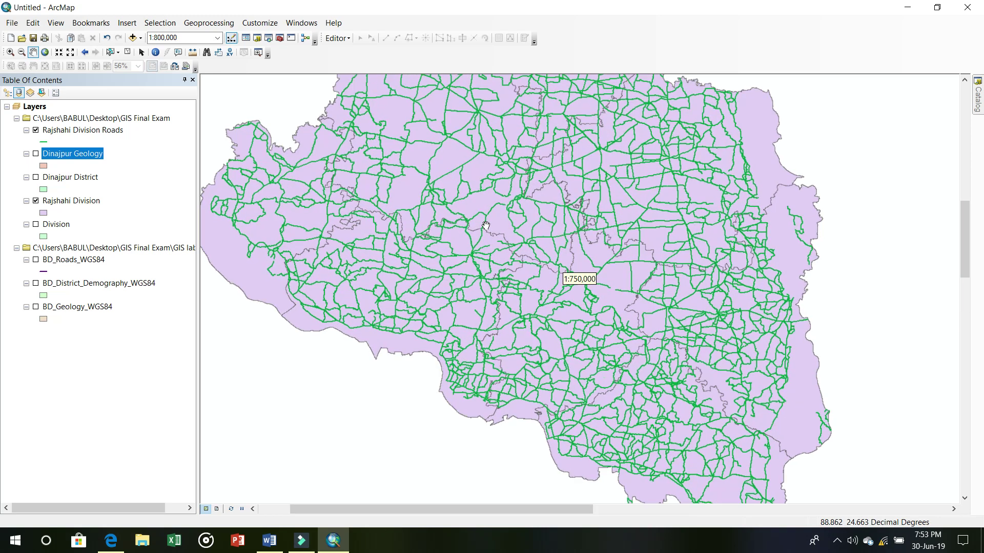
left_click_drag(482, 509, 477, 509)
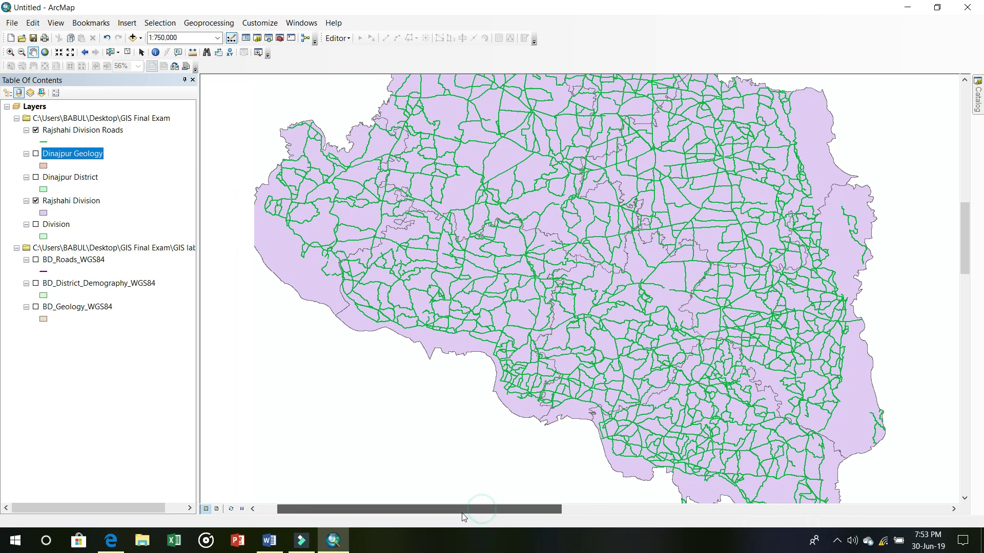
left_click(216, 510)
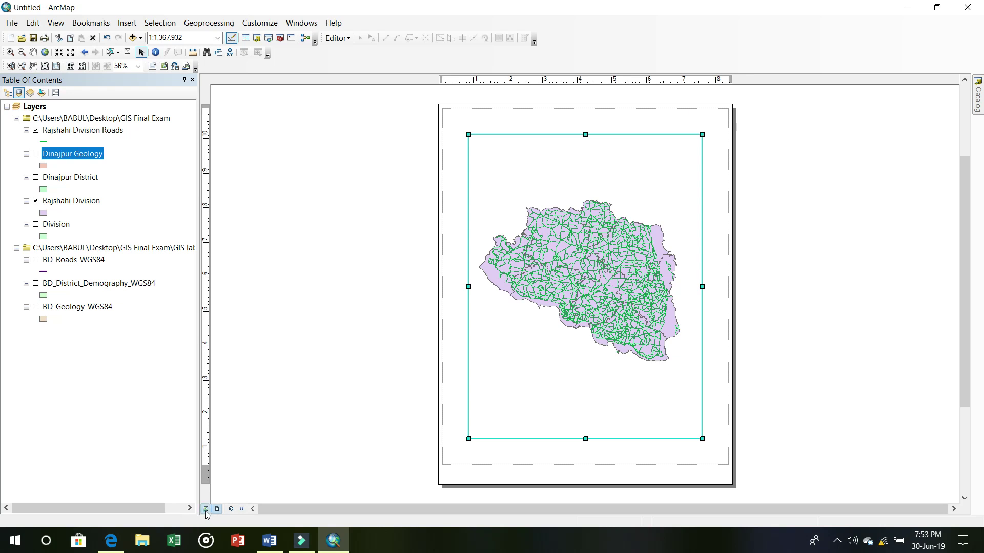
left_click(205, 509)
left_click_drag(312, 506, 304, 509)
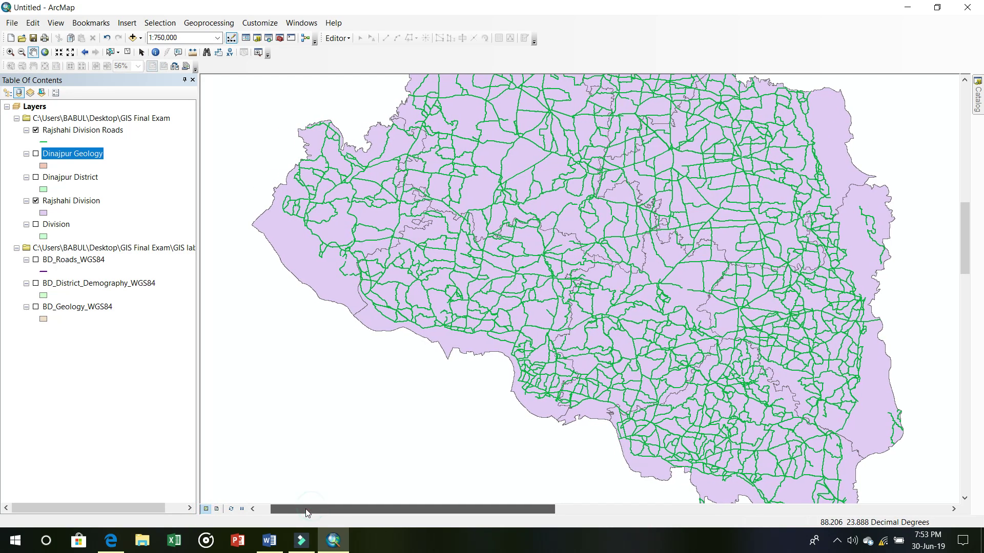
left_click(217, 509)
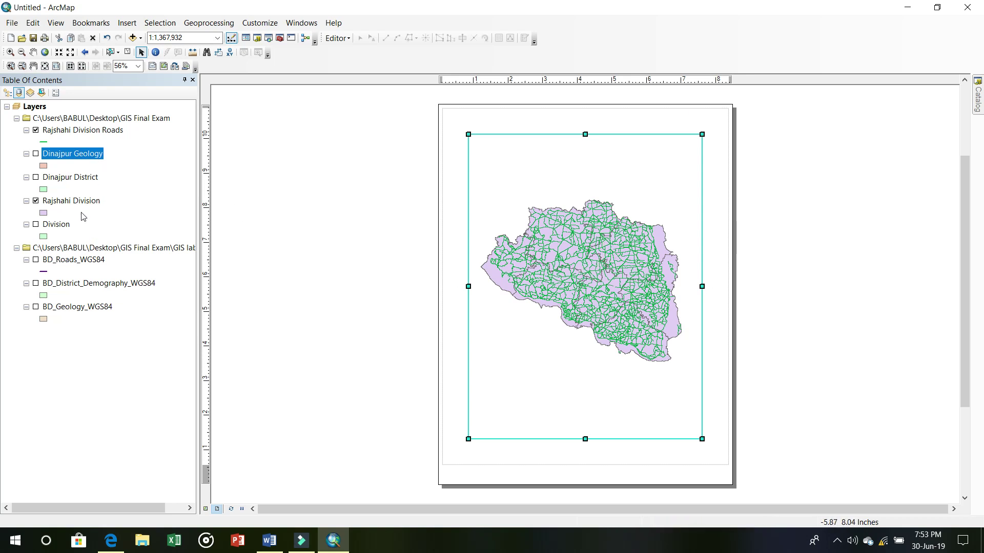
Examine the Rajshahi Division Roads attribute table across to the Class and SHAPE_Leng fields, and close it
right_click(93, 132)
left_click(106, 169)
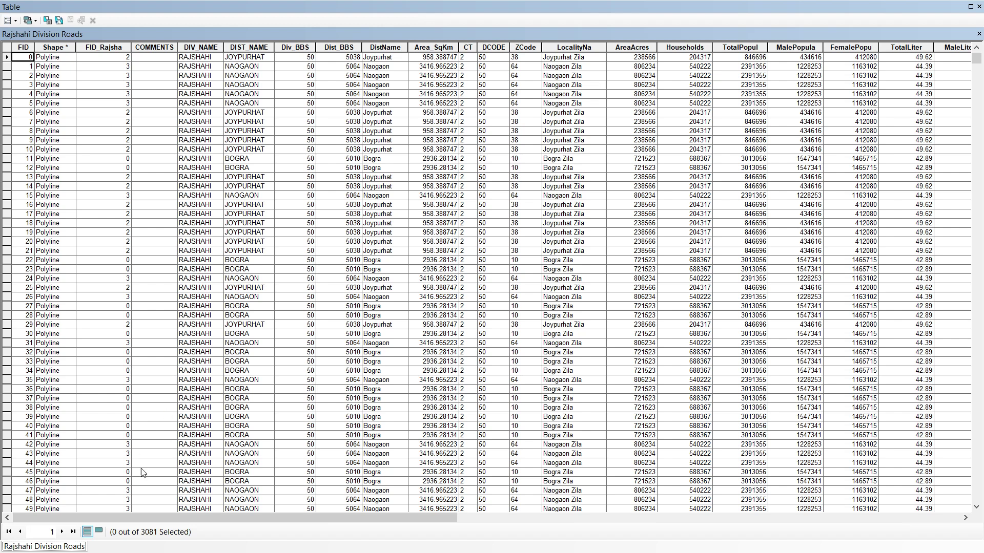
left_click_drag(174, 517, 653, 532)
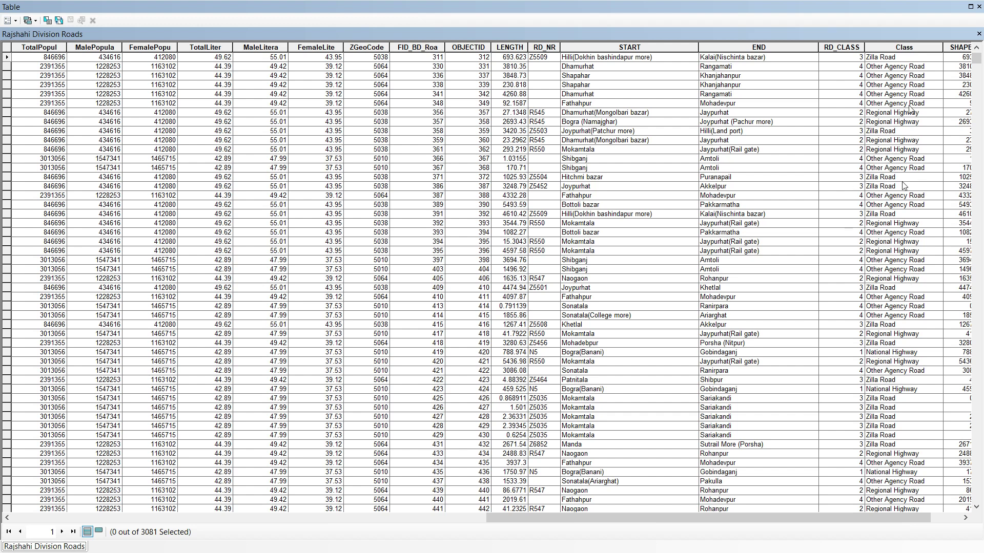
left_click_drag(762, 518, 791, 518)
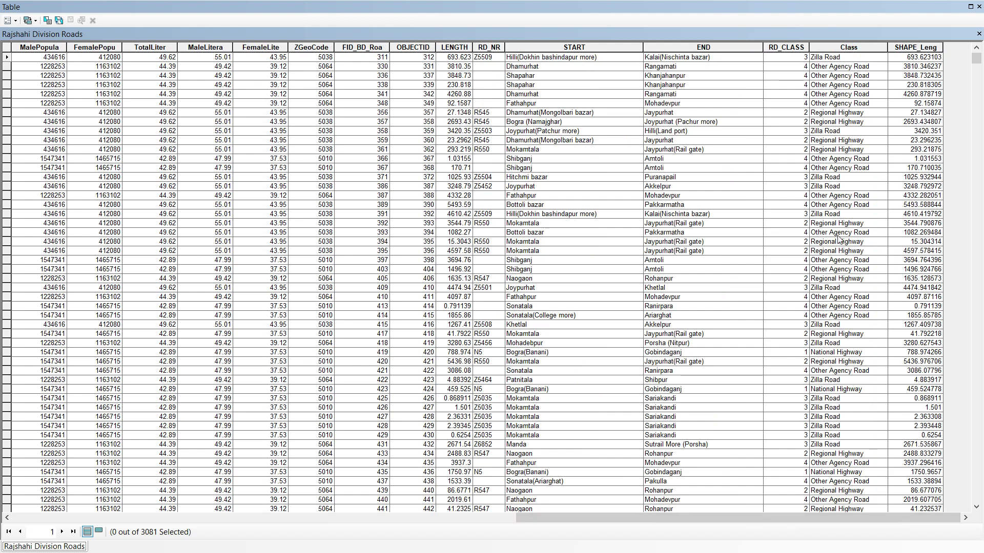
left_click(978, 7)
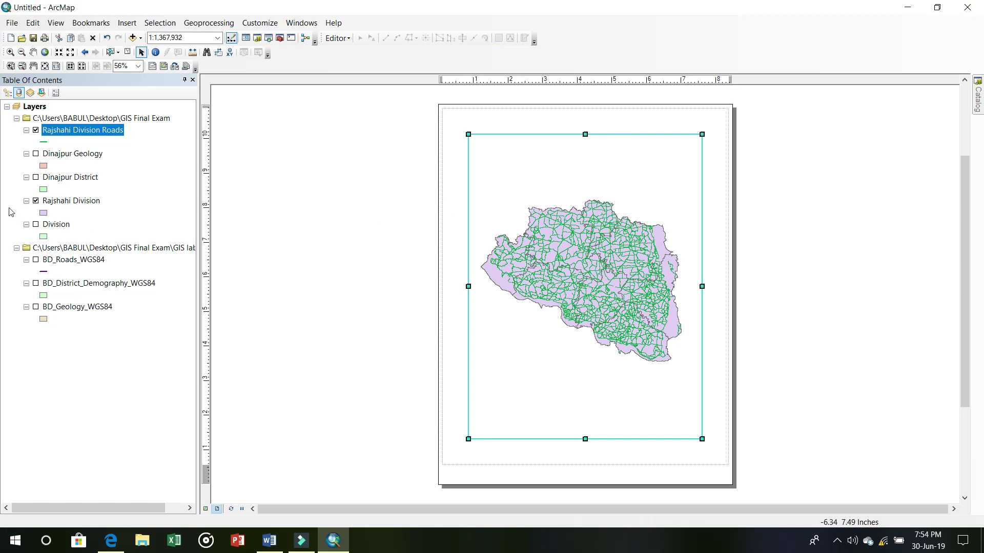
Categorize the Rajshahi Division Roads symbology by unique values, many fields, using the Class field and adding all values
right_click(85, 131)
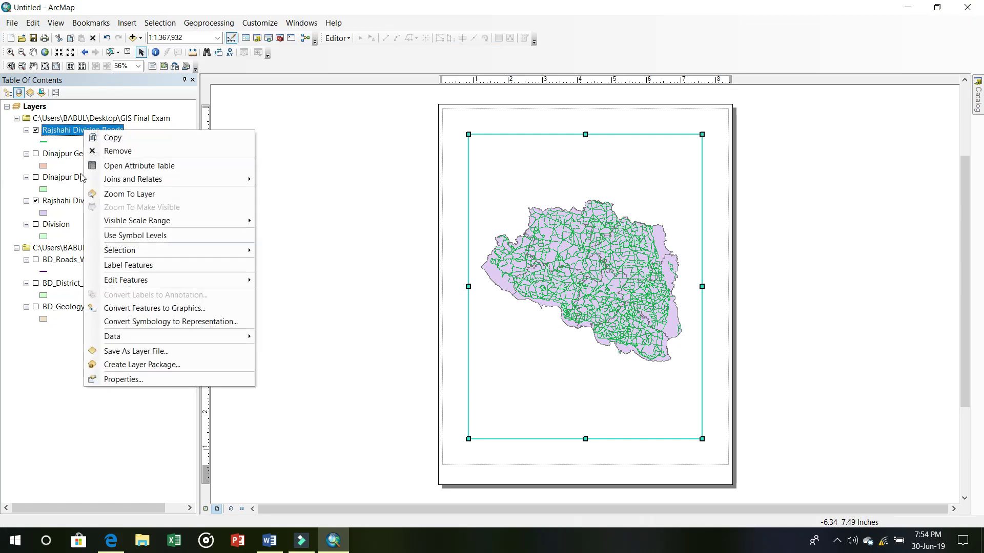
left_click(119, 381)
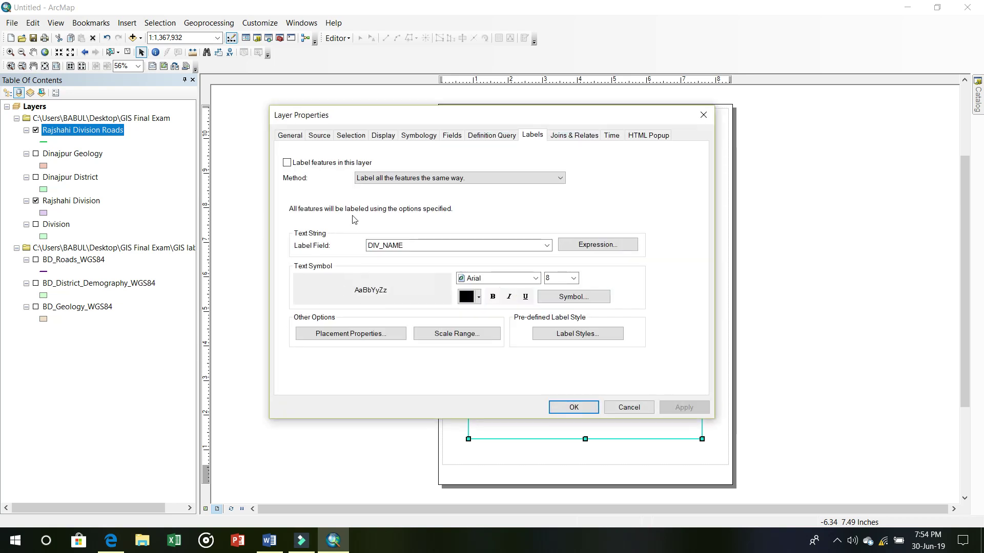
left_click(420, 137)
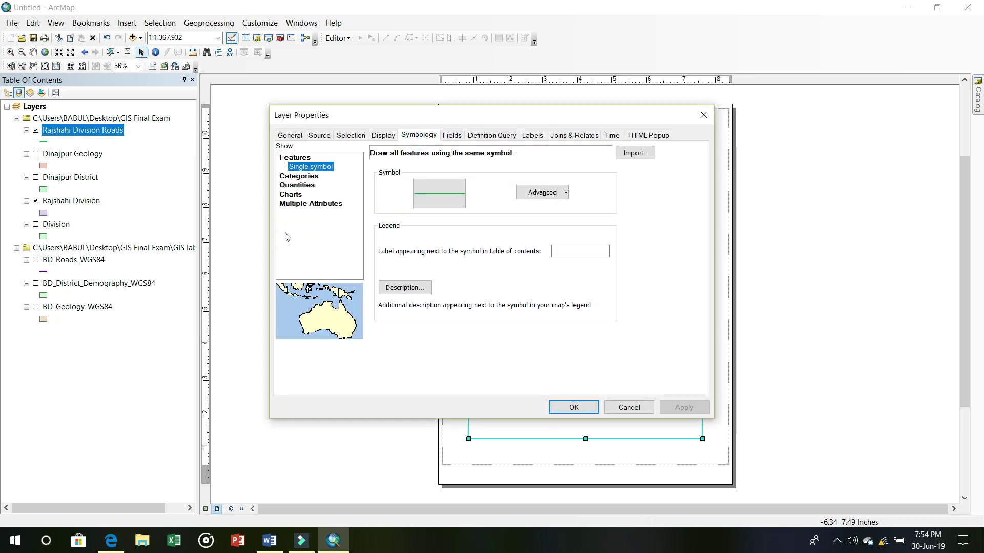
left_click(299, 176)
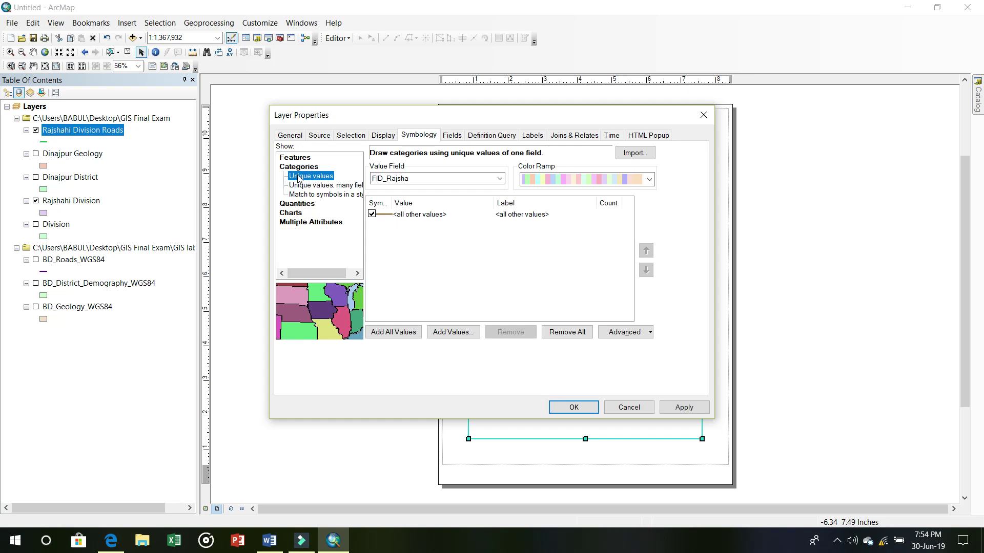
left_click(327, 186)
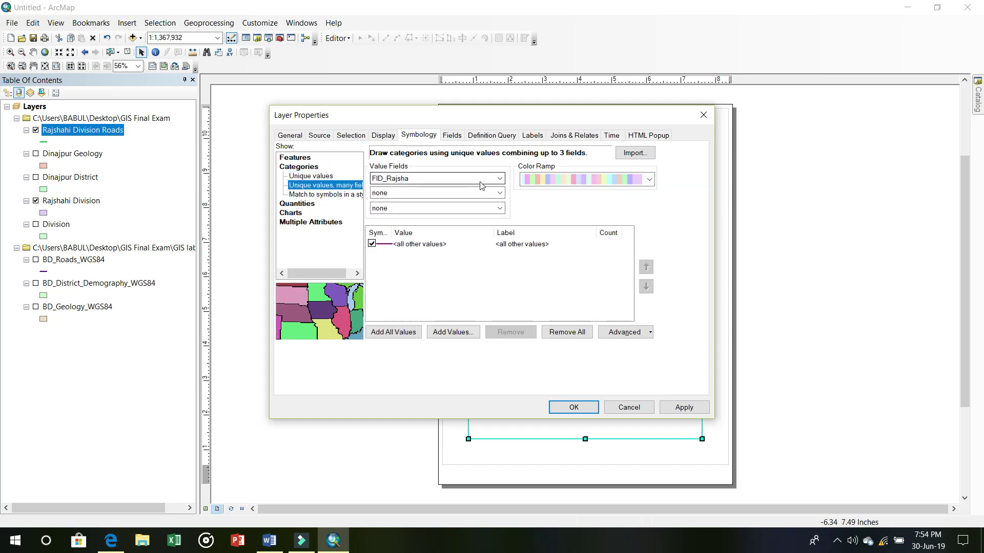
left_click(501, 182)
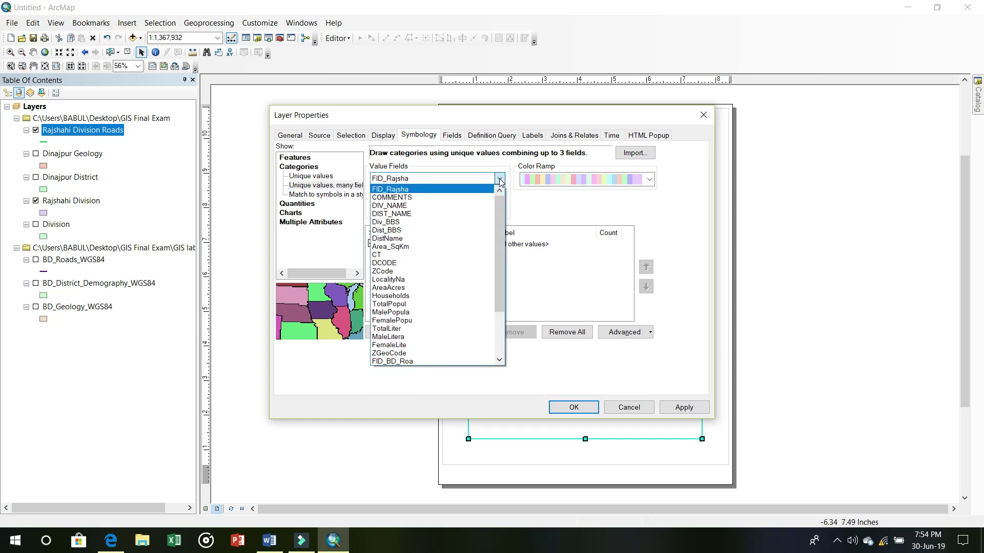
scroll(444, 273, "down", 3)
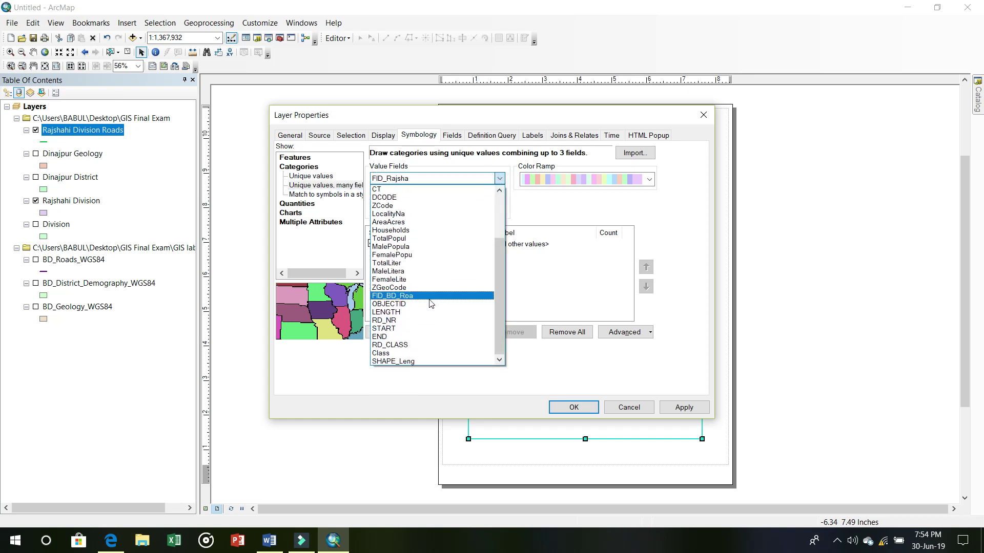
left_click(390, 357)
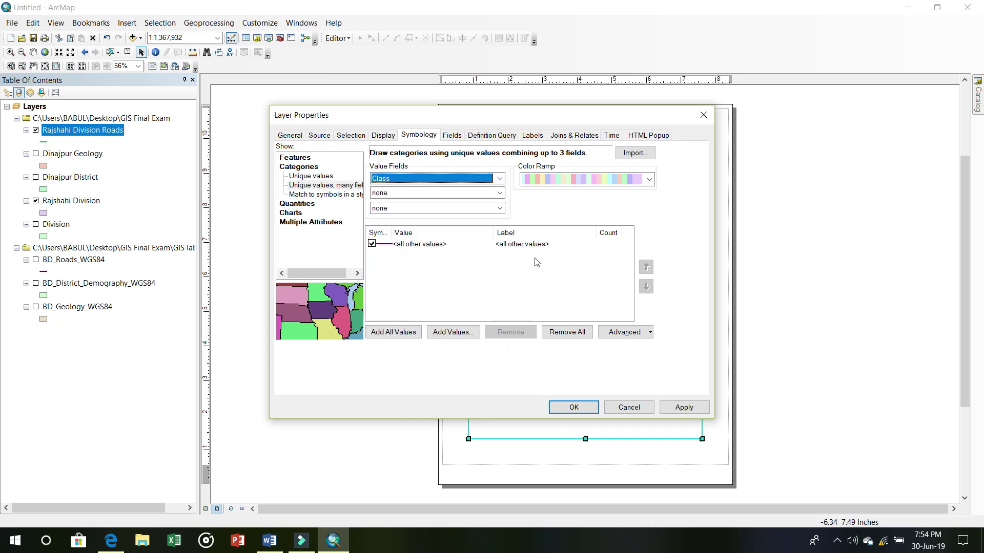
left_click(380, 333)
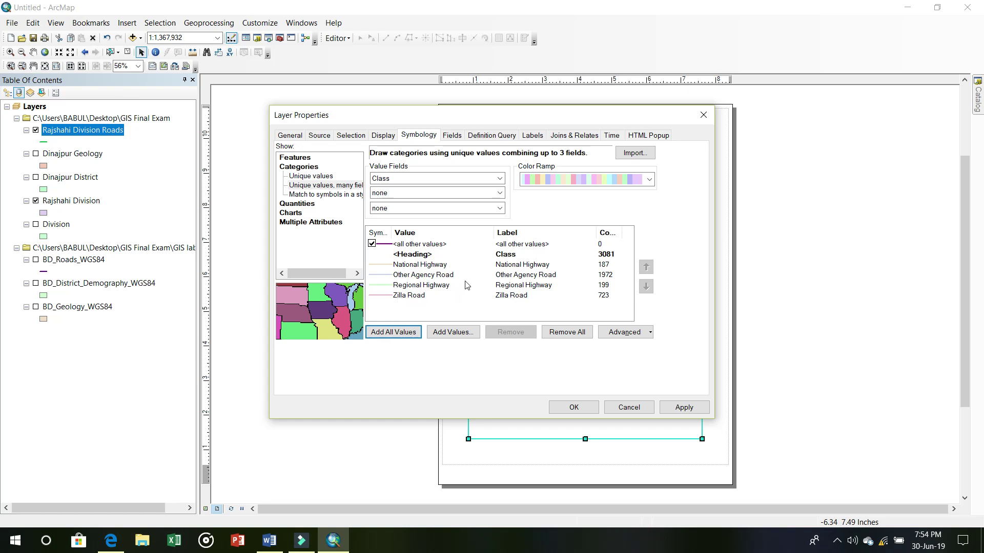
Recolour the four road classes with the bright multicolour ramp and apply the Class symbology to Rajshahi Division Roads
scroll(590, 181, "down", 4)
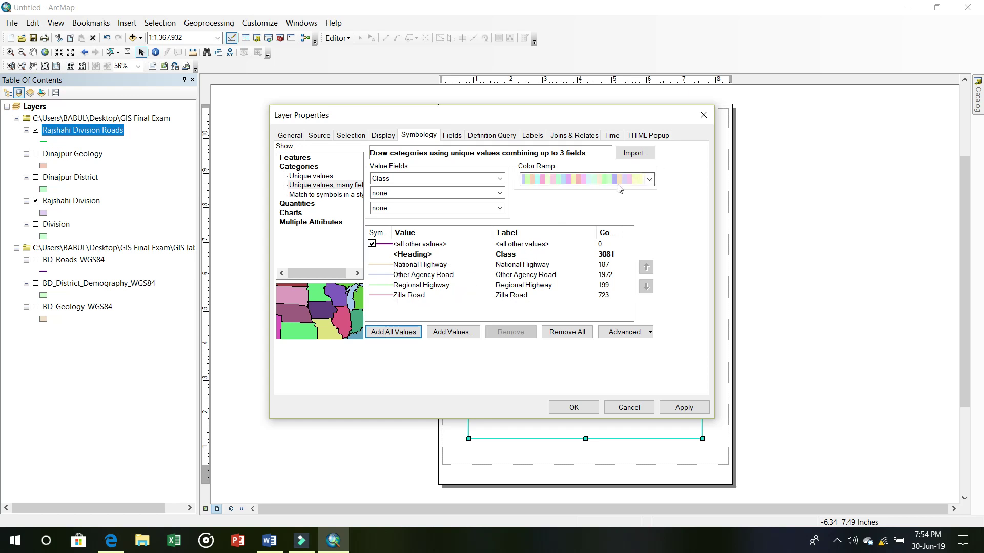
left_click(650, 180)
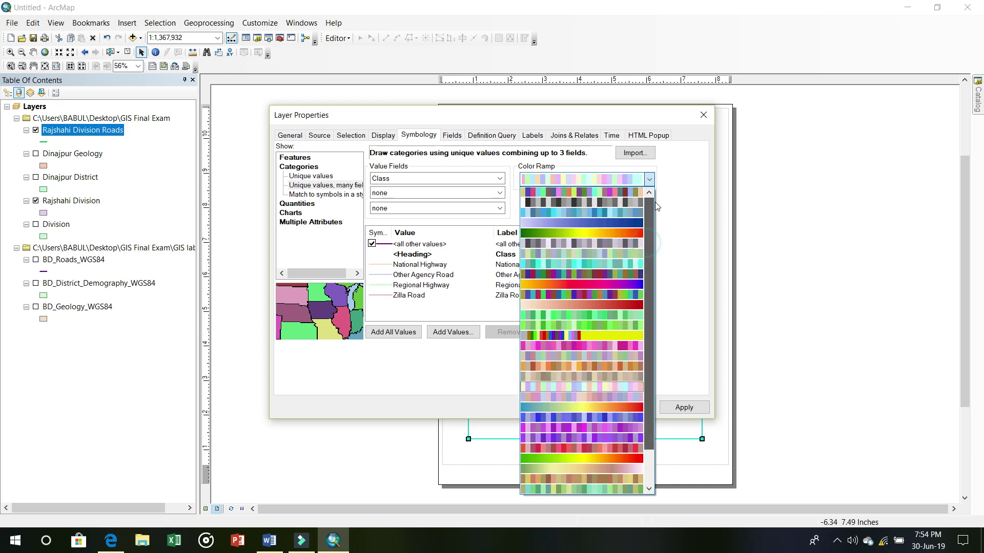
scroll(635, 194, "down", 3)
left_click(626, 198)
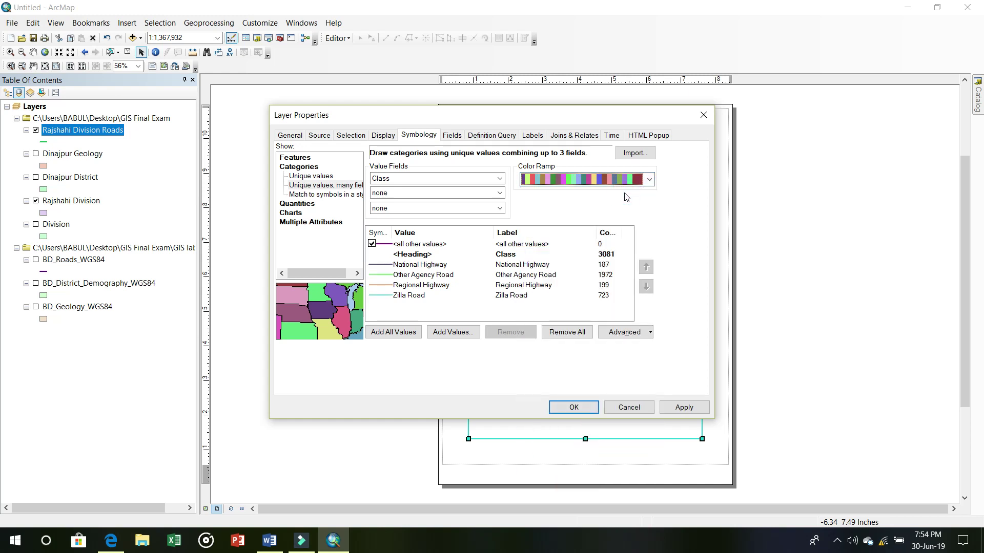
left_click(678, 408)
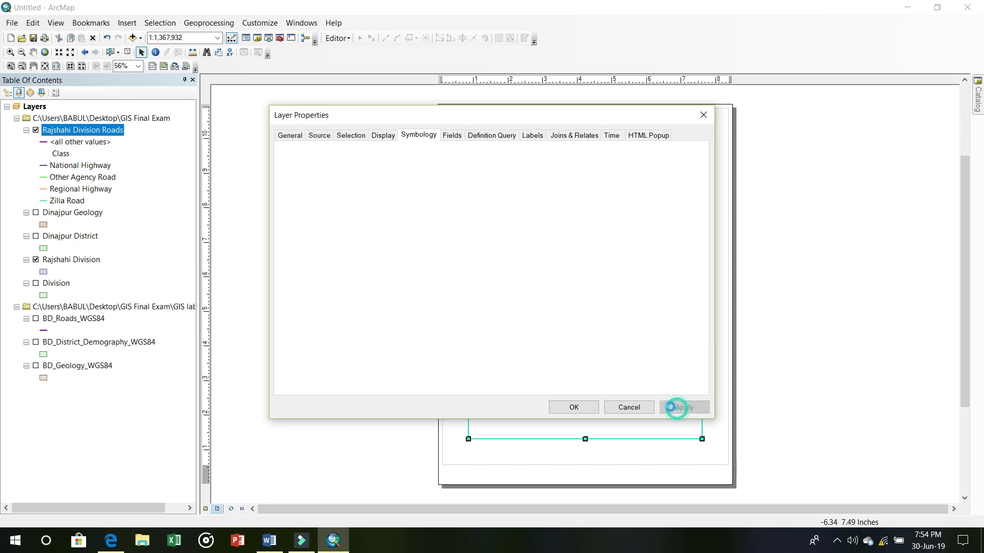
left_click(589, 407)
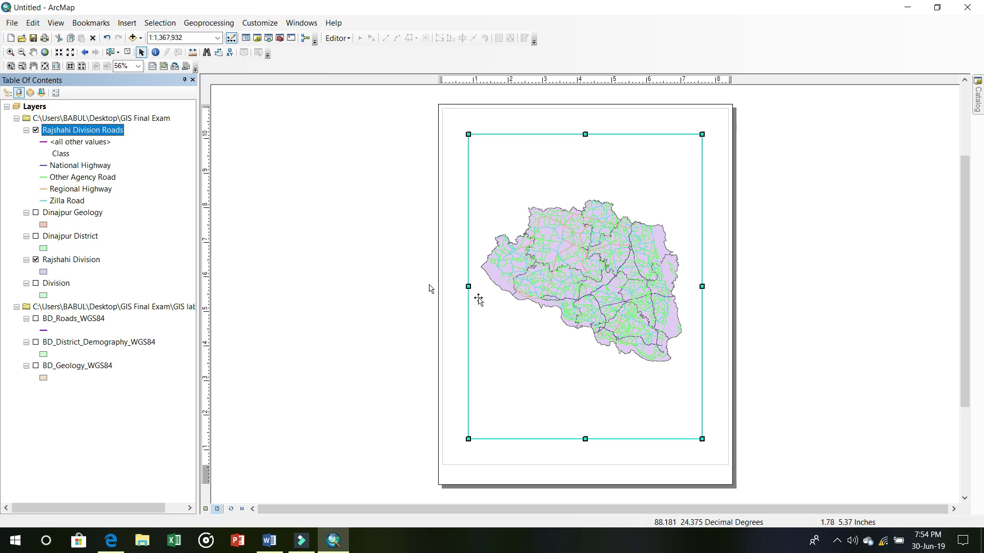
Change the Rajshahi Division Roads class colours to the darker, saturated multicolour ramp and apply it
right_click(85, 132)
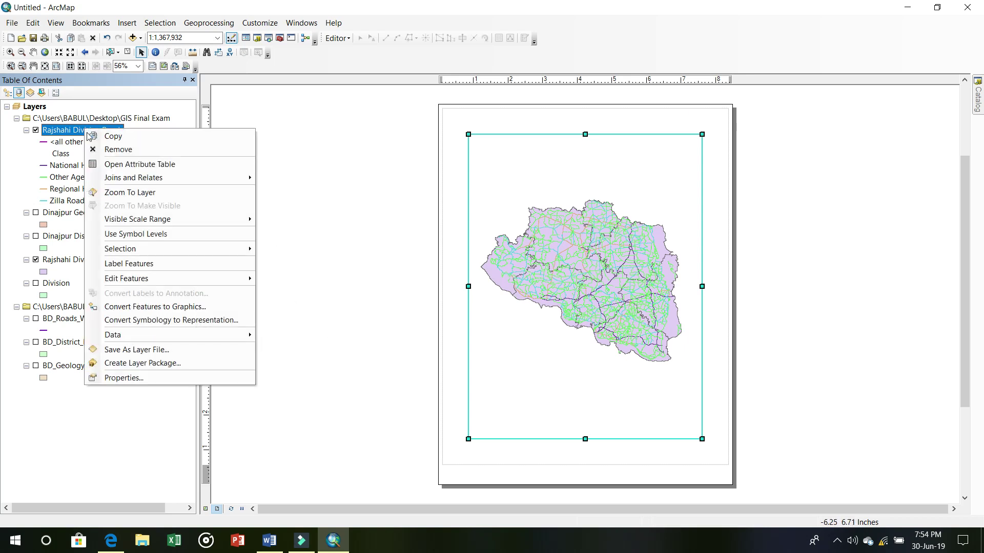
left_click(164, 379)
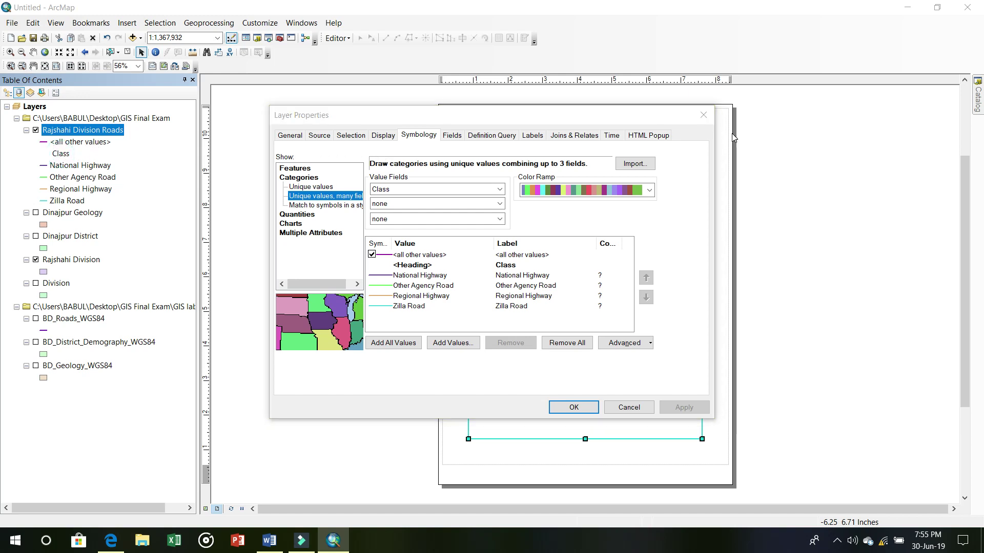
left_click(389, 135)
left_click(418, 135)
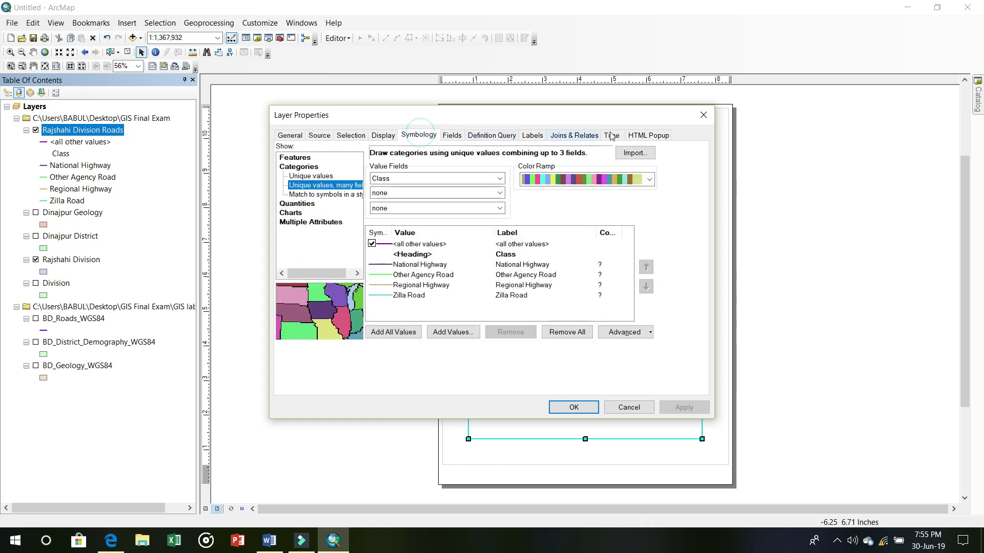
left_click(649, 179)
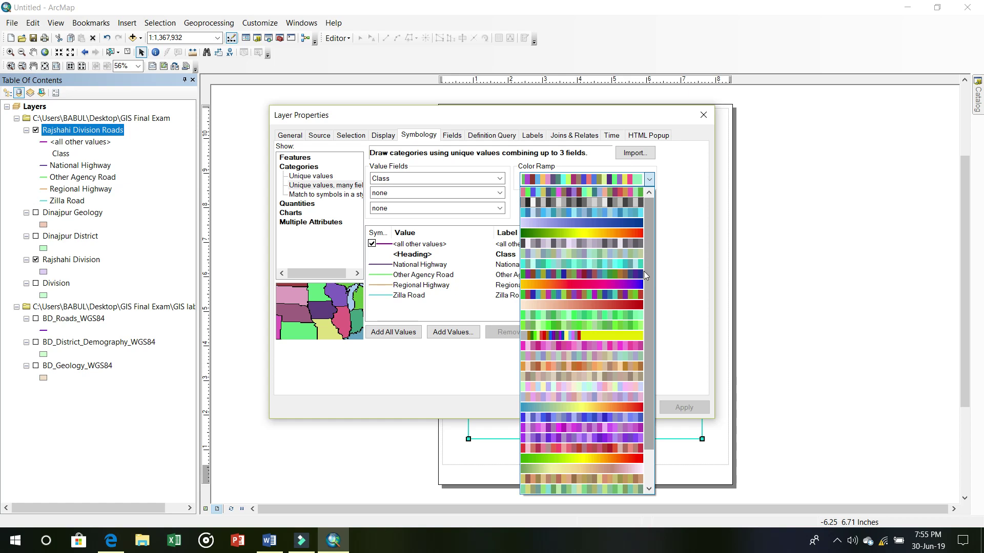
left_click(639, 277)
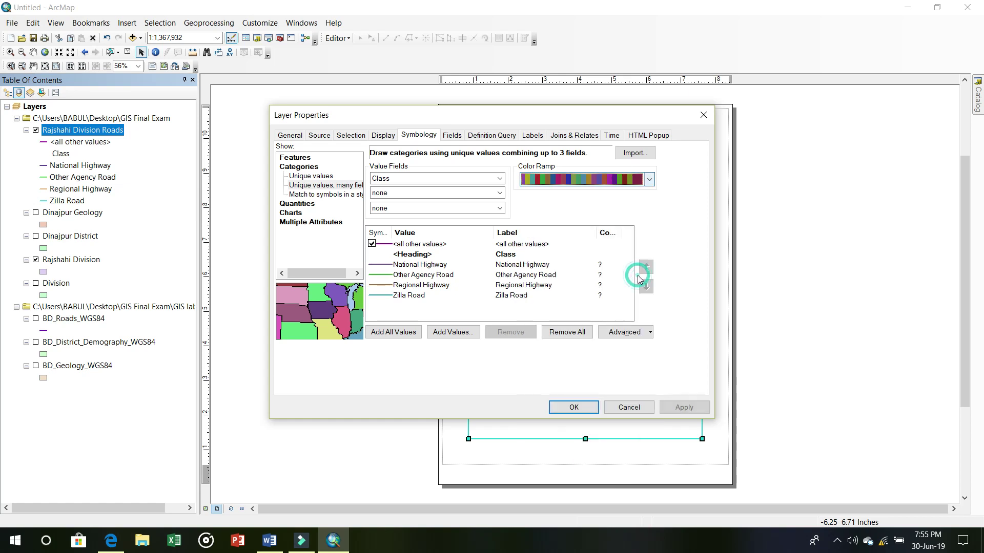
left_click(684, 407)
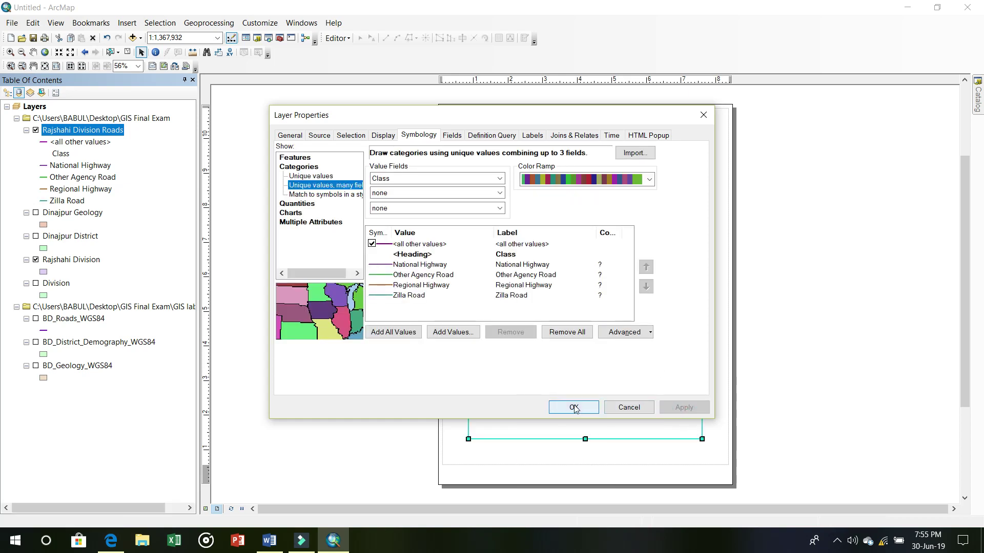
left_click(572, 406)
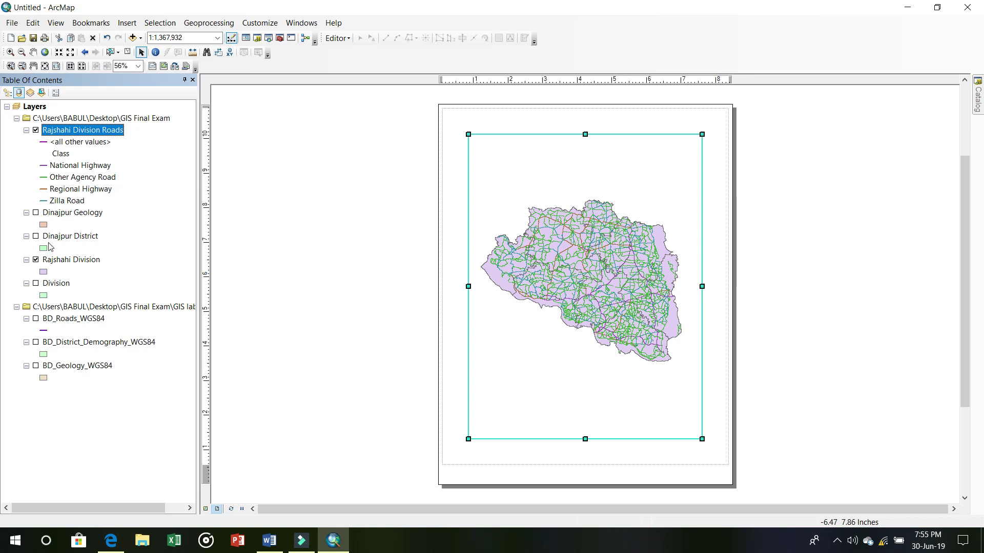
Give the Rajshahi Division polygons no fill colour and a dark blue outline with a width of 2
right_click(55, 262)
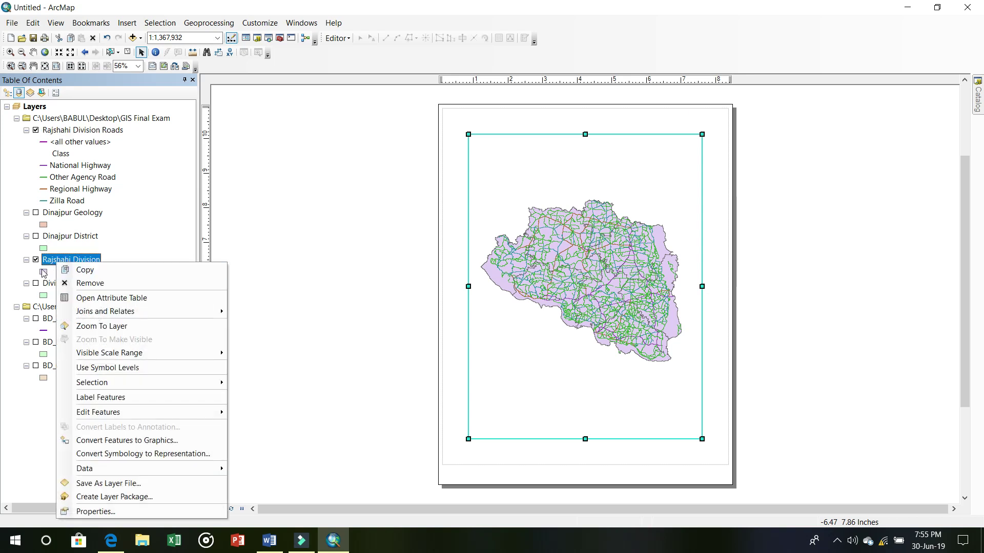
left_click(43, 272)
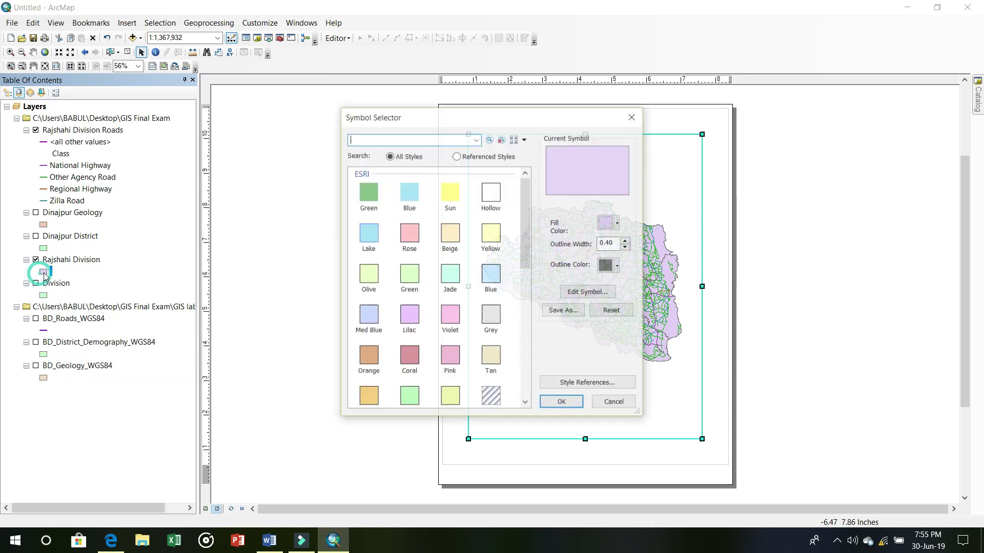
left_click(610, 223)
left_click(627, 238)
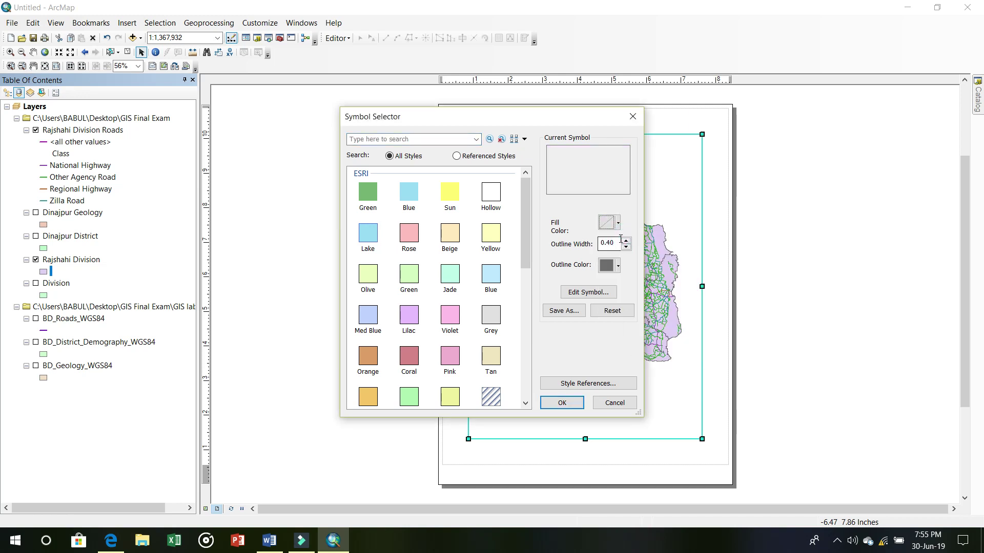
left_click(618, 265)
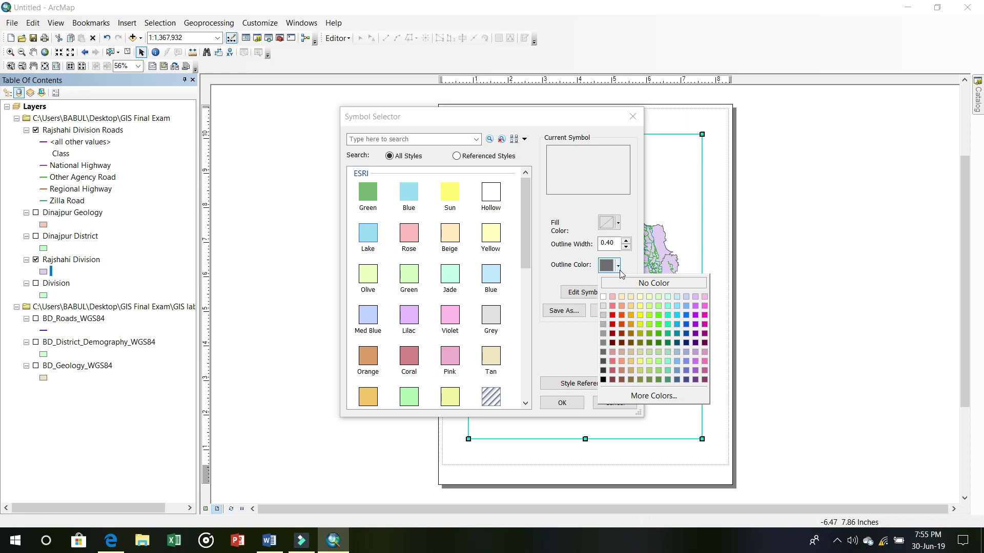
left_click(687, 342)
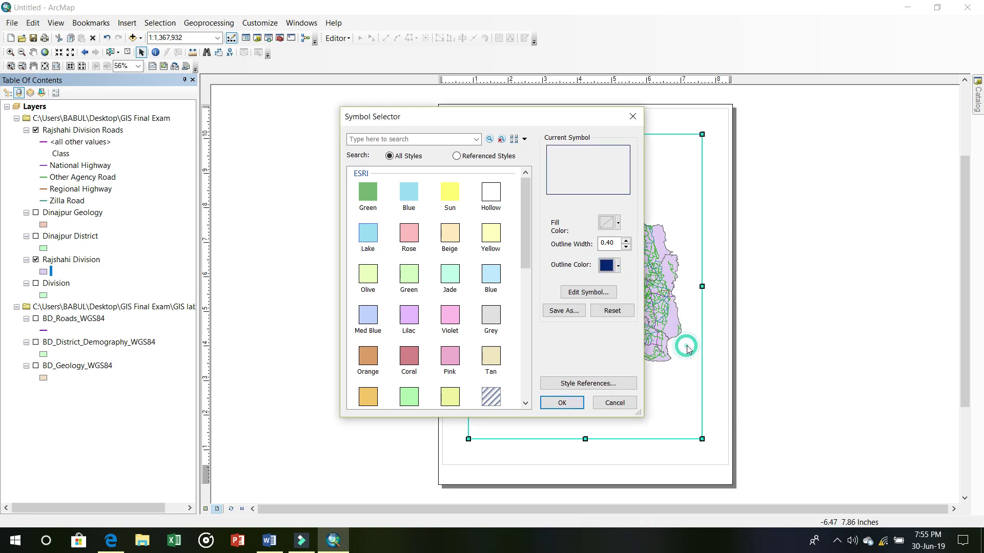
left_click(627, 241)
left_click(627, 241)
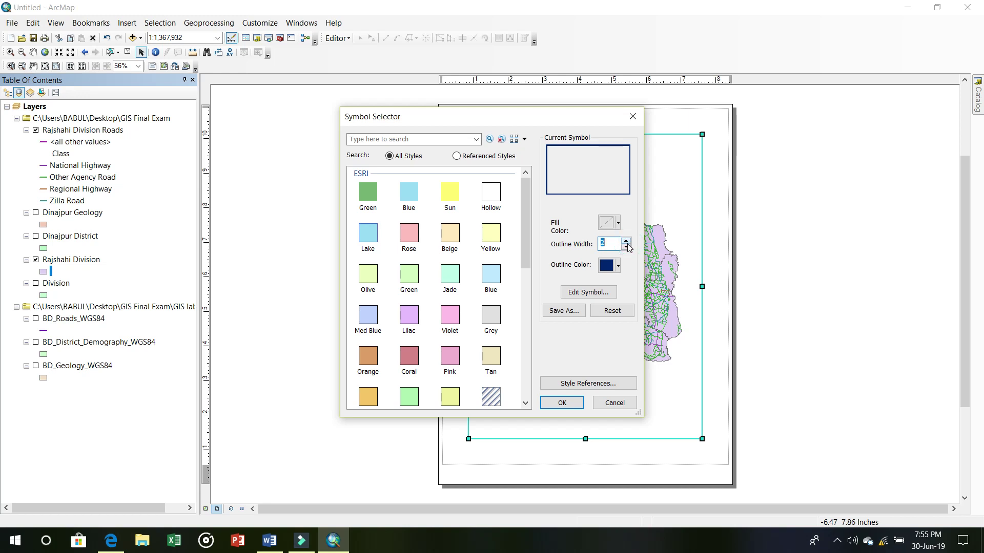
left_click(566, 403)
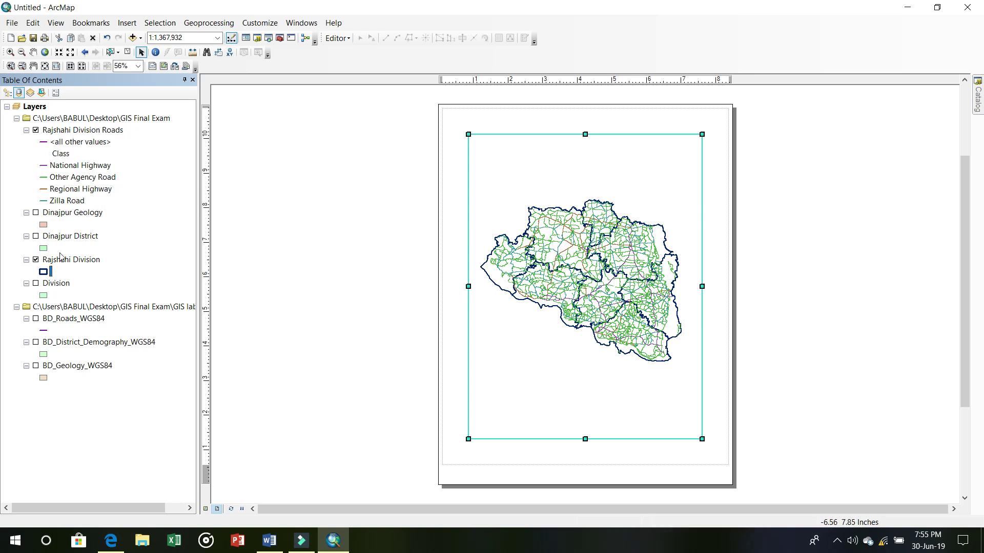
Turn on labels for the Rajshahi Division layer and set their label field to DIST_NAME
right_click(75, 263)
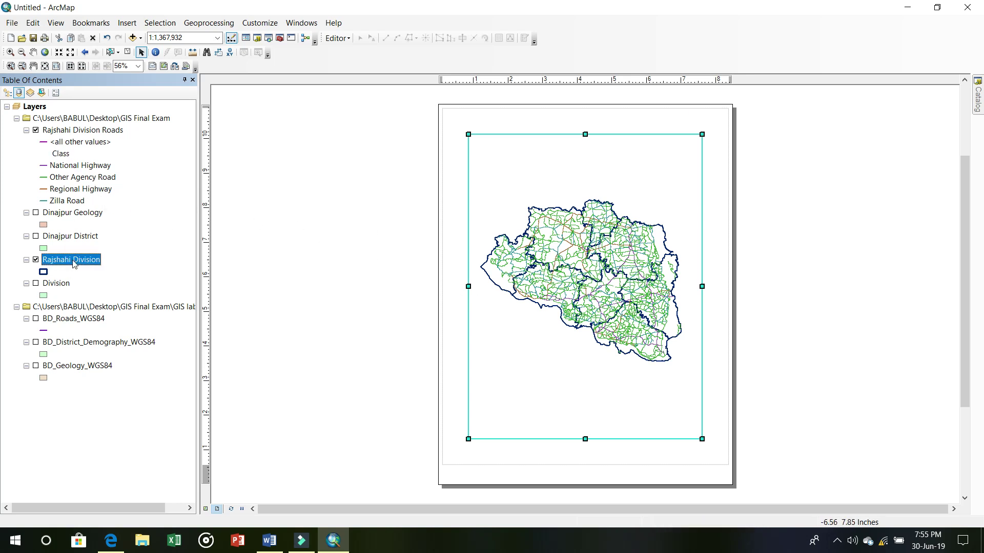
left_click(128, 396)
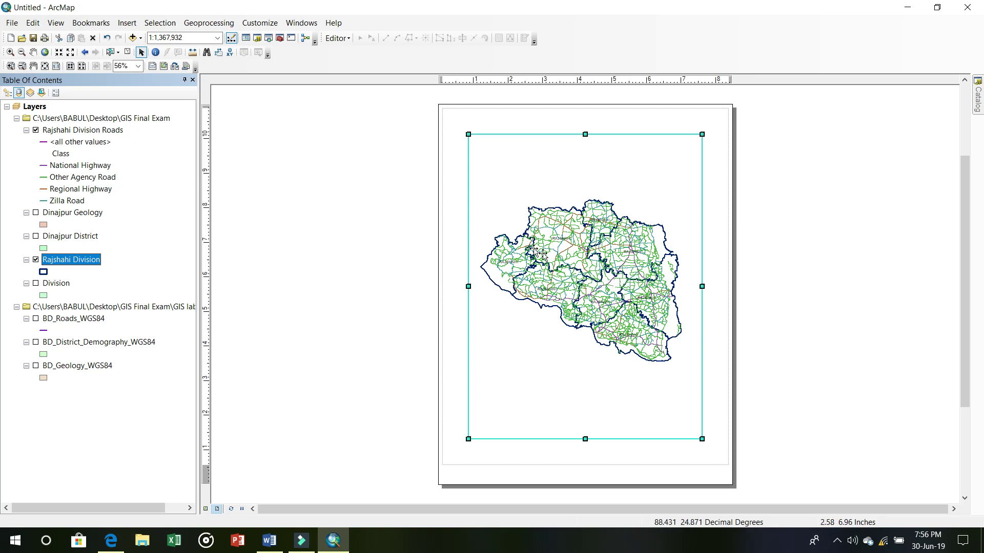
right_click(58, 262)
left_click(130, 508)
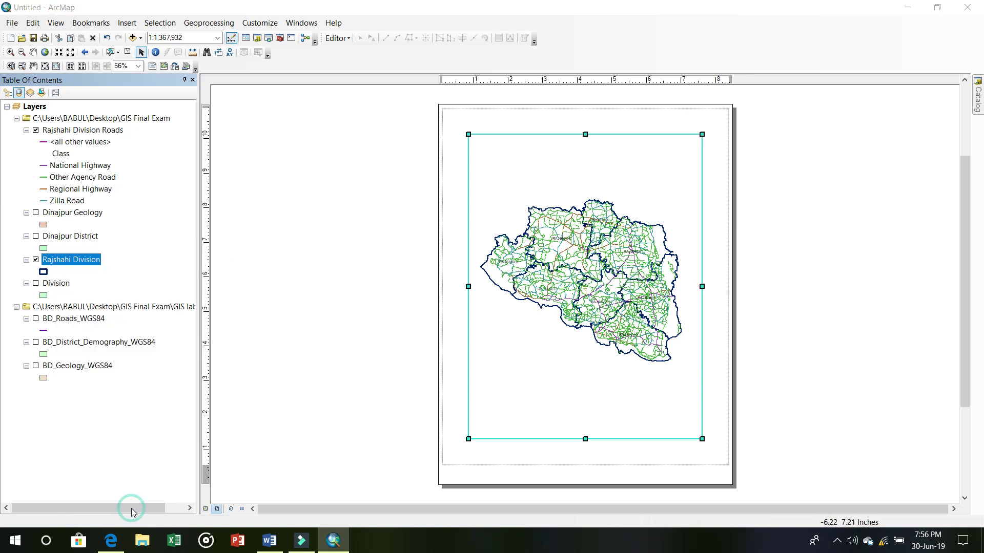
left_click(542, 139)
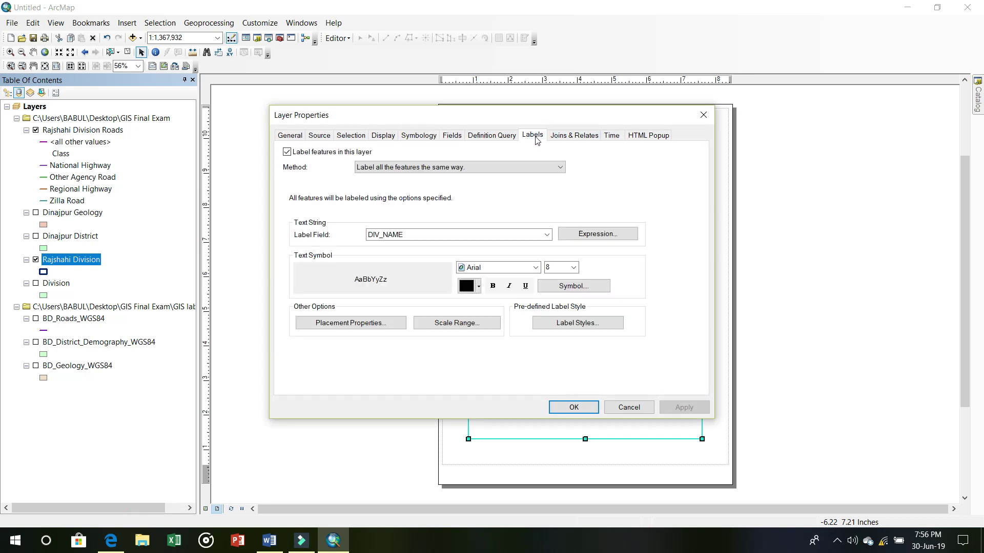
left_click(547, 234)
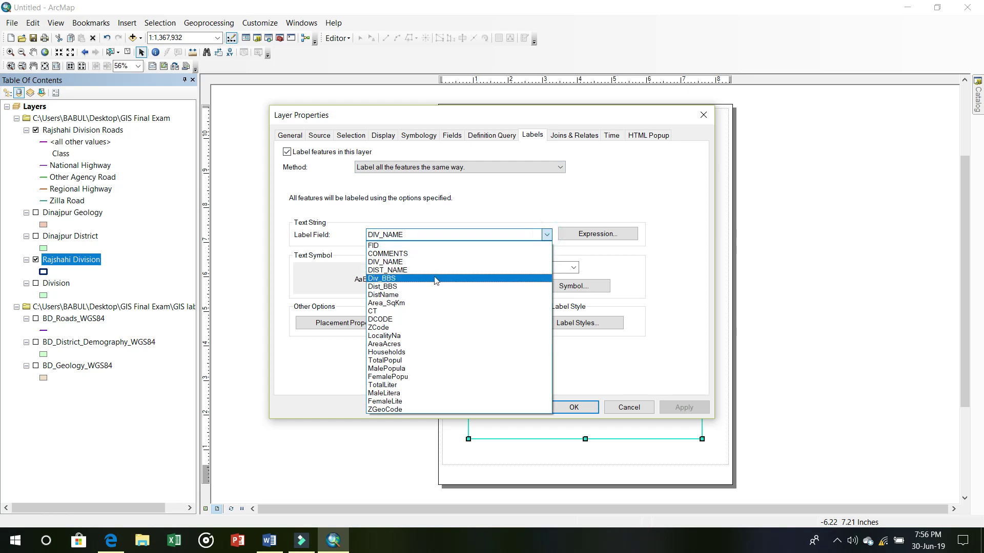
left_click(429, 271)
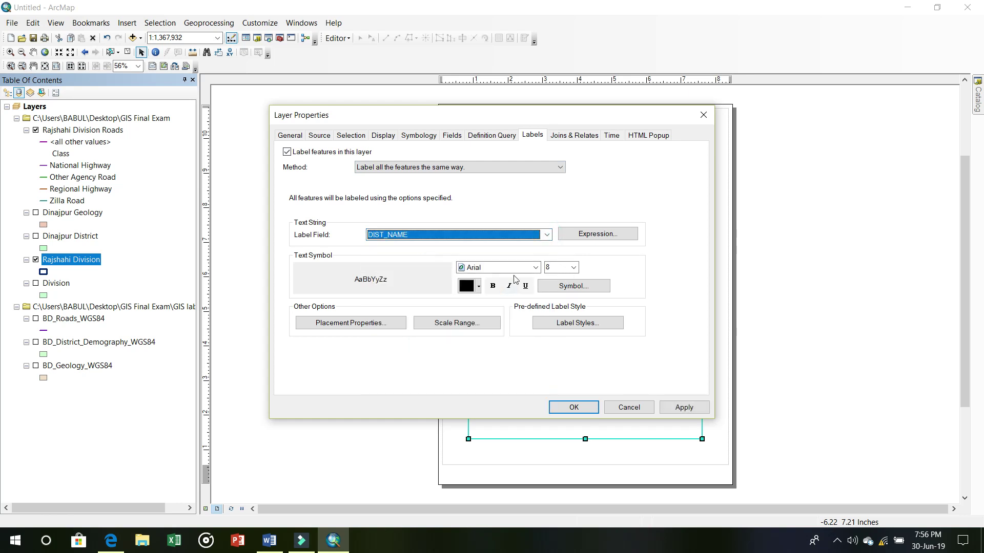
Make the Rajshahi Division district labels bold at size 9 and apply the label settings
left_click(493, 287)
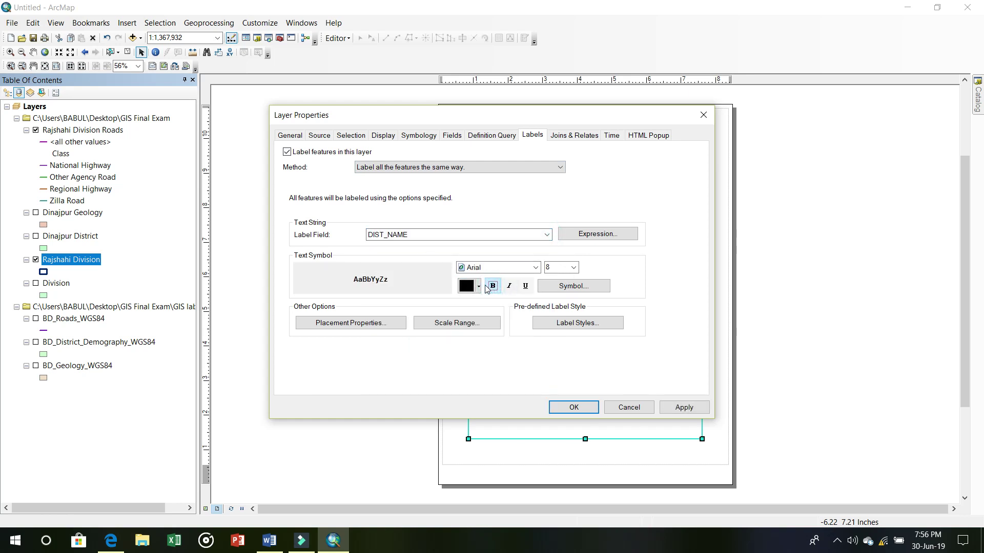
left_click(573, 268)
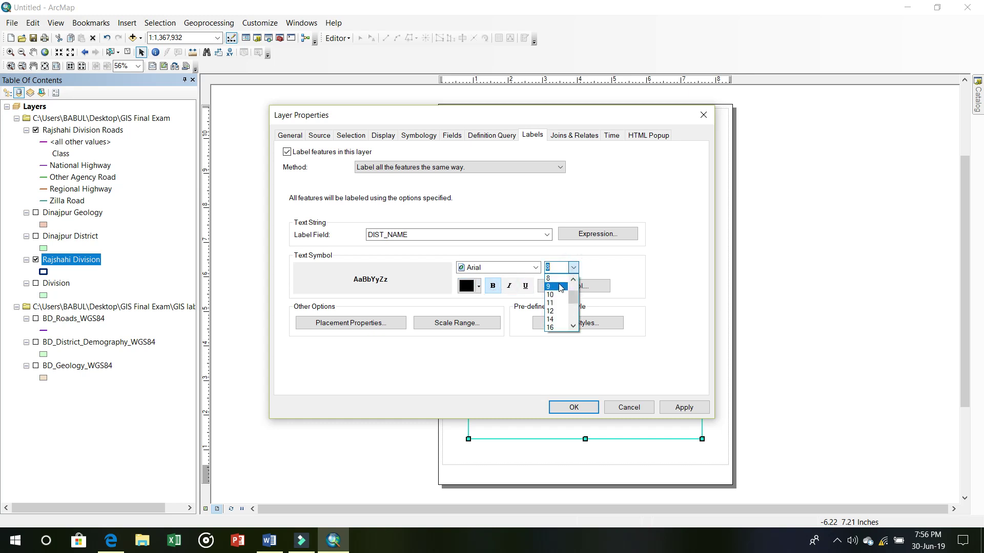
left_click(560, 288)
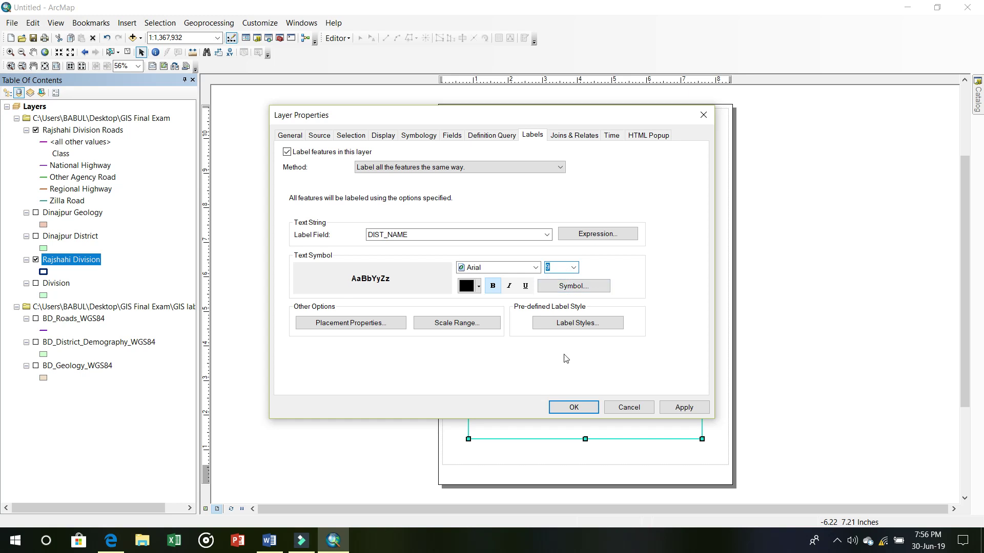
left_click(674, 407)
left_click(578, 408)
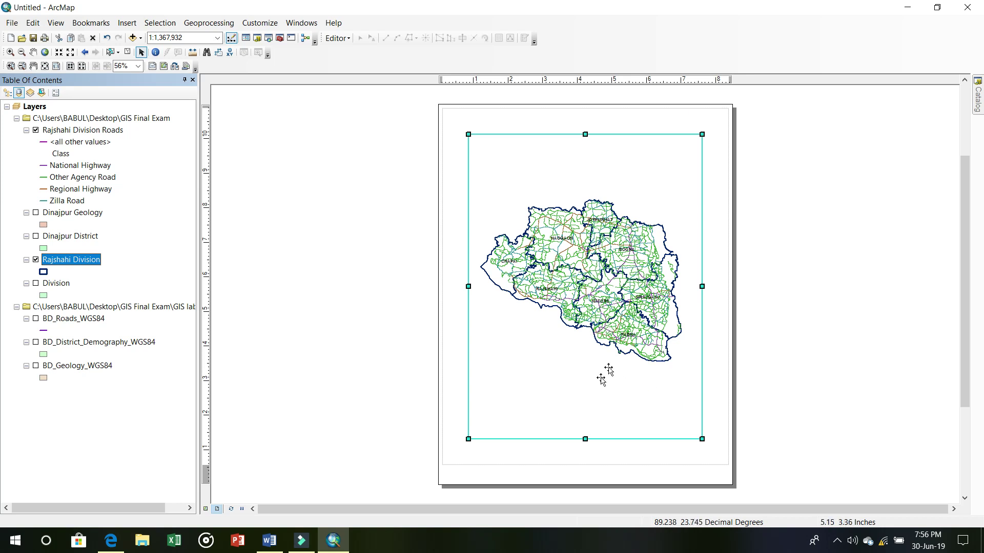
Start a legend containing Rajshahi Division Roads and Rajshahi Division in one column, keeping the title Legend
left_click(126, 23)
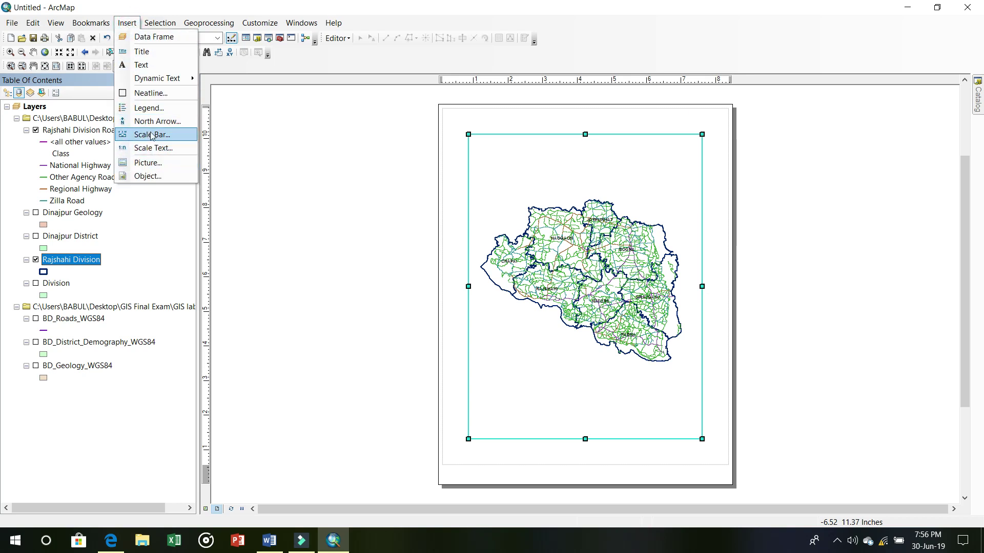
left_click(148, 107)
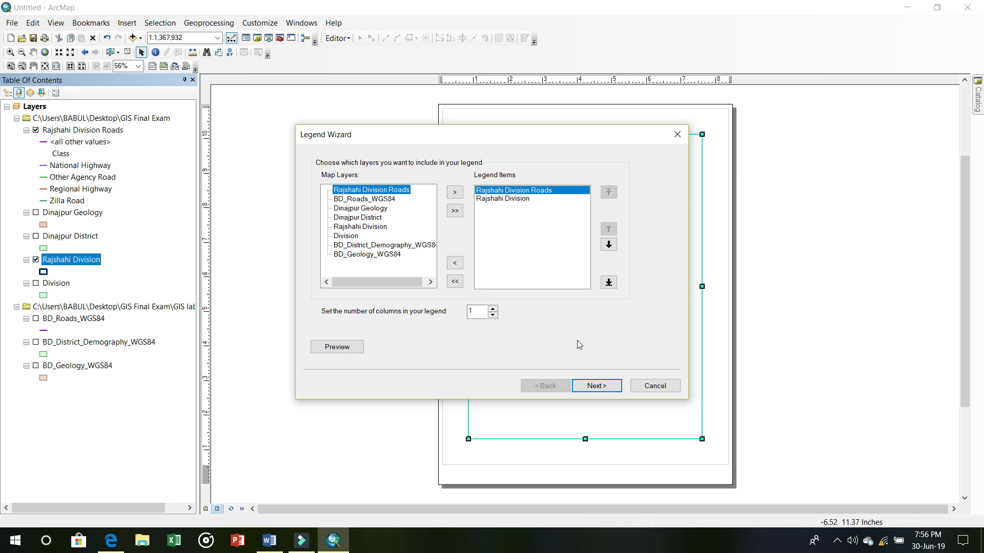
left_click(589, 386)
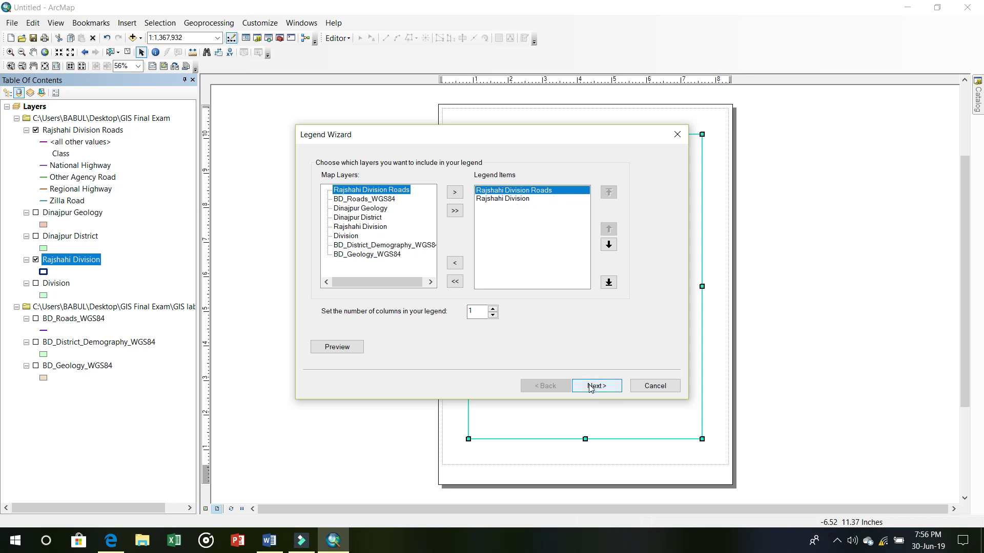
left_click(590, 387)
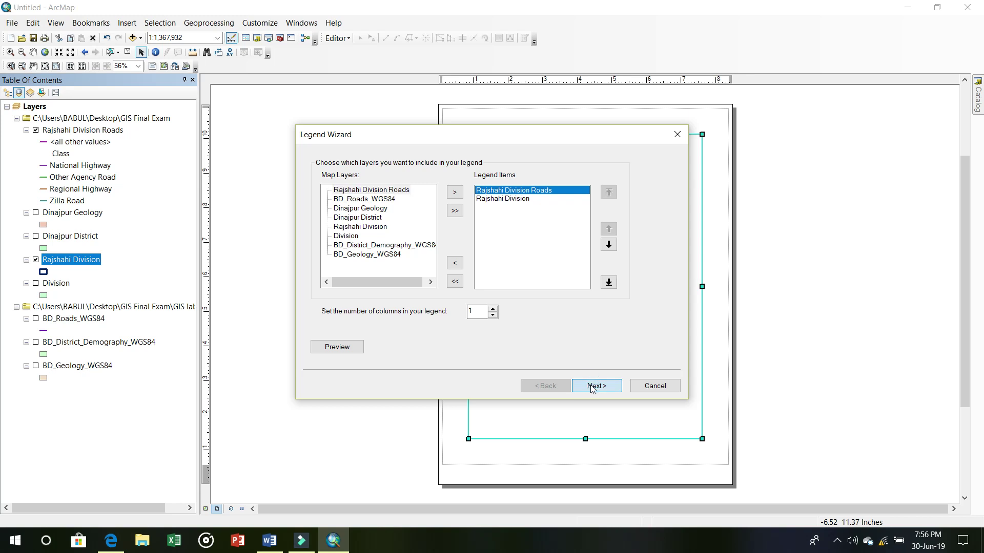
left_click(594, 388)
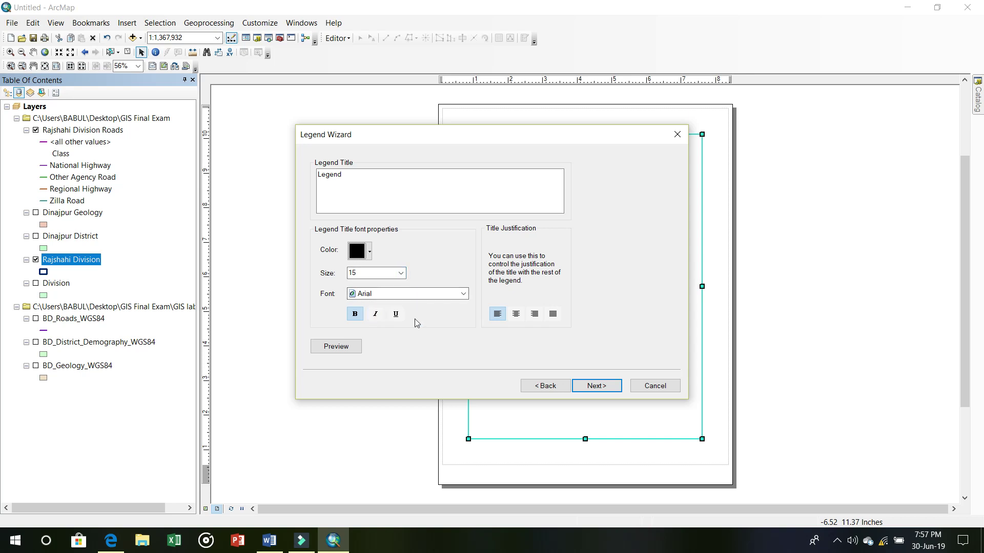
left_click(597, 385)
Give the legend a black border and an Olive background, finish it, and place it in the lower-left corner of the data frame
left_click(435, 194)
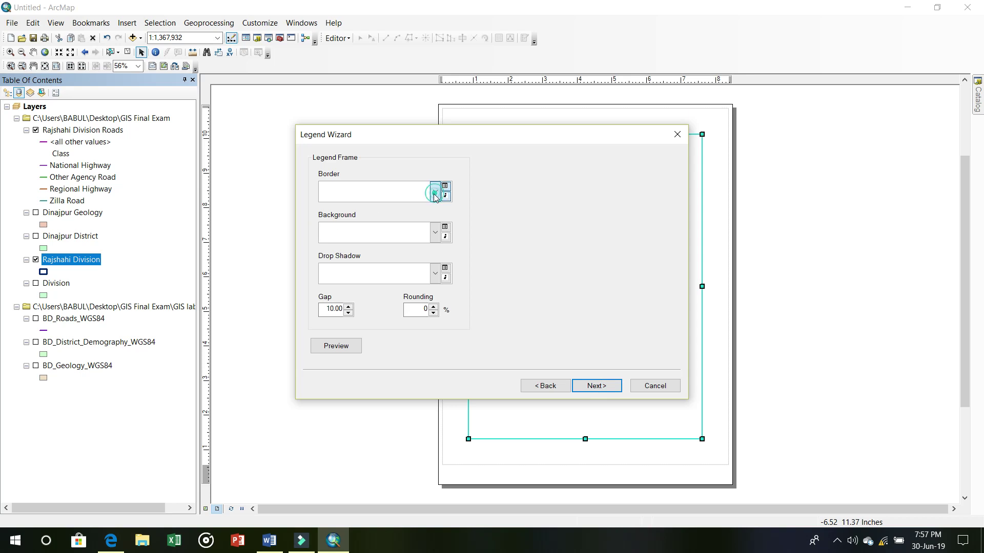
left_click(380, 228)
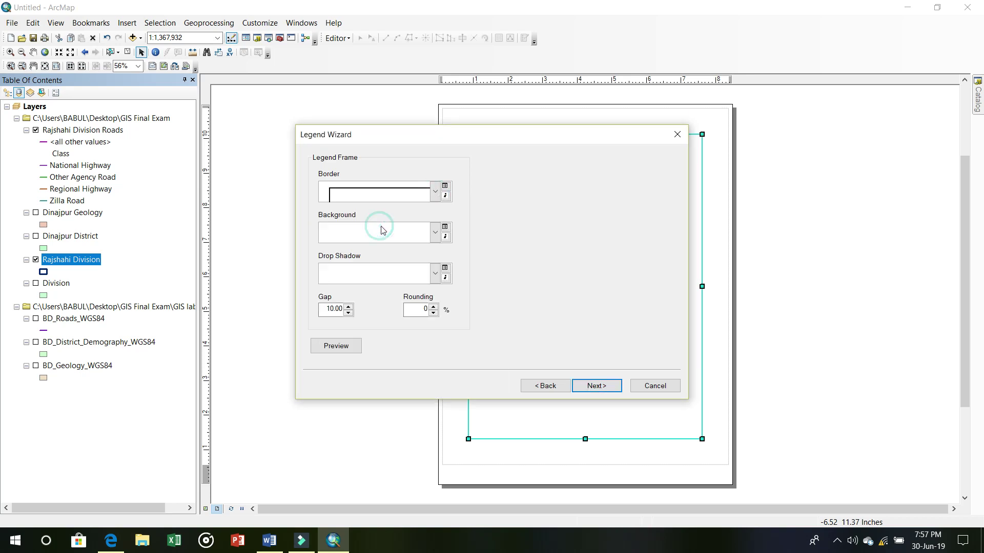
left_click(436, 234)
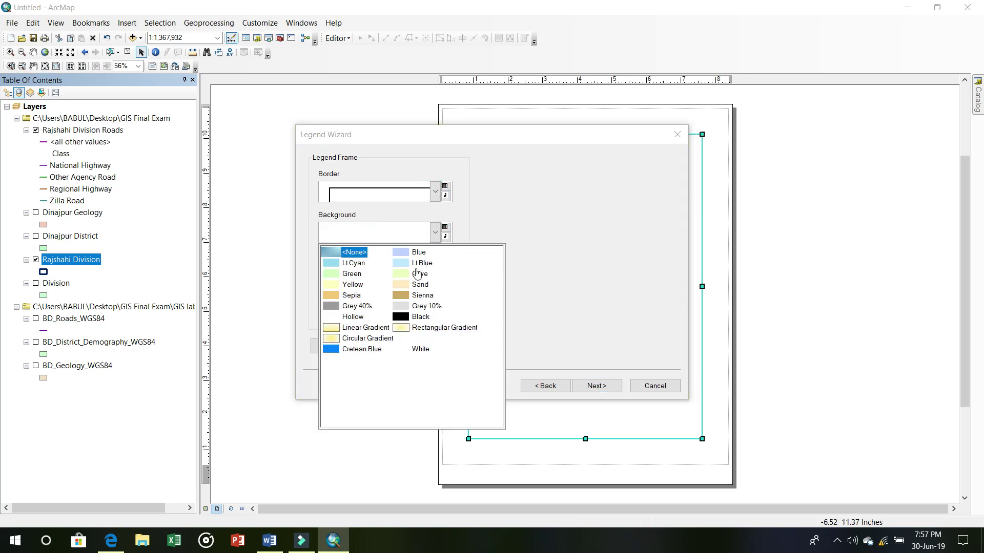
left_click(406, 274)
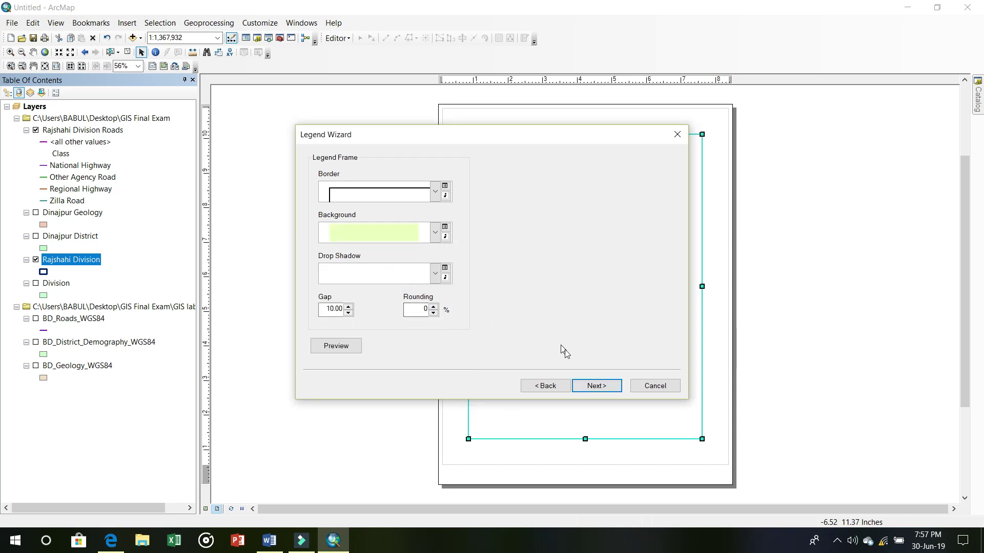
left_click(587, 387)
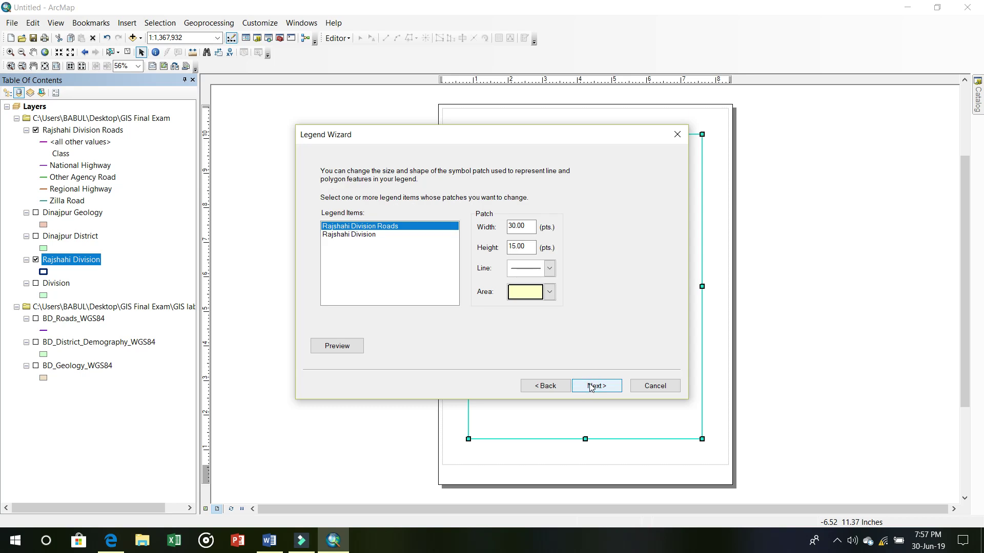
left_click(588, 388)
left_click(587, 387)
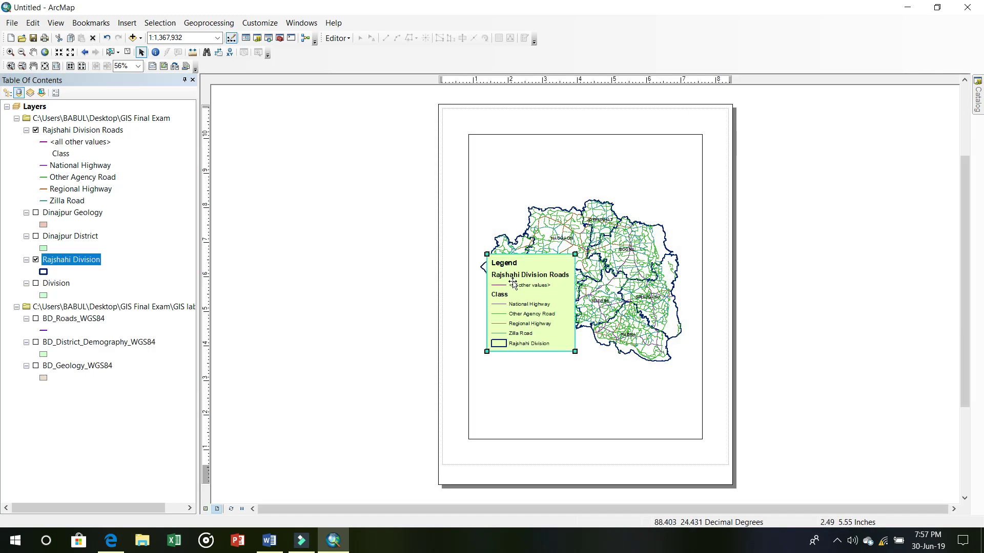
left_click_drag(524, 264, 524, 339)
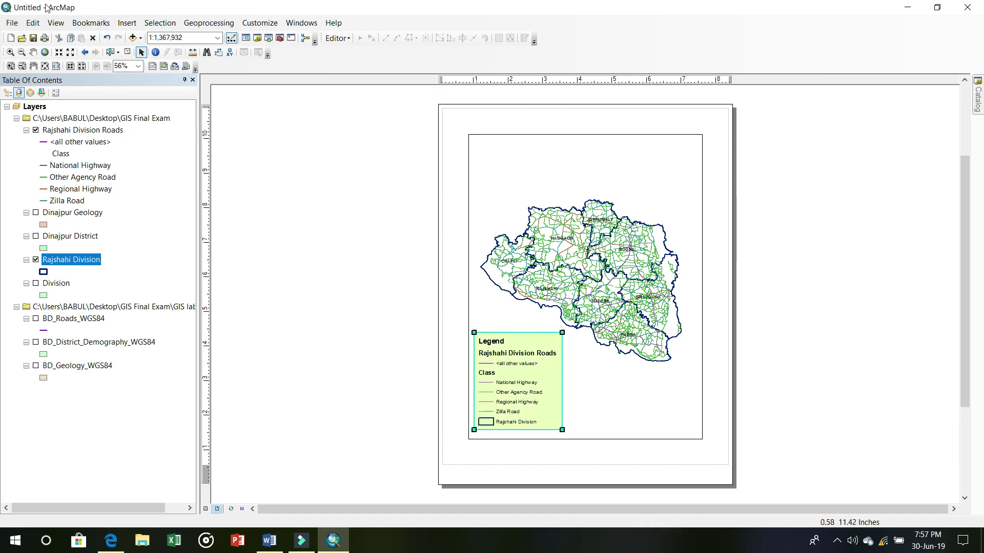
Insert the ESRI North 4 north arrow, place it above the northwest side of the map and enlarge it
left_click(123, 27)
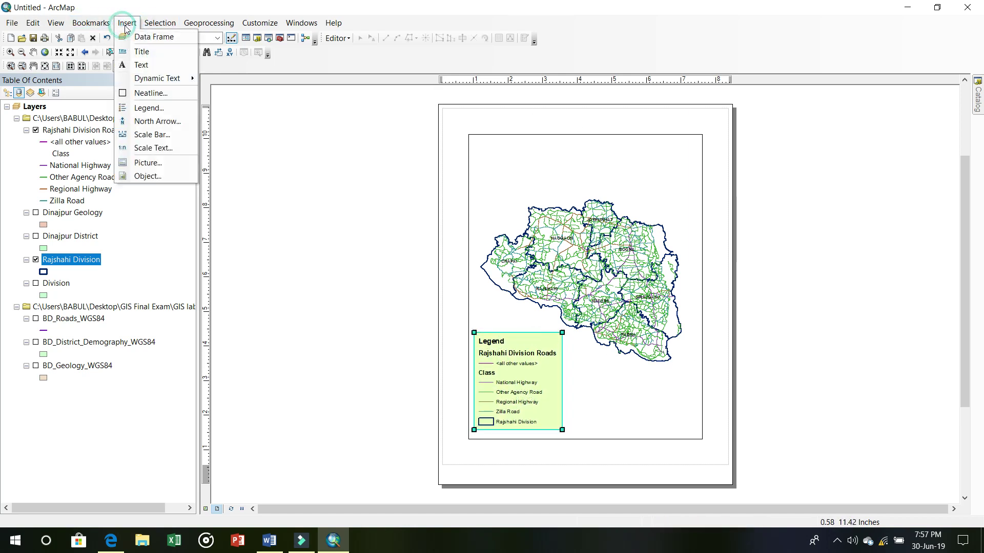
left_click(154, 123)
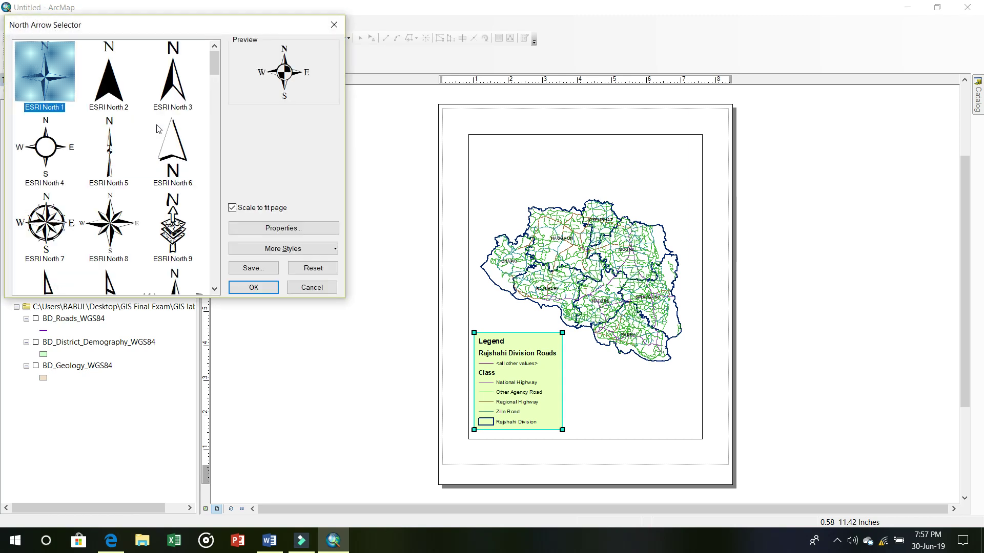
left_click(51, 163)
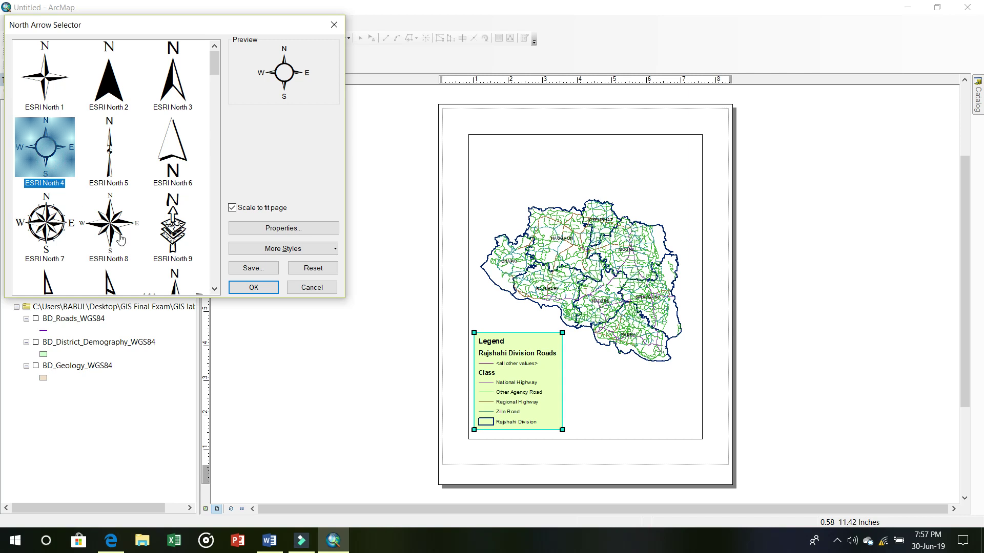
left_click(242, 286)
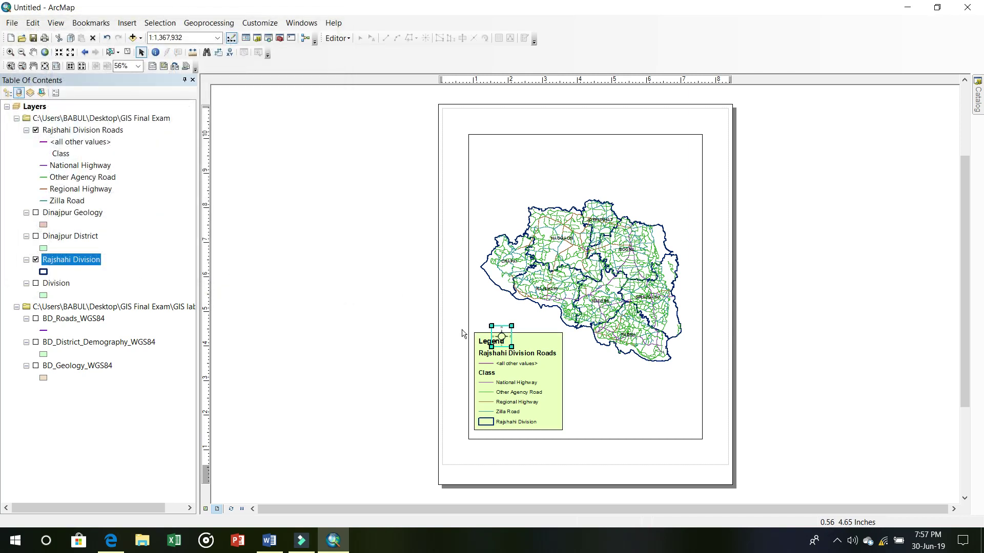
left_click_drag(507, 336, 515, 205)
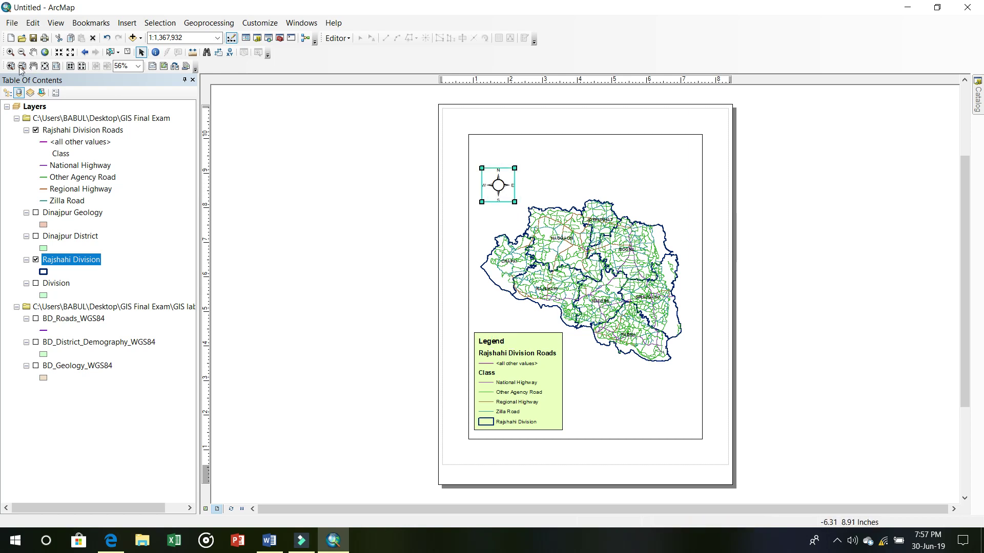
Insert a Stepped Scale Line scale bar, place it beside the legend below the map and enlarge it
left_click(127, 23)
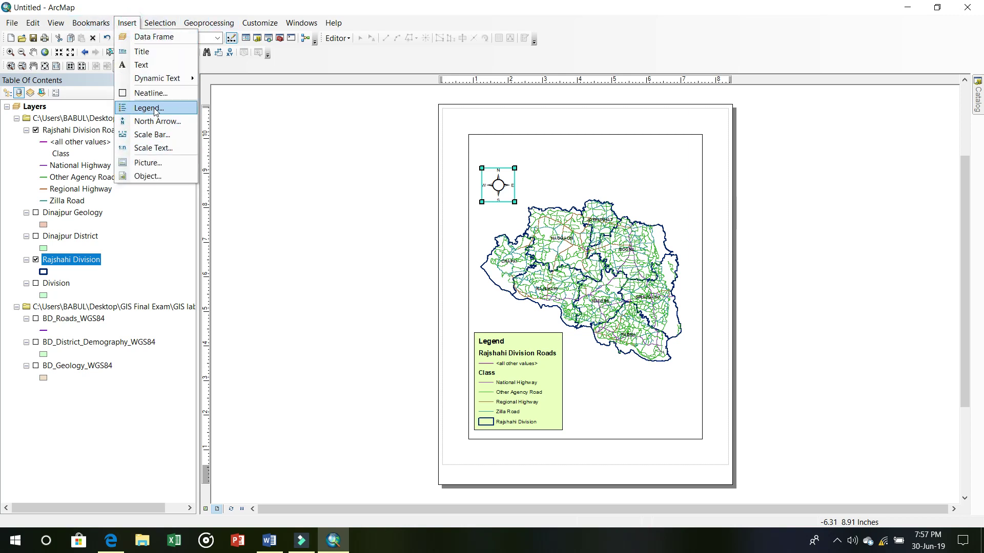
left_click(152, 134)
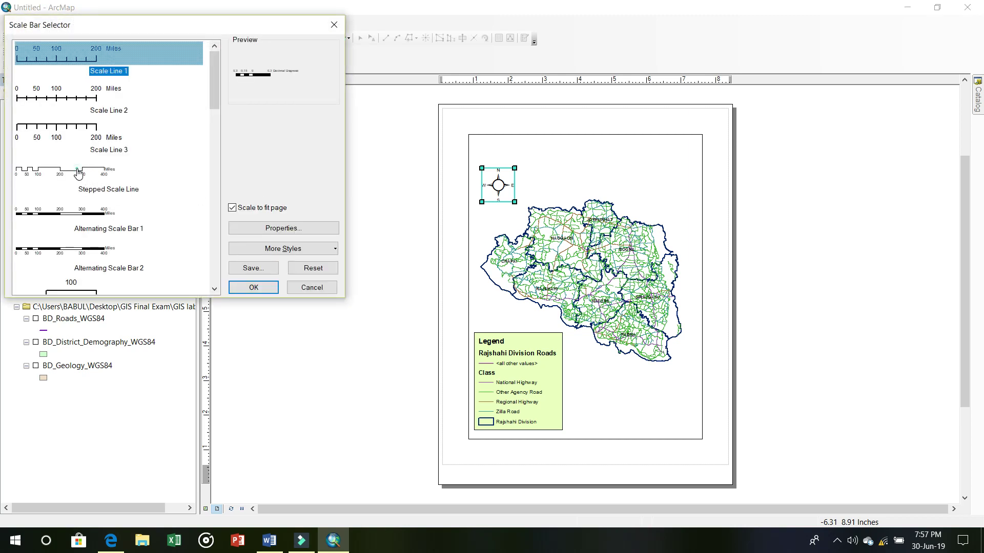
left_click(78, 174)
left_click(244, 288)
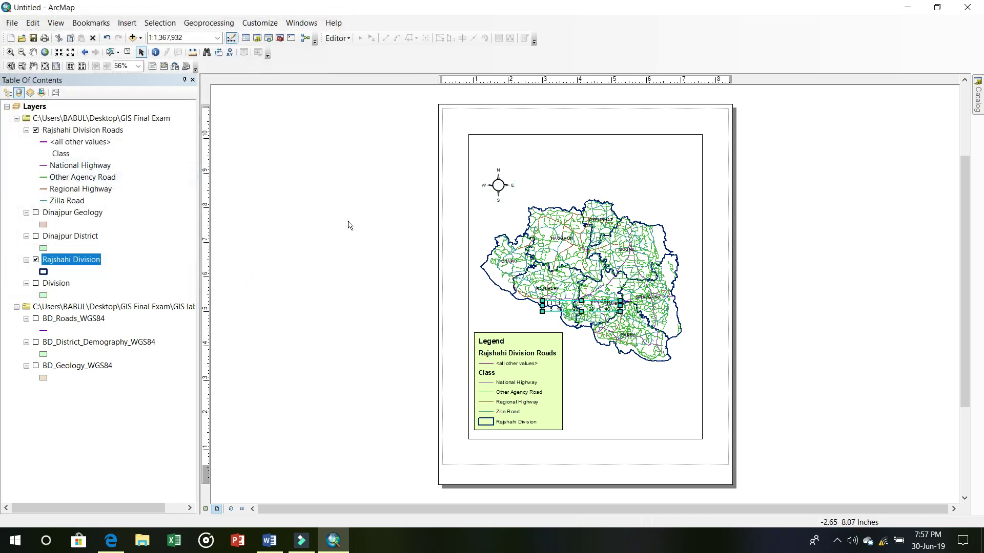
left_click_drag(557, 303, 595, 416)
left_click_drag(659, 414, 689, 410)
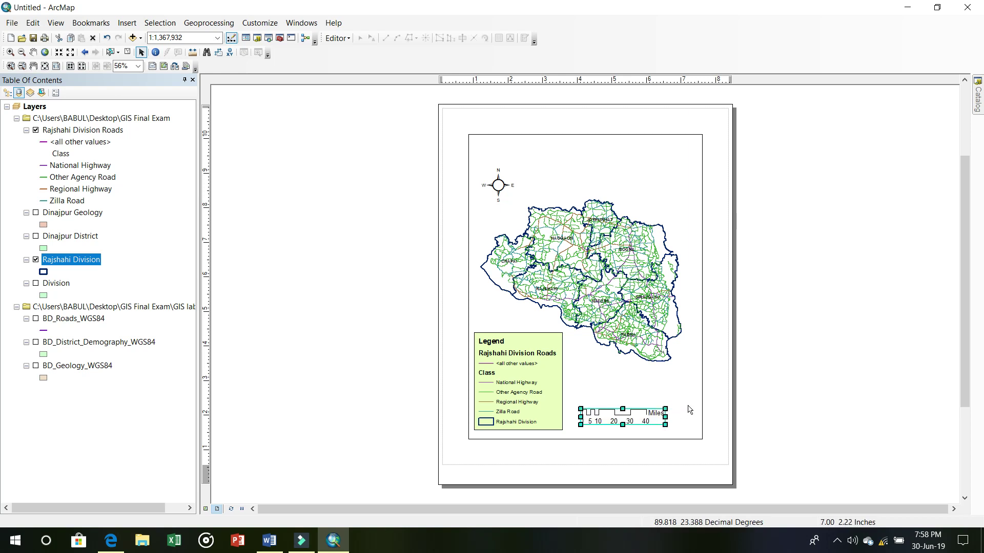
left_click(768, 407)
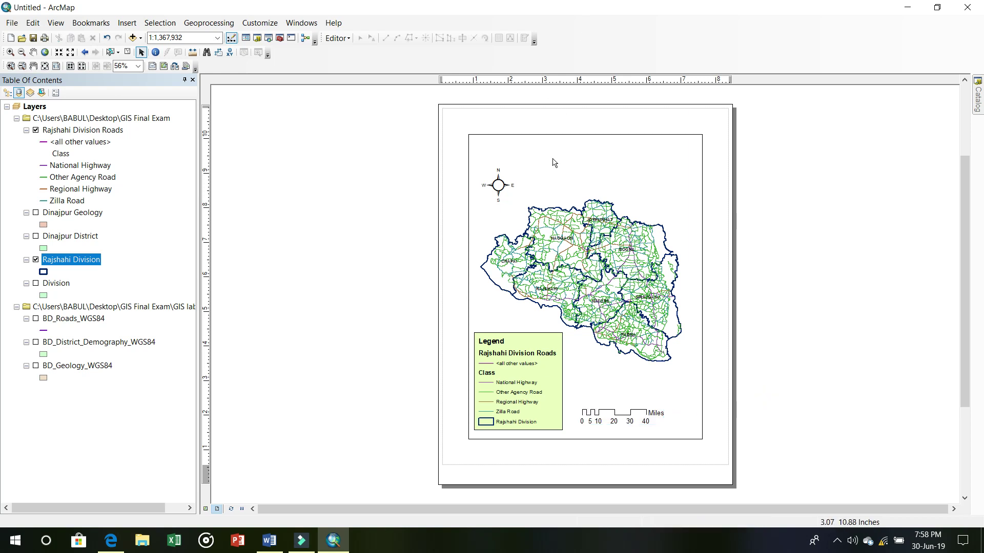
Insert a map title, place it inside the top of the data frame and open its properties
left_click(128, 26)
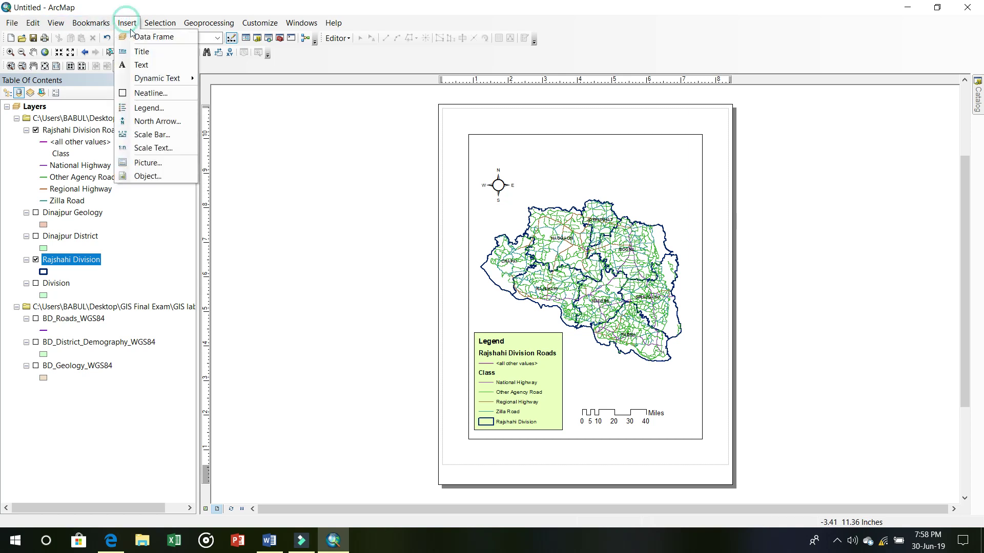
left_click(142, 53)
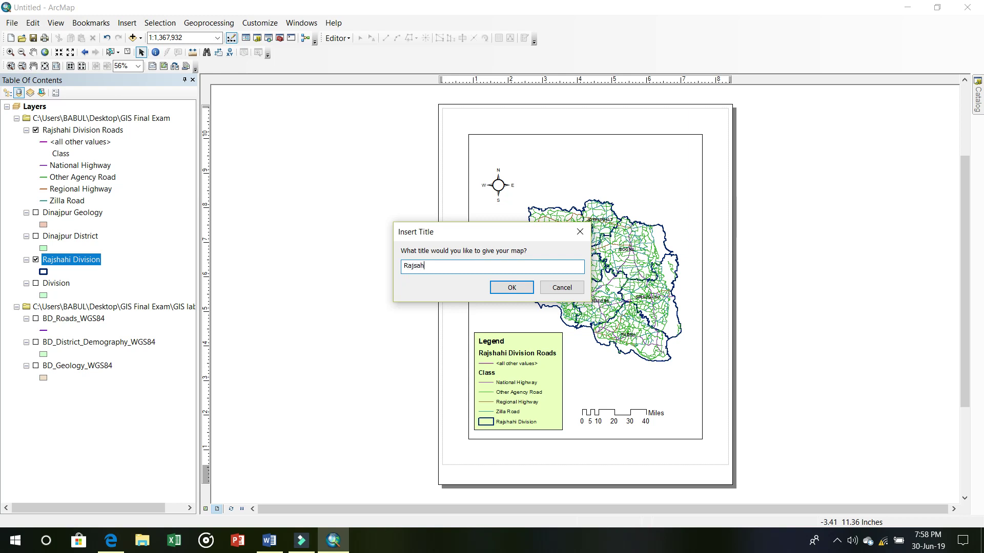
left_click(511, 287)
left_click_drag(587, 142, 588, 153)
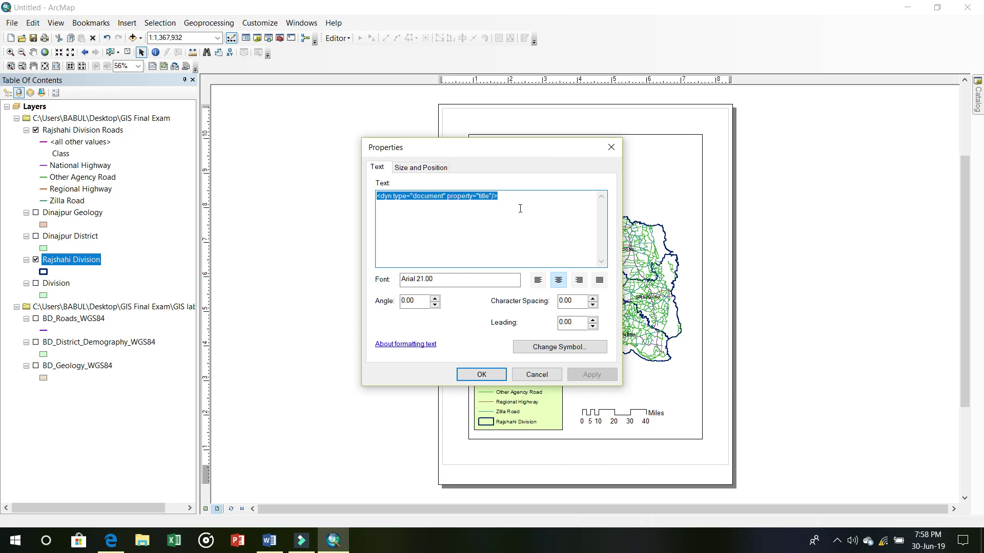
Copy the road map's name from the Word task list and make the title text "Road network map of Rajshahi Division" in ArcMap
left_click(269, 540)
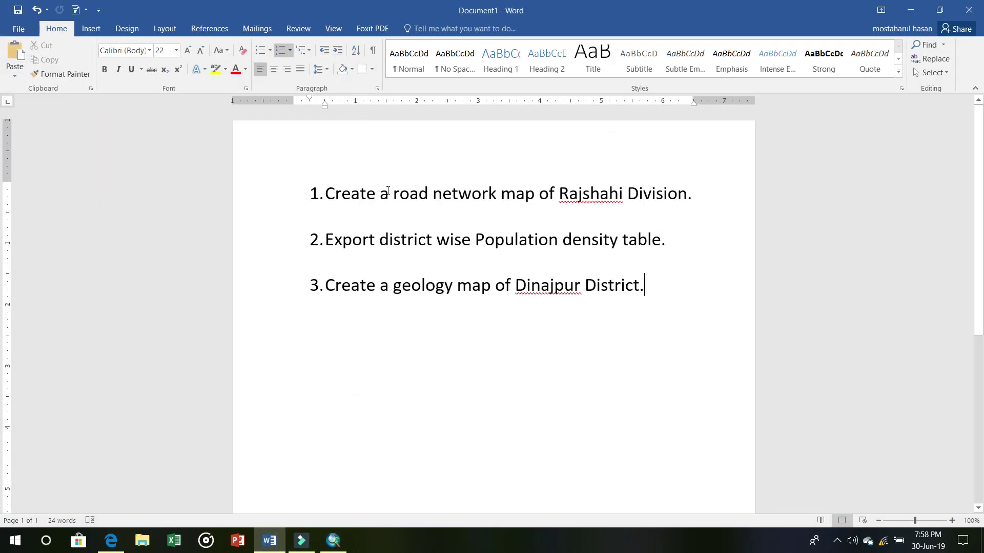
left_click_drag(407, 200, 673, 183)
key("ctrl+c")
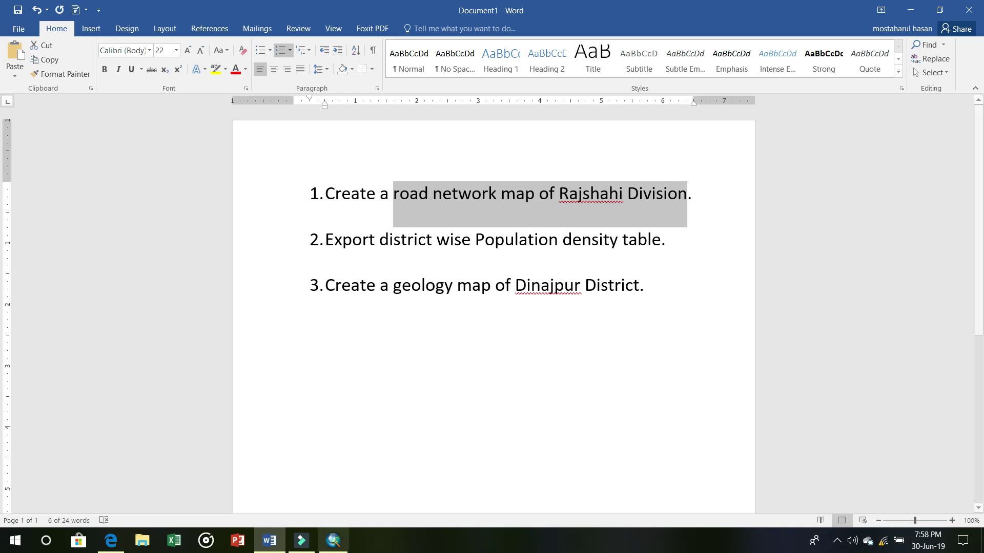
left_click(333, 540)
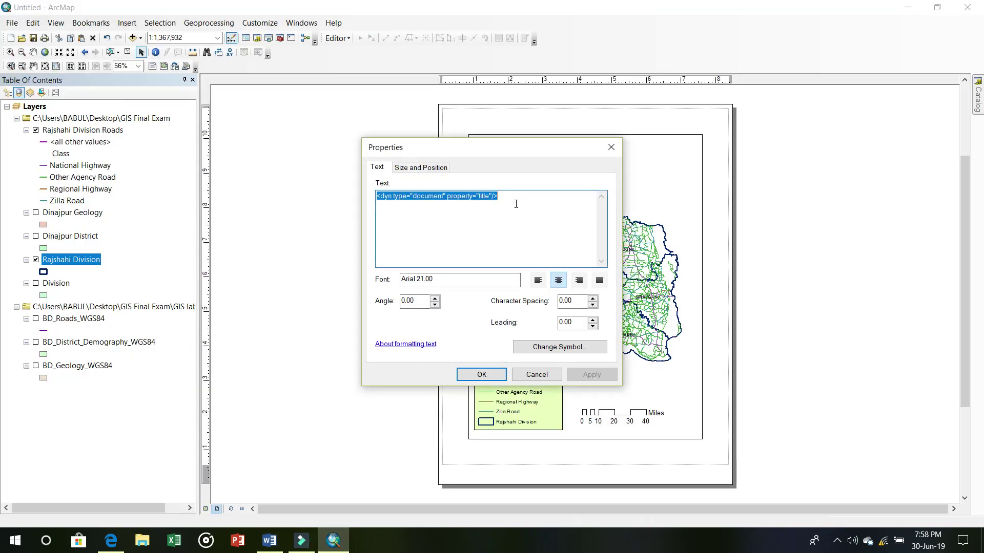
key("ctrl+v")
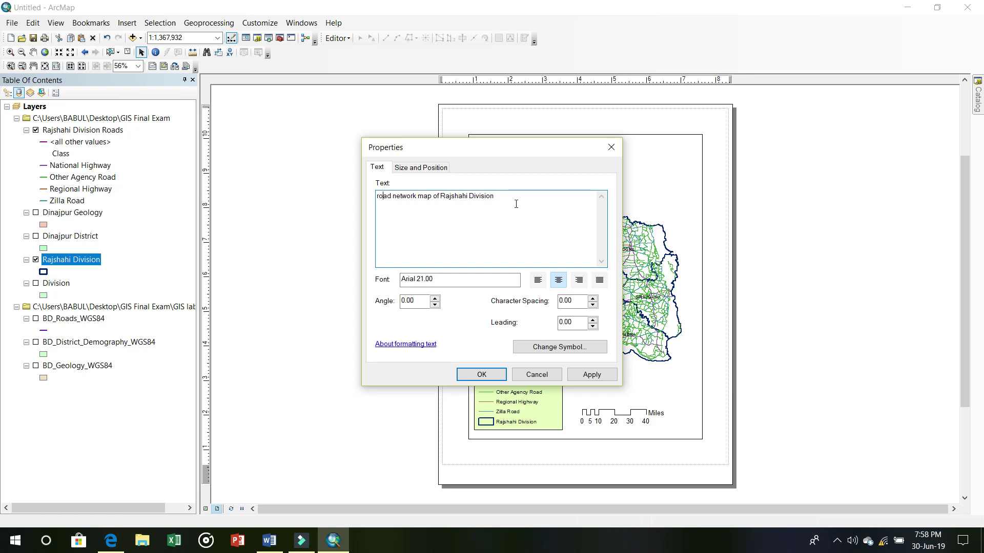
key("BackSpace")
type("R")
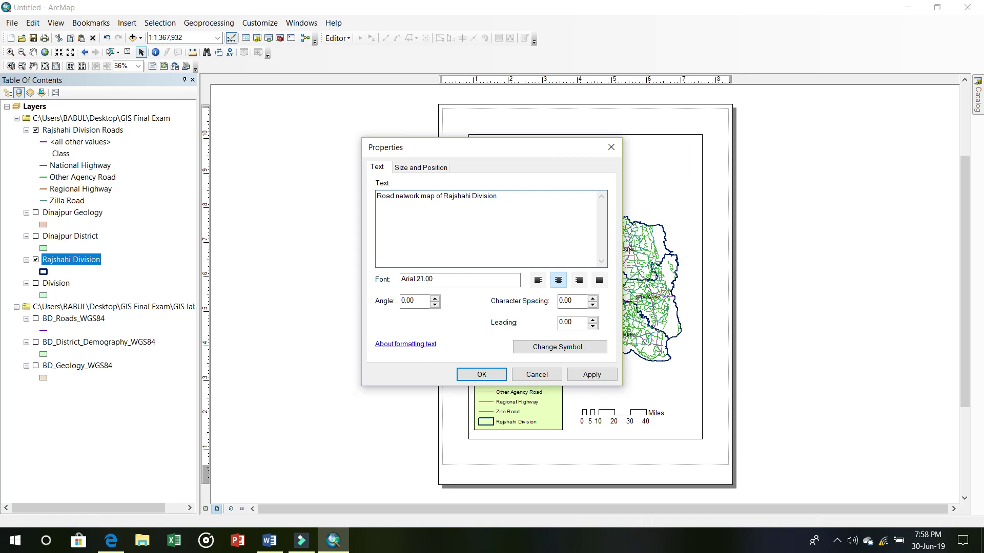
Split the title text into two lines, with "Rajshahi Division" on the second line
left_click(425, 167)
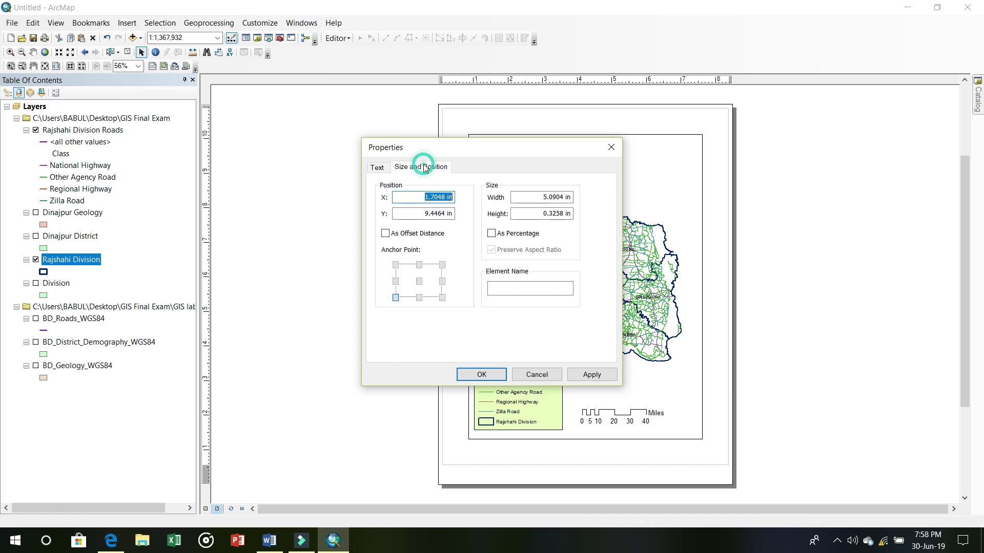
left_click(378, 166)
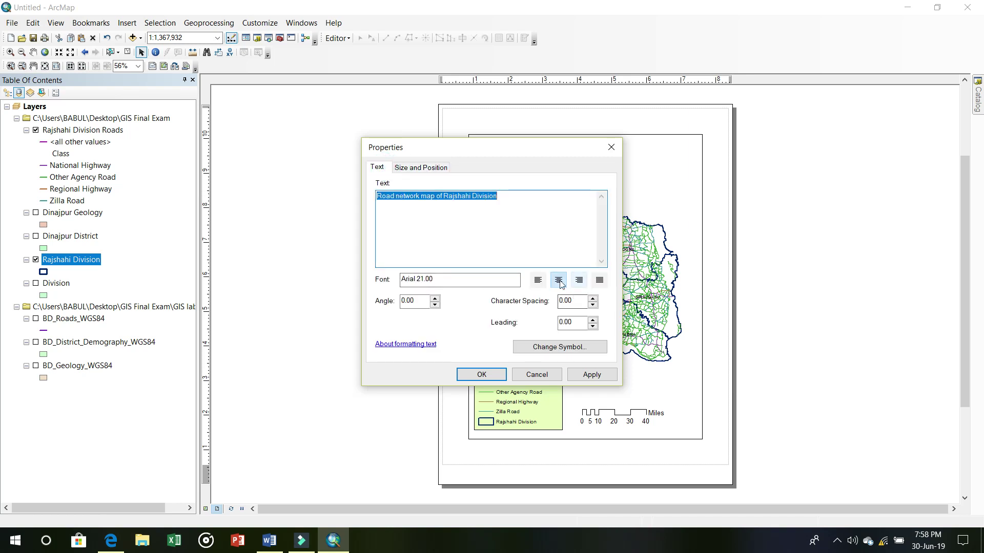
left_click(443, 197)
key("Return")
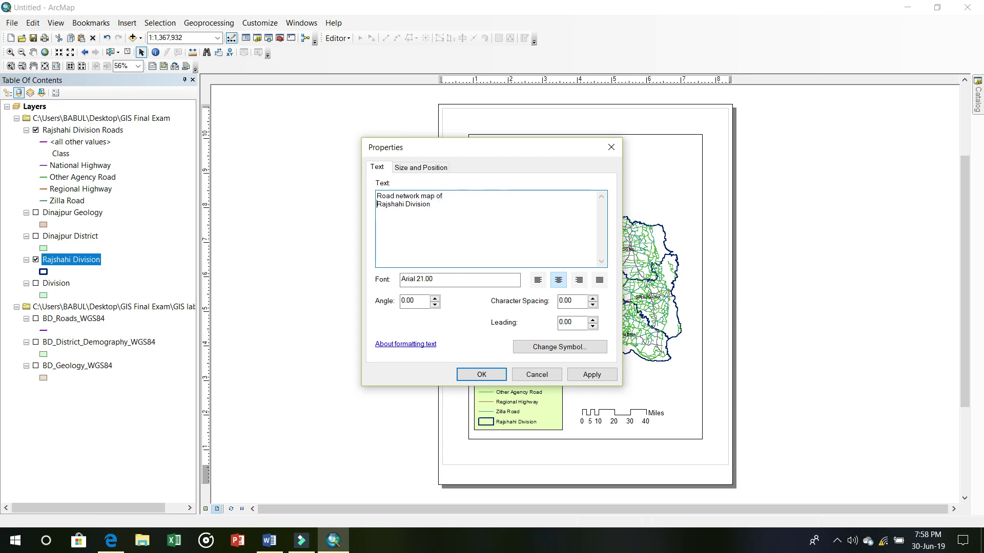
Set the map title's width to 4.7722 in and move the title so it fits inside the top of the data frame
left_click(420, 167)
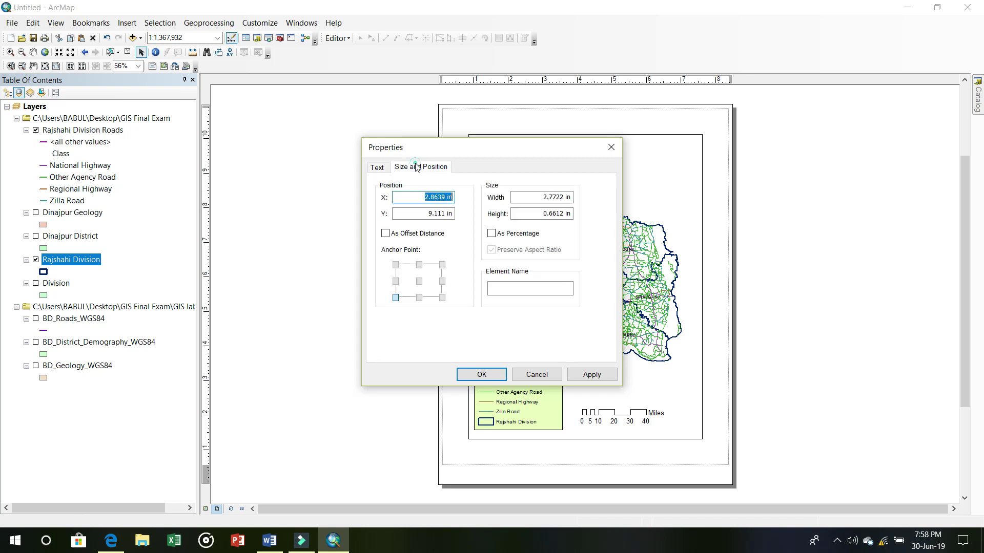
left_click(547, 199)
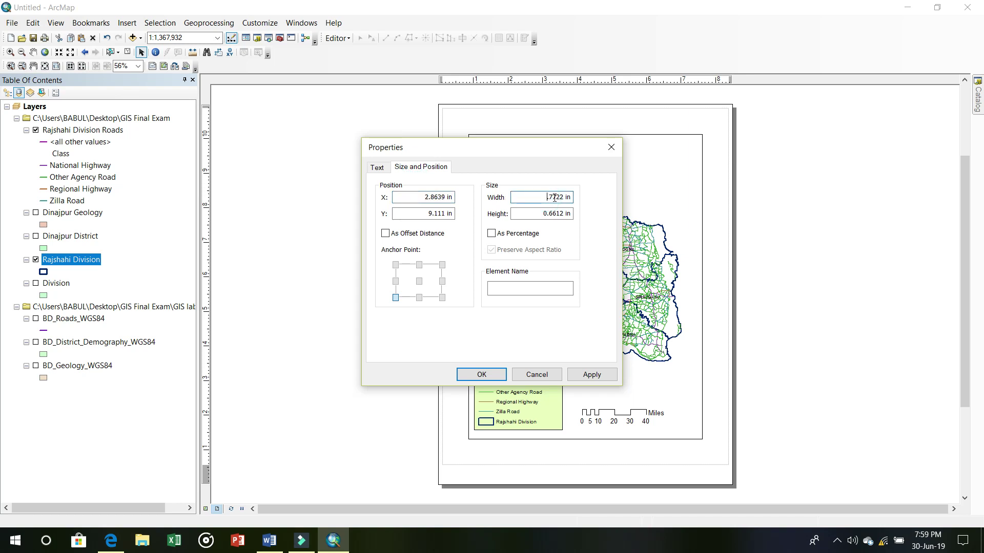
key("Tab")
key("Tab")
left_click(592, 375)
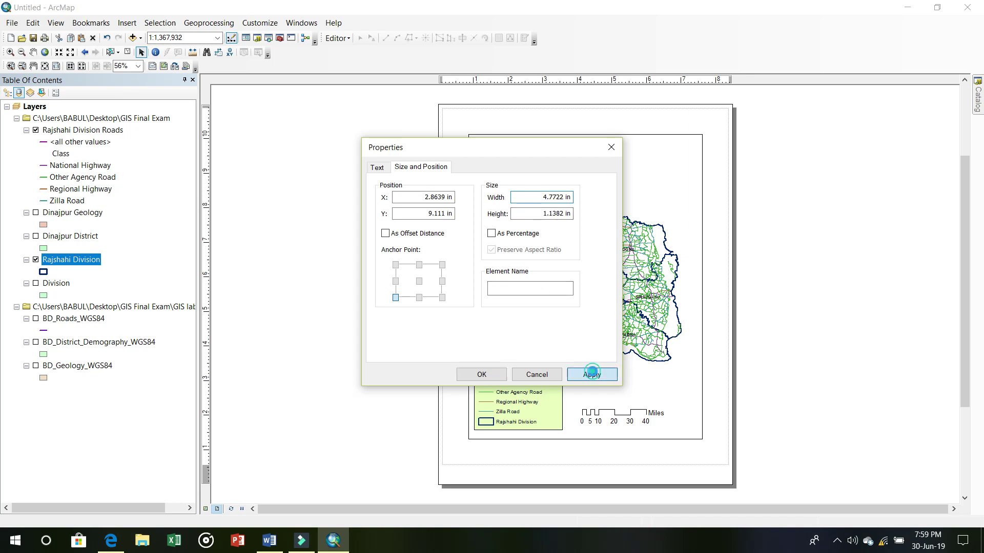
left_click(482, 375)
left_click(595, 153)
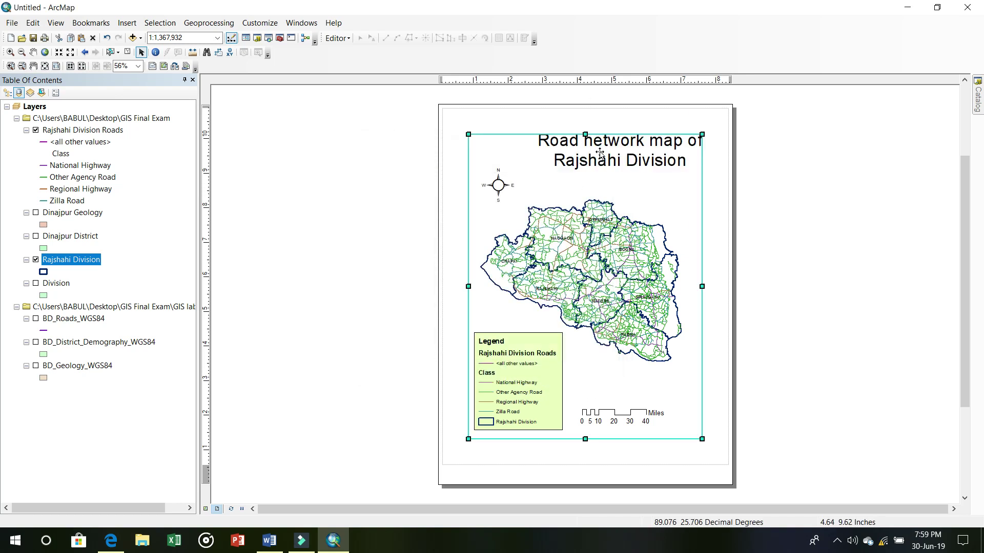
left_click_drag(599, 153, 601, 162)
left_click(767, 178)
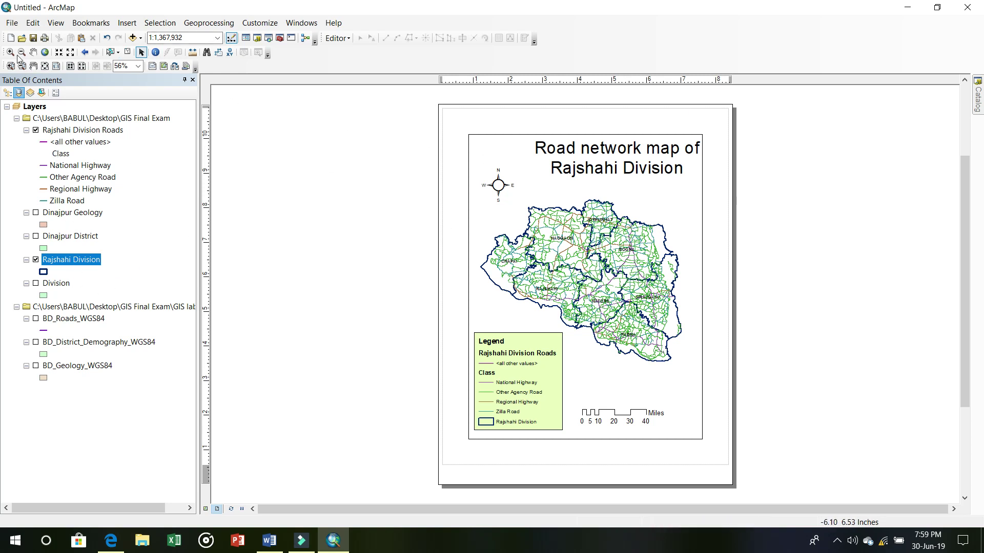
Add a labels-only graticule with minor division ticks to the road map's data frame
right_click(531, 313)
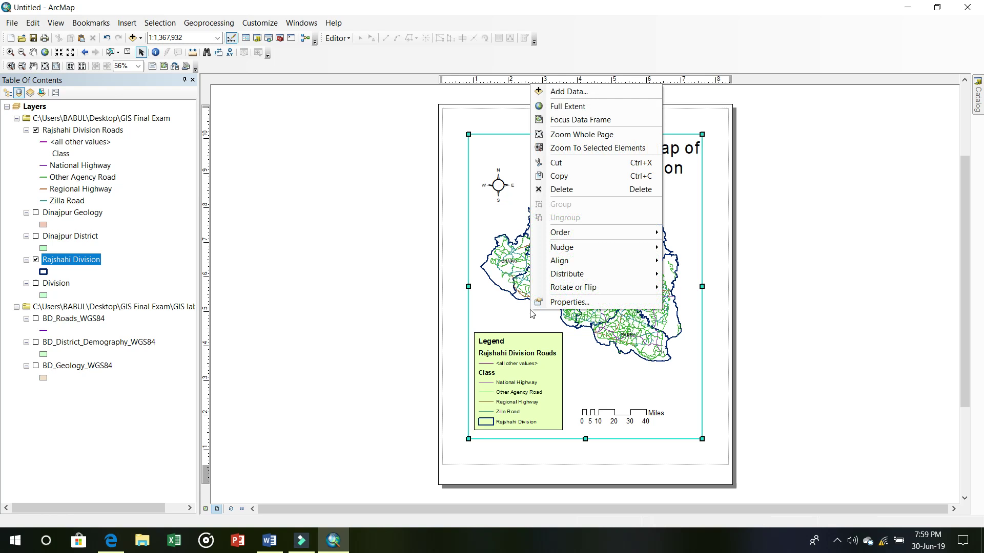
left_click(616, 303)
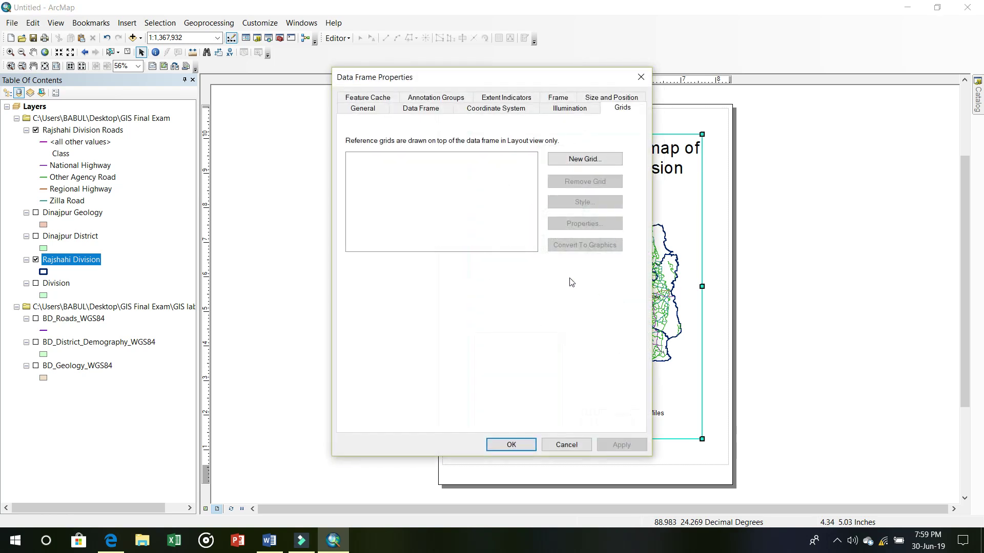
left_click(571, 162)
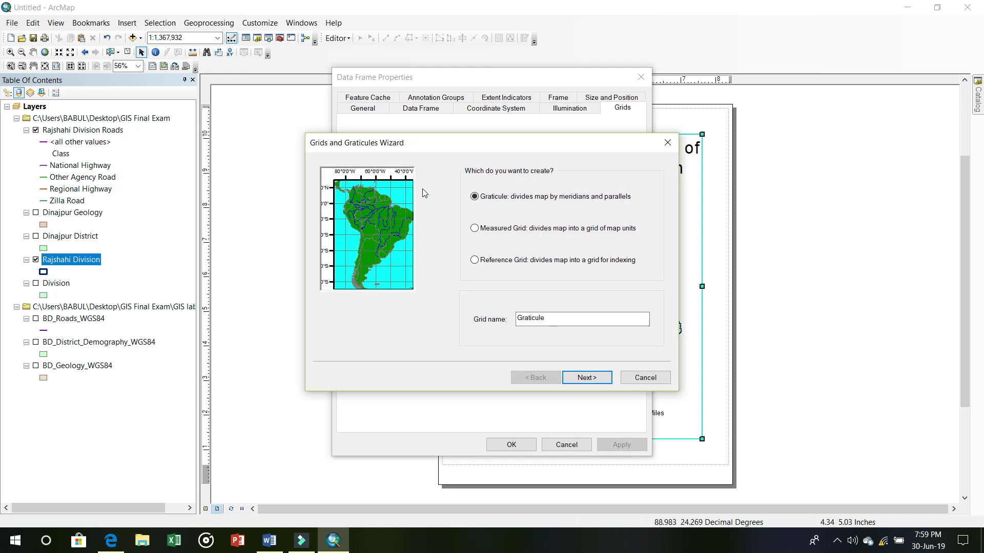
left_click(585, 378)
left_click(492, 187)
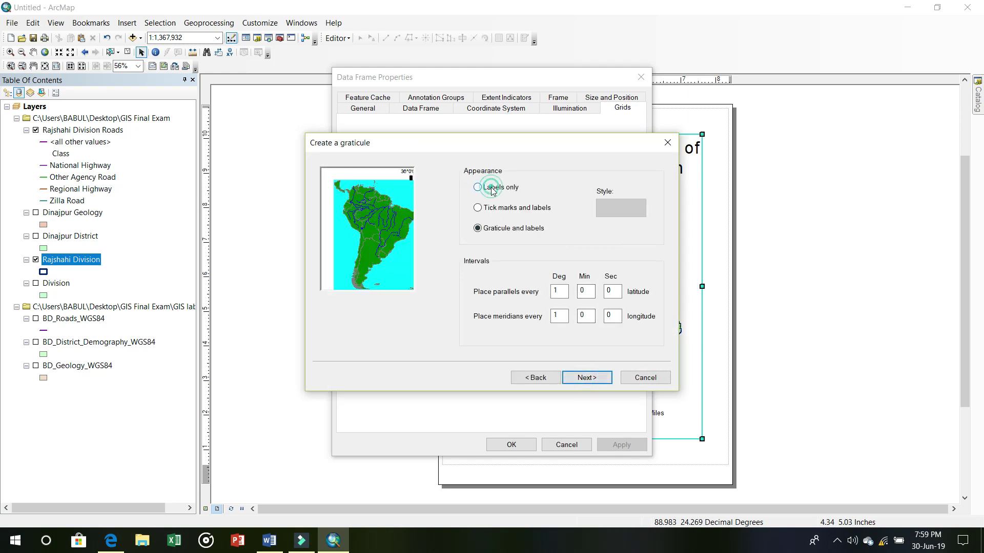
left_click(587, 377)
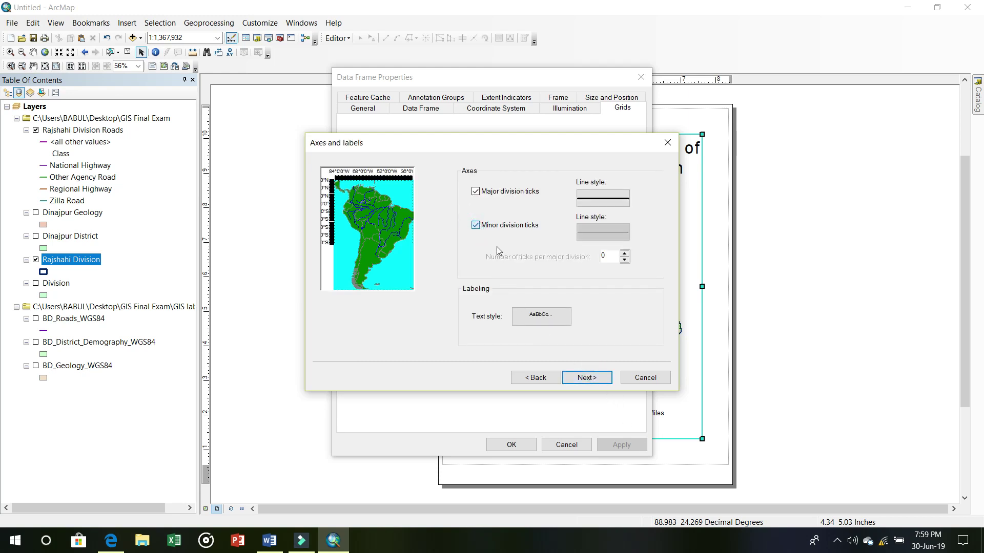
left_click(475, 226)
left_click(587, 378)
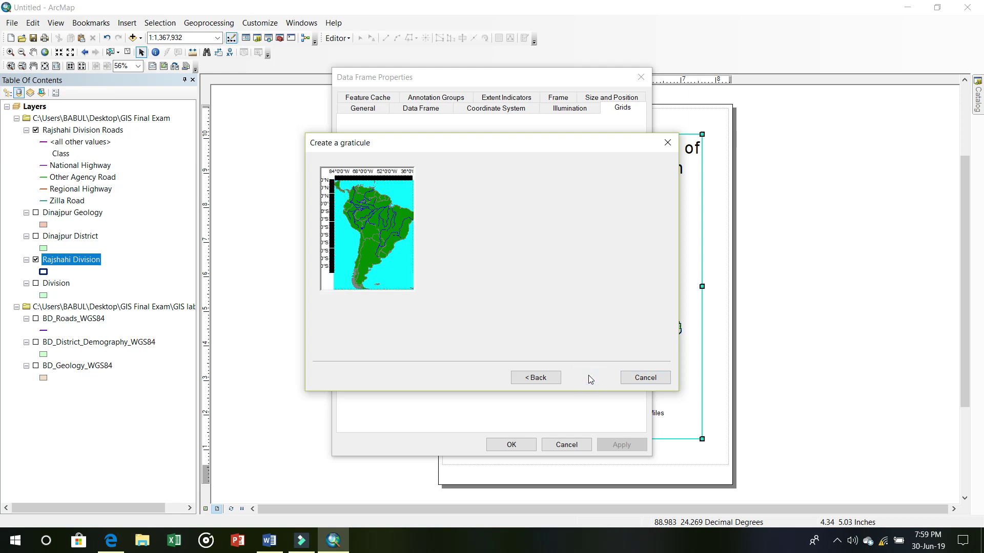
left_click(584, 378)
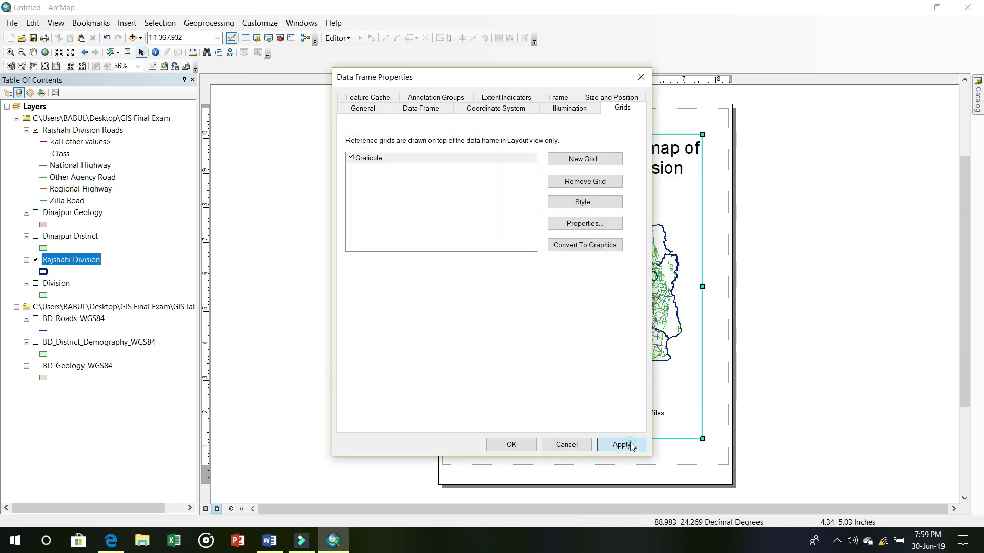
left_click(630, 446)
left_click(510, 445)
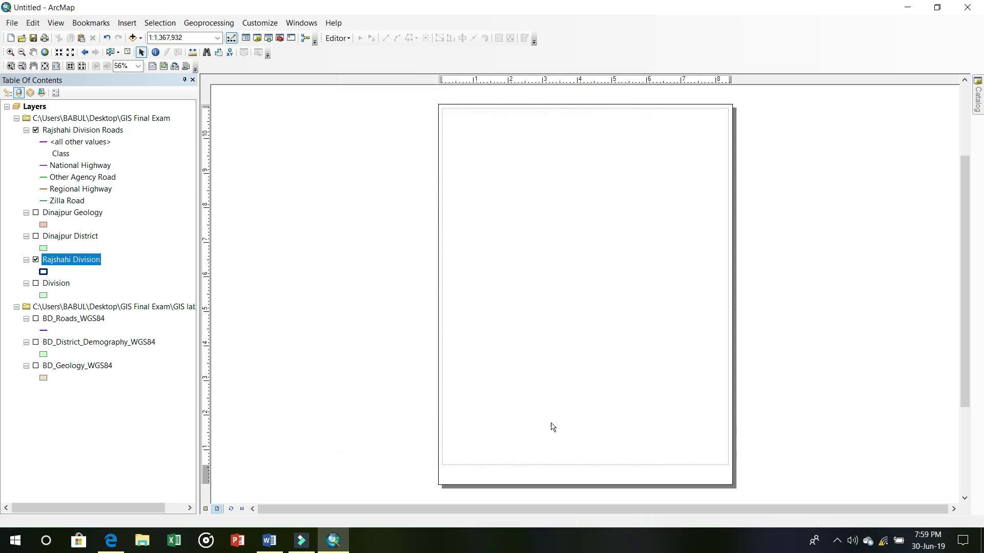
Start exporting the map to the GIS Final Exam folder, with the file name "Rajshahi Road map.jpg"
left_click(11, 22)
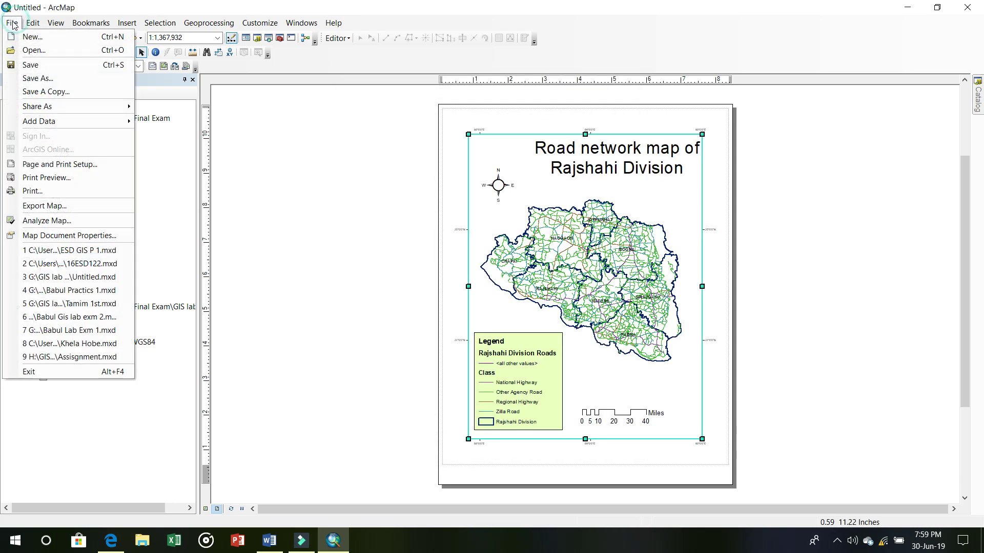
left_click(48, 207)
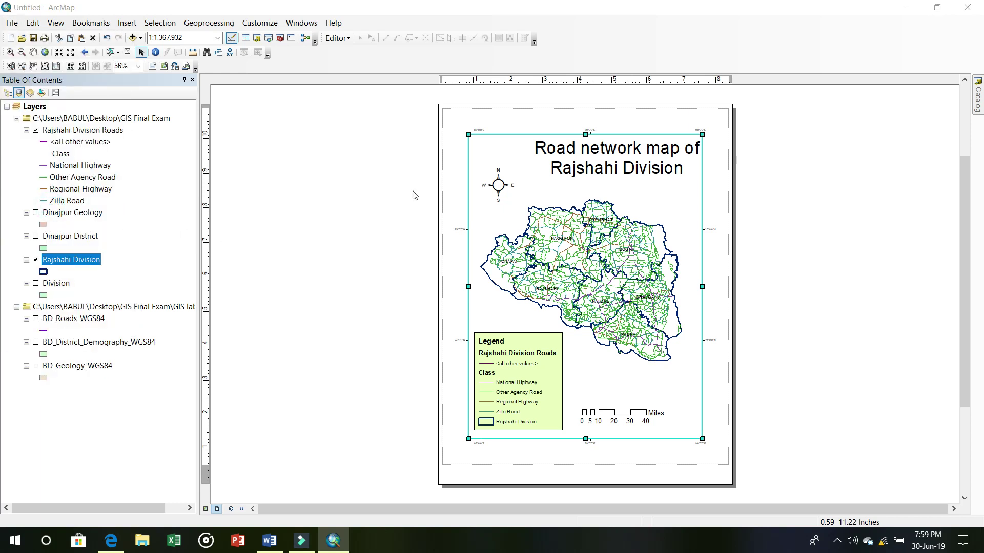
left_click(542, 65)
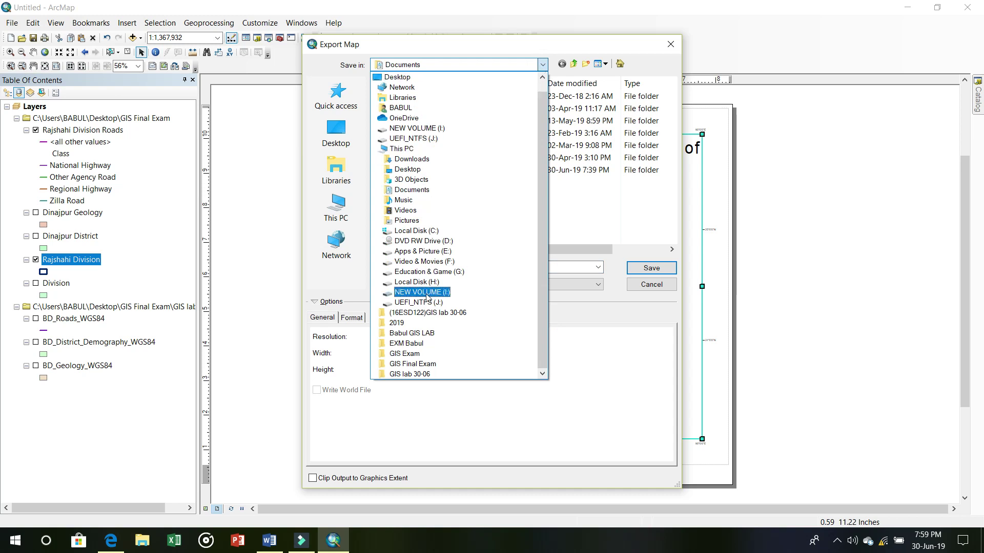
left_click(412, 364)
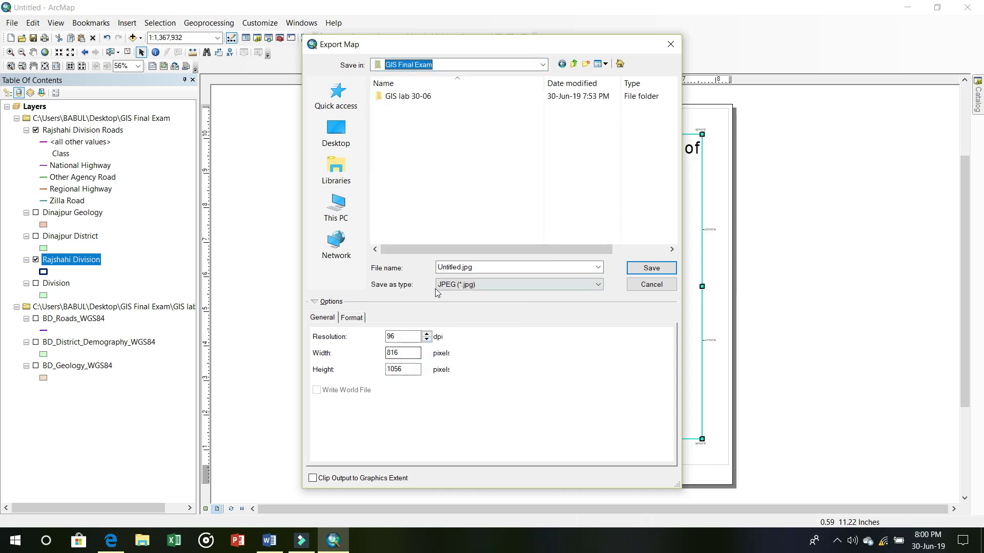
double_click(462, 268)
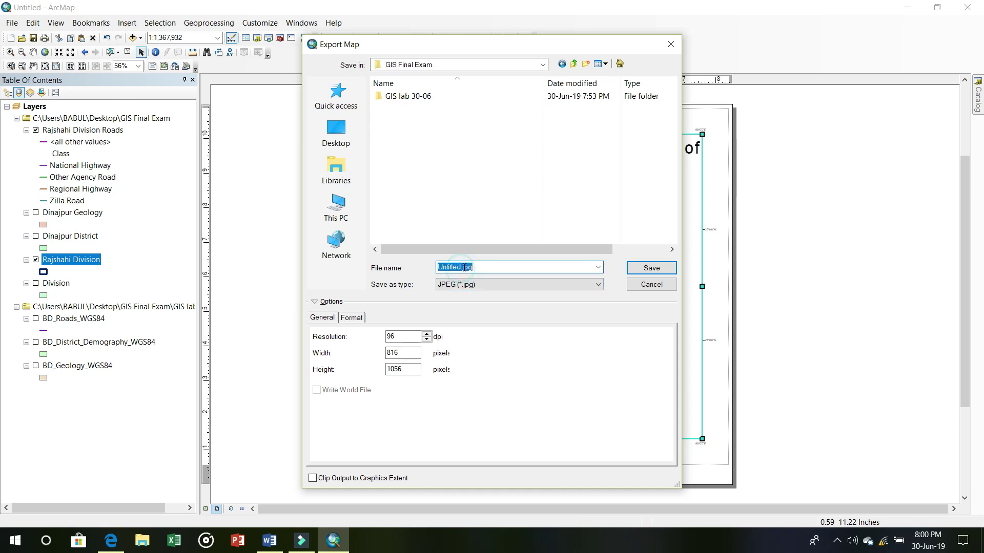
left_click(458, 267)
key("BackSpace")
key("BackSpace")
key("BackSpace")
key("BackSpace")
key("BackSpace")
type("Rajshahi Road map")
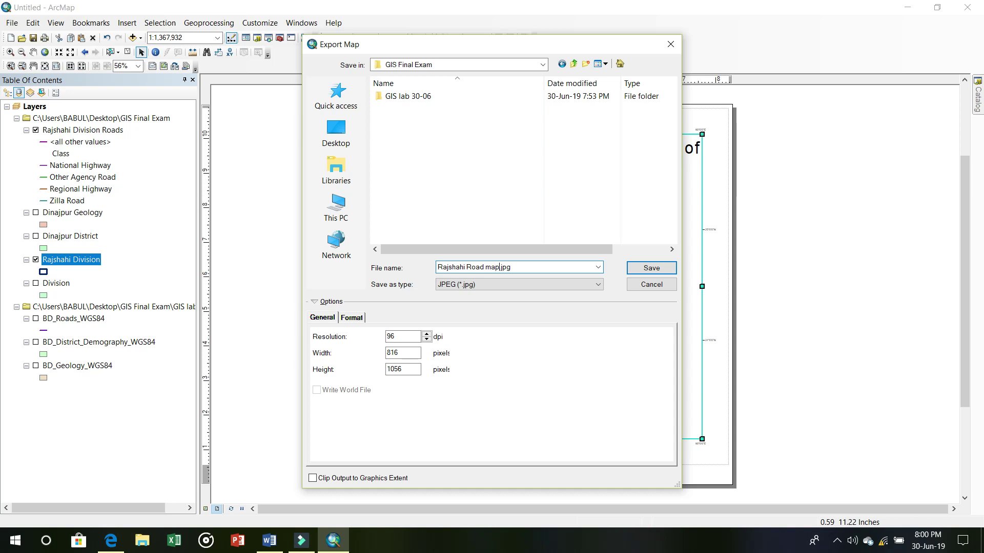
Set the export resolution to 300 dpi and save the map in JPEG format
left_click(588, 285)
left_click(501, 341)
double_click(403, 337)
type("300")
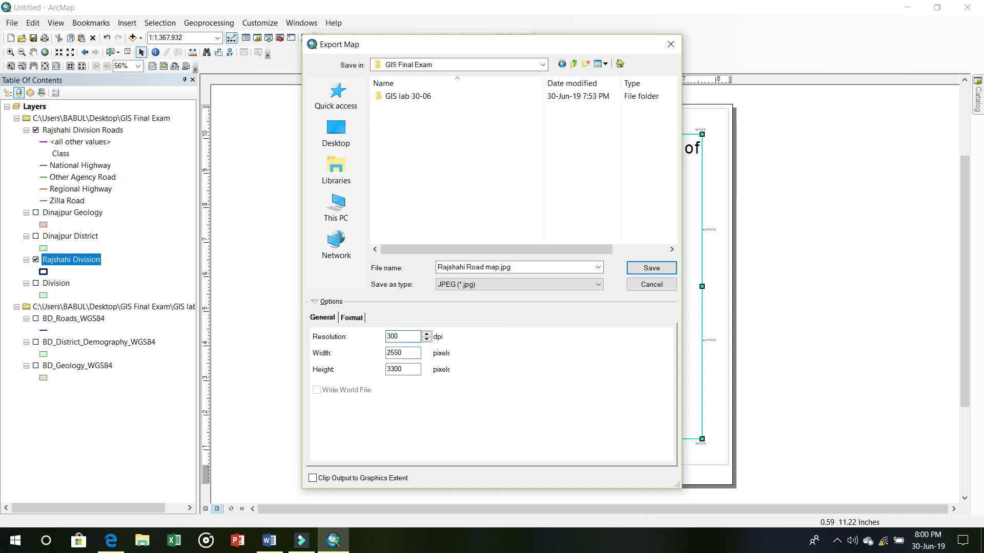
left_click(644, 267)
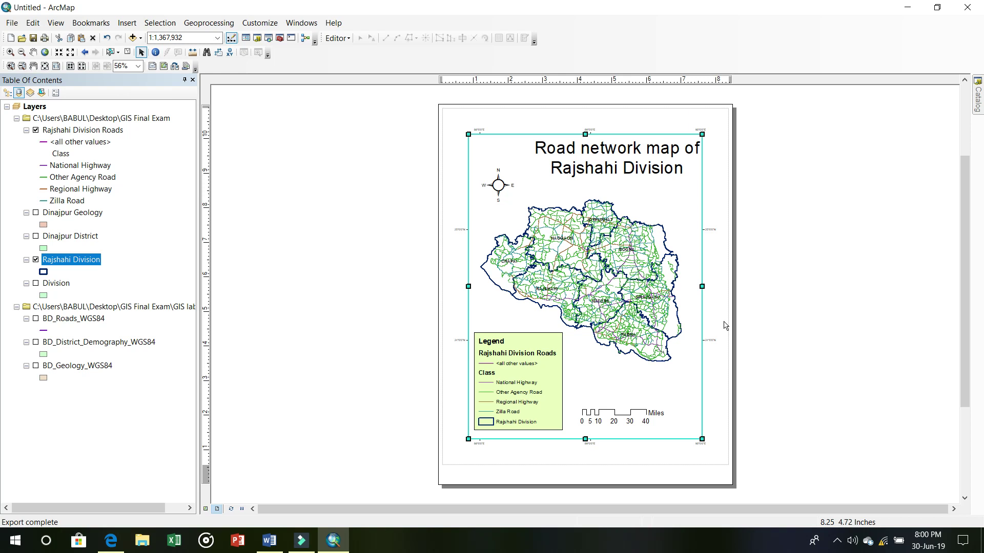
Clear the ArcMap and Word windows from the desktop and open the GIS Final Exam folder
left_click(937, 7)
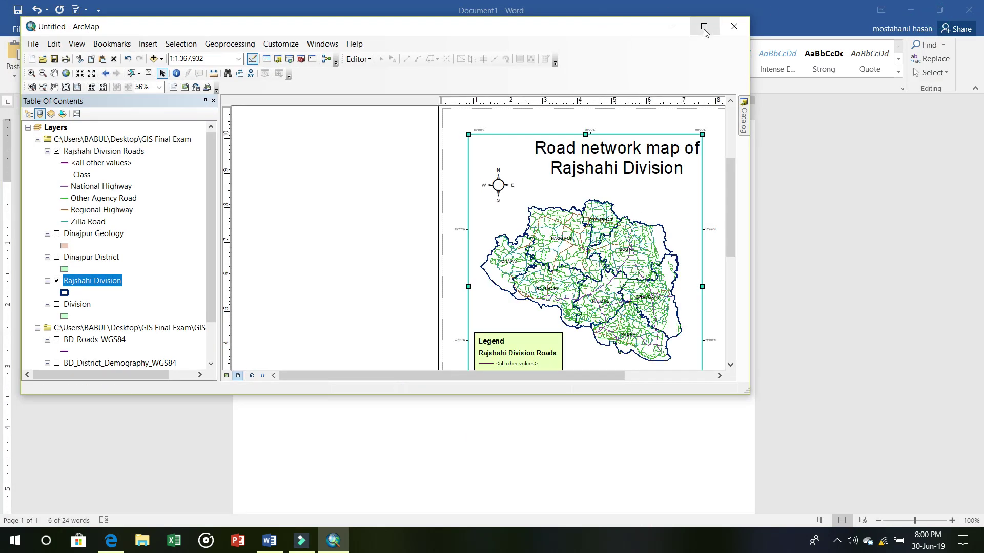
left_click(703, 27)
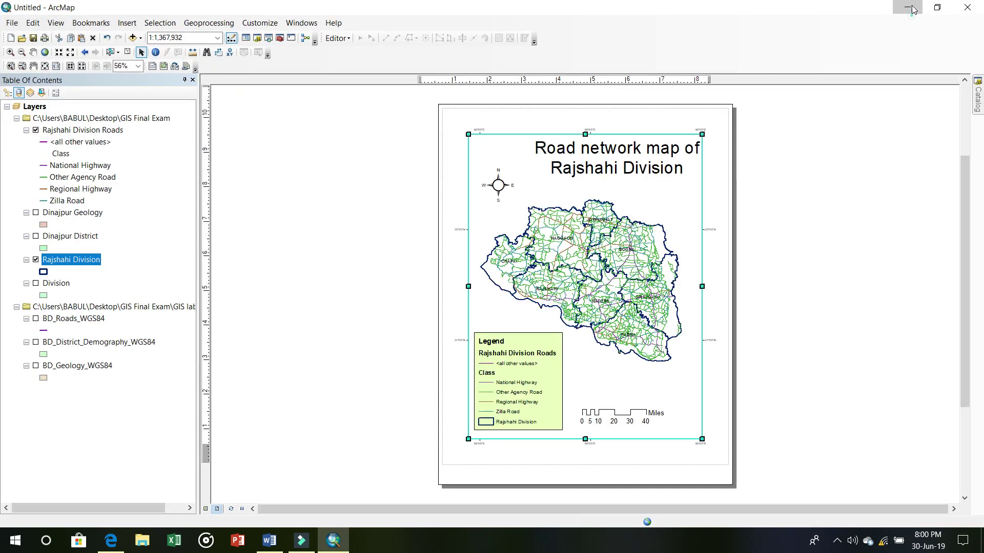
left_click(907, 7)
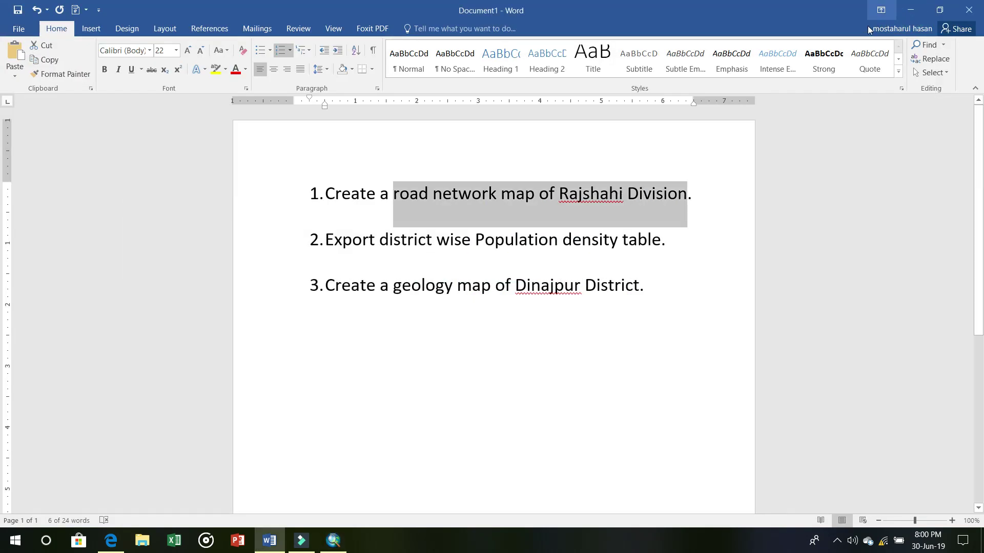
left_click(908, 11)
double_click(522, 20)
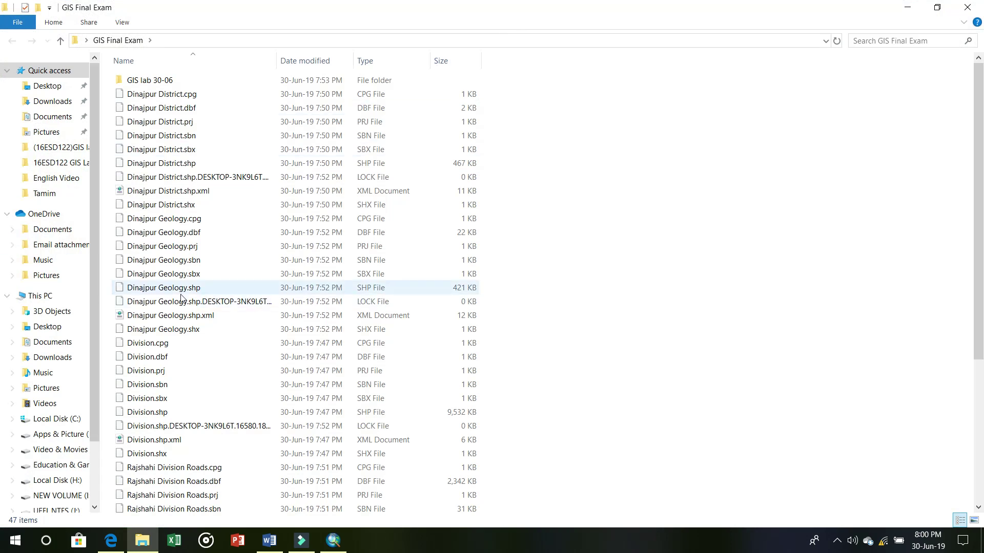
Open the exported Rajshahi Road map.jpg, inspect it enlarged, and close the image and put away the folder window
scroll(251, 339, "down", 5)
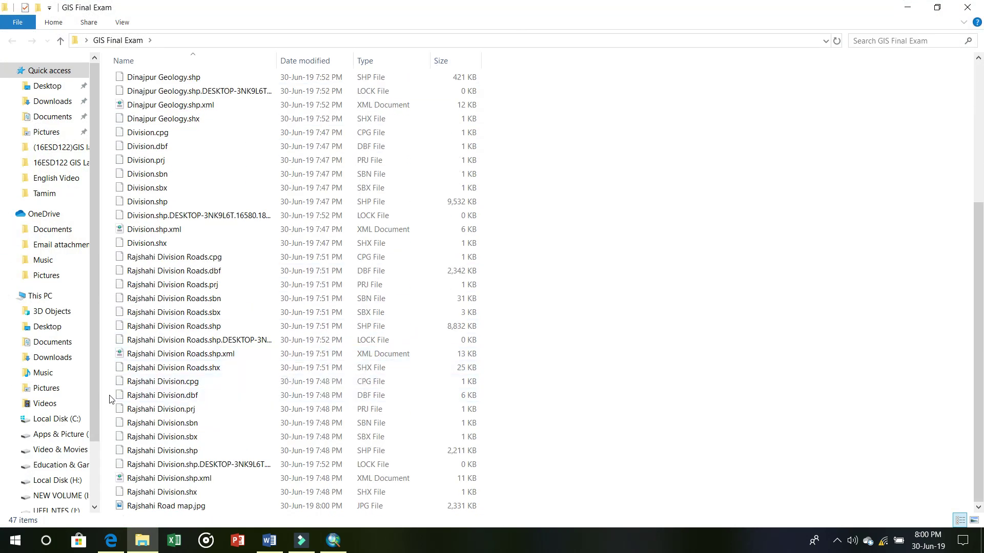
double_click(188, 507)
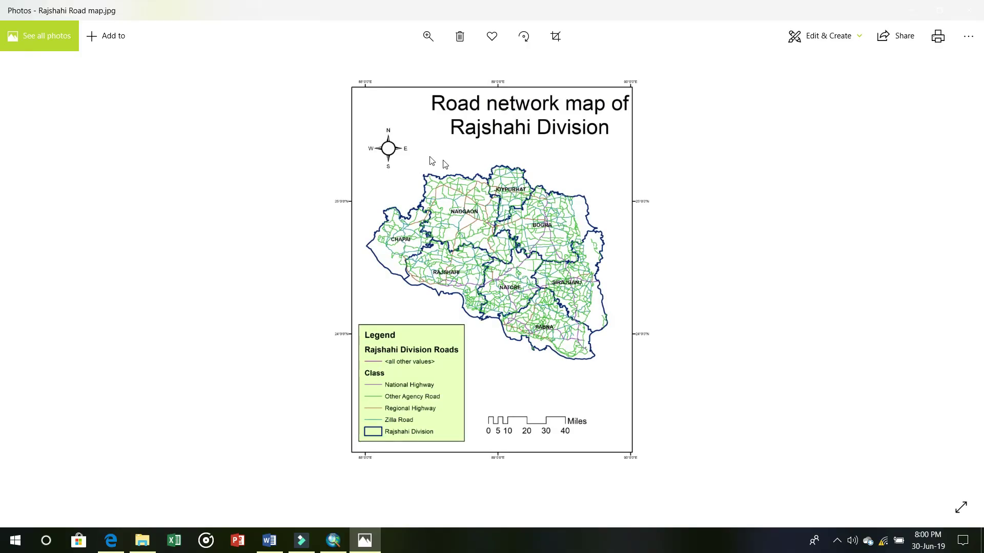
left_click(434, 40)
left_click_drag(371, 68, 386, 88)
left_click(969, 10)
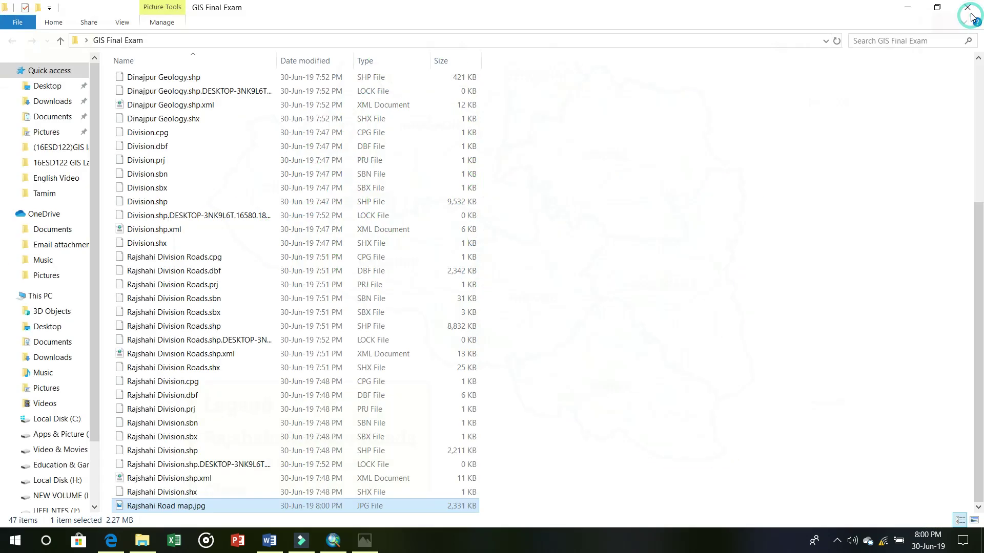
left_click(906, 6)
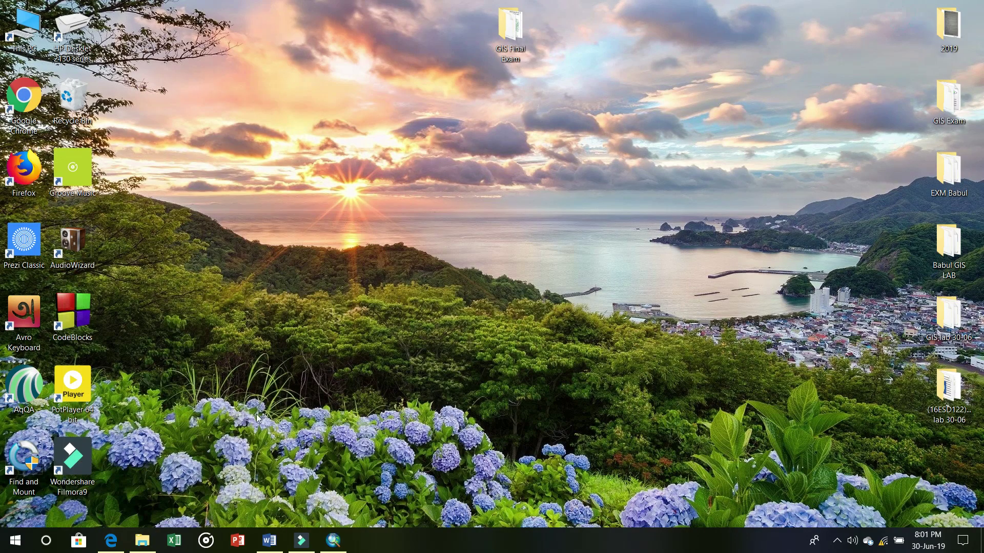
Return to ArcMap, switch from the layout to the data view, and check the next exam task in the Word list
left_click(333, 540)
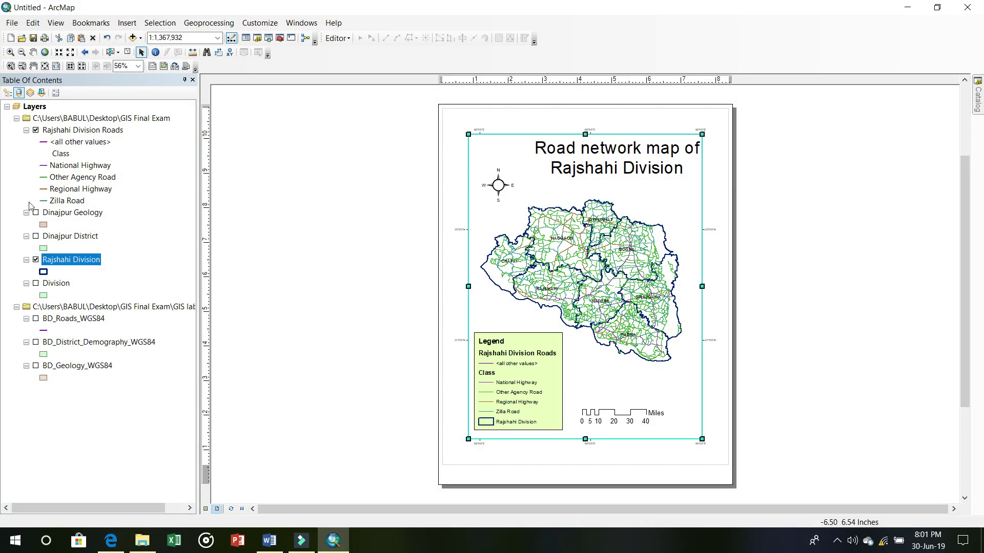
left_click(205, 509)
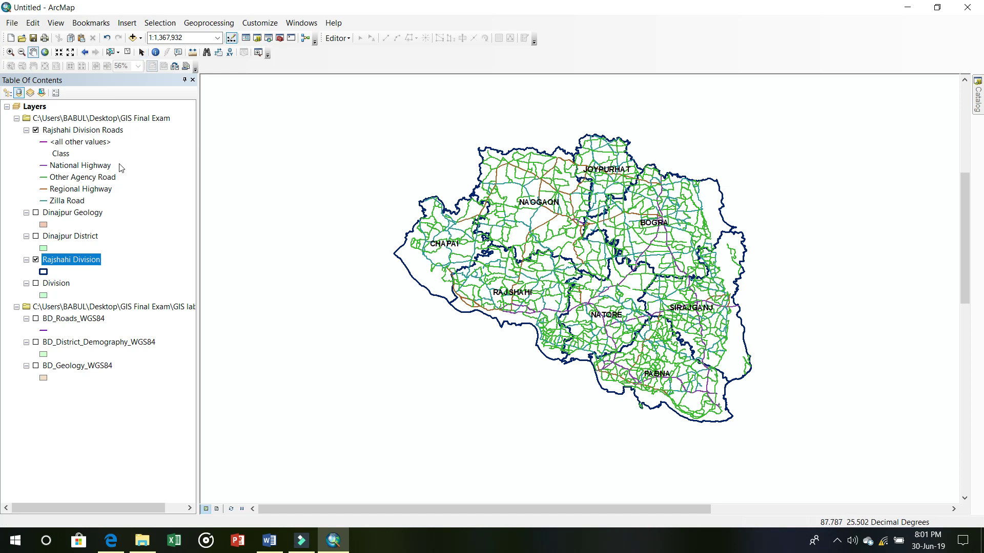
left_click(269, 541)
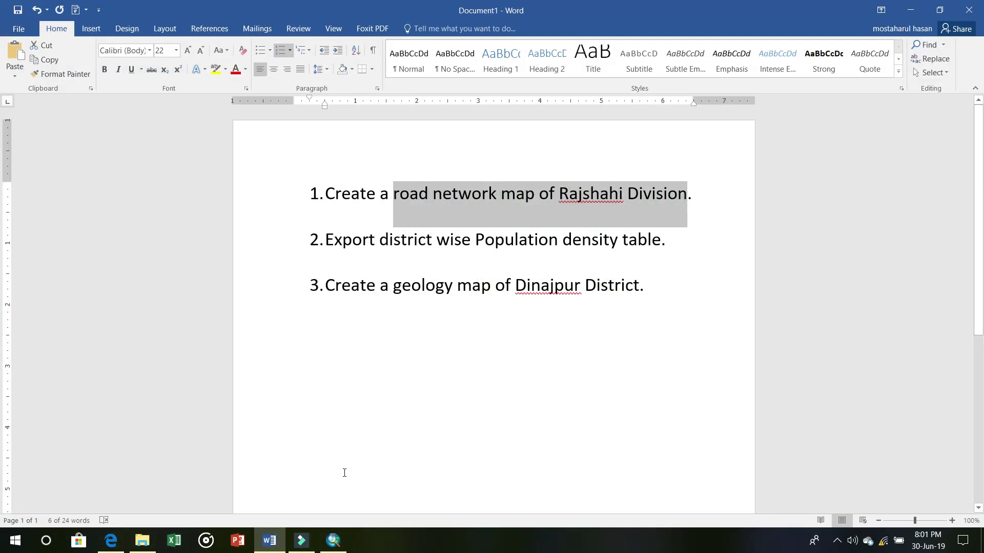
left_click(333, 540)
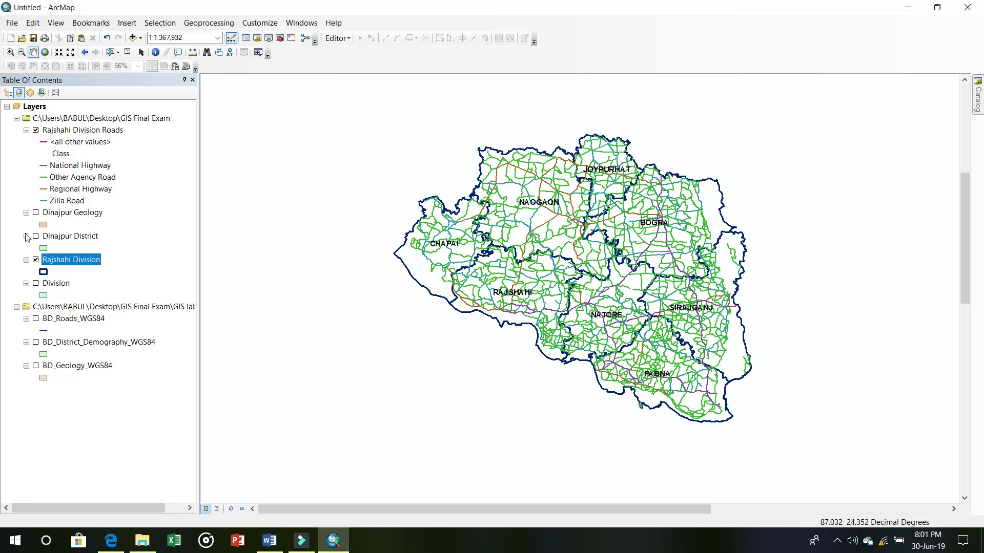
Collapse the Rajshahi Division entry, hide the Rajshahi roads and division layers, and show only the Dinajpur Geology layer
left_click(27, 260)
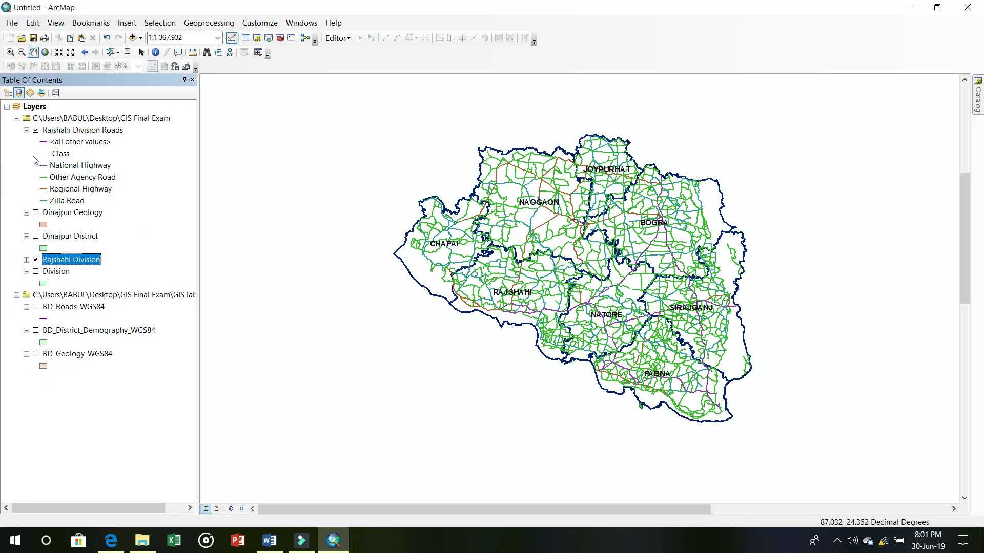
left_click(36, 131)
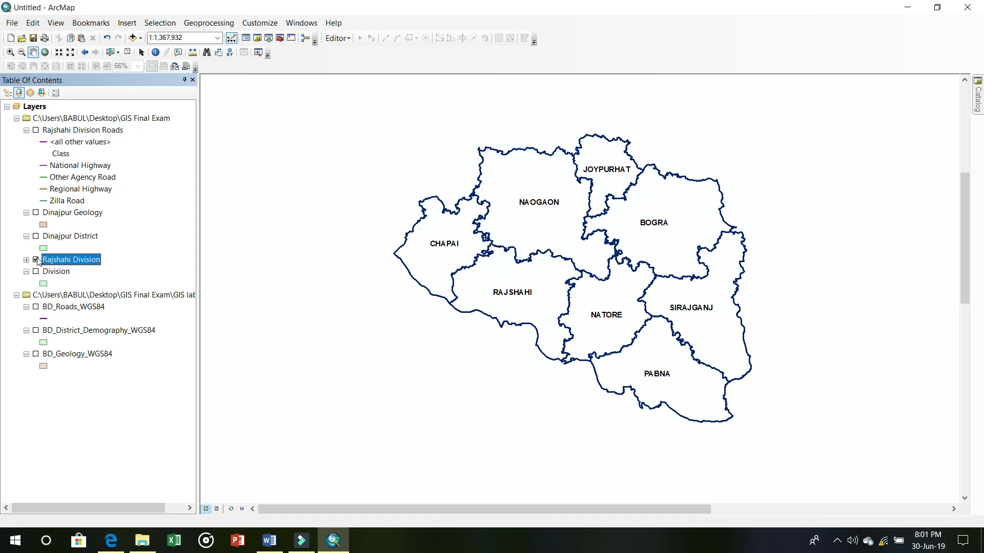
left_click(36, 260)
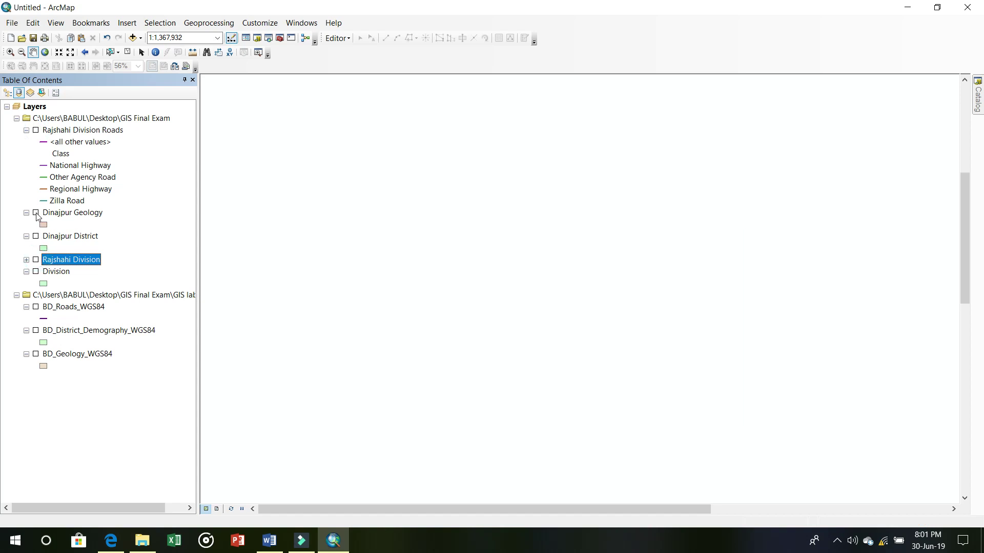
left_click(36, 213)
left_click(36, 237)
left_click(36, 237)
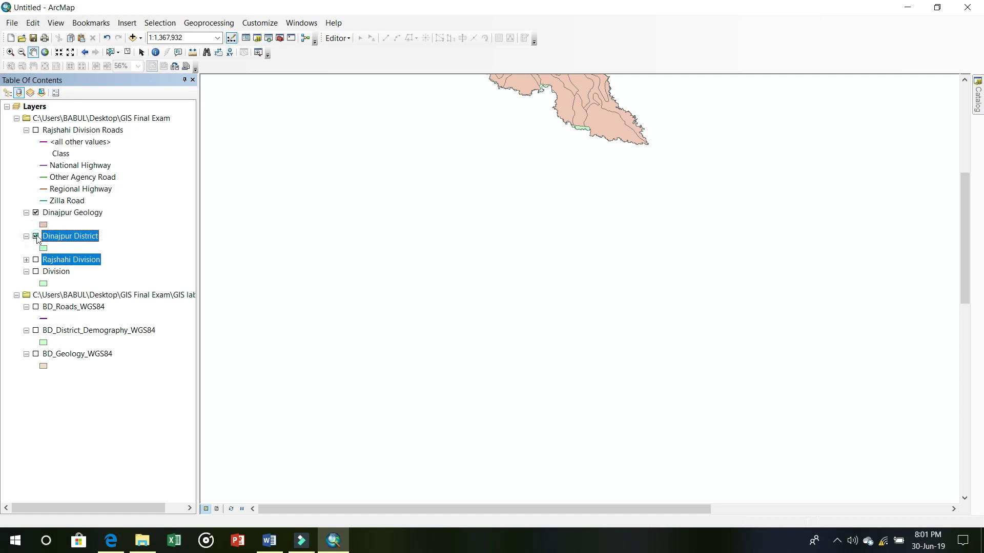
Bring the Dinajpur geology polygons into view and enlarge them in fixed zoom increments, checking their size on the layout page
left_click_drag(965, 235, 966, 174)
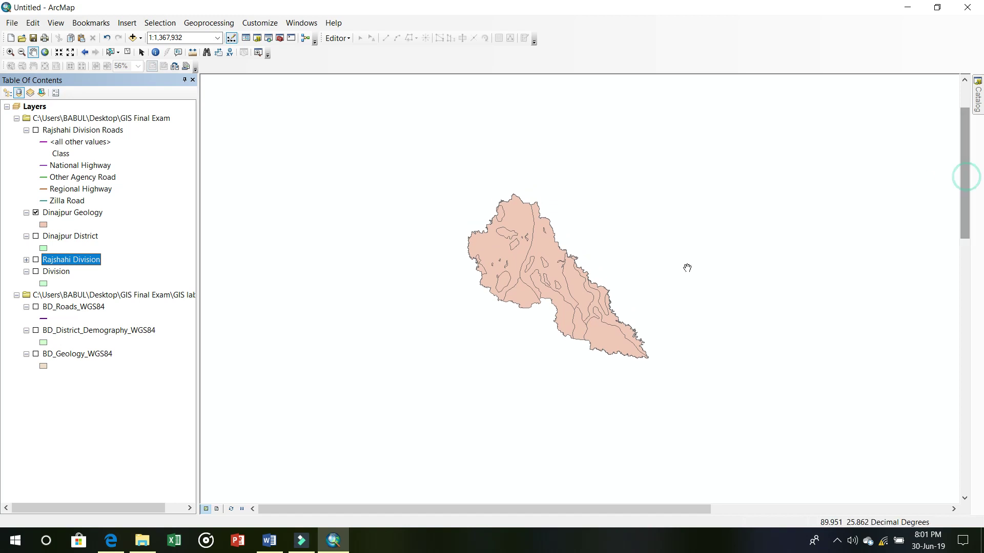
left_click(217, 509)
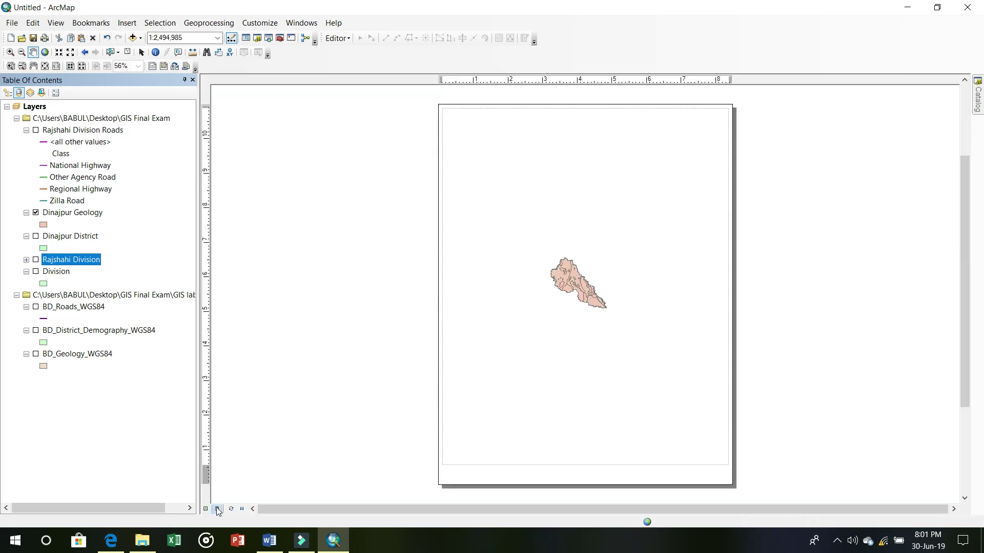
left_click(208, 509)
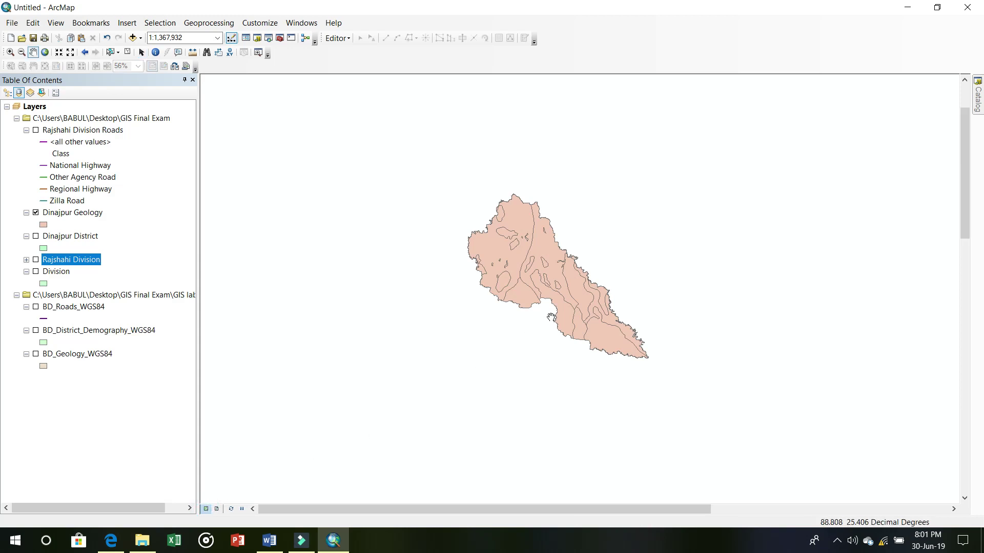
left_click(60, 52)
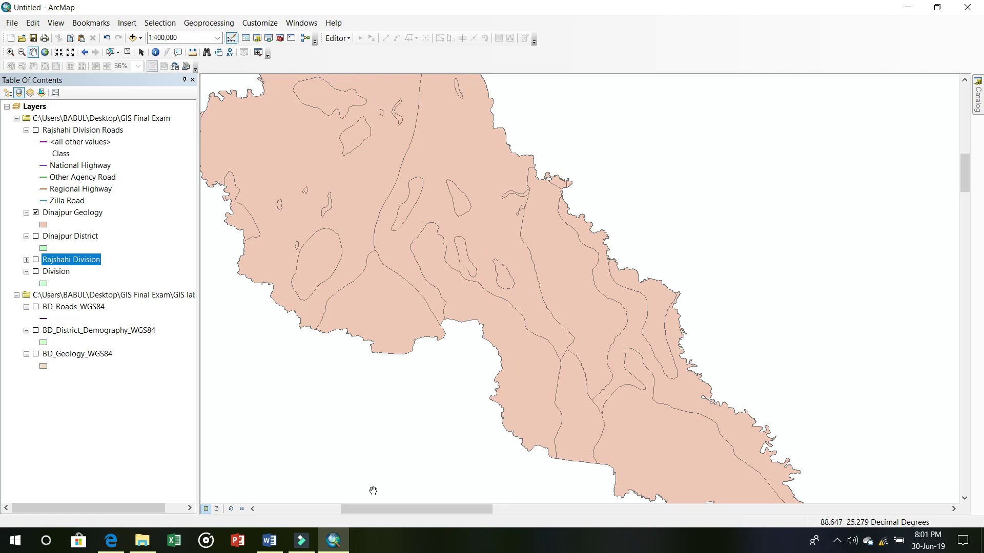
left_click_drag(376, 513, 355, 519)
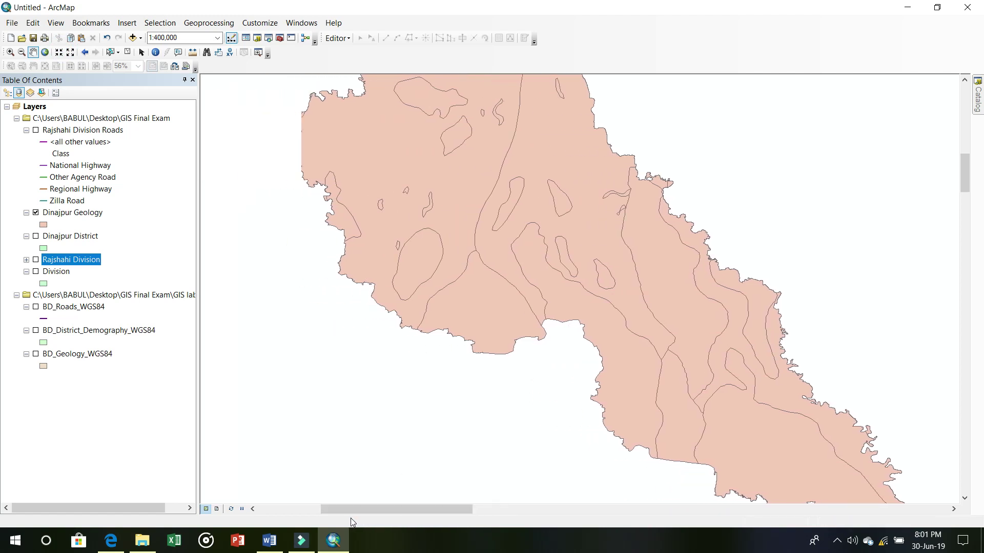
left_click(213, 509)
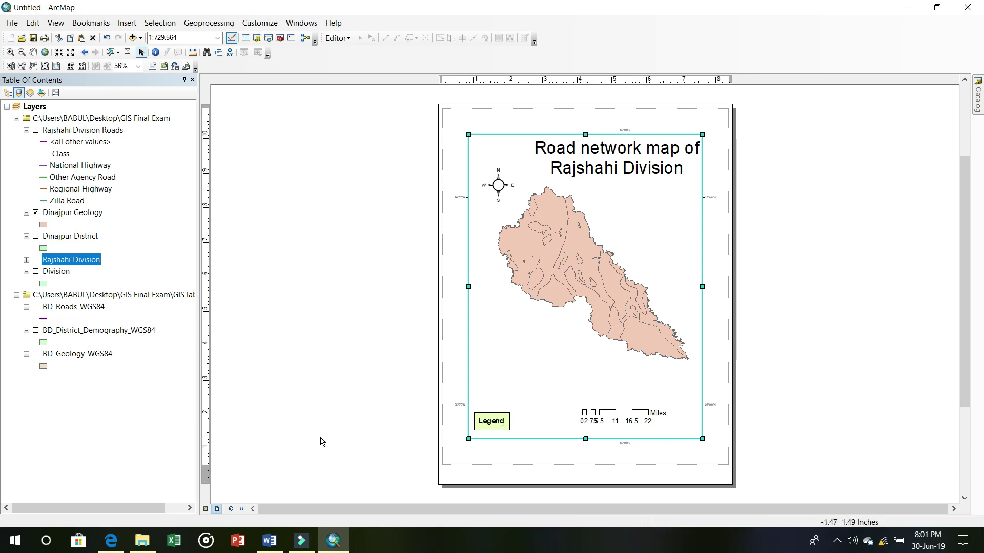
left_click(206, 508)
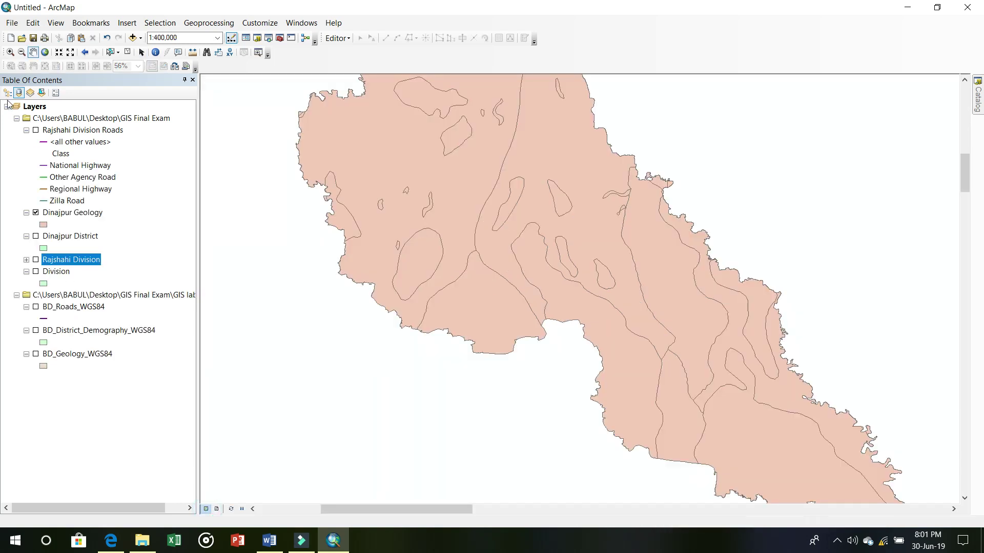
left_click(59, 52)
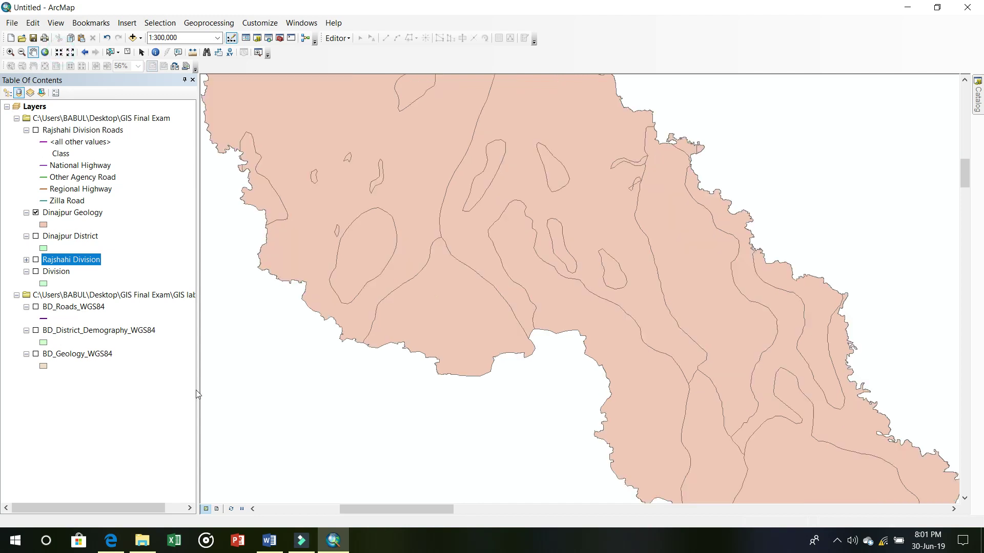
left_click(217, 509)
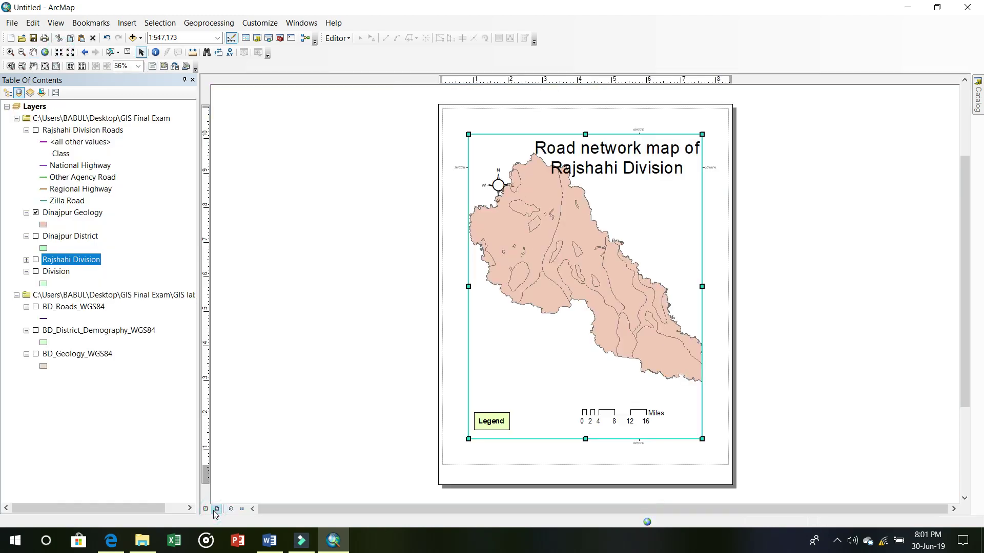
Readjust the geology map's scale and shift it slightly westward in the data view to fit the layout's map frame
left_click(70, 52)
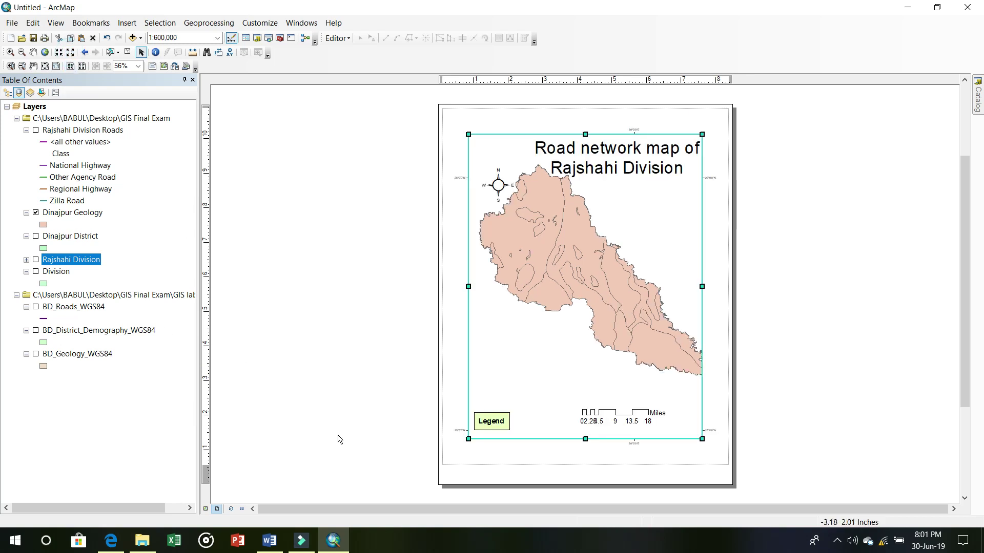
left_click(206, 510)
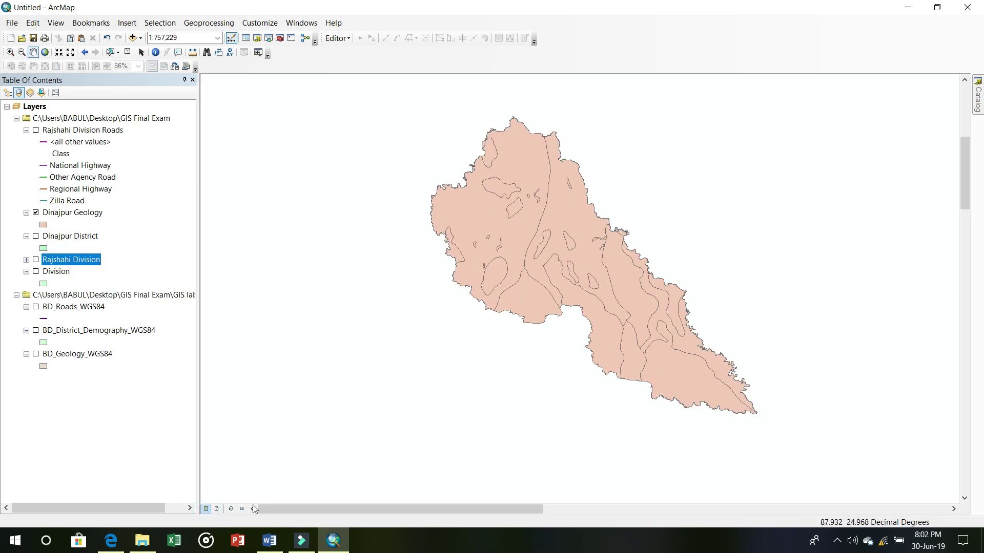
left_click(217, 509)
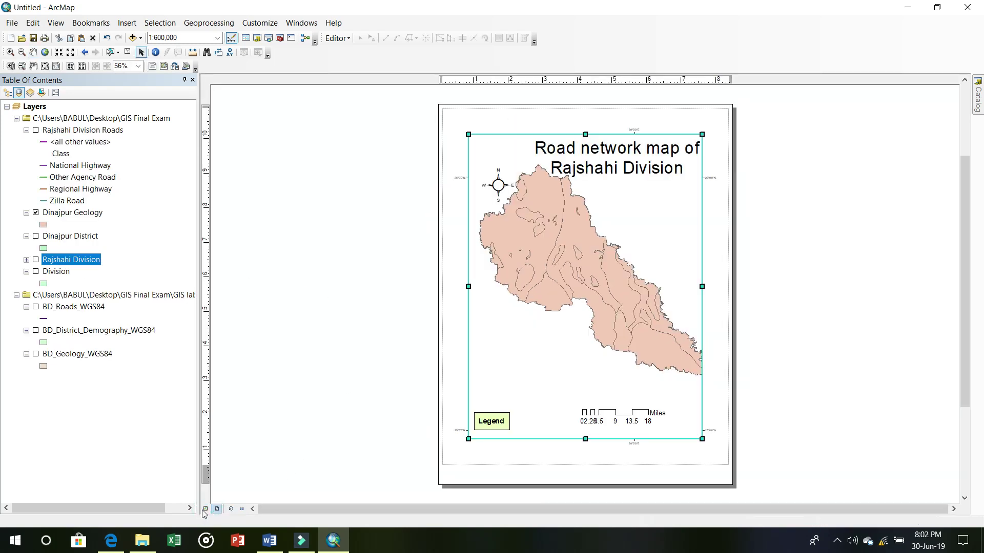
left_click(205, 509)
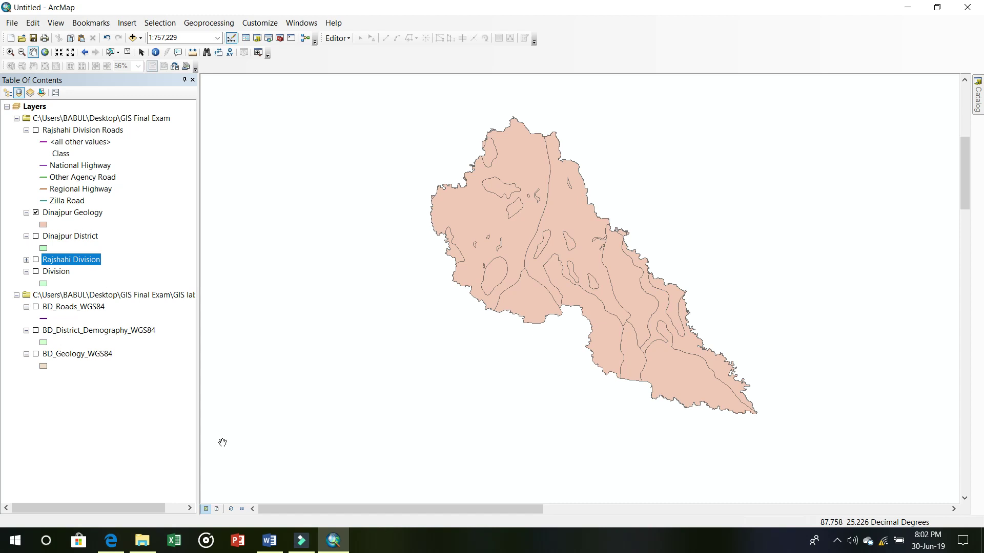
left_click(217, 509)
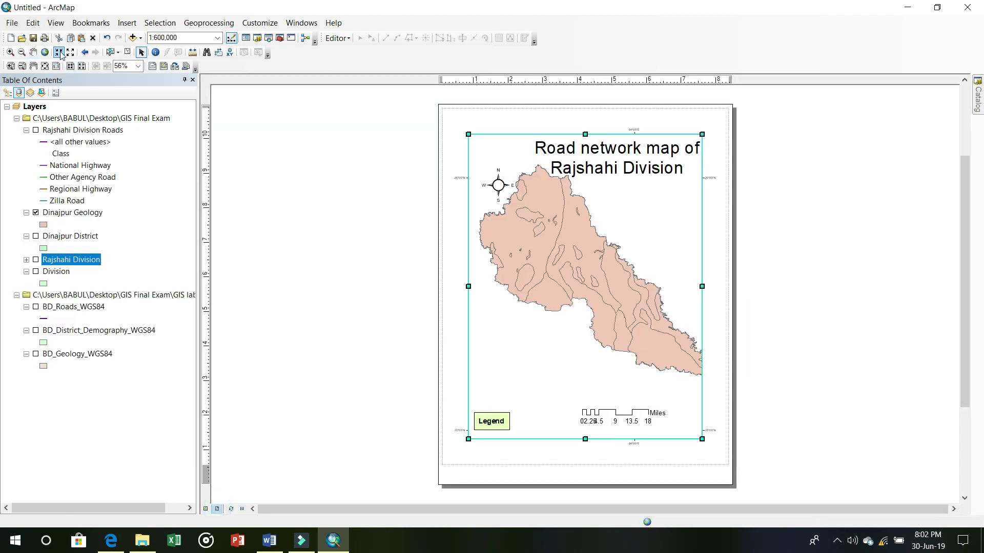
left_click(205, 509)
left_click_drag(563, 298, 538, 297)
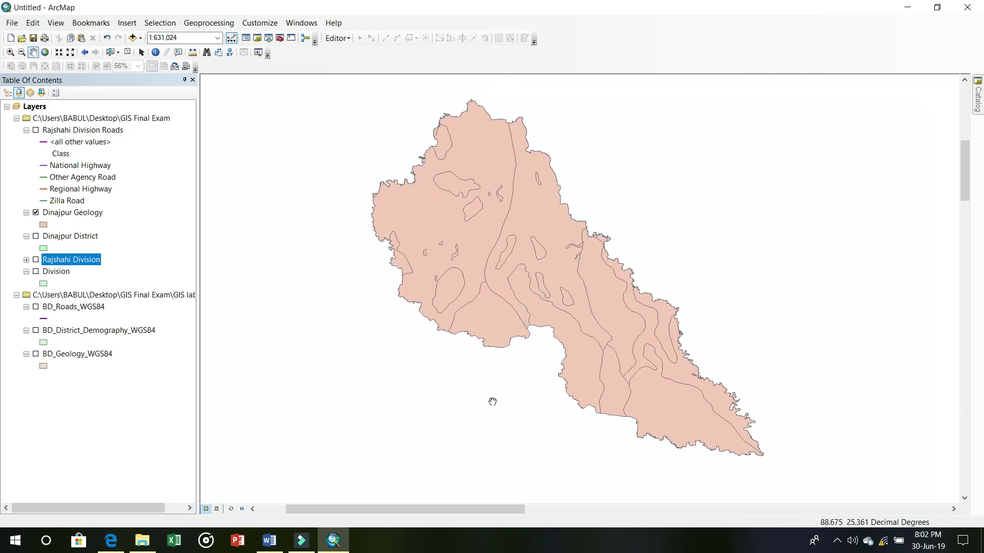
left_click(217, 509)
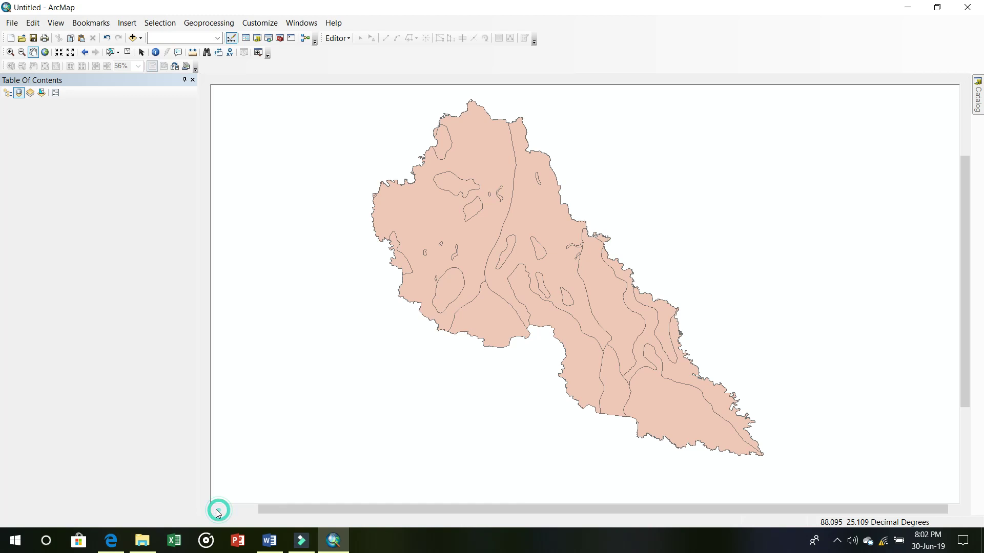
Adjust the Dinajpur Geology map to 1:400,000 in data view so that the whole district fits inside the layout's map frame
left_click(205, 509)
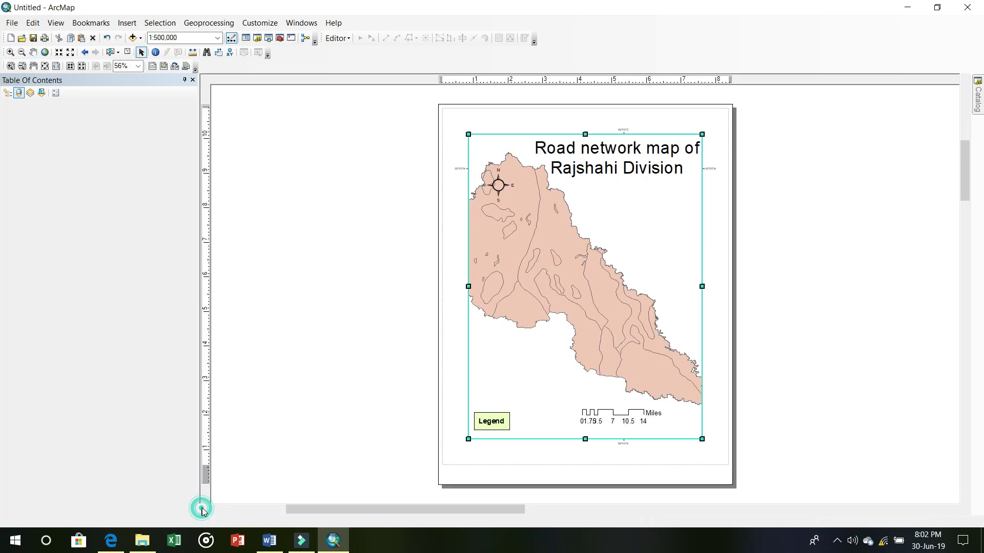
left_click(68, 53)
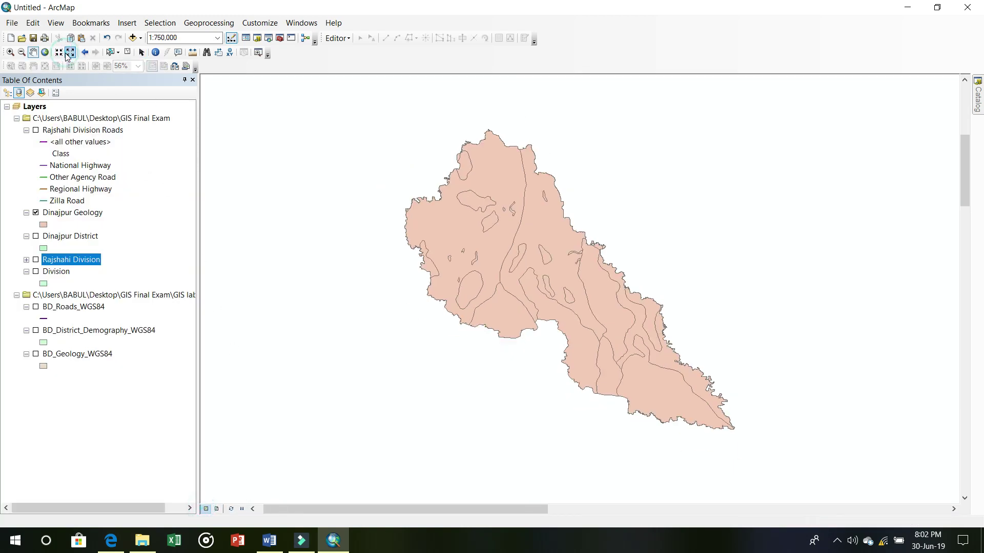
left_click(217, 509)
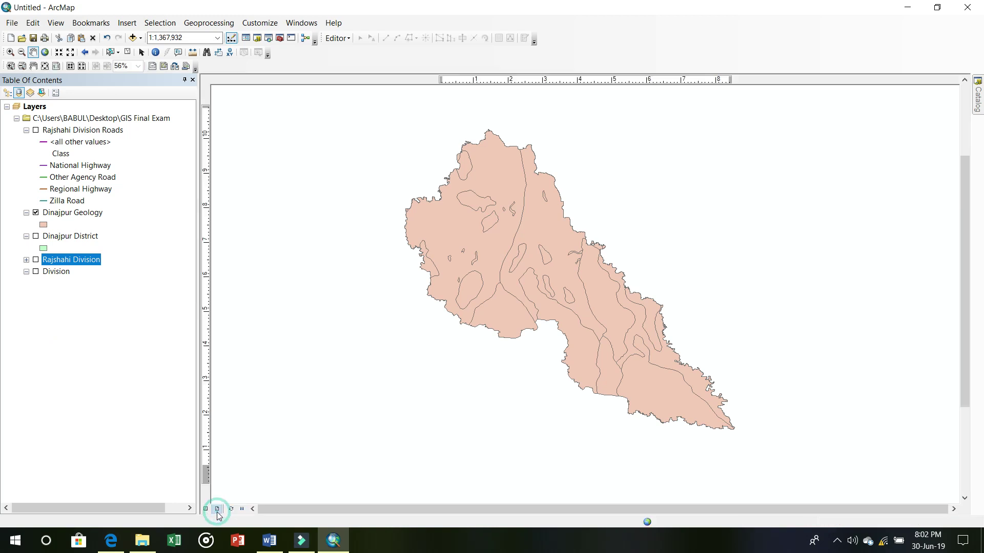
left_click(206, 509)
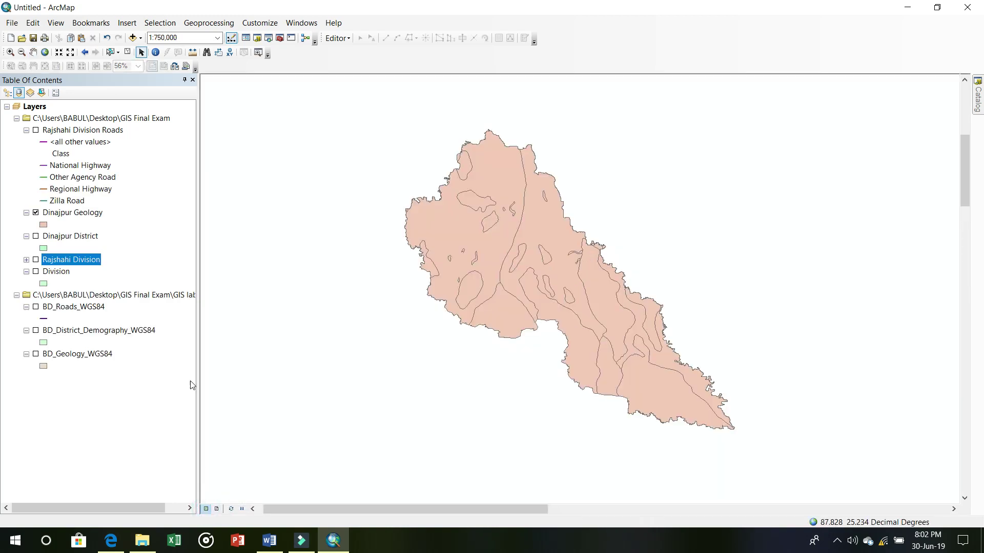
left_click(60, 53)
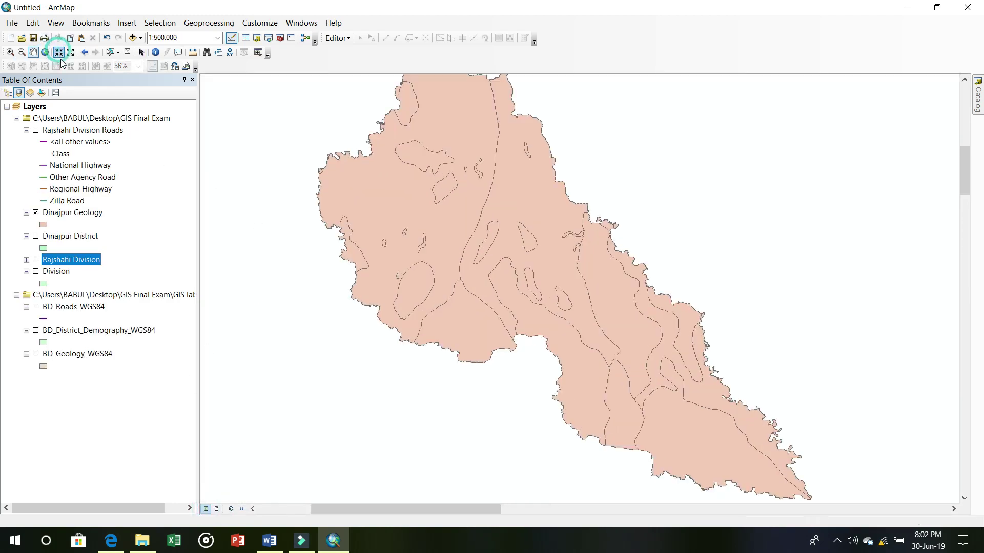
left_click(217, 509)
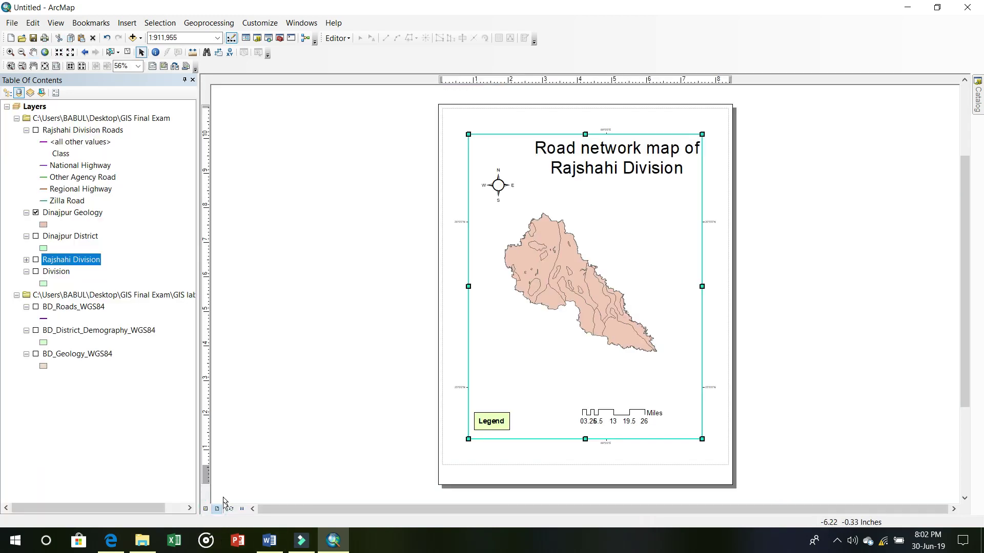
left_click(206, 509)
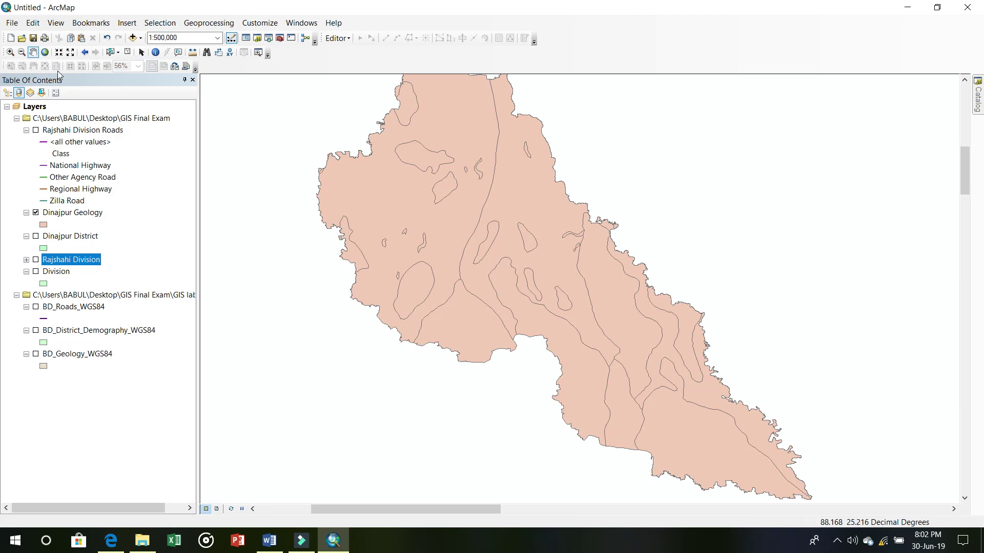
left_click(60, 53)
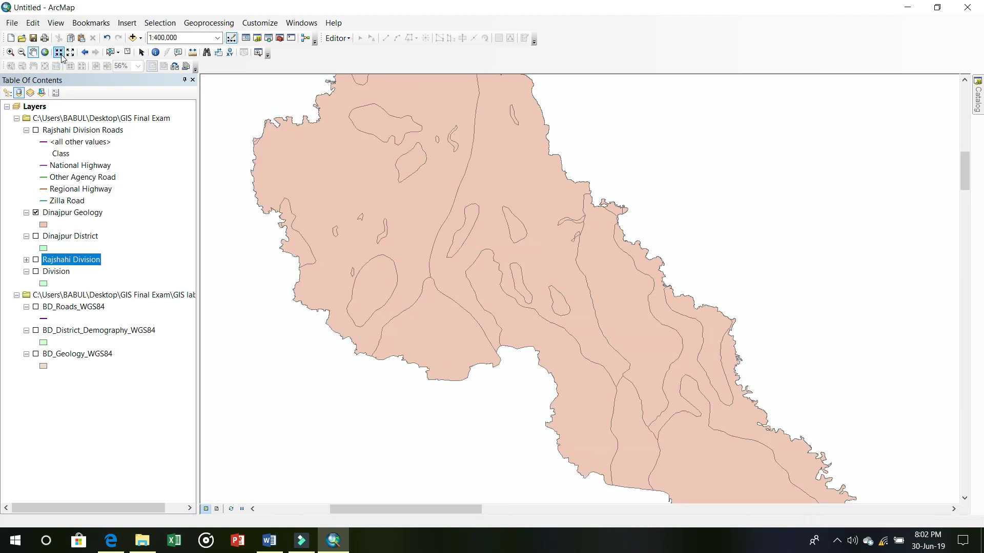
left_click(220, 509)
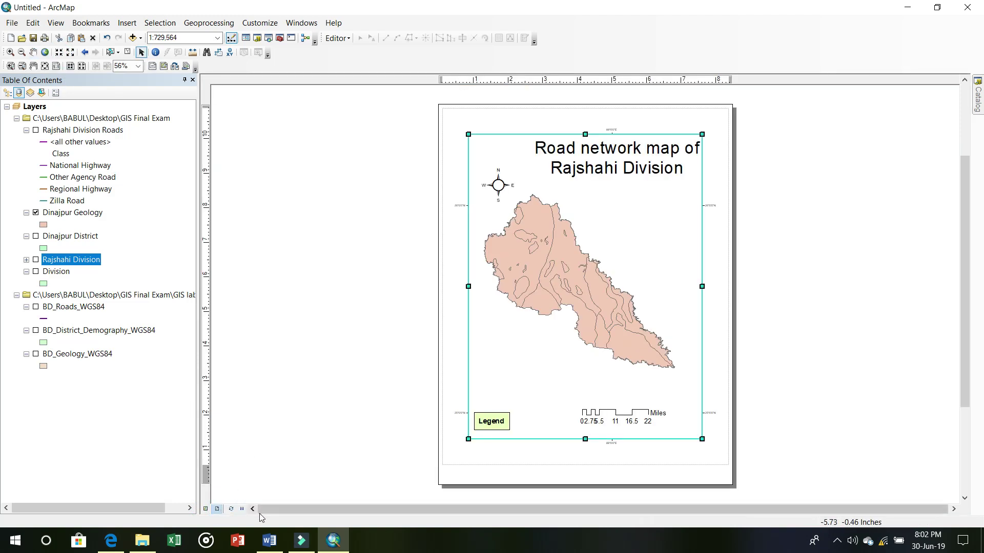
Shift the geology map slightly down and to the right within its data frame, and return to the page layout
left_click(205, 509)
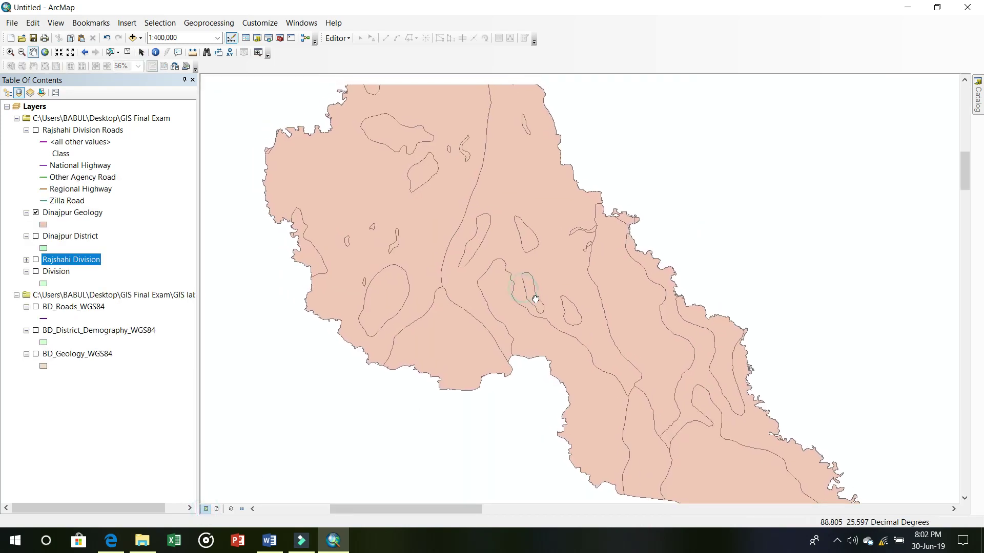
left_click_drag(521, 285, 542, 308)
left_click(217, 509)
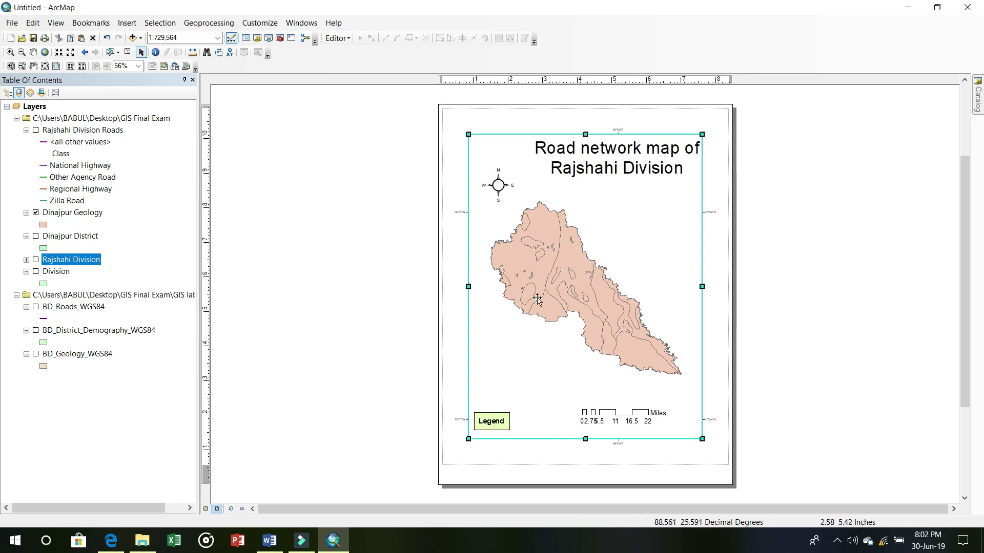
Examine the GLG and TYPE fields in the Dinajpur Geology attribute table, and close the table
right_click(85, 217)
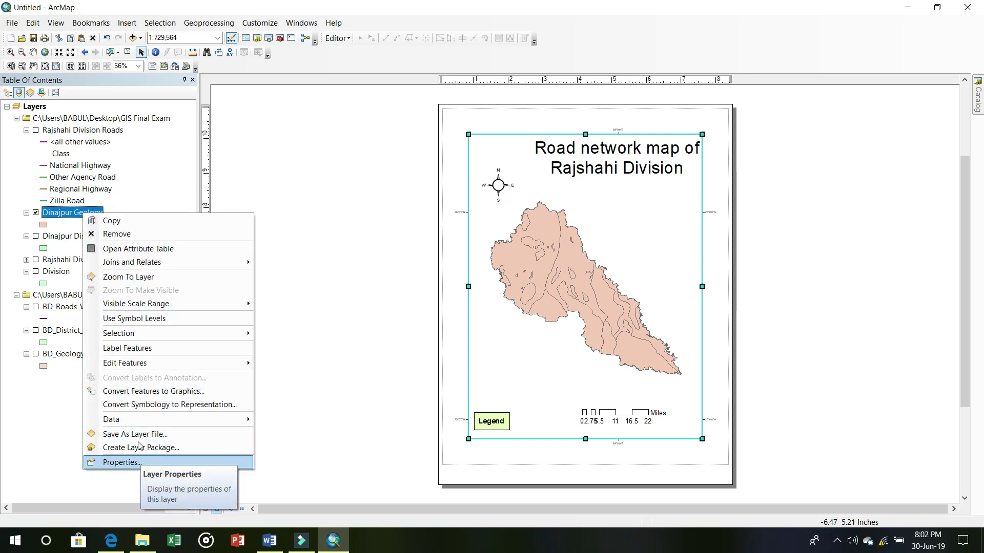
left_click(136, 250)
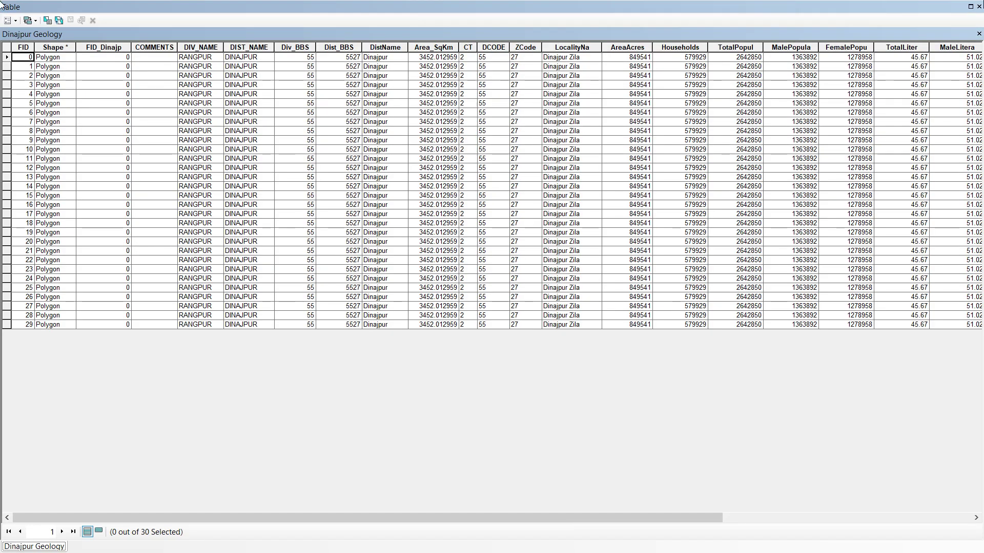
left_click_drag(534, 518, 726, 519)
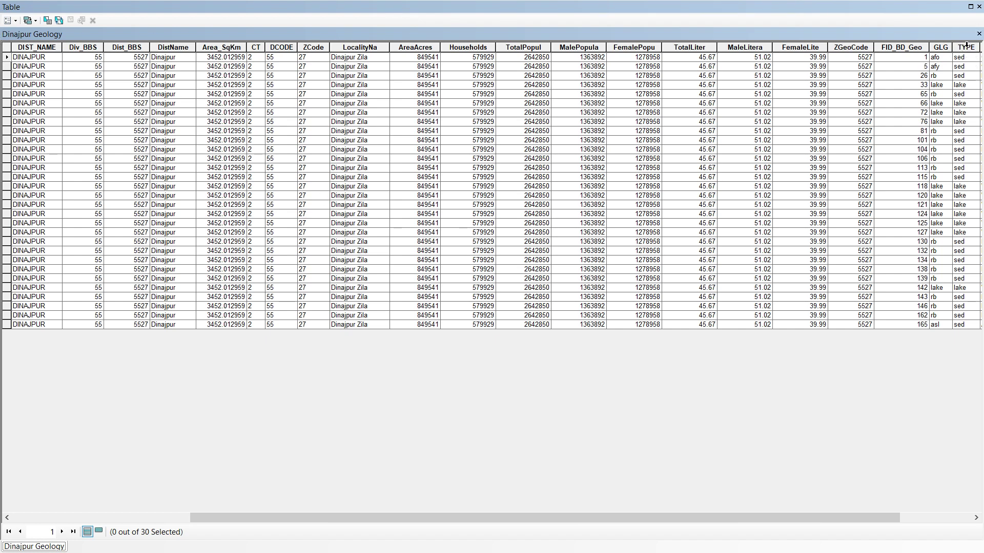
left_click(978, 35)
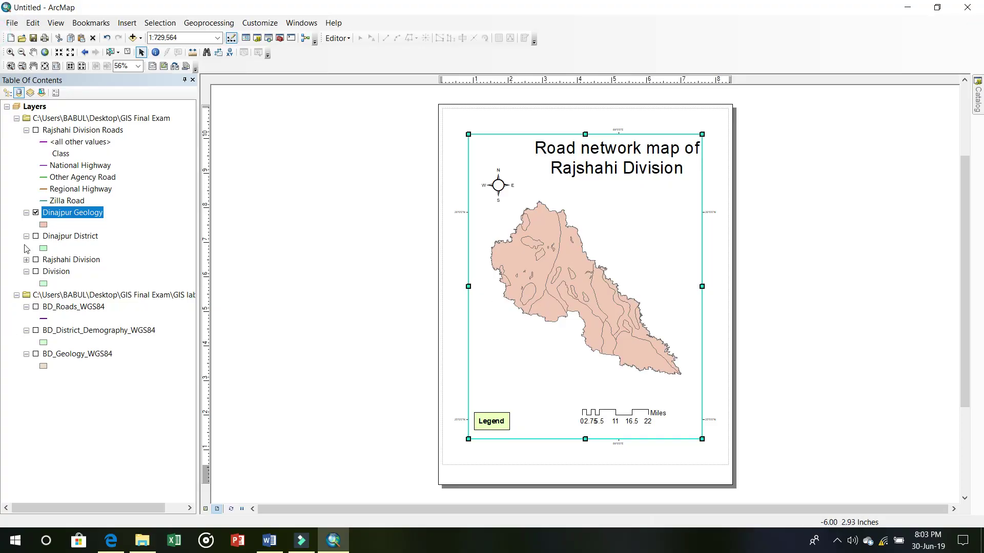
Set the Dinajpur Geology layer's label field to TYPE and make the label text bold
right_click(56, 218)
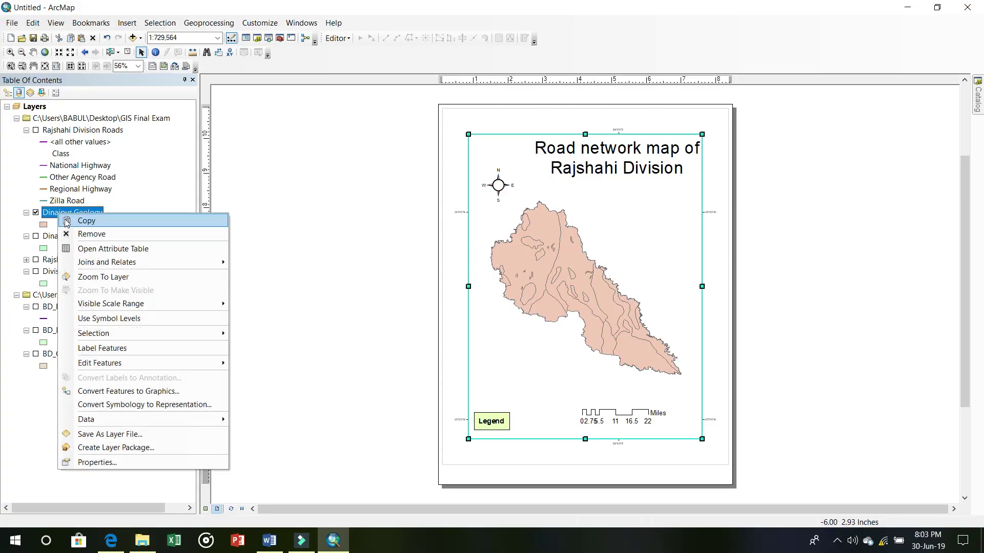
left_click(122, 460)
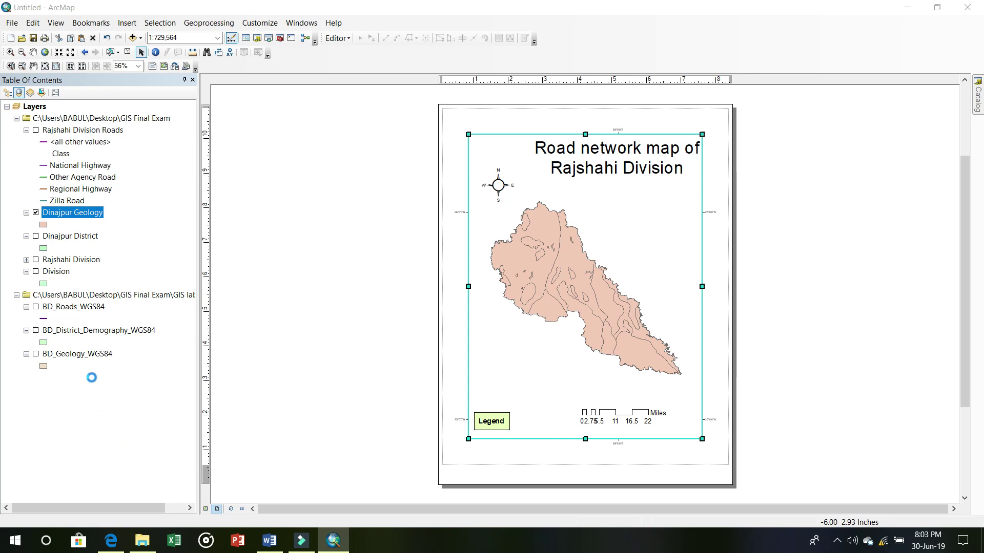
left_click(836, 543)
left_click(837, 544)
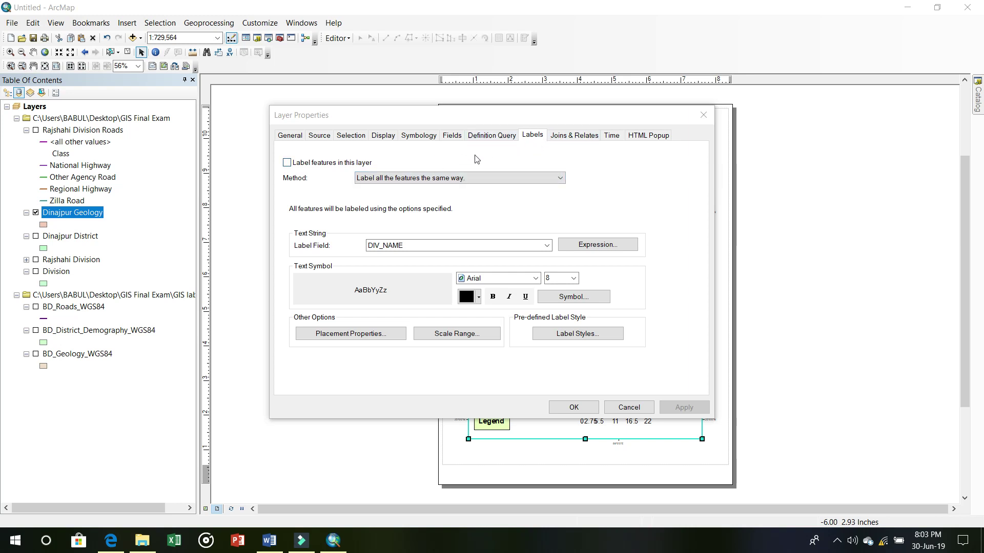
left_click(547, 245)
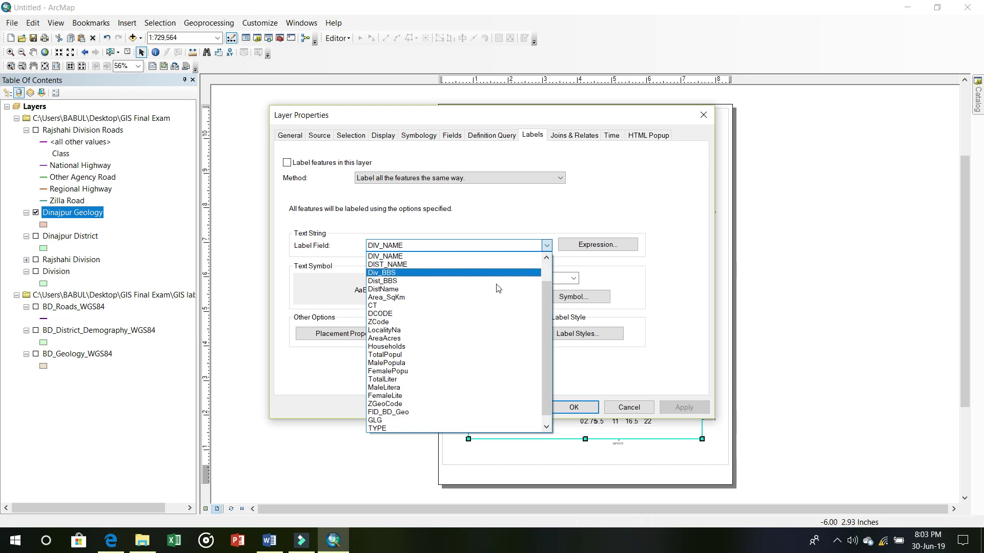
left_click(405, 429)
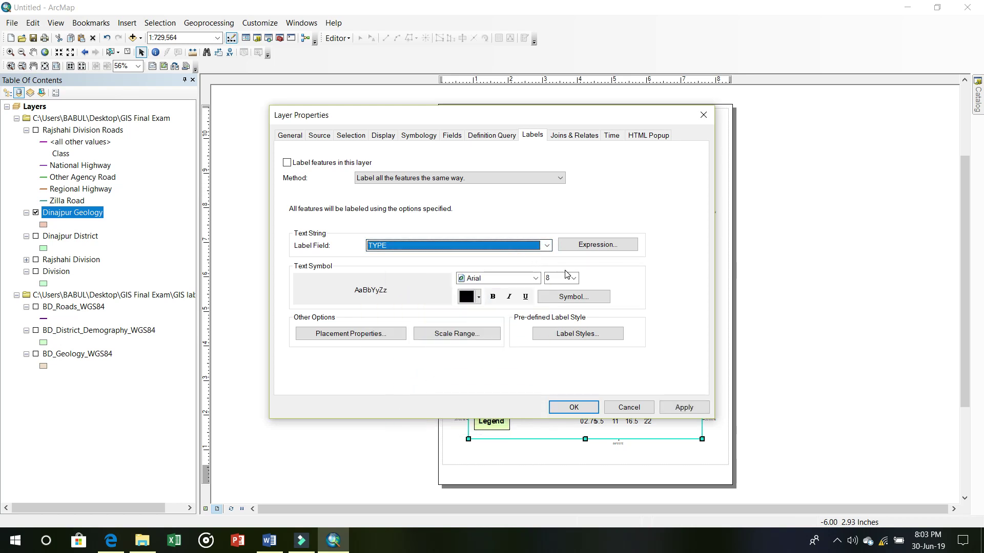
left_click(493, 297)
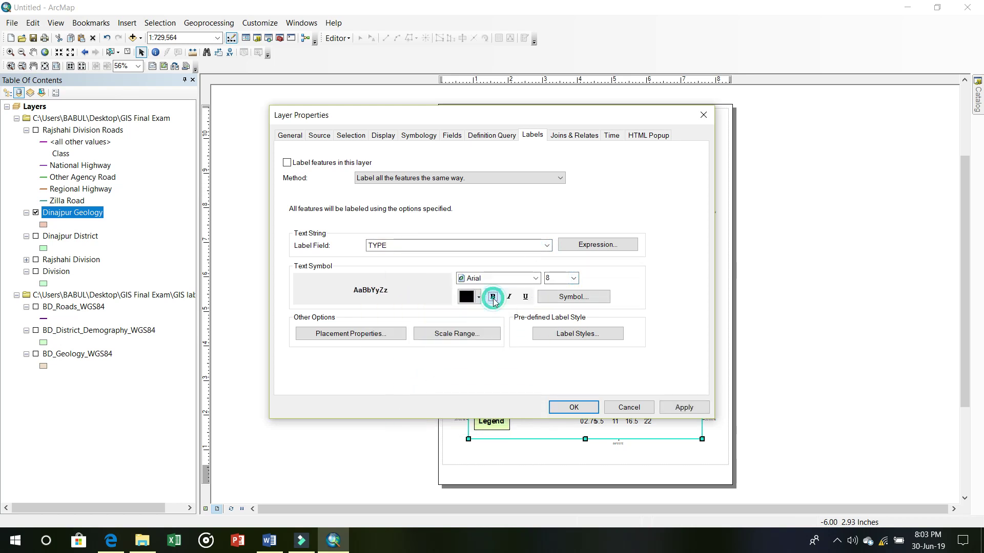
Symbolize the layer by unique values, many fields, using TYPE as the value field, and add all its values
left_click(419, 136)
left_click(308, 177)
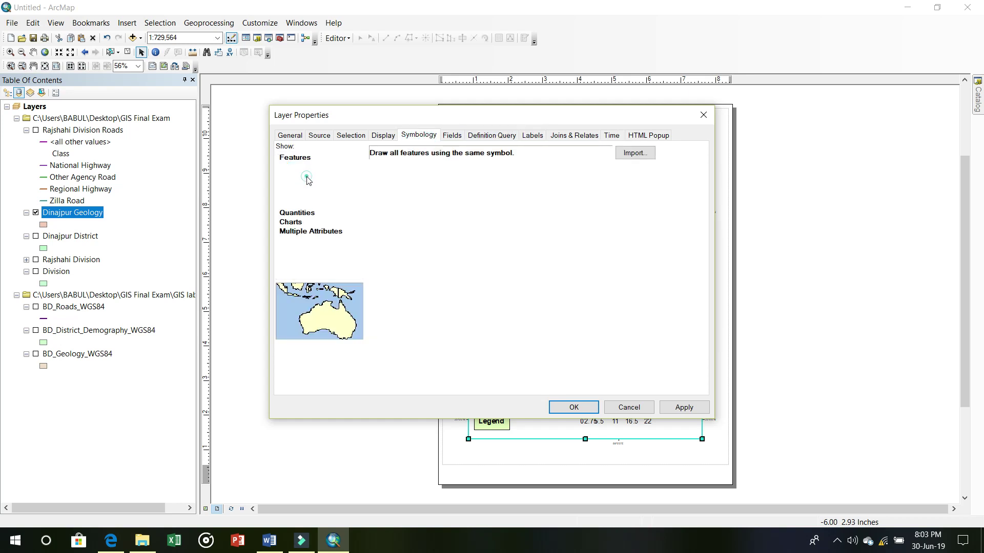
left_click(314, 185)
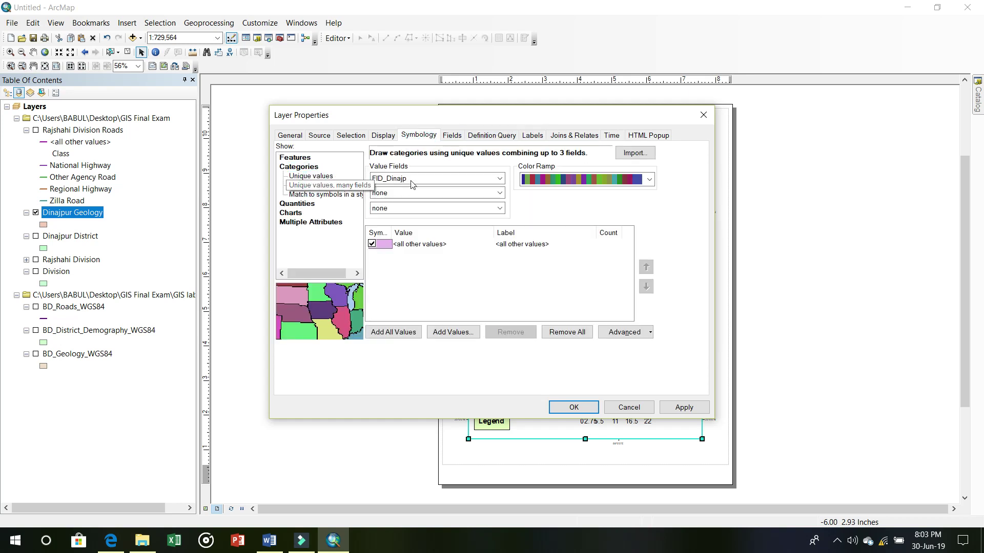
left_click(498, 179)
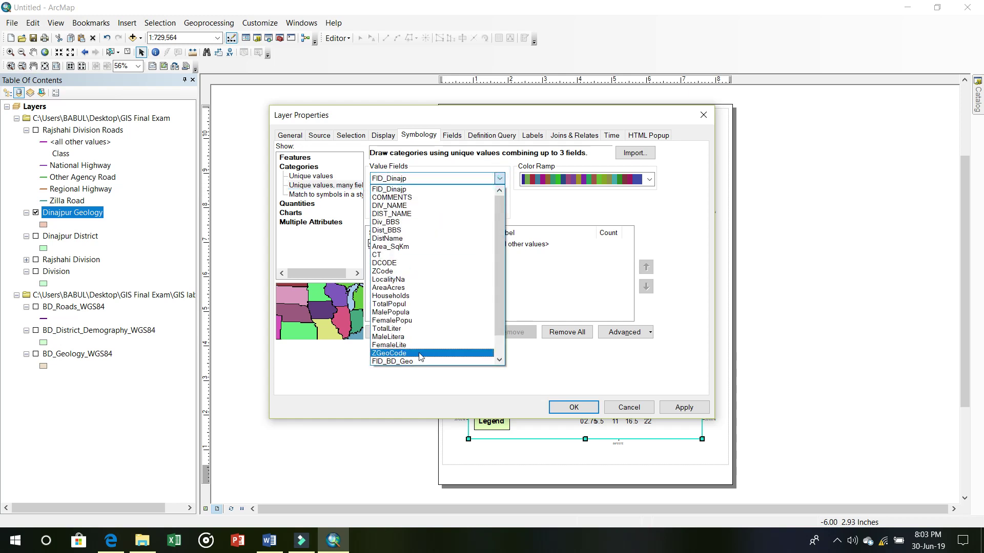
scroll(420, 359, "down", 3)
left_click(402, 353)
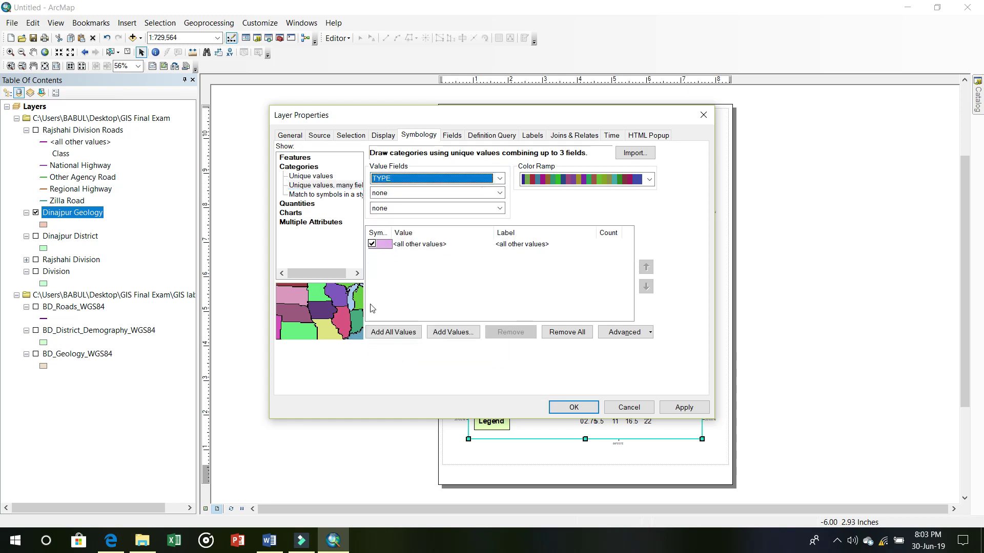
left_click(394, 331)
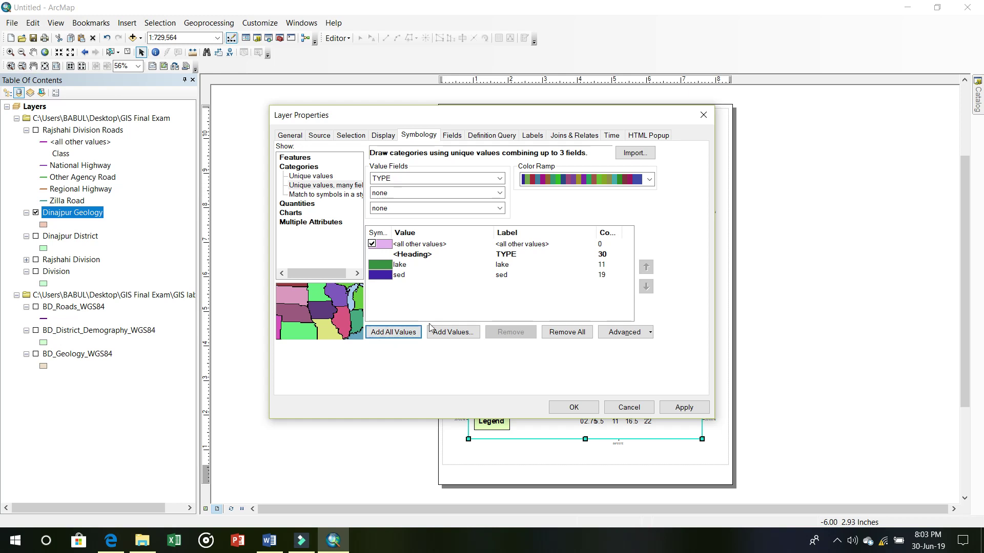
Apply a dark multicolour ramp that gives a reddish-brown lake class and a green sed class
left_click(649, 179)
scroll(648, 270, "up", 3)
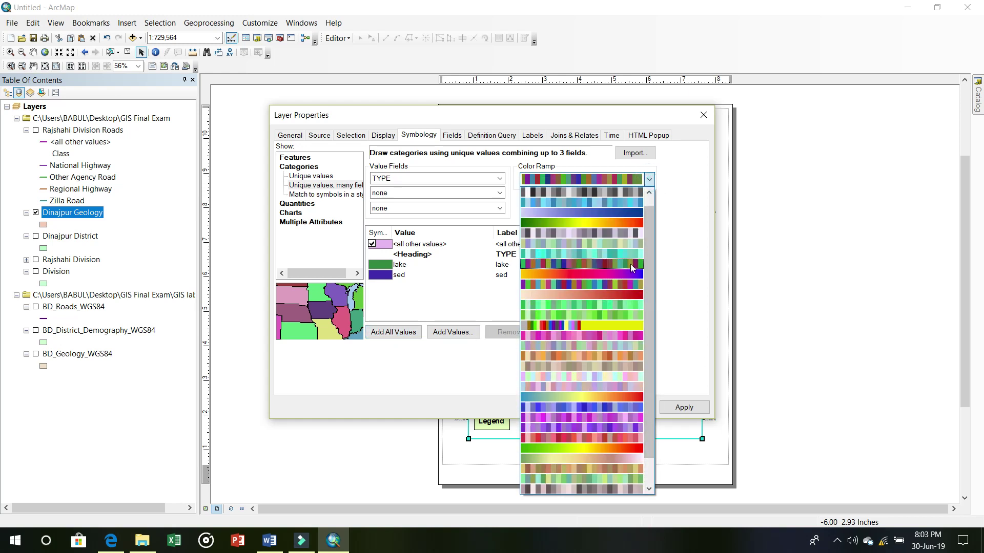
left_click(631, 263)
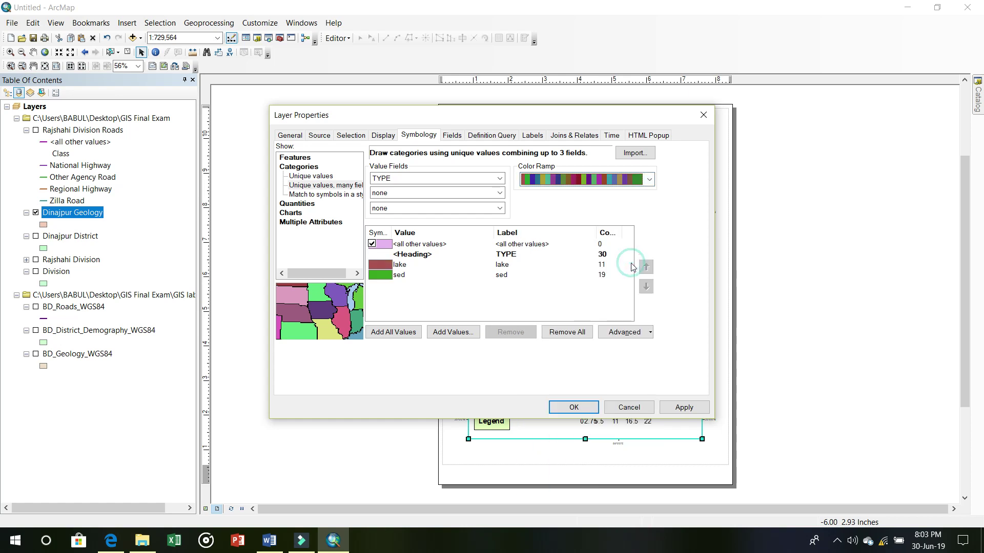
left_click(687, 408)
left_click(568, 408)
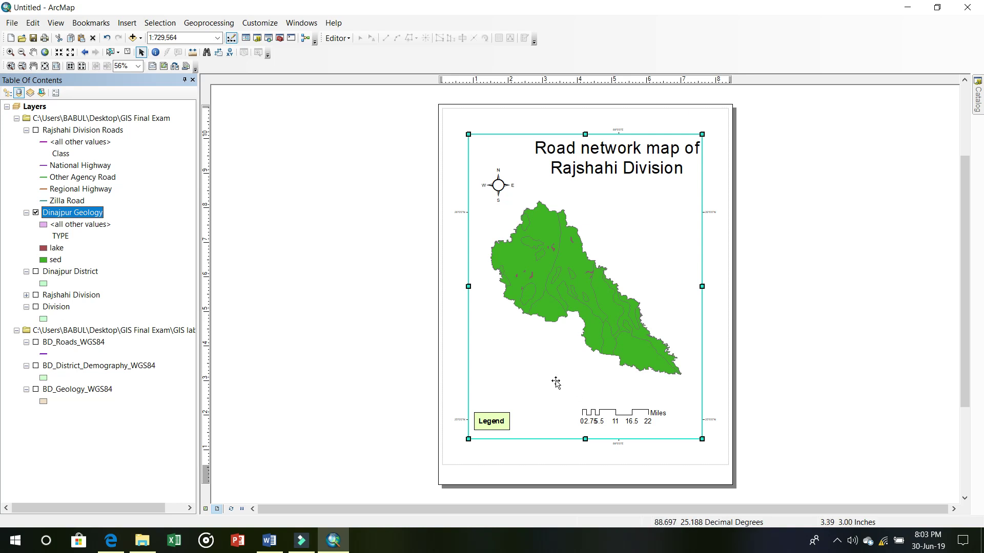
Delete the old legend from the page layout
left_click(494, 421)
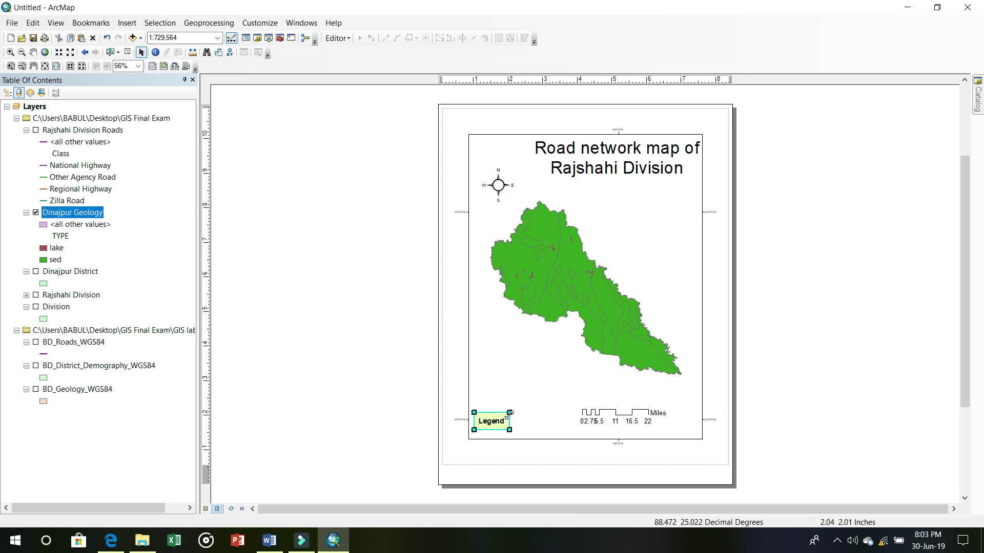
right_click(502, 418)
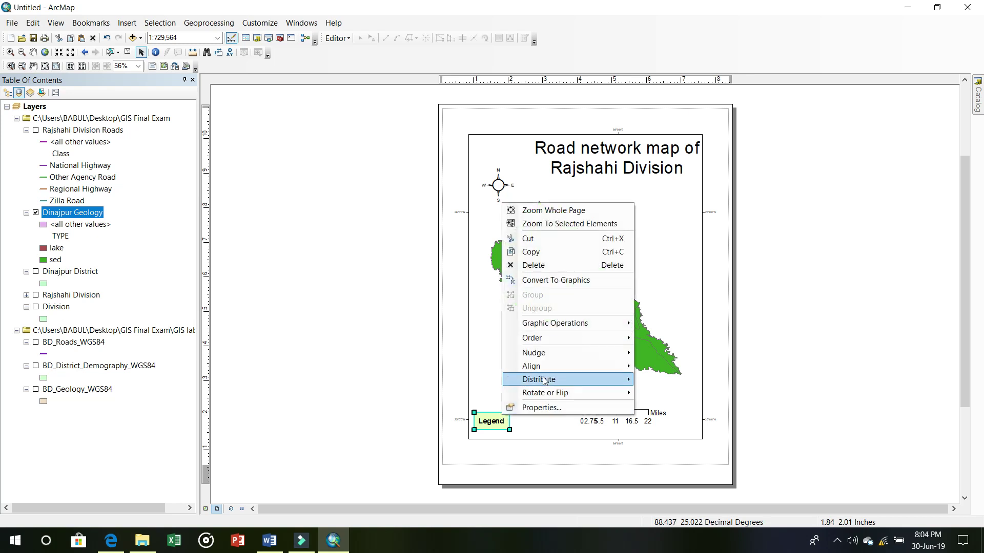
left_click(544, 265)
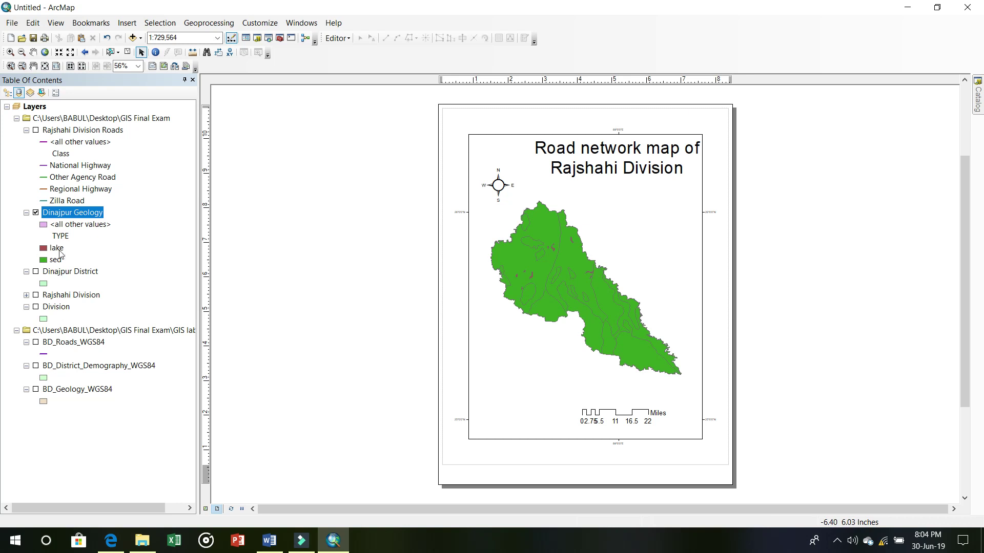
Apply a teal multicolour ramp to the TYPE classes of the Dinajpur Geology layer
left_click(69, 225)
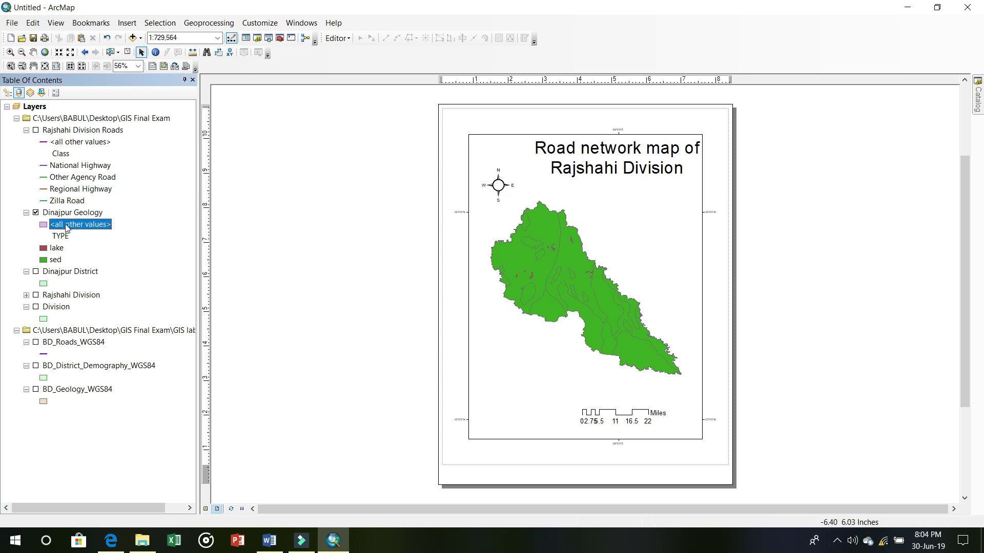
right_click(70, 214)
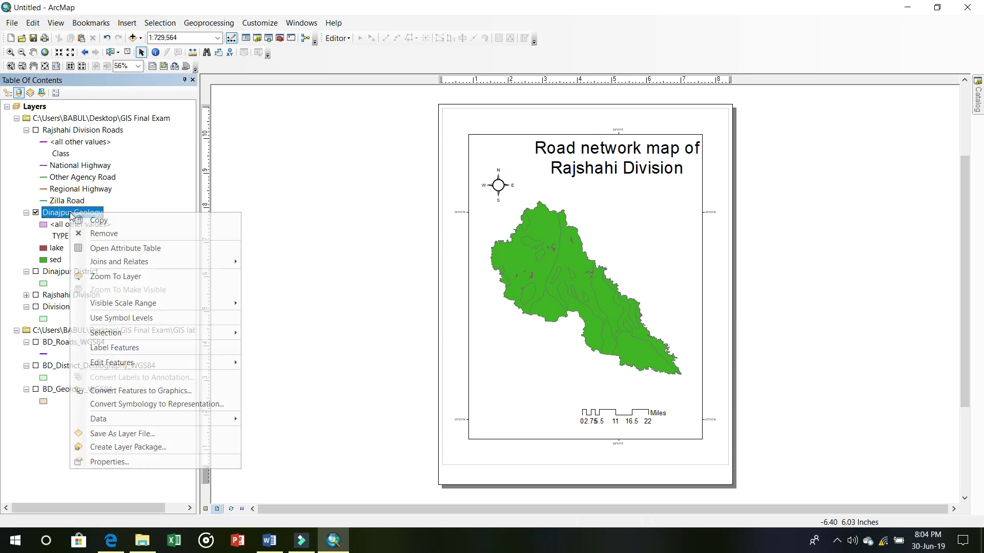
left_click(133, 464)
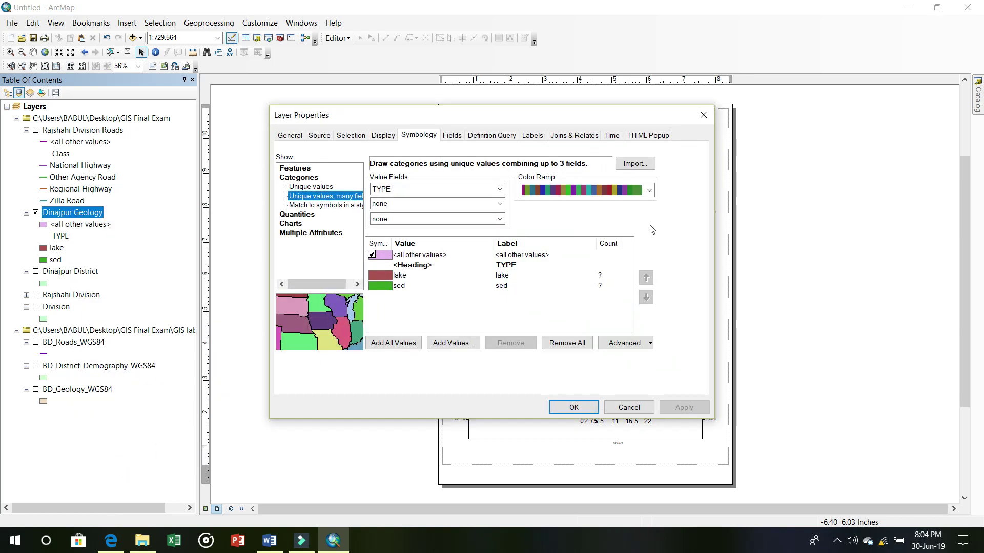
left_click(649, 190)
left_click_drag(647, 267, 647, 220)
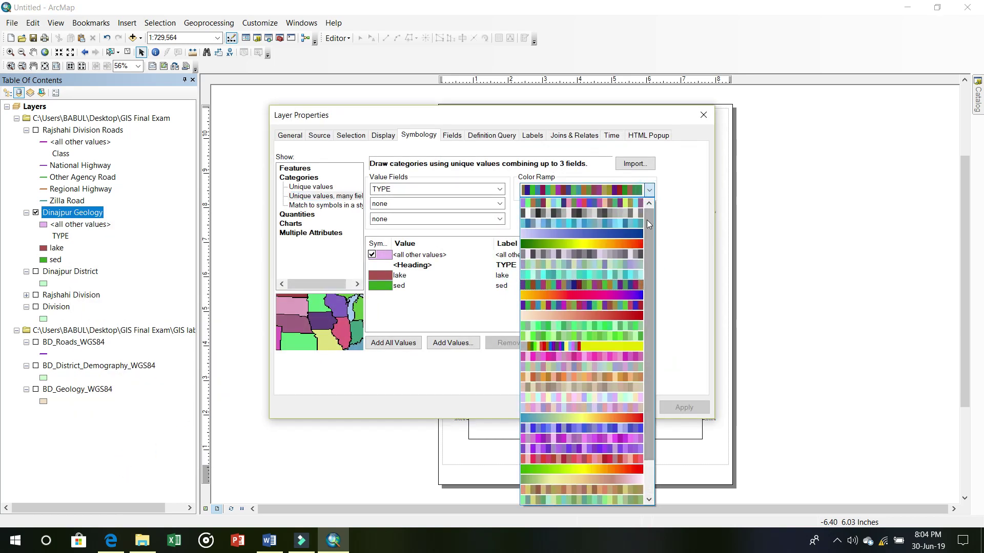
left_click(629, 275)
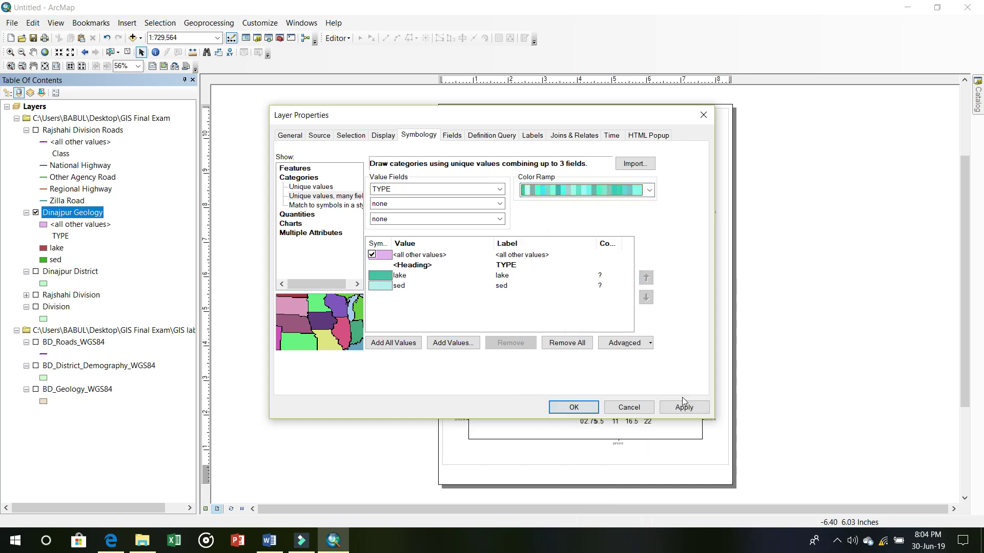
left_click(683, 407)
left_click(578, 407)
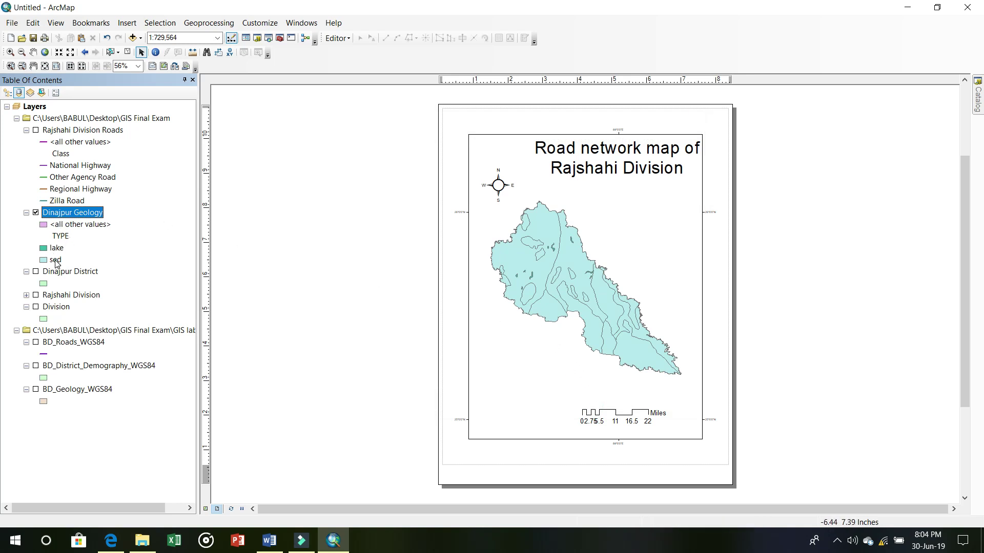
Give the sed class symbol a red fill and a red outline with a width of 2
left_click(56, 261)
left_click(46, 261)
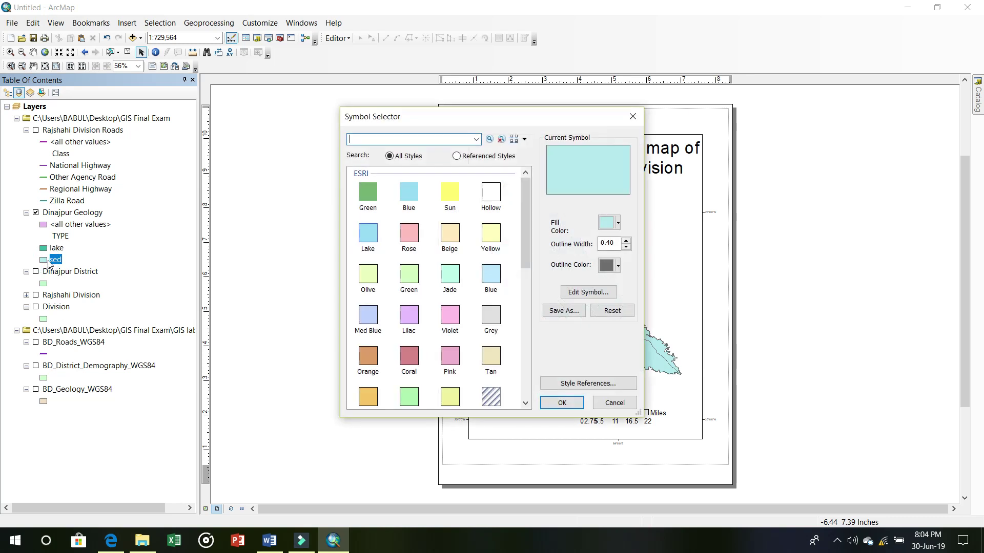
left_click(609, 223)
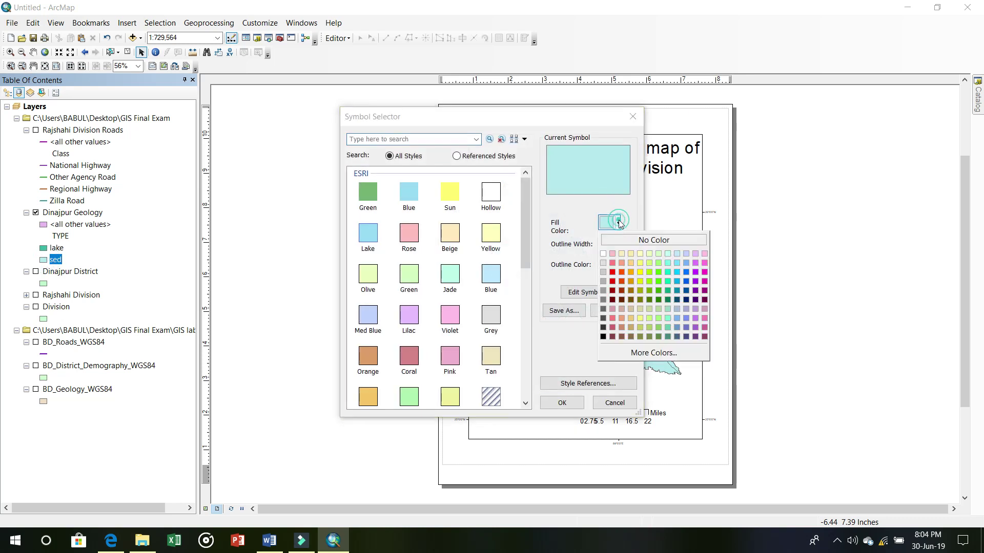
left_click(613, 272)
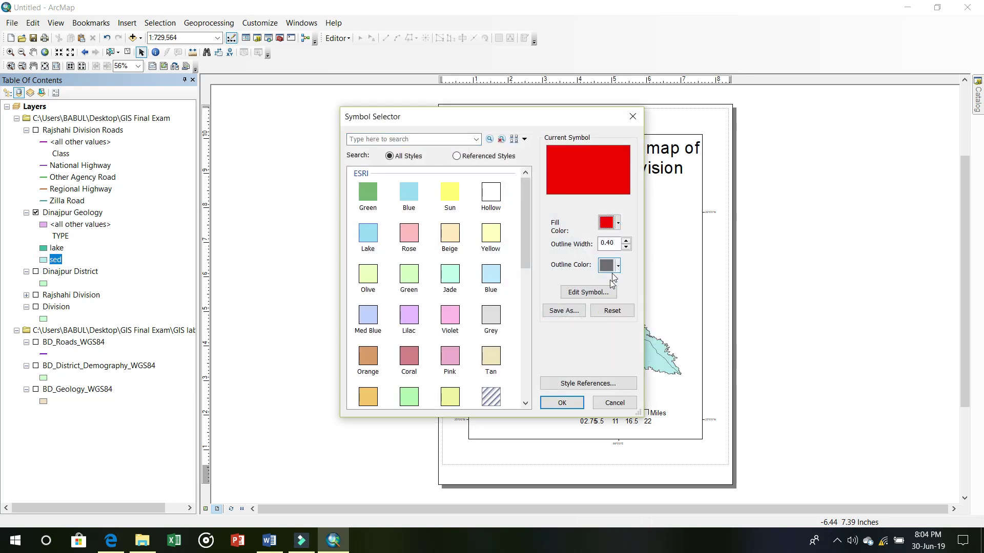
left_click(626, 241)
left_click(626, 240)
left_click(615, 267)
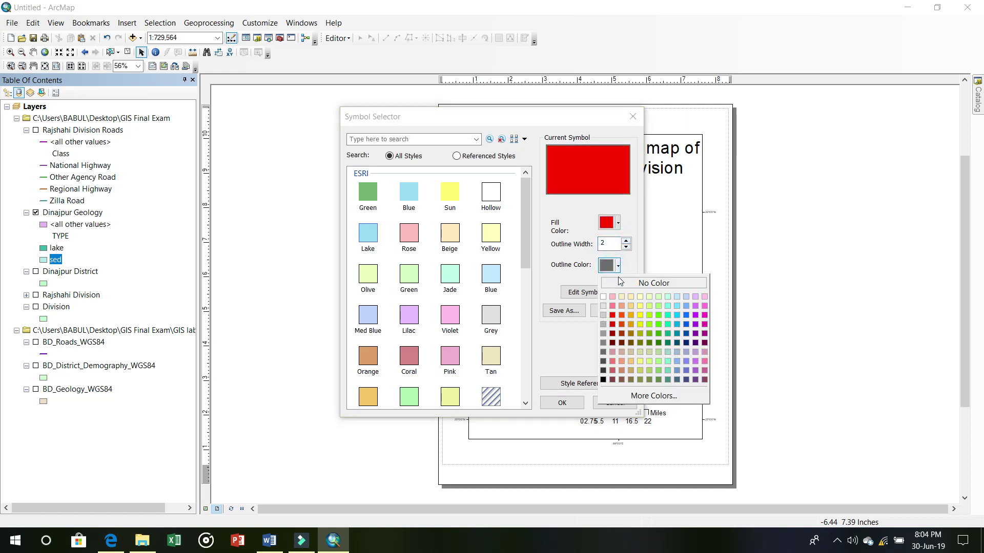
left_click(613, 315)
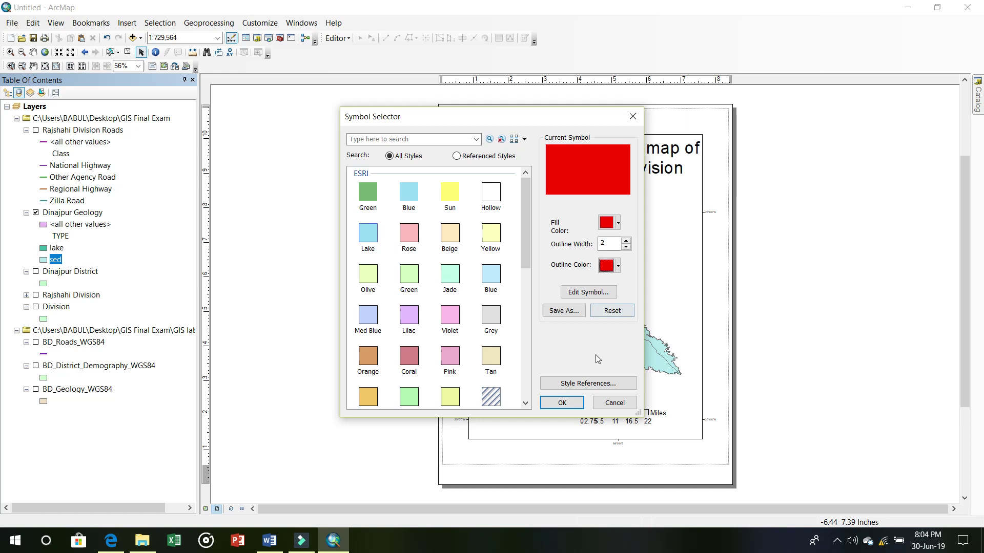
left_click(576, 400)
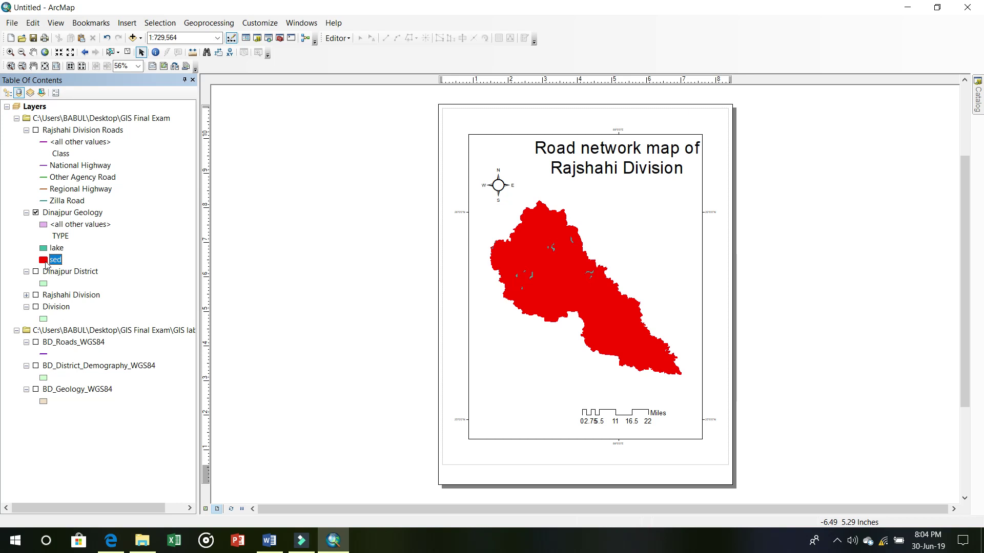
Apply the cream-to-dark-red colour ramp to the Dinajpur Geology classes and turn on the layer's feature labels
right_click(66, 217)
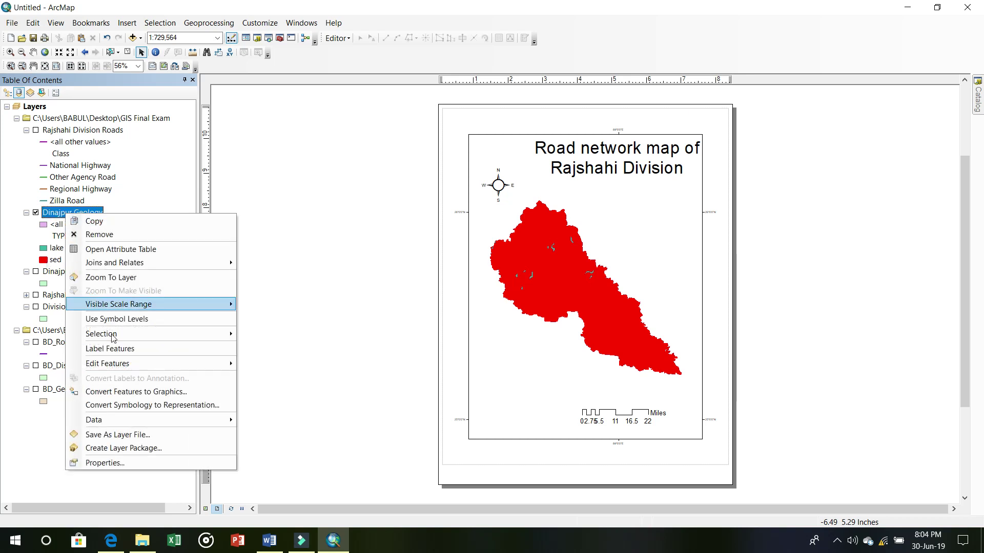
left_click(154, 464)
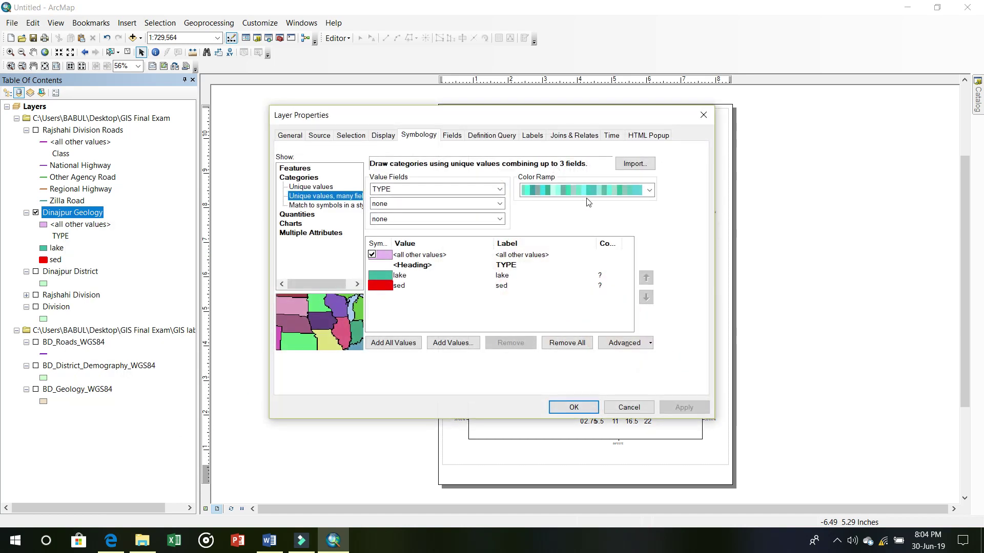
left_click(649, 190)
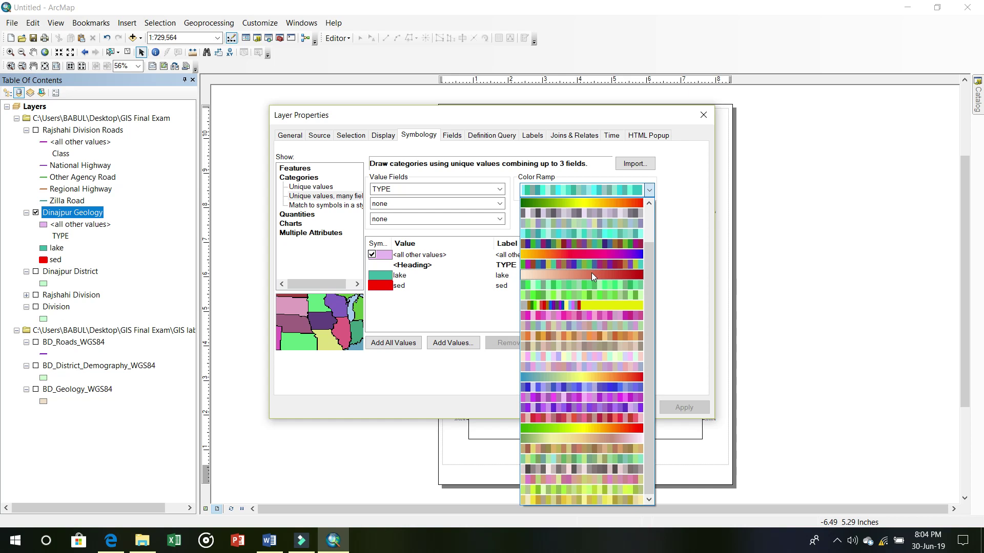
left_click(590, 274)
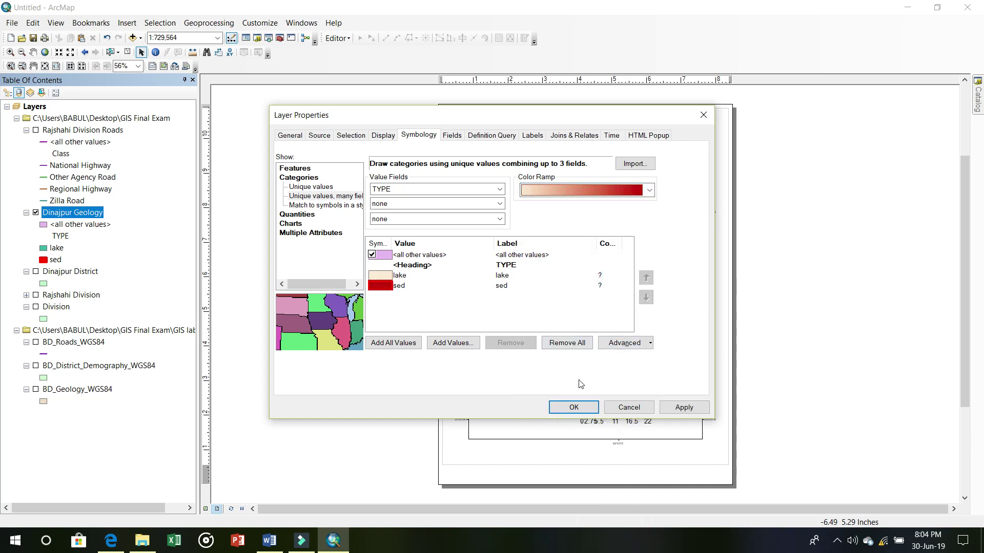
left_click(649, 191)
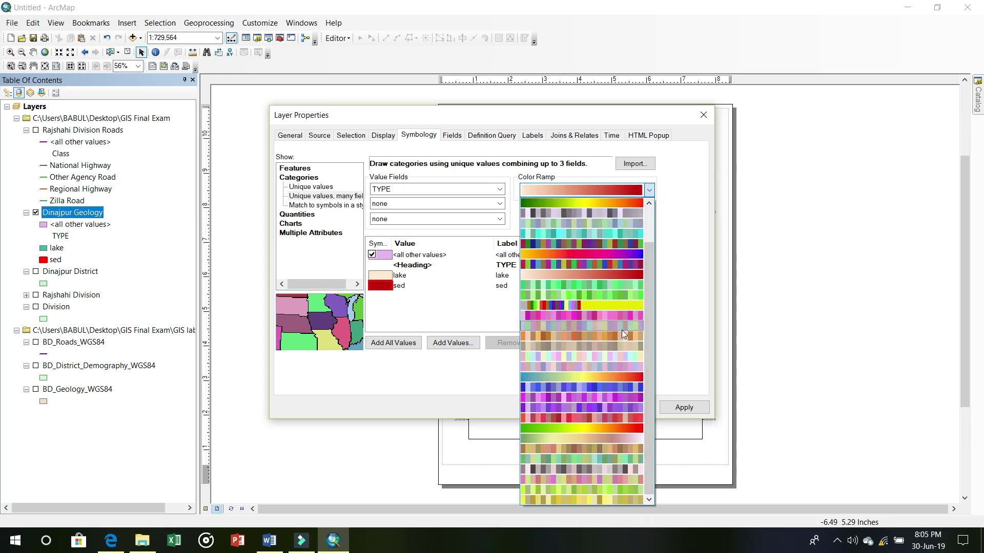
left_click(620, 347)
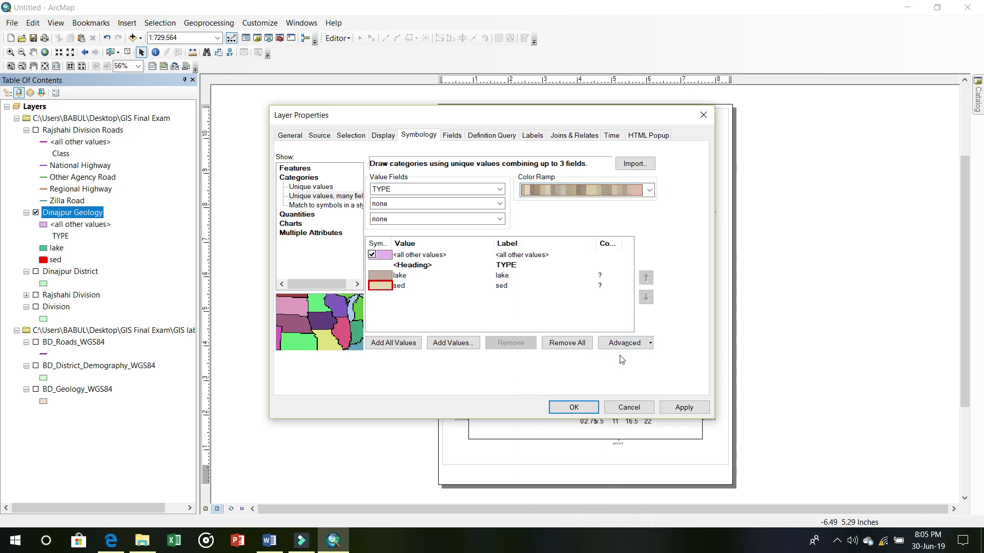
left_click(649, 190)
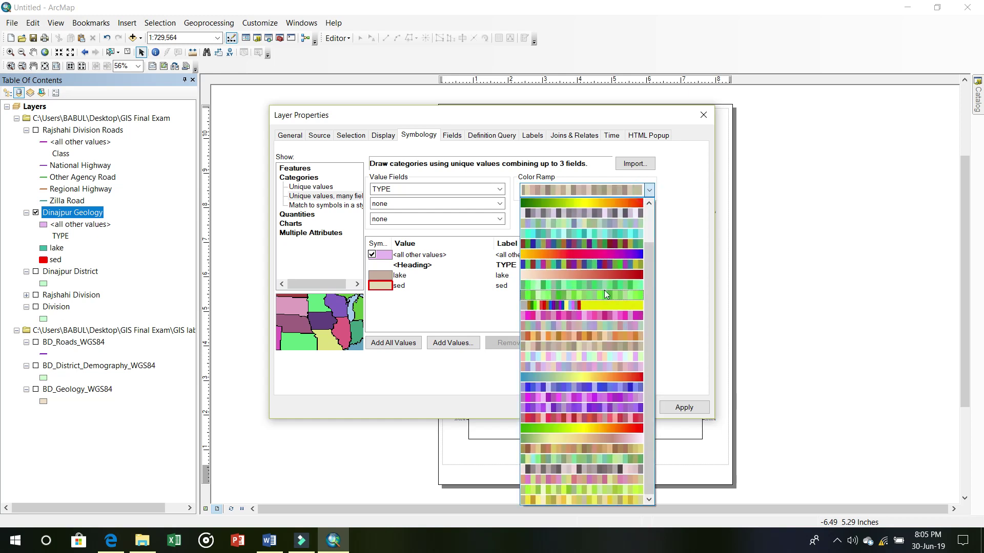
left_click(607, 273)
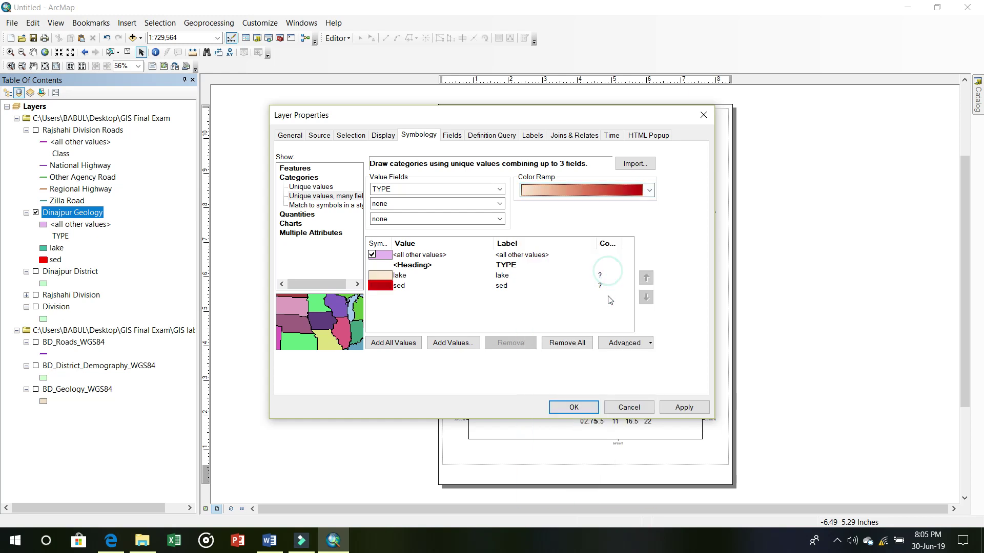
left_click(684, 408)
left_click(580, 407)
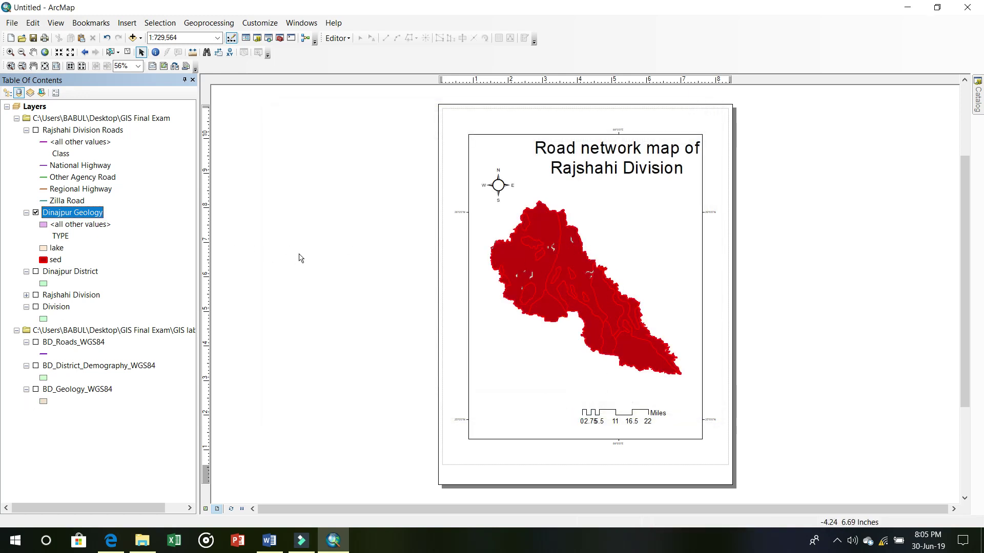
right_click(102, 215)
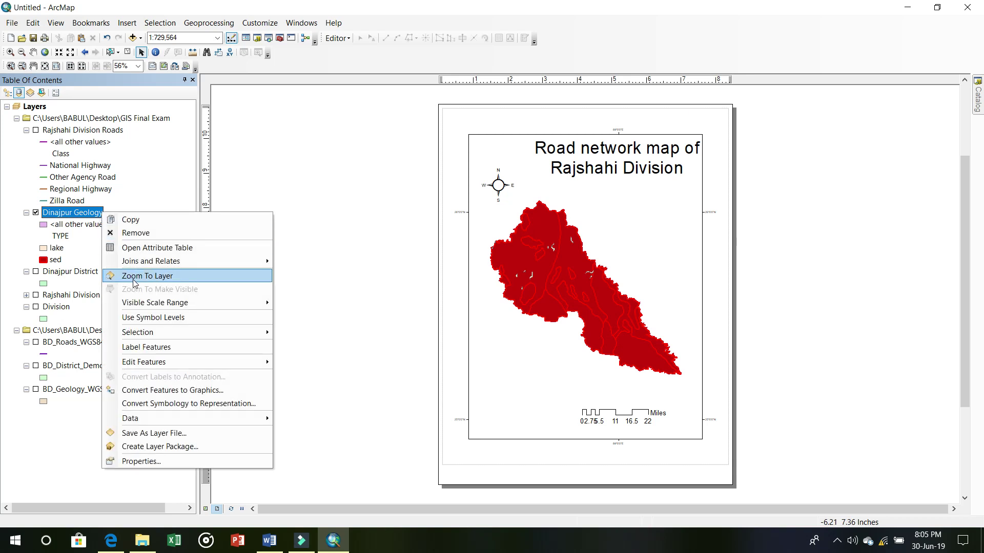
left_click(147, 348)
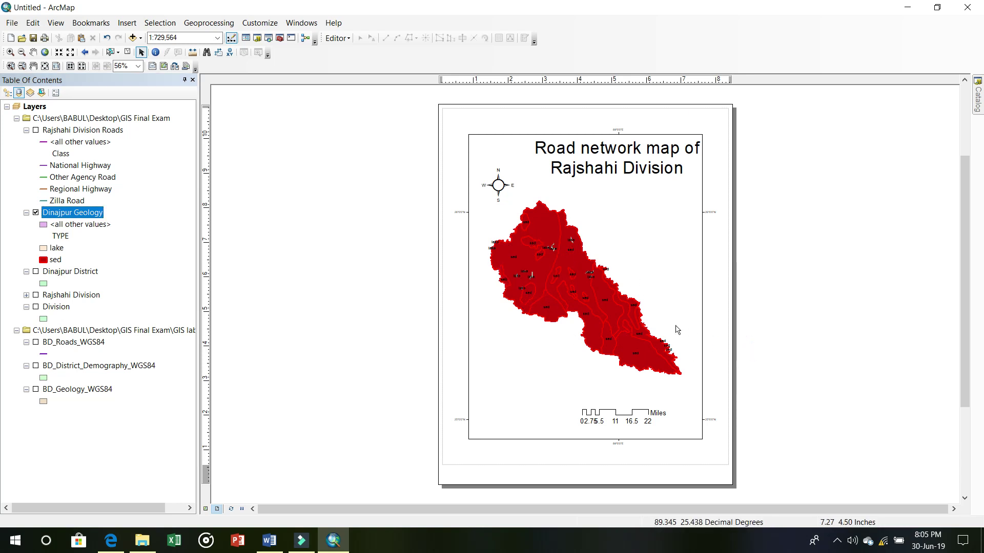
Replace the map title's text with "geology map of Dinajpur District." copied from the third task in the Word document
double_click(629, 167)
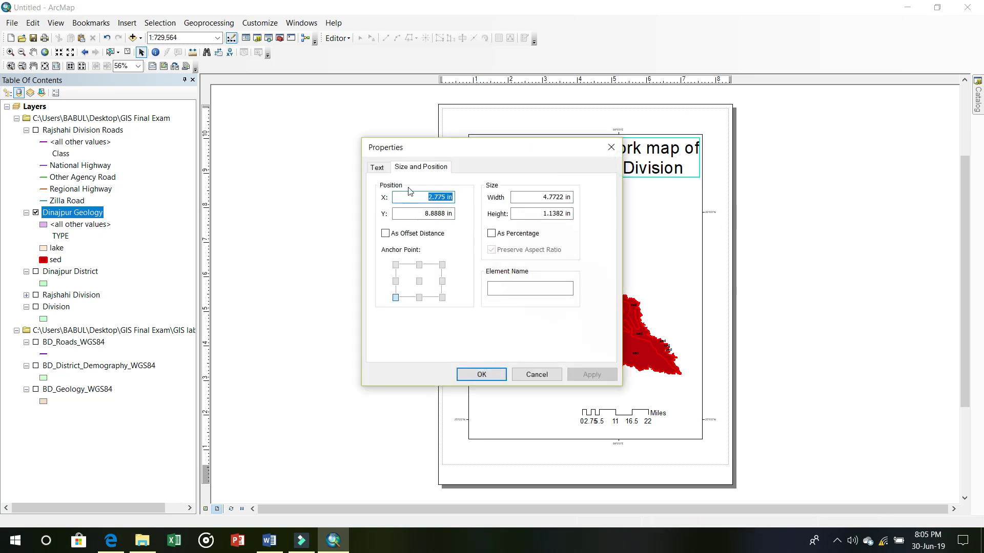
left_click(377, 167)
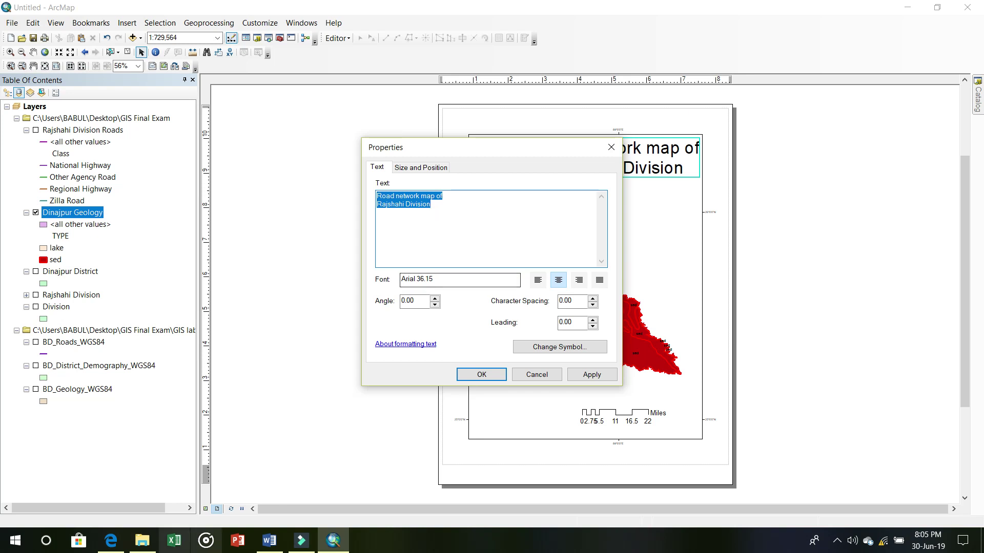
left_click(269, 540)
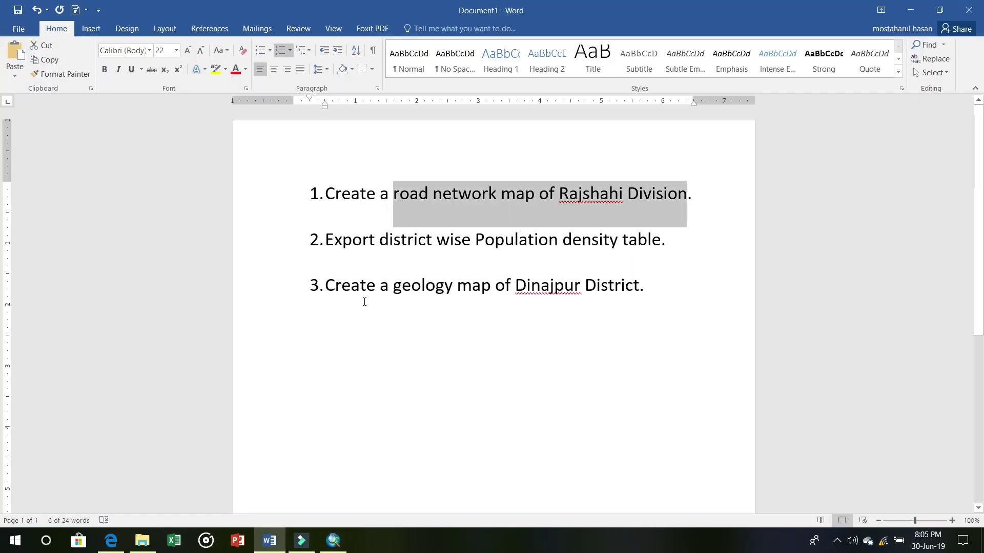
left_click_drag(436, 291, 683, 295)
key("ctrl+c")
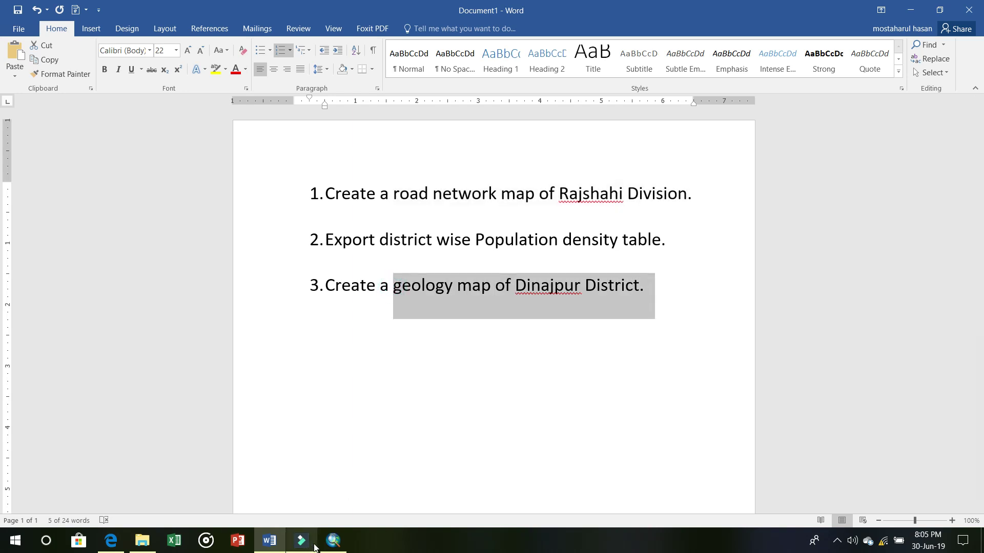
left_click(333, 541)
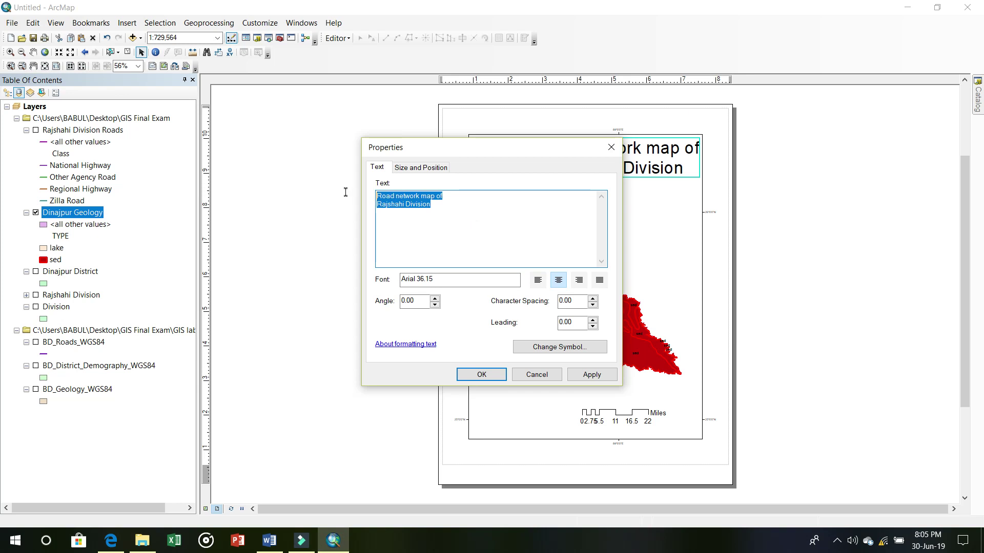
key("Delete")
key("ctrl+v")
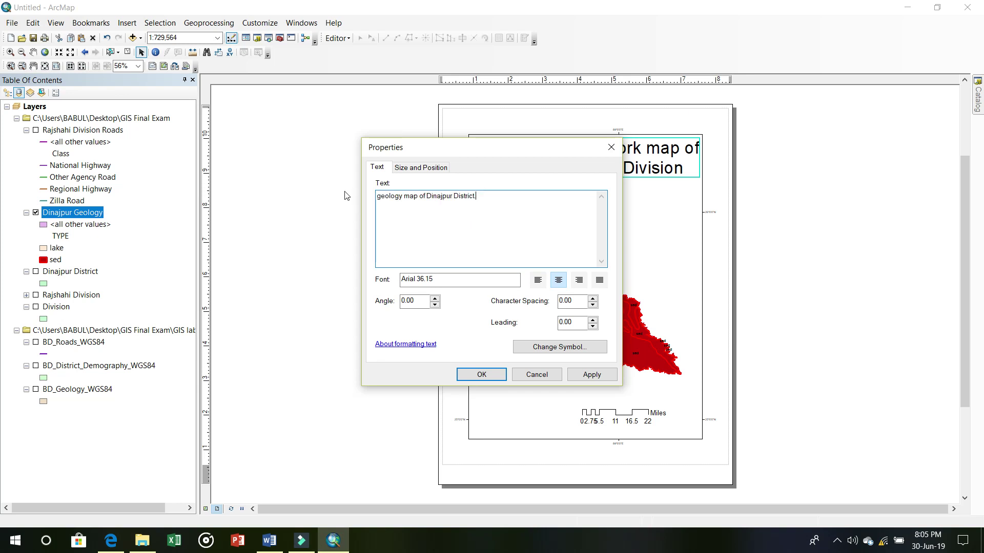
Capitalize the title's first word as "Geology", break the line before "Dinajpur District." and apply the title to the layout
key("BackSpace")
type("D")
key("BackSpace")
type("G")
left_click(426, 196)
key("Return")
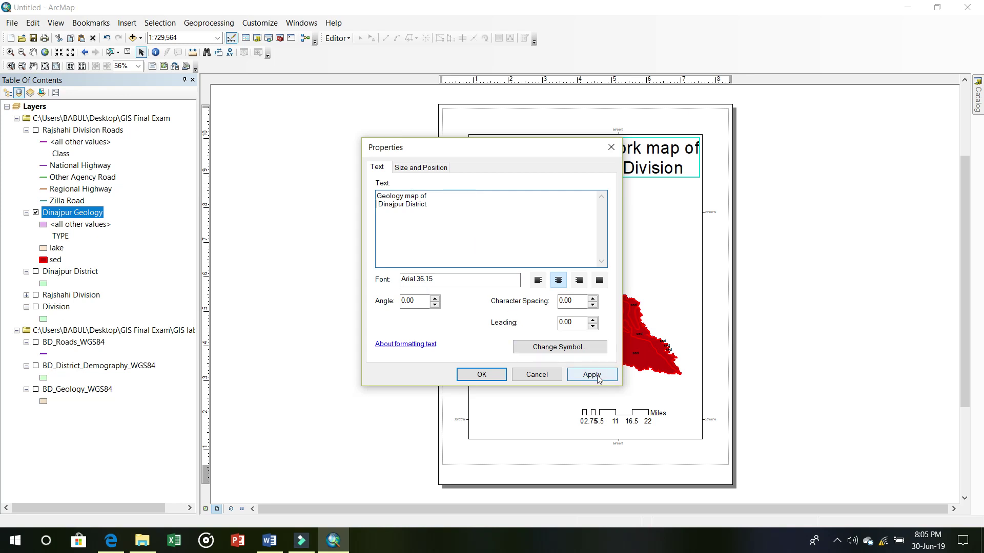
left_click(403, 167)
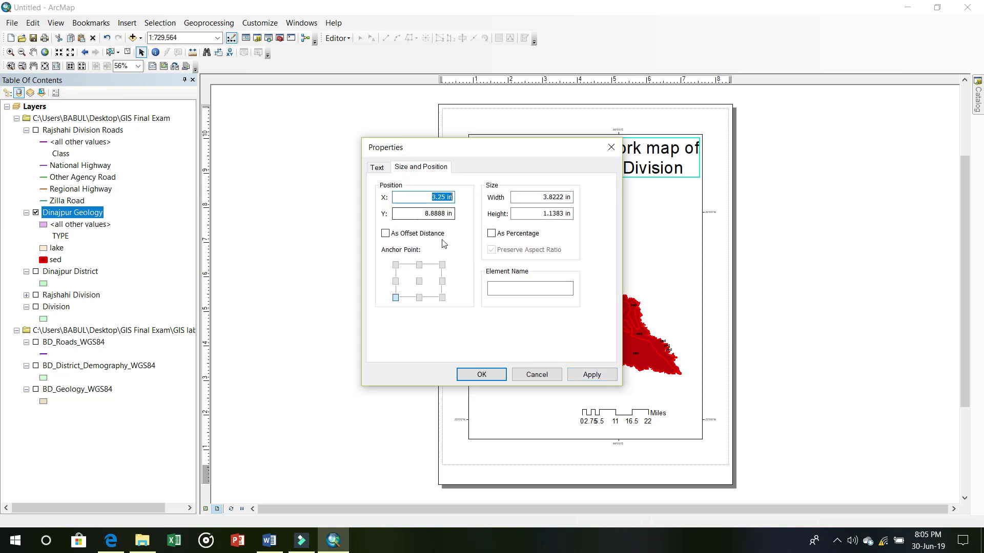
left_click(382, 169)
left_click(591, 374)
left_click(482, 374)
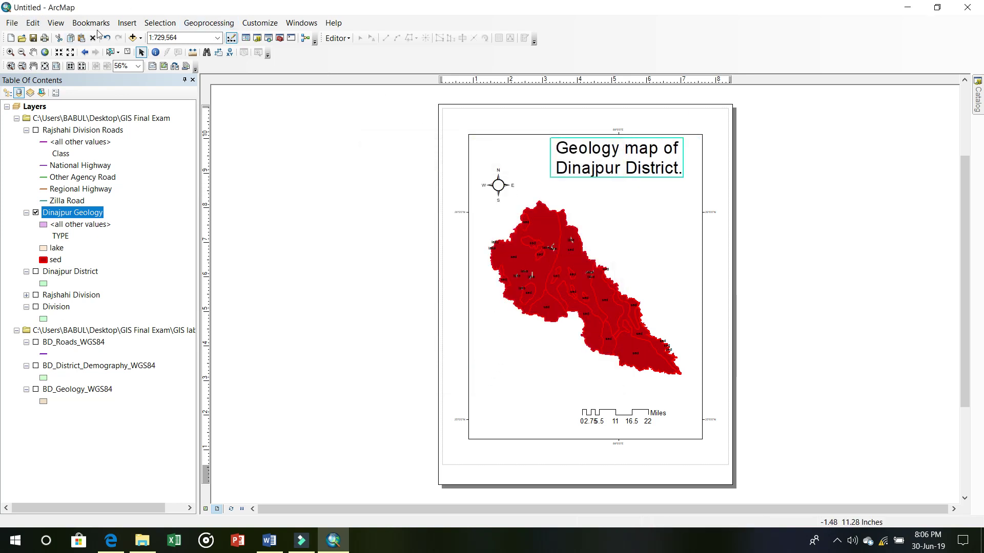
Insert a legend for the Dinajpur Geology layer with the default wizard settings and move it to the lower-left corner of the map frame
left_click(126, 23)
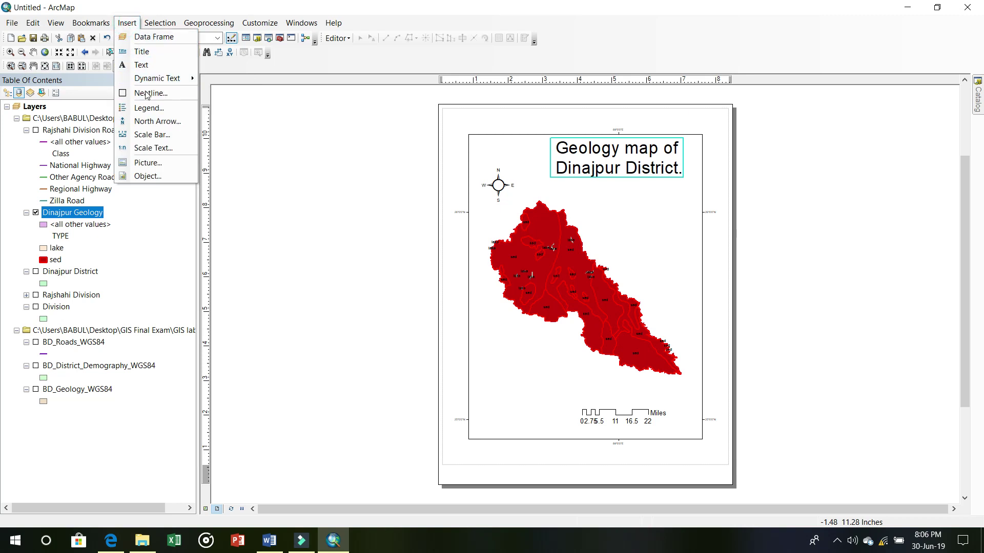
left_click(148, 108)
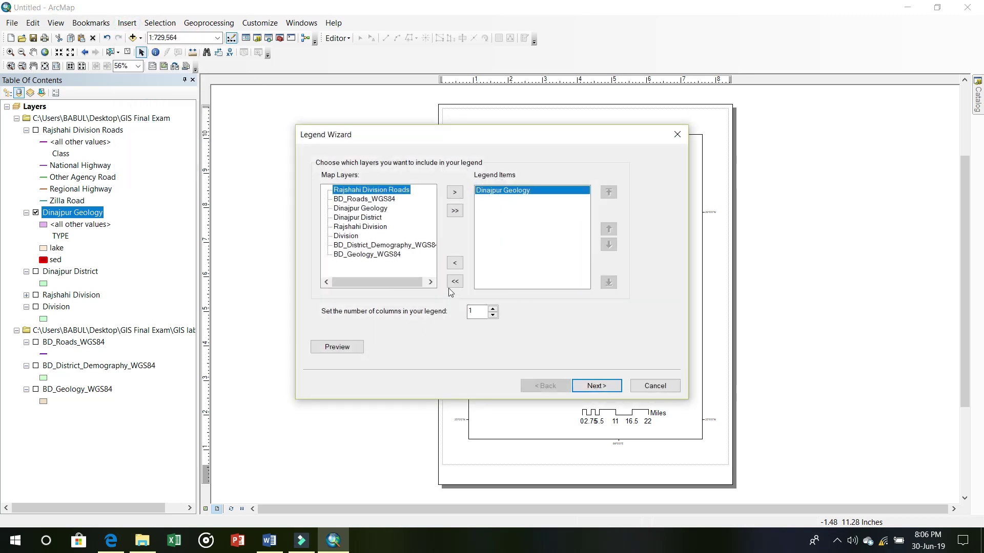
left_click(607, 390)
left_click(604, 388)
left_click(605, 388)
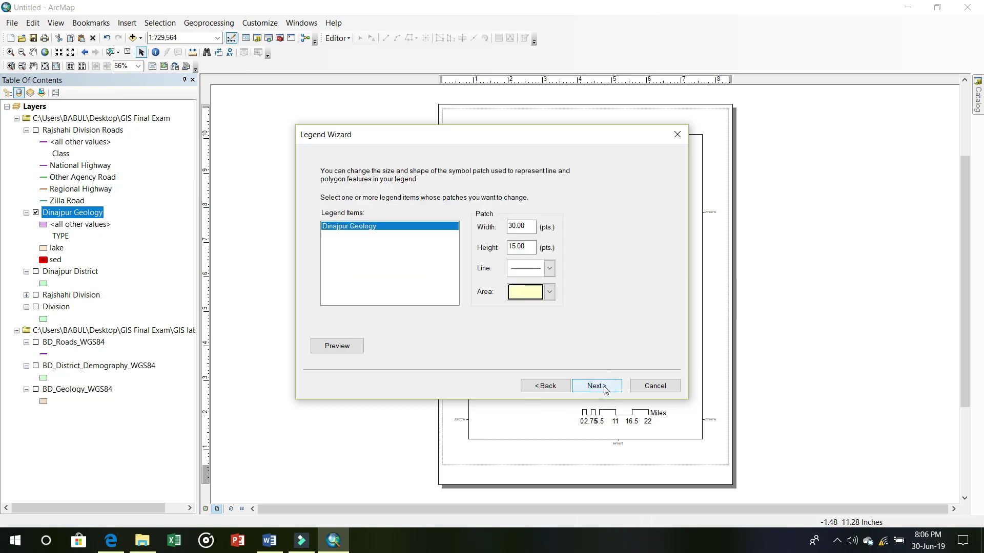
left_click(609, 387)
left_click(601, 385)
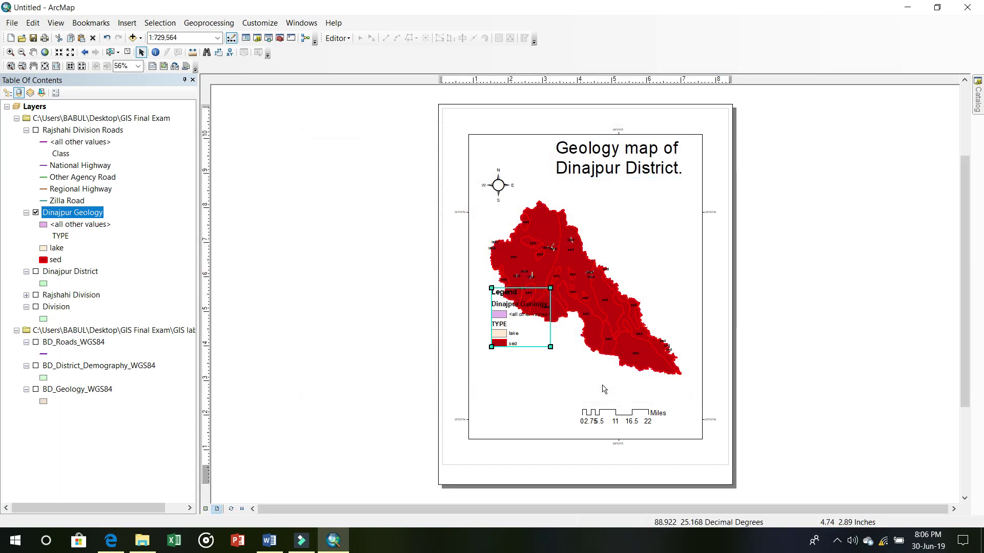
left_click_drag(519, 290, 512, 359)
left_click(771, 357)
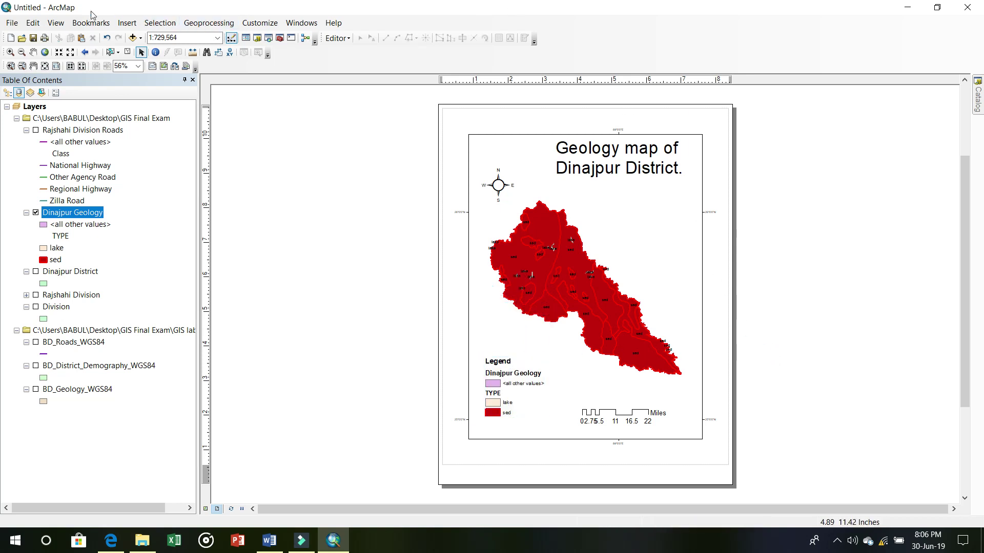
Export the map layout as a 300 dpi JPEG named "Dinajpur Geology.jpg" in the GIS Final Exam folder
left_click(11, 25)
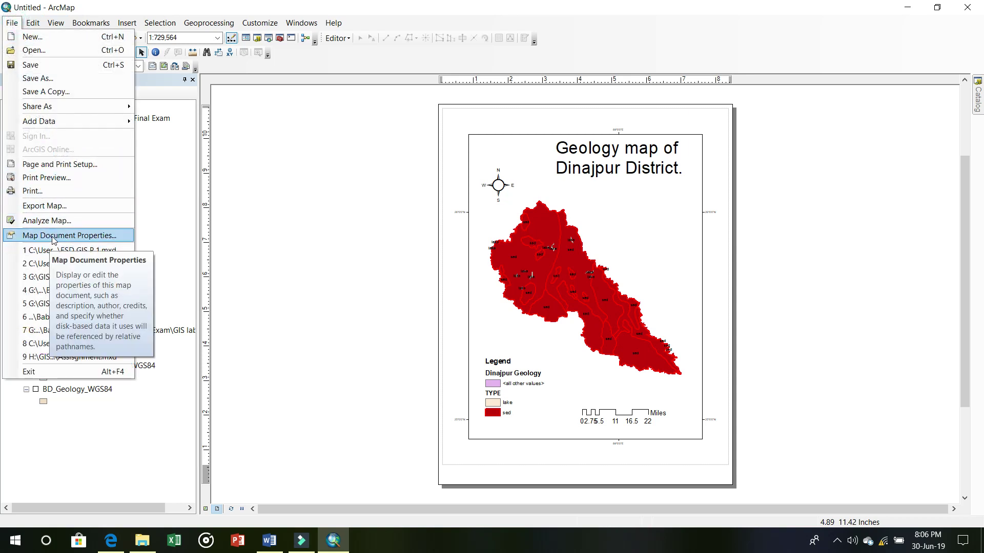
left_click(49, 210)
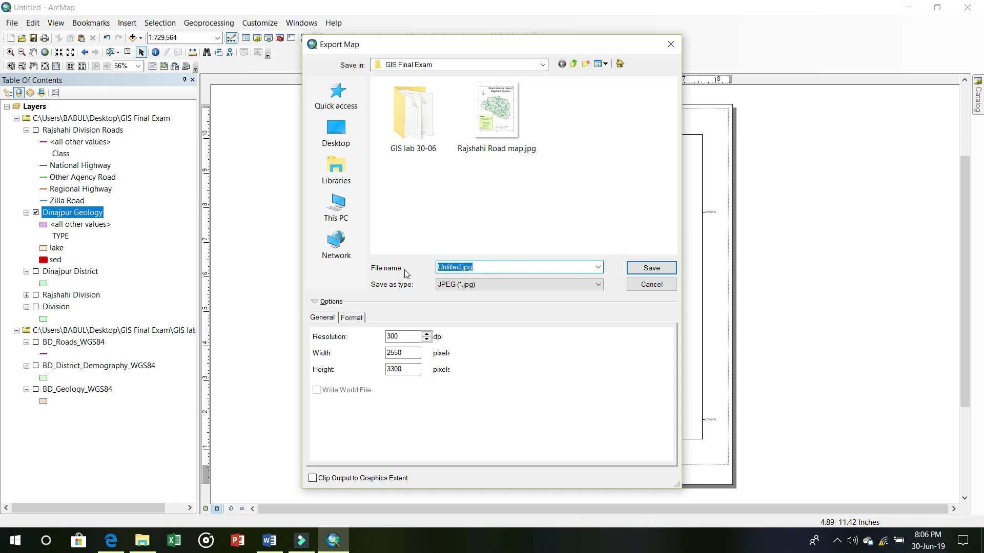
type("D")
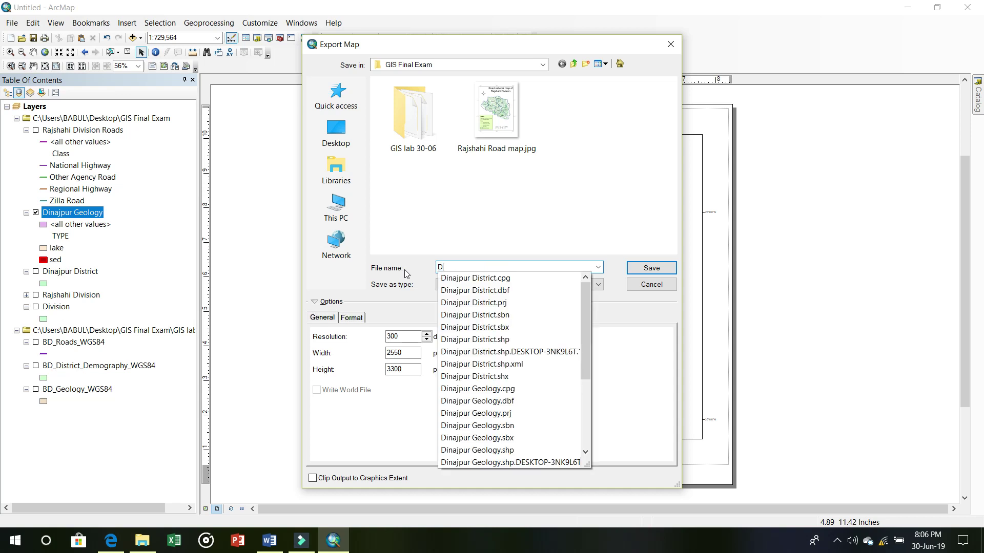
type("inaj")
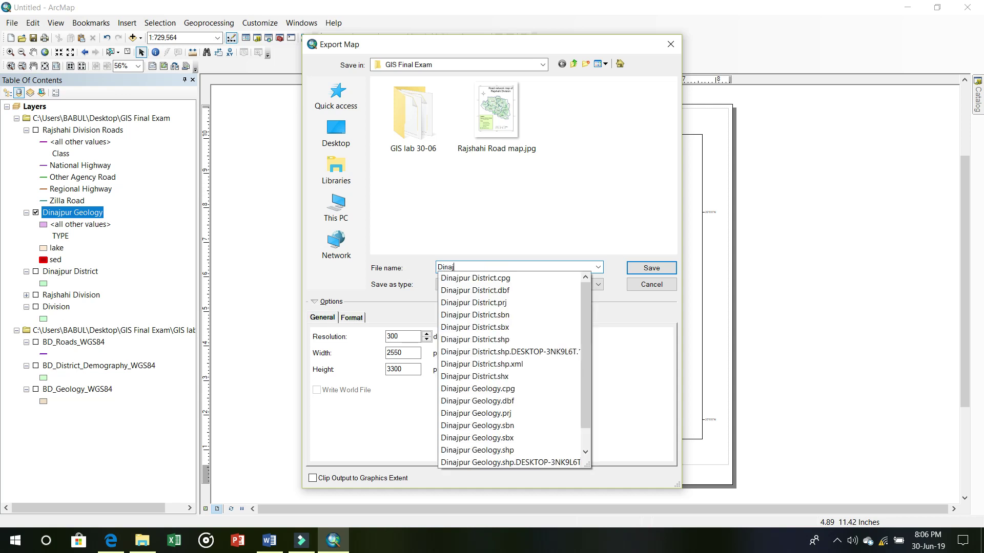
type("pur Gr")
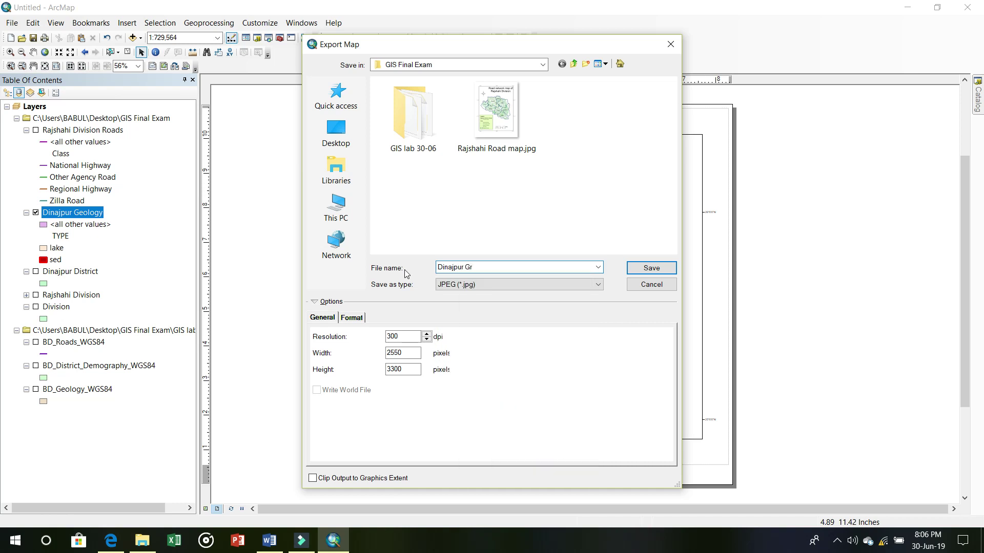
key("BackSpace")
type("eology")
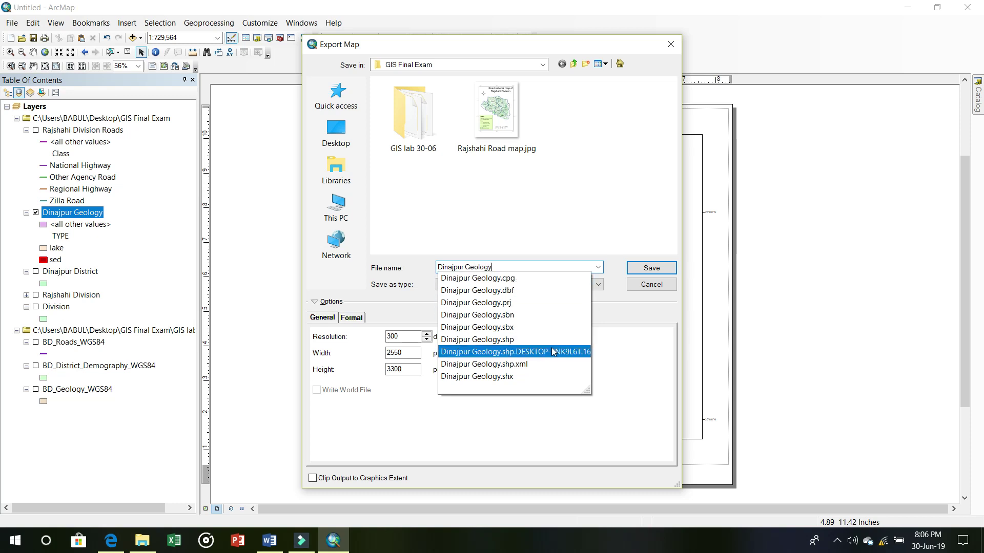
left_click(622, 333)
left_click(597, 284)
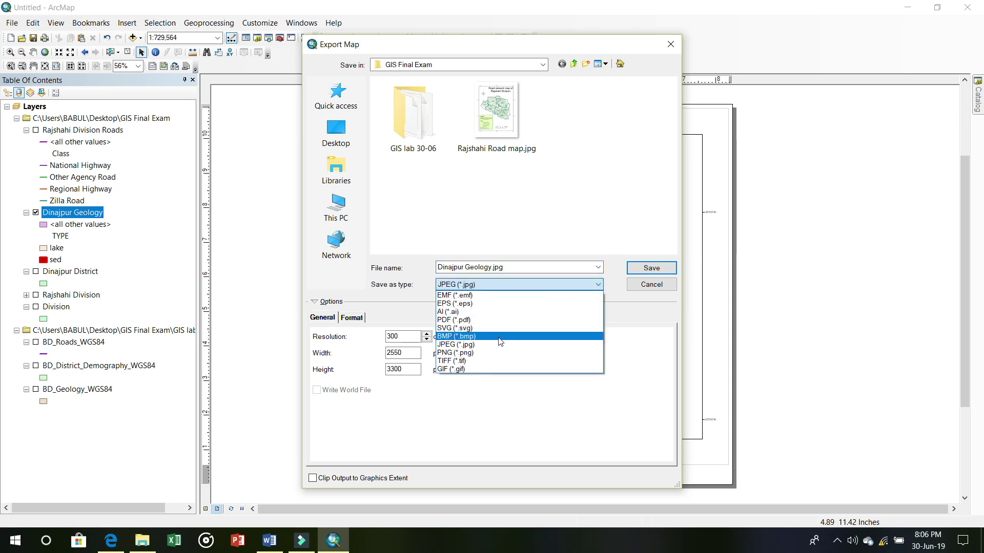
left_click(480, 347)
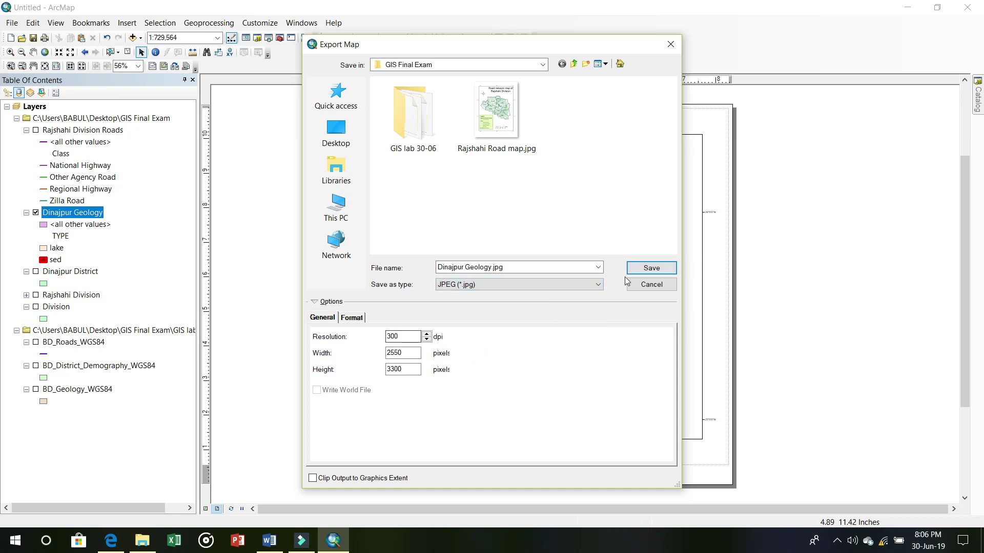
left_click(647, 268)
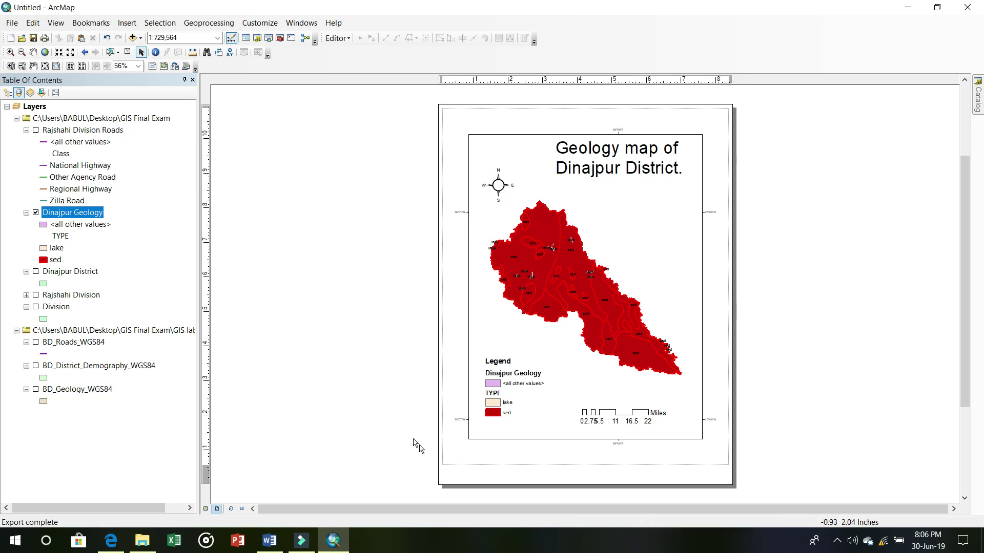
Switch to the Word document, review the exam task list and return to ArcMap
left_click(296, 512)
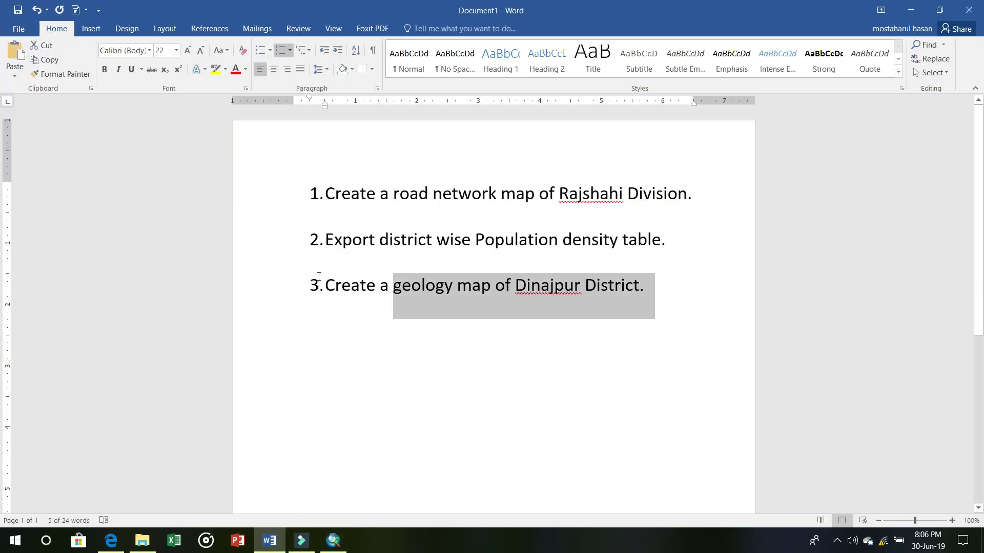
left_click(744, 333)
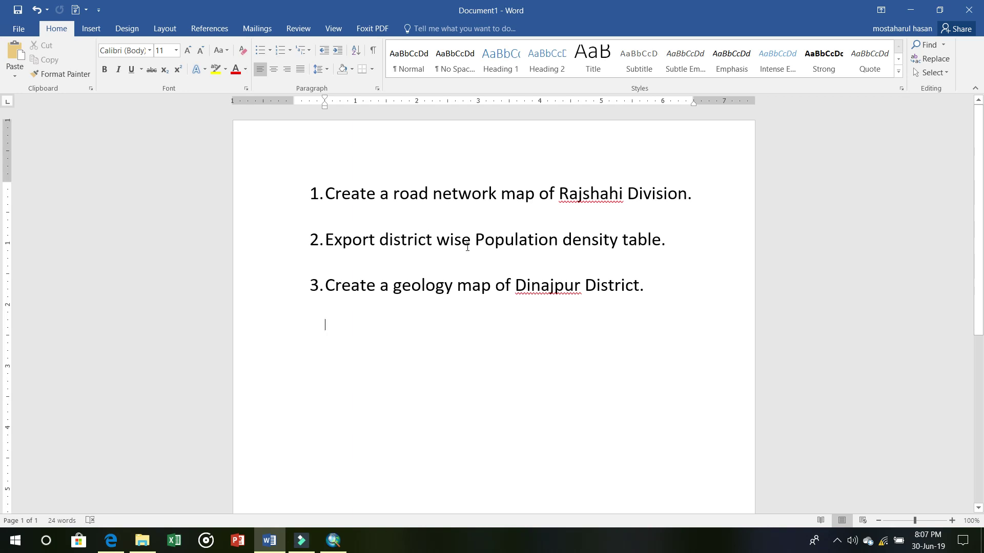
left_click(910, 10)
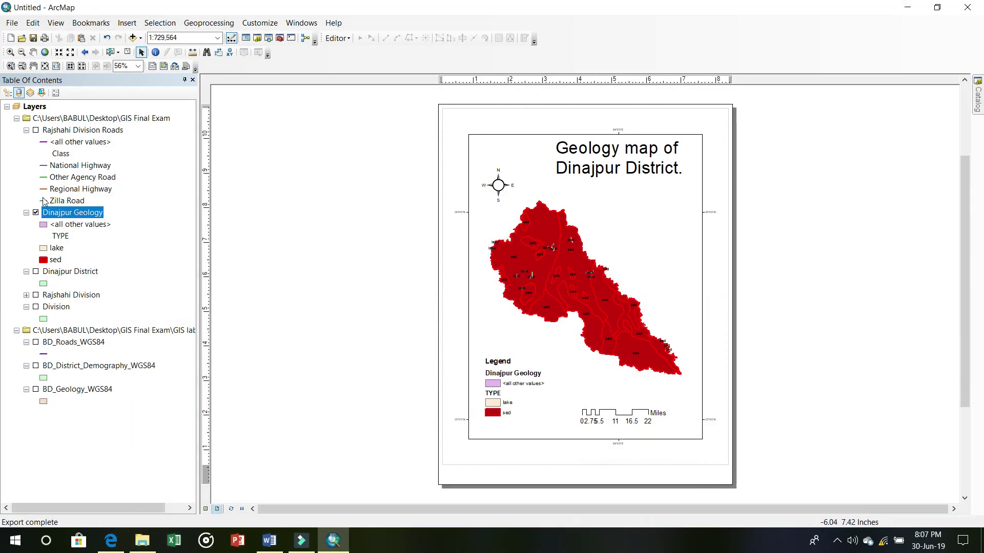
Show only the BD_District_Demography_WGS84 layer in data view at full extent and clear the selected features
left_click(35, 366)
left_click(206, 509)
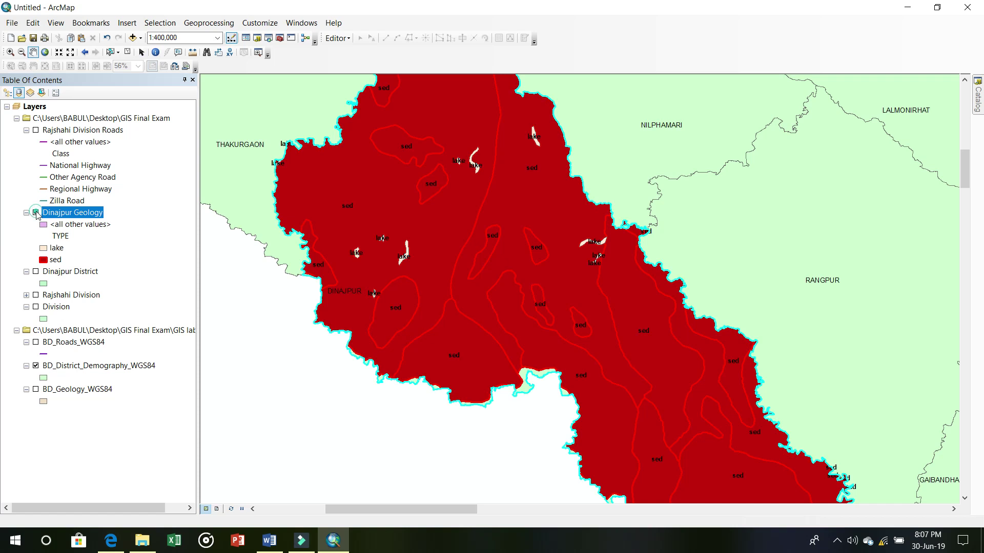
left_click(35, 212)
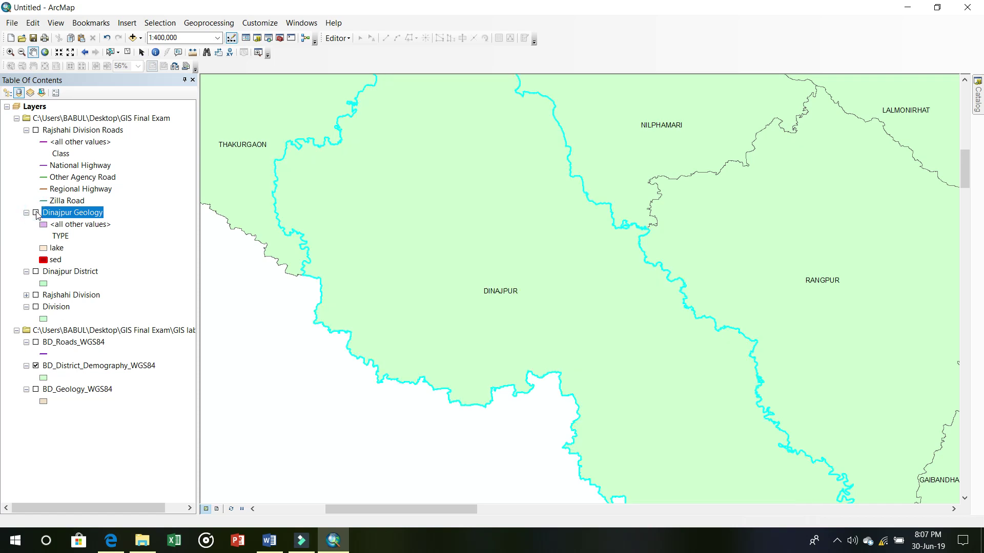
left_click(45, 53)
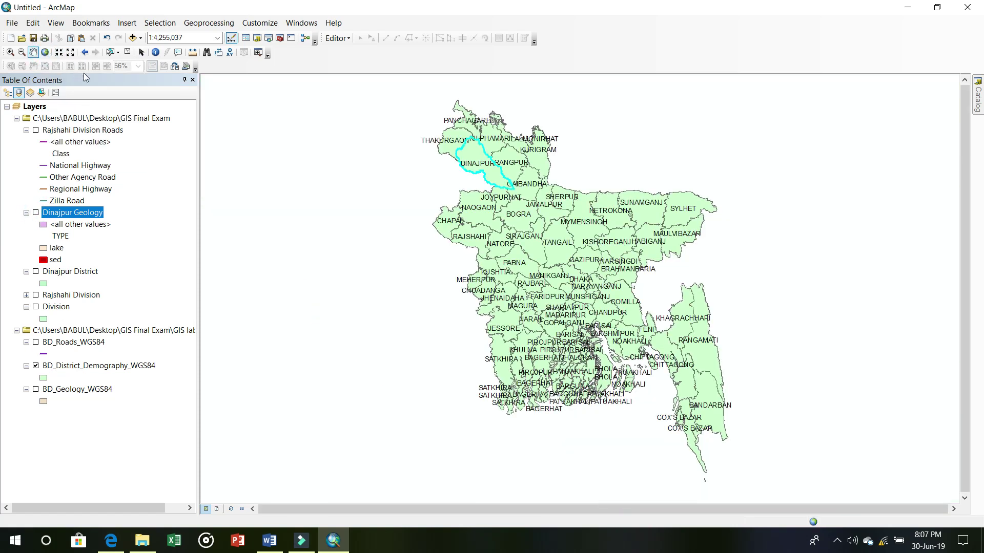
left_click(127, 52)
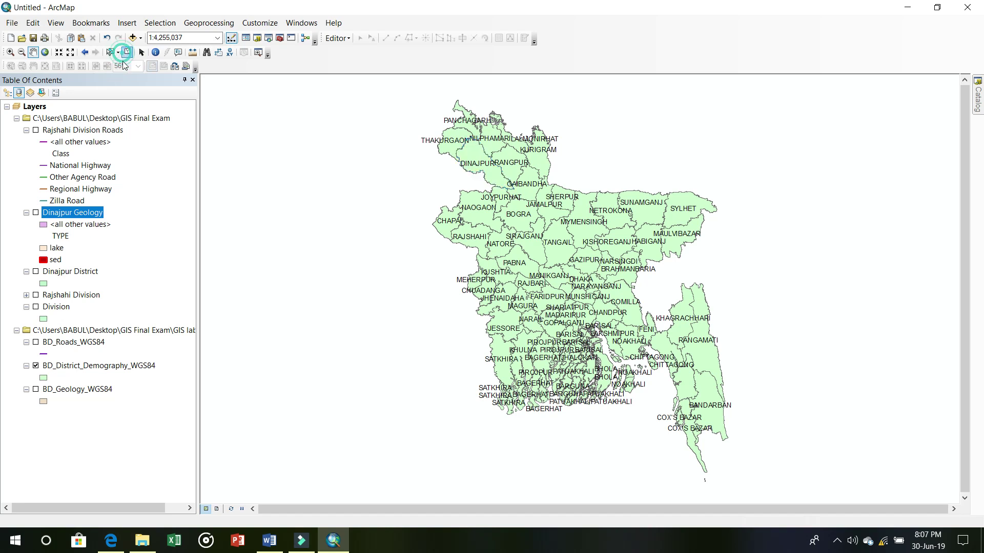
right_click(80, 217)
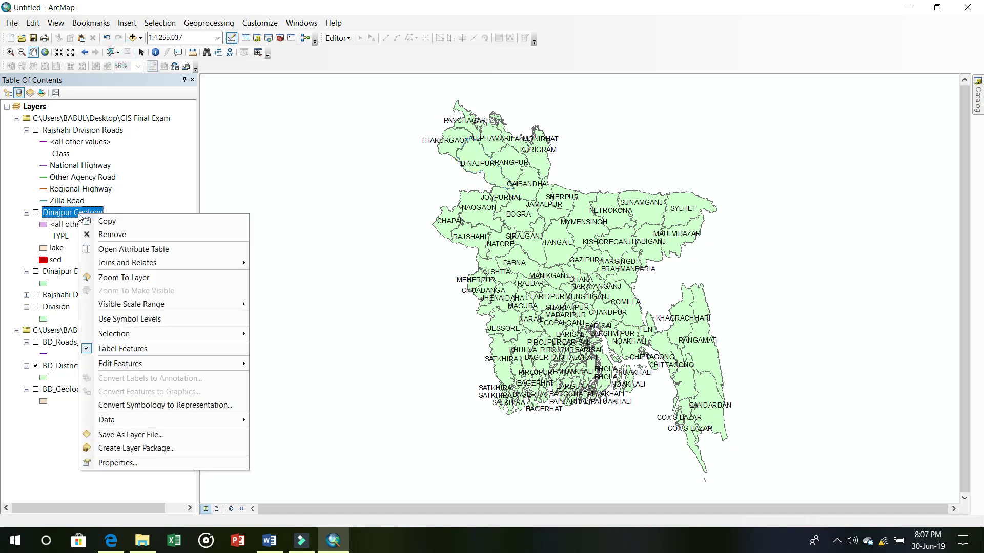
left_click(117, 249)
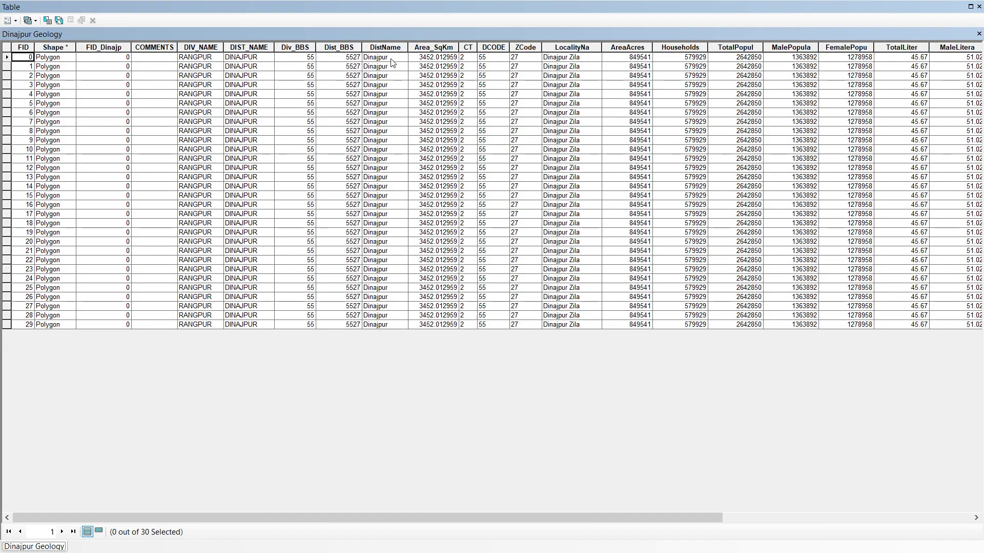
left_click(978, 6)
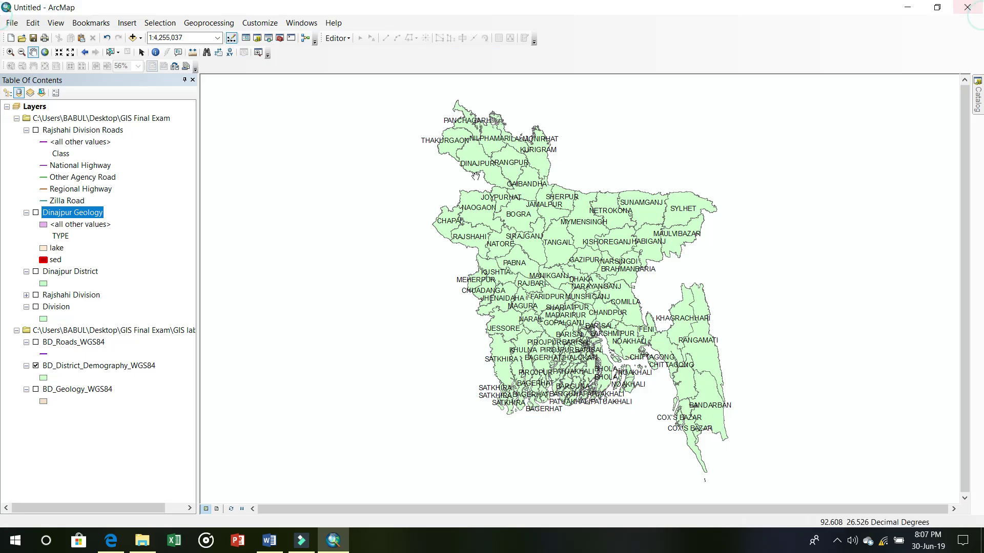
Add a Double field named "Popu_Densi" to the attribute table of the BD_District_Demography_WGS84 layer
right_click(63, 369)
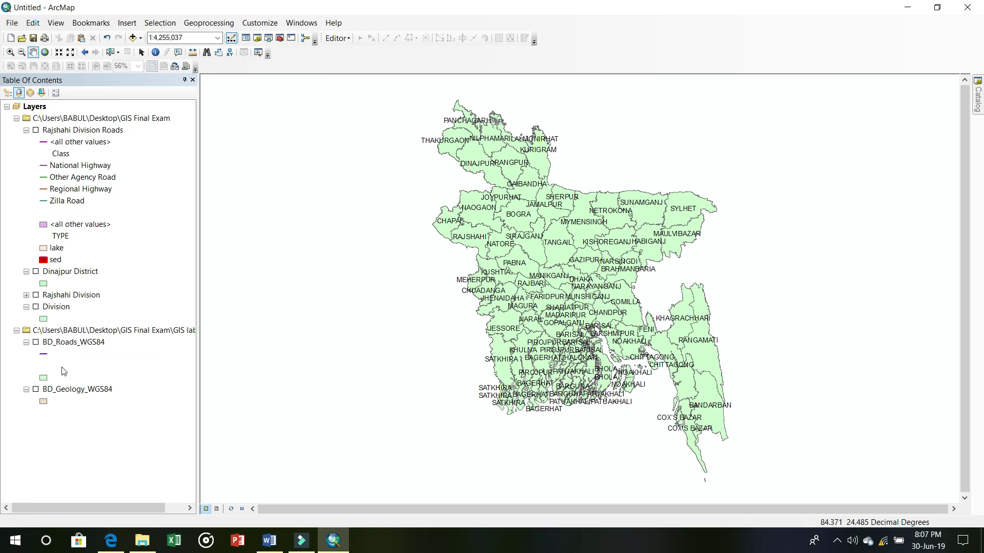
left_click(156, 145)
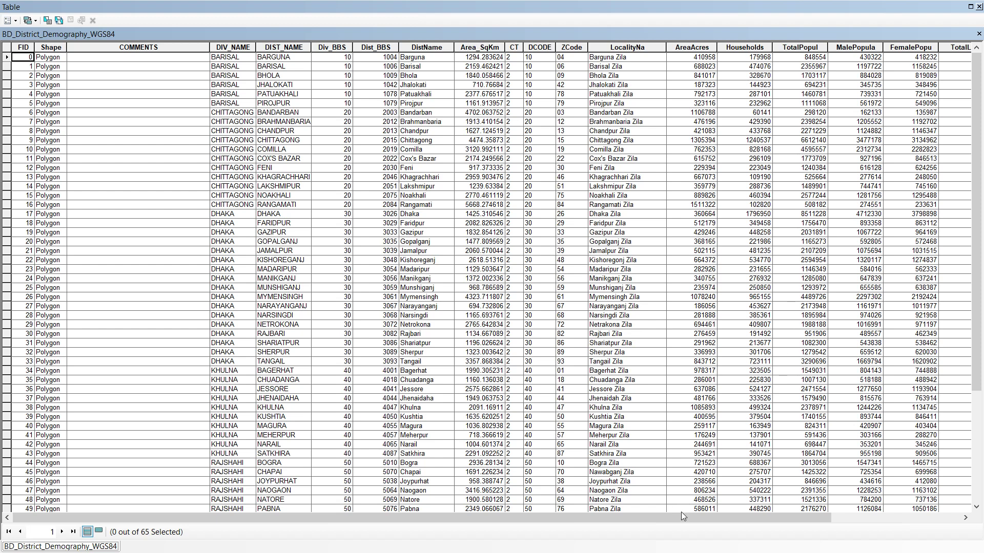
scroll(681, 515, "right", 2)
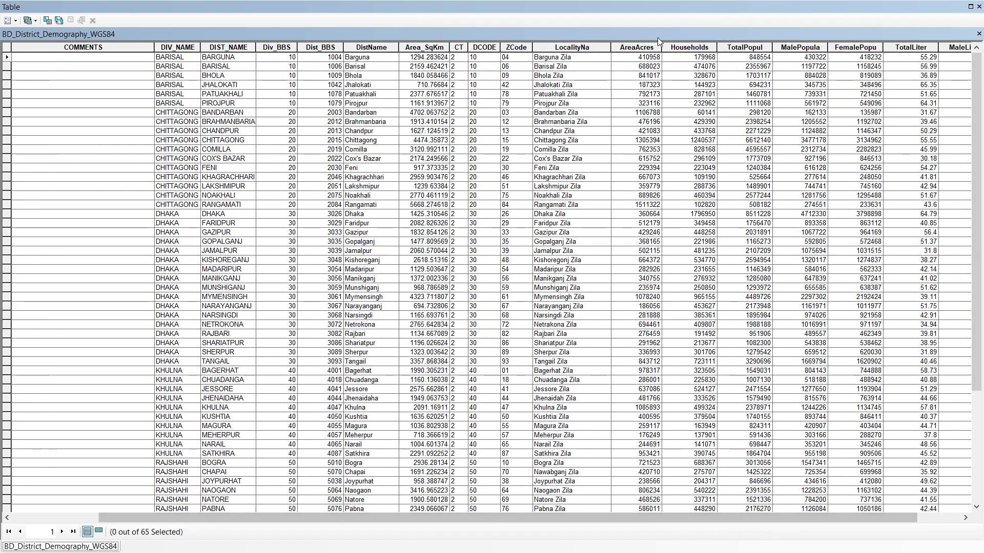
left_click(8, 20)
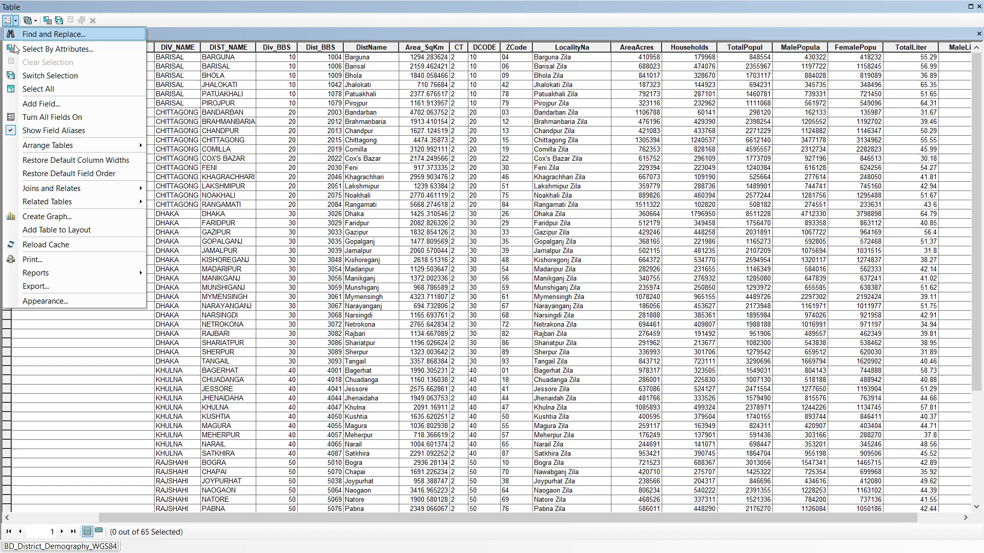
left_click(25, 105)
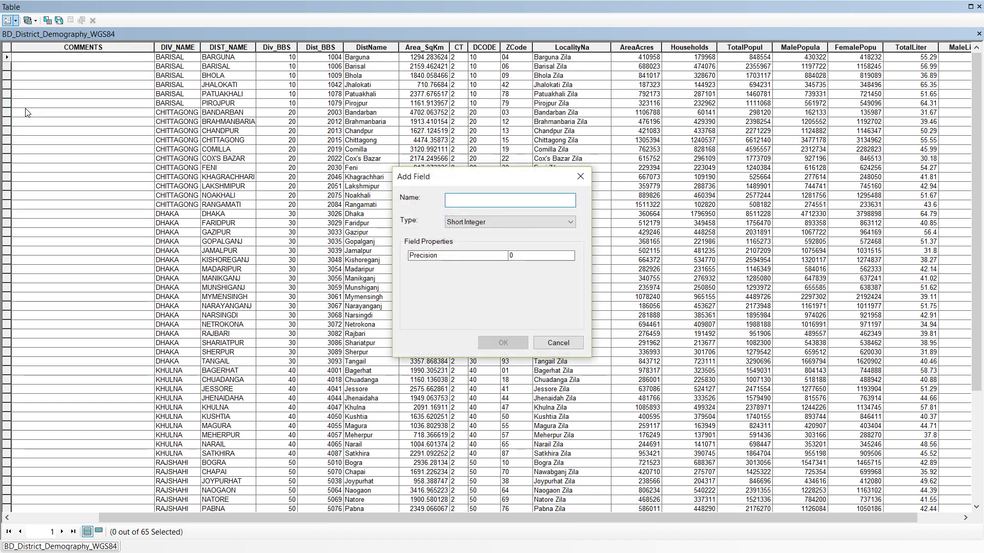
left_click(528, 220)
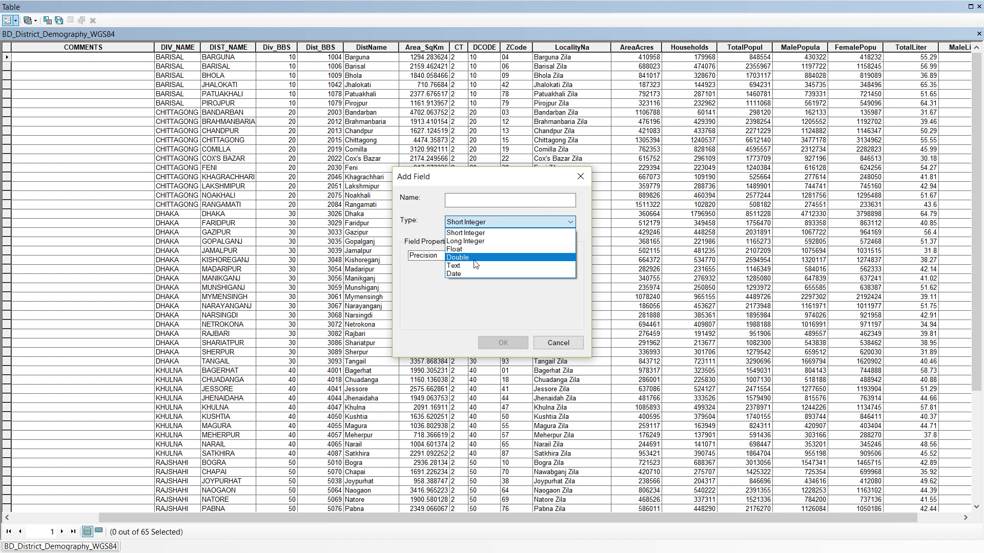
left_click(474, 257)
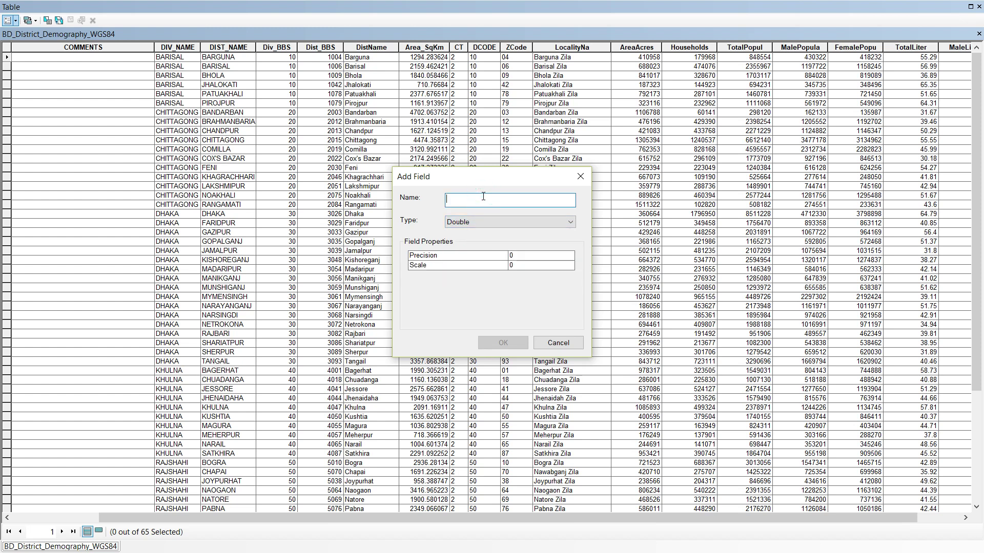
type("Popu_Densi")
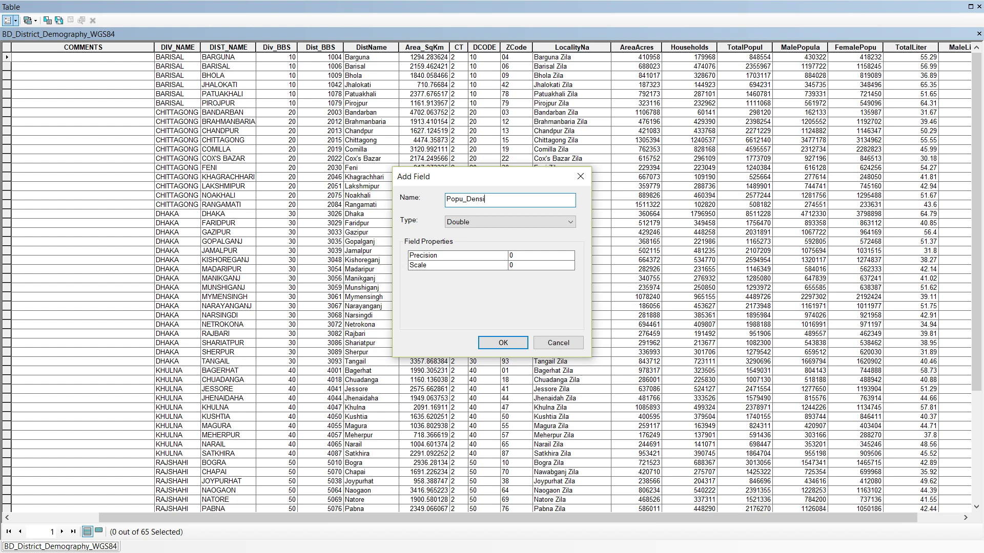
left_click(511, 344)
Calculate the Popu_Densi field as TotalPopul divided by Area_SqKm with the Field Calculator, outside an edit session
left_click_drag(476, 518, 637, 532)
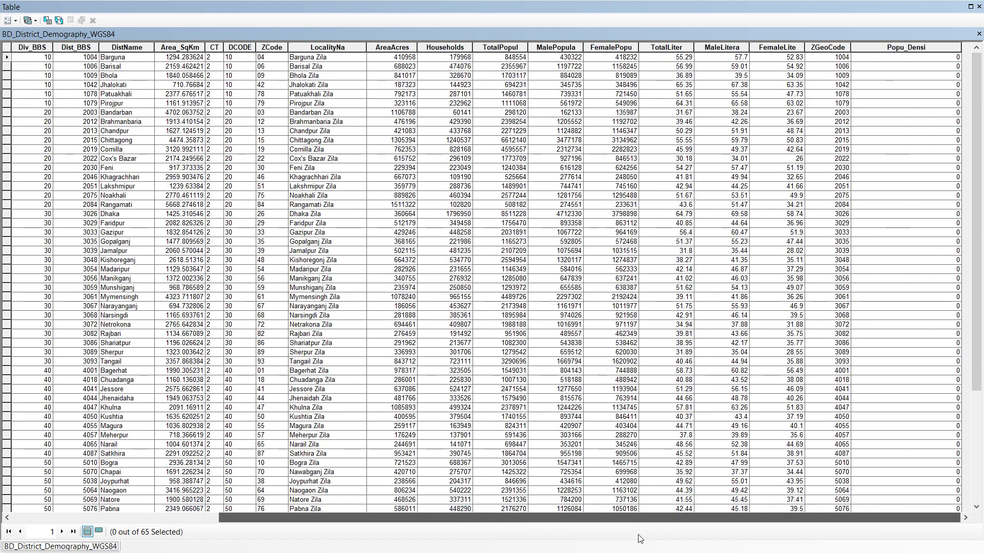
right_click(905, 48)
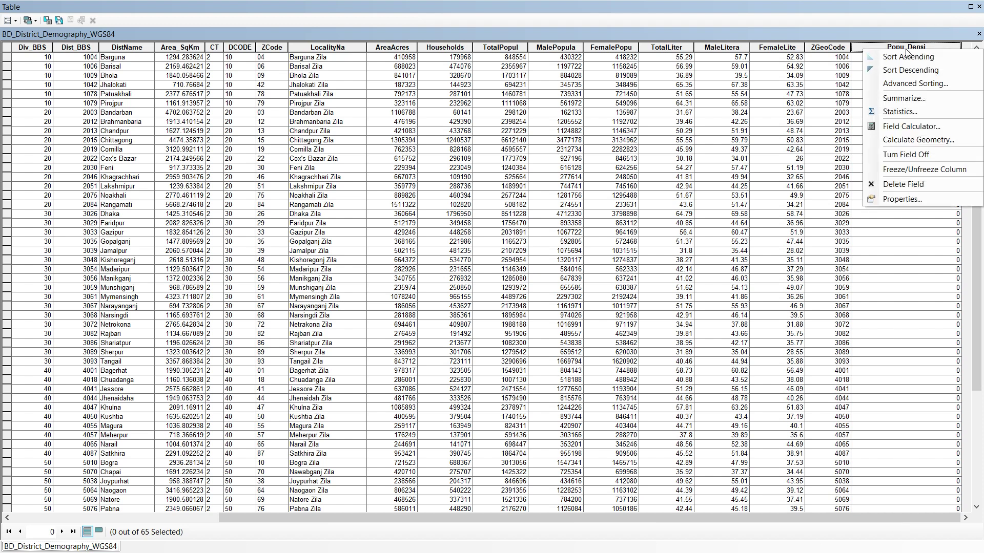
left_click(888, 47)
right_click(888, 48)
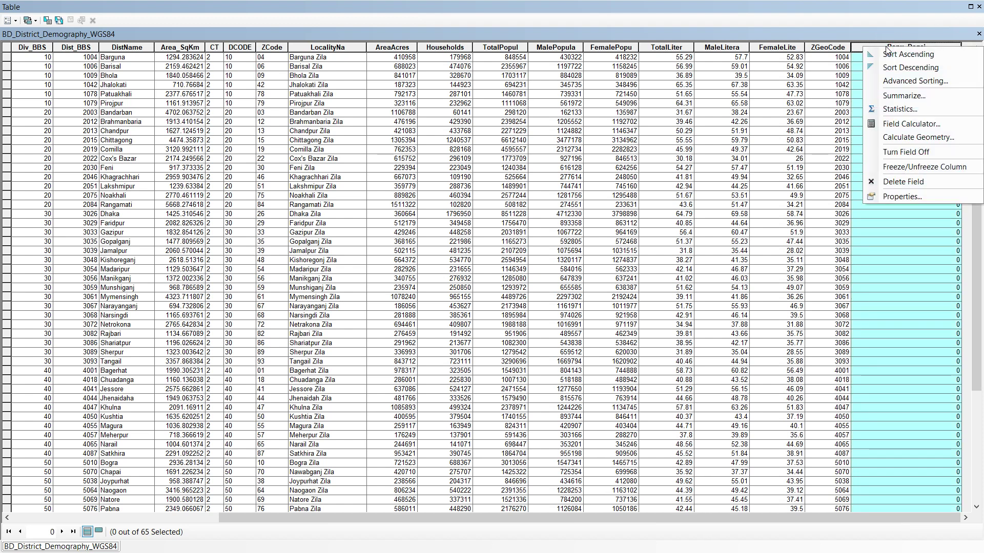
left_click(896, 124)
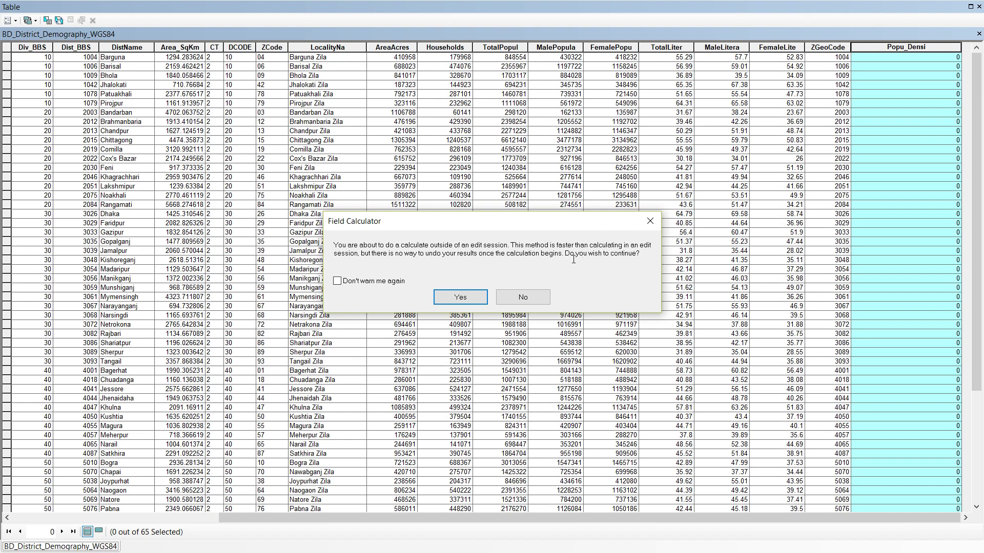
left_click(459, 298)
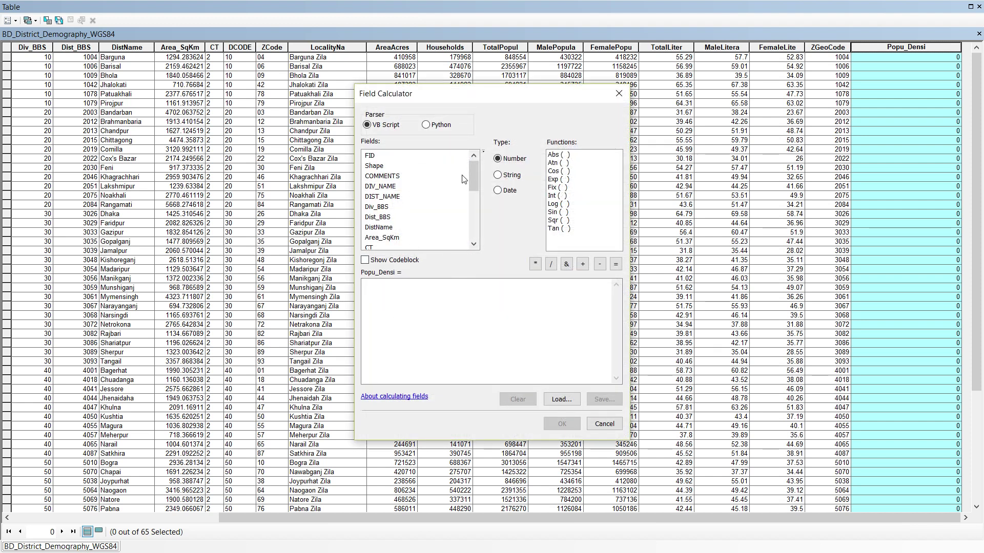
mouse_move(471, 174)
left_mouse_down()
mouse_move(471, 221)
mouse_move(476, 182)
left_mouse_up()
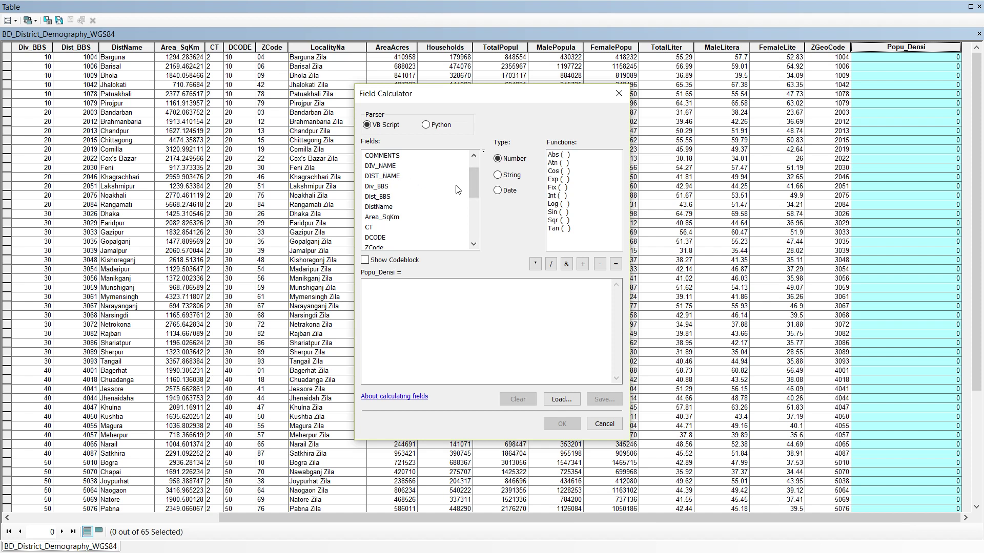
left_click_drag(475, 180, 470, 162)
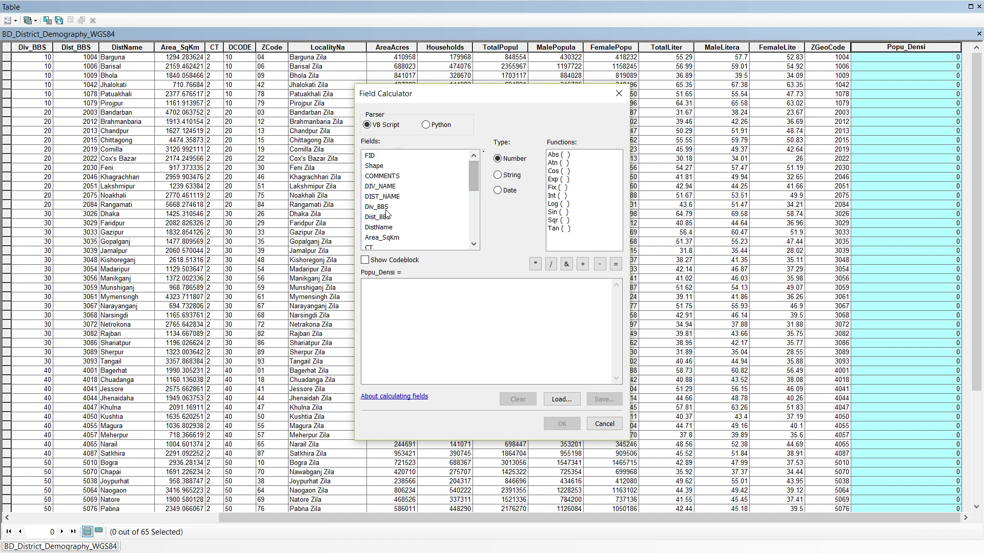
left_click_drag(472, 178, 471, 206)
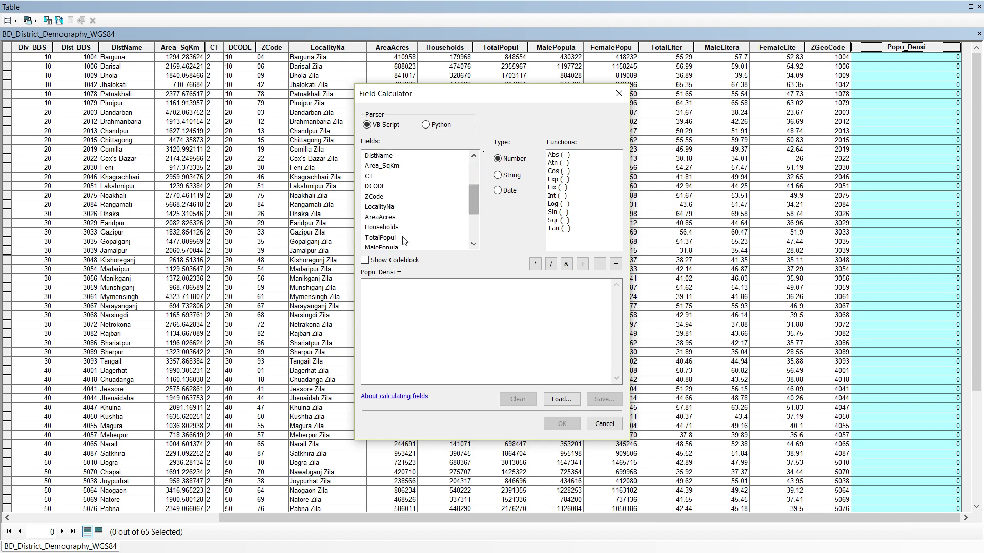
double_click(391, 238)
left_click(551, 264)
double_click(382, 166)
left_click(562, 425)
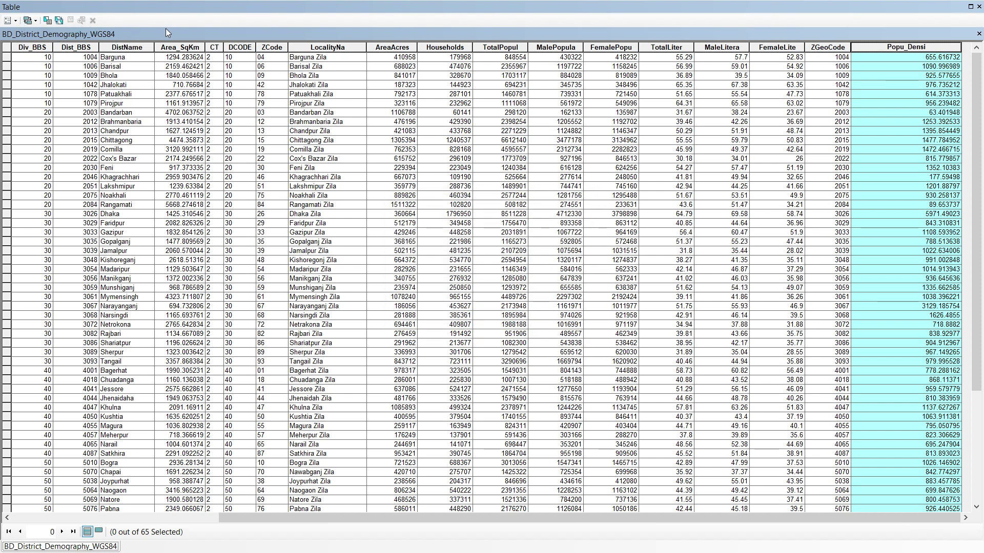
left_click(12, 47)
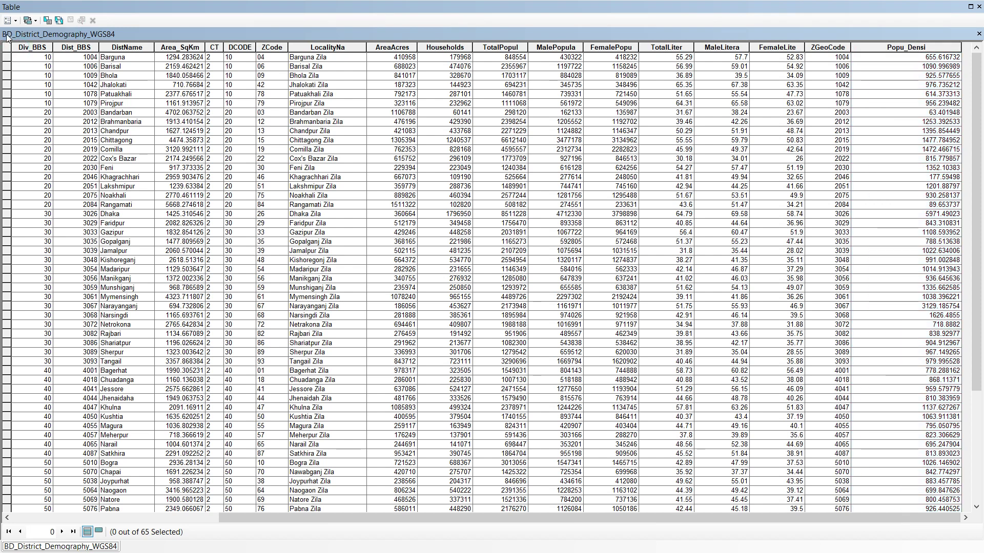
Start exporting all records of the attribute table and choose the Desktop's GIS Final Exam folder as the output location
left_click(7, 21)
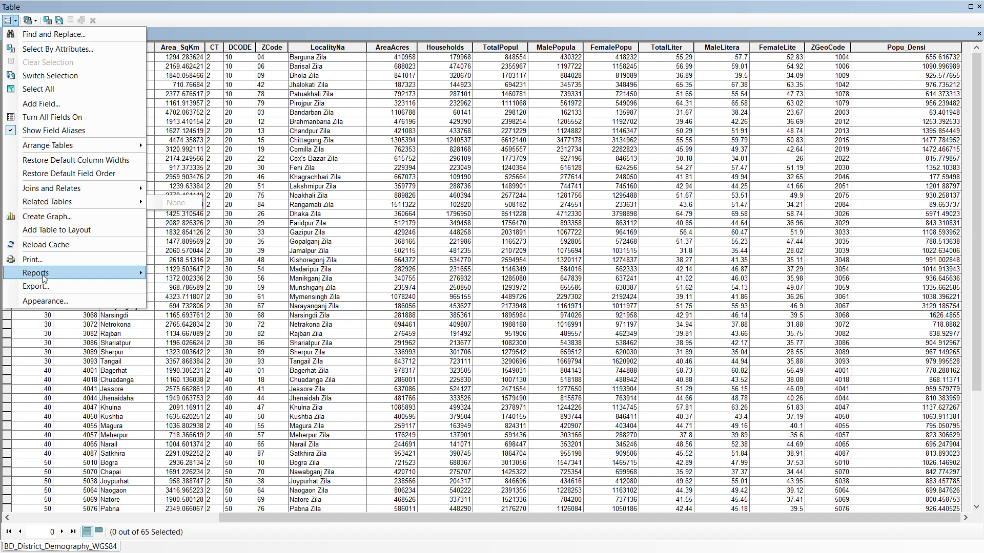
left_click(36, 286)
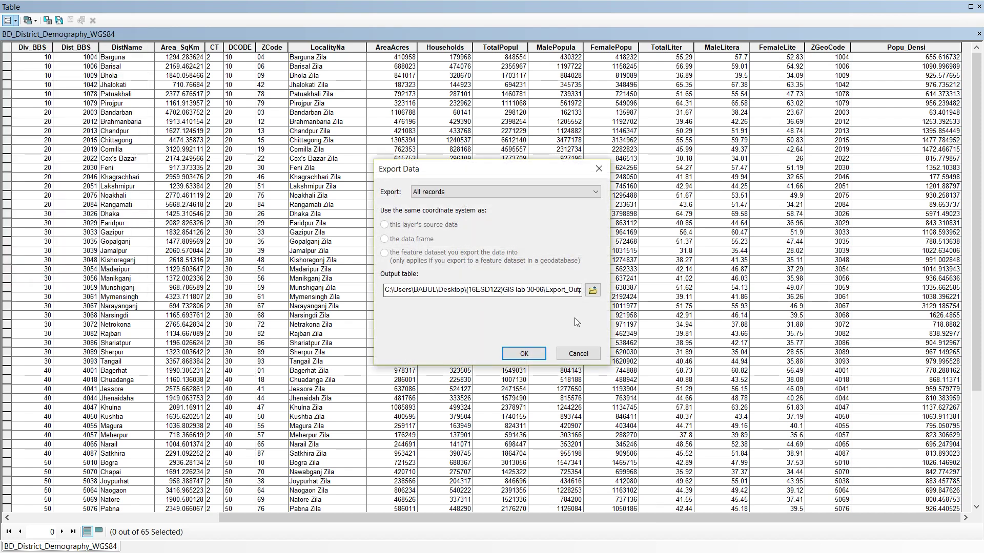
left_click(592, 290)
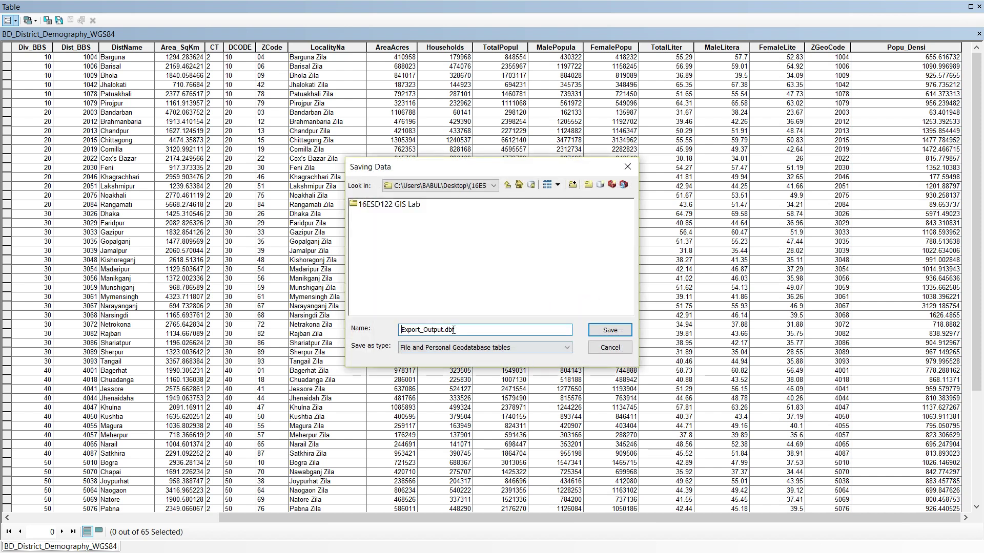
left_click(494, 185)
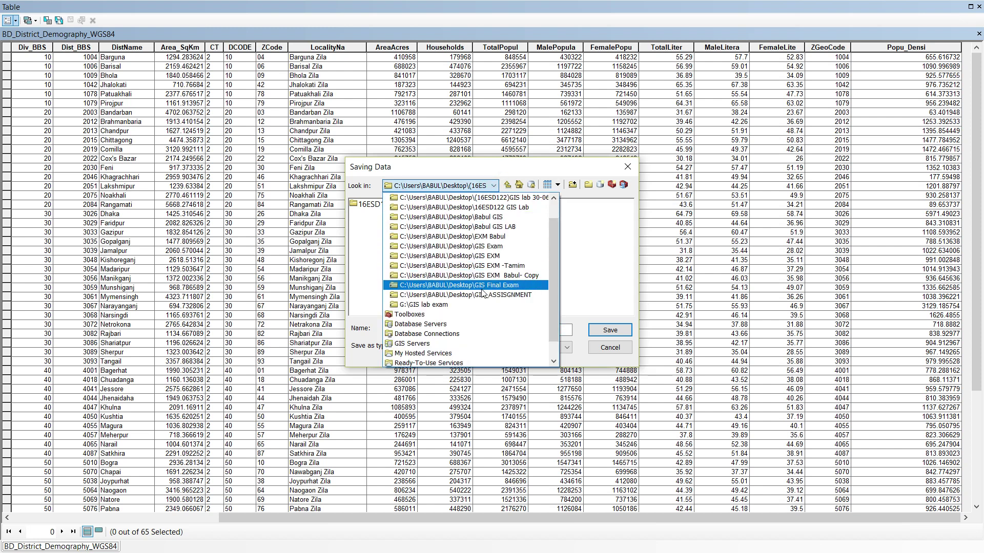
left_click(481, 291)
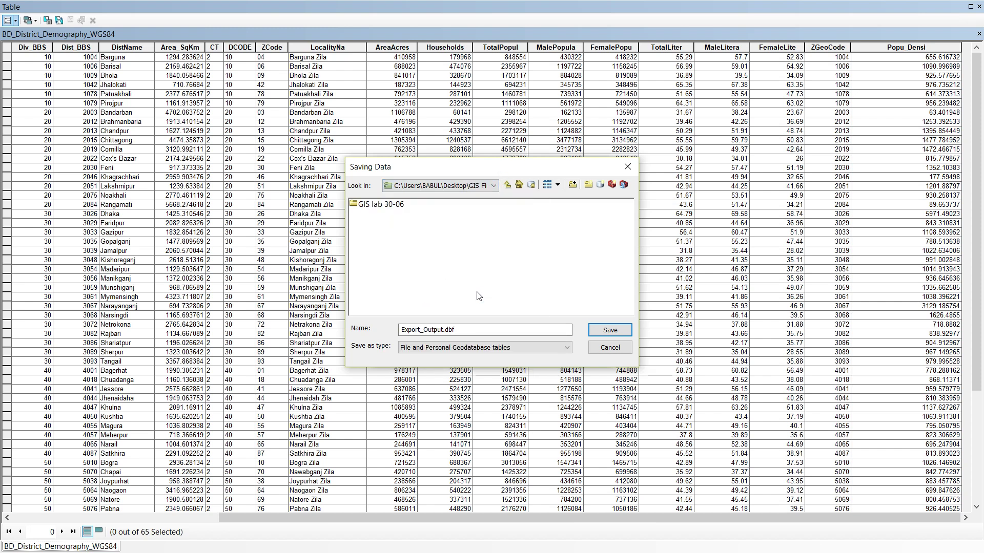
Export the table as a dBASE Table named "Demography Excel" without adding it to the current map
left_click(454, 348)
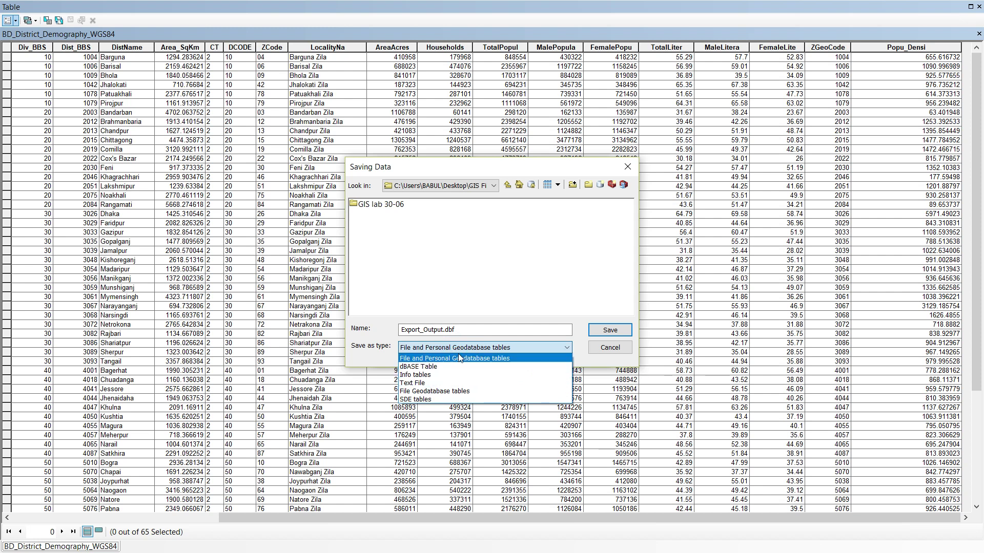
left_click(477, 333)
double_click(472, 330)
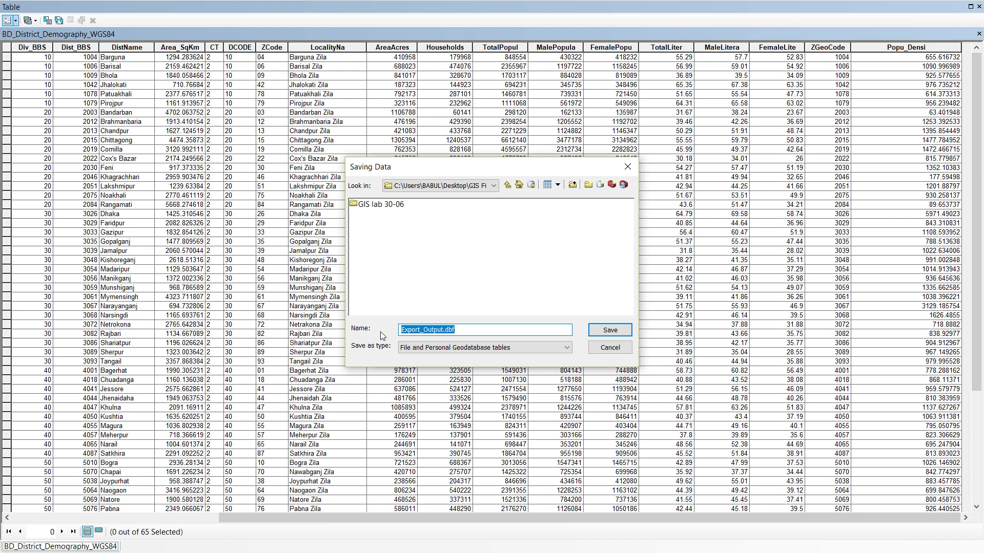
type("D")
left_click(420, 349)
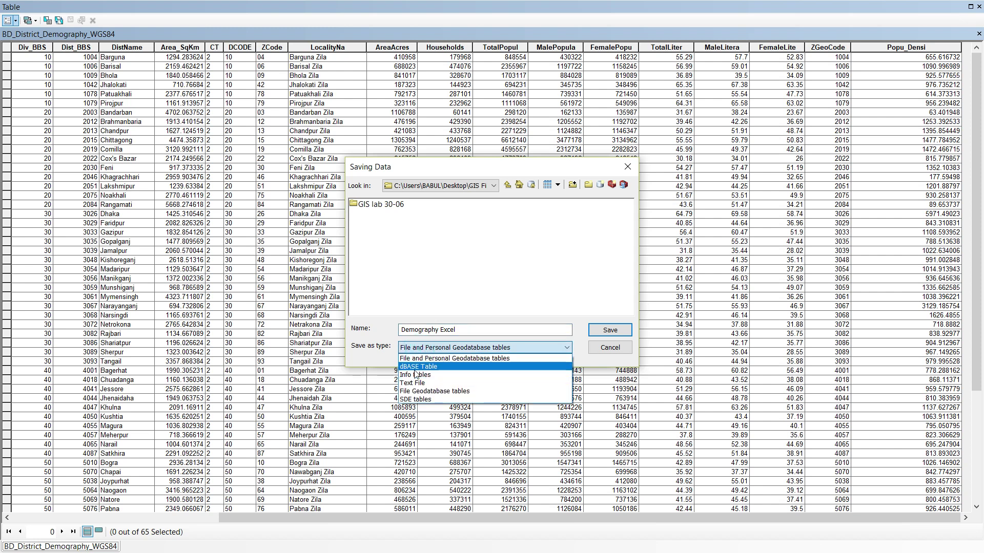
left_click(416, 374)
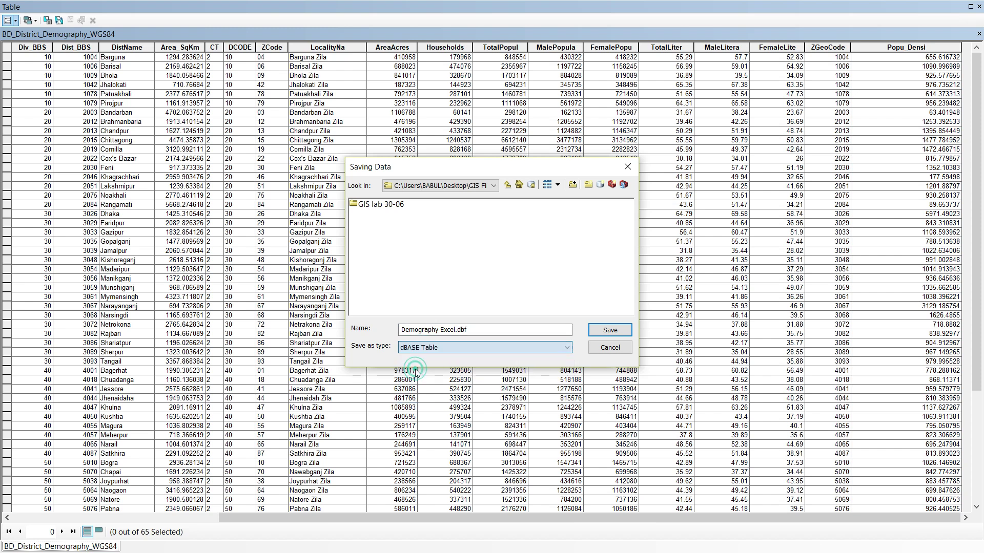
left_click(616, 334)
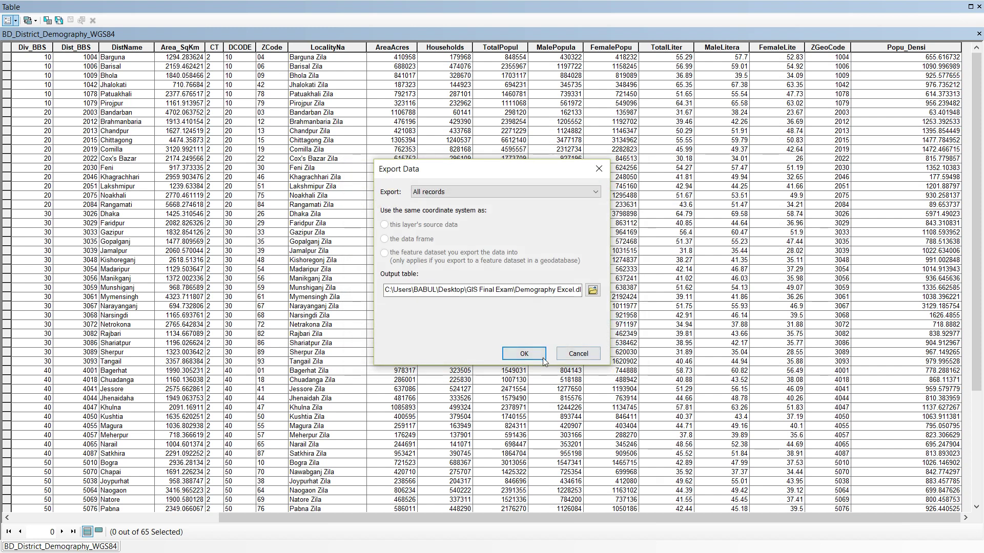
key("Return")
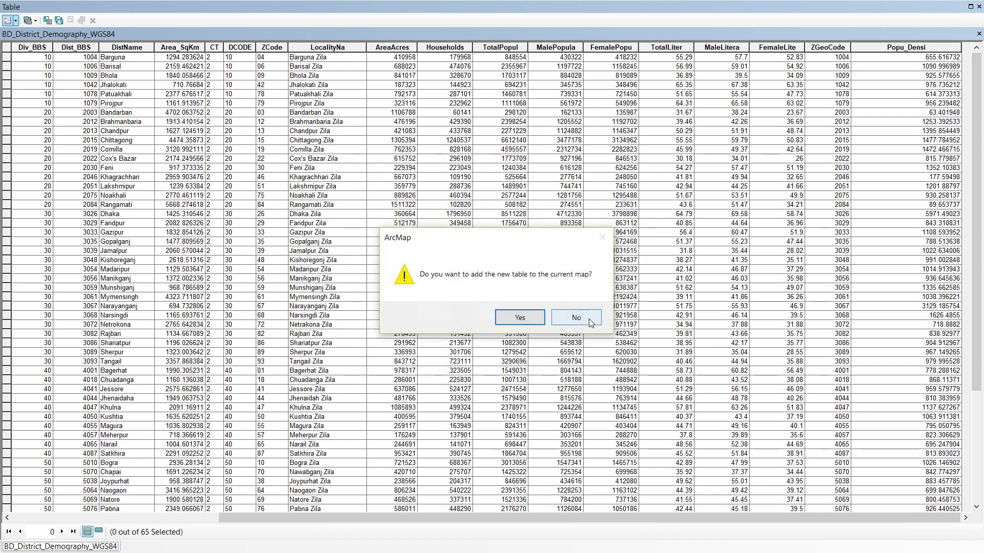
left_click(576, 319)
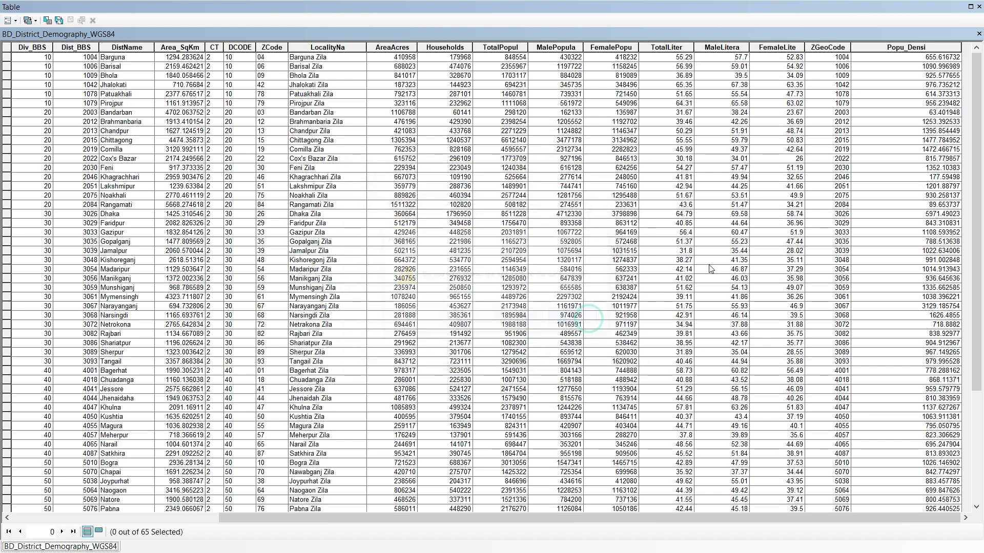
Close the attribute table and check the GIS Final Exam folder on the desktop for the exported Demography_Excel files
left_click(979, 7)
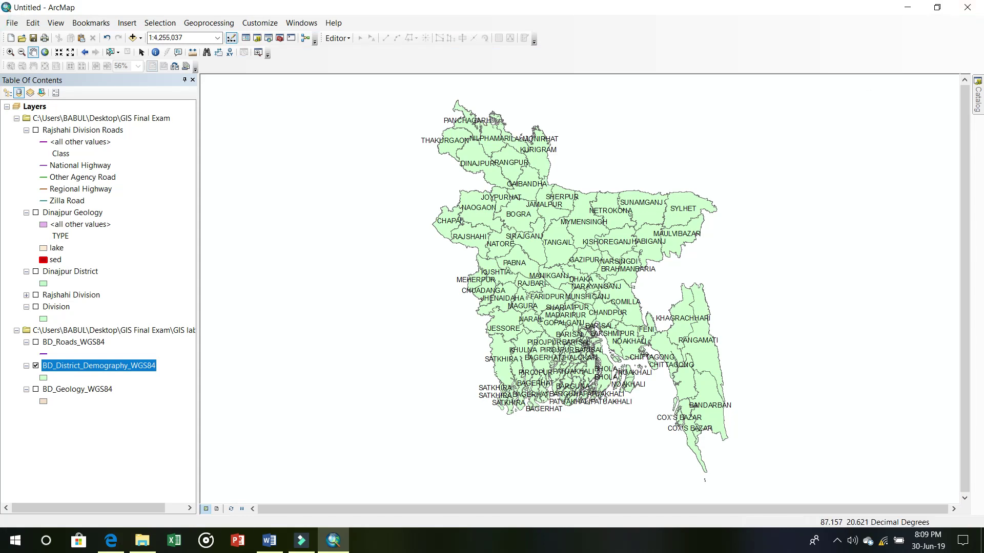
left_click(908, 11)
double_click(521, 40)
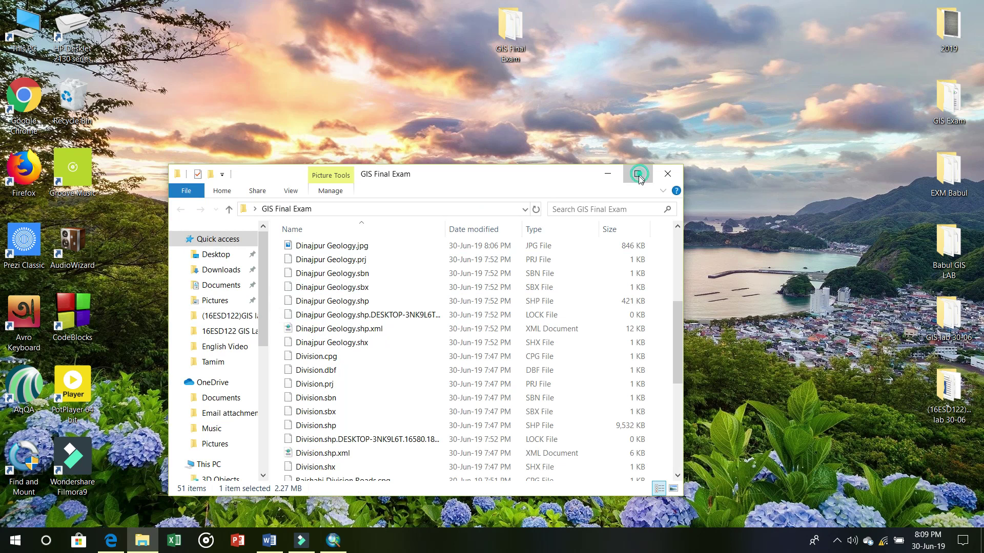
left_click(634, 163)
scroll(306, 287, "down", 2)
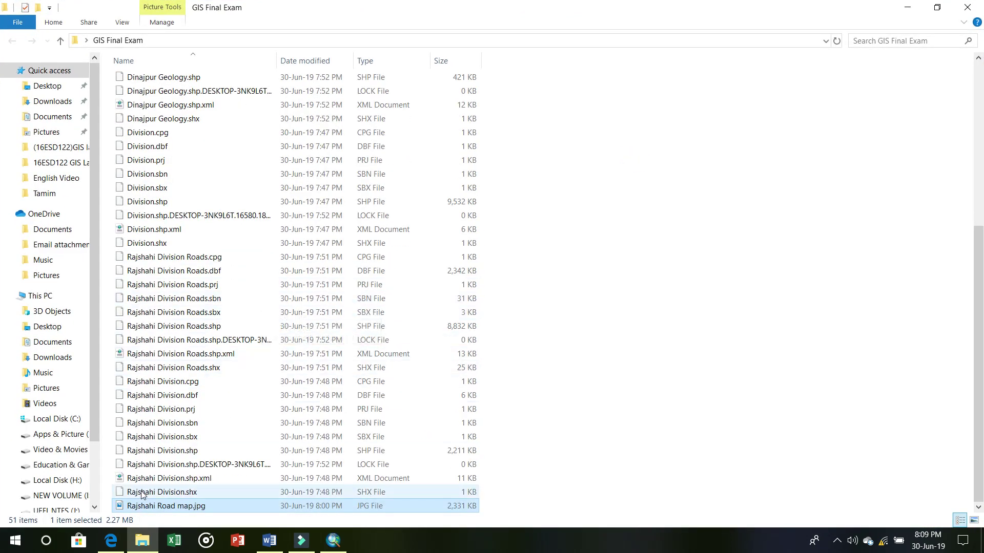
scroll(172, 193, "up", 7)
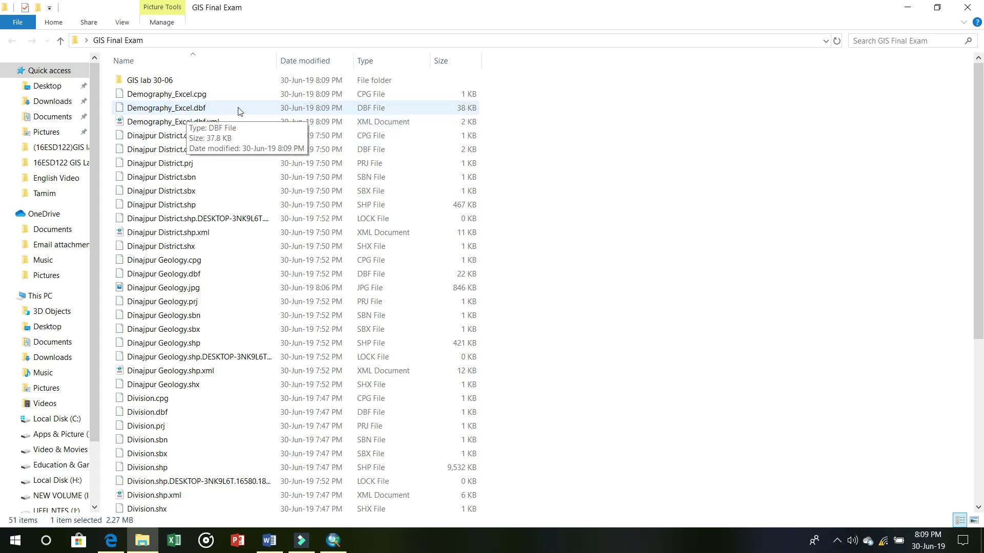
left_click(968, 8)
Search for Excel 2016 on the computer and launch it
key("super+s")
type("ex")
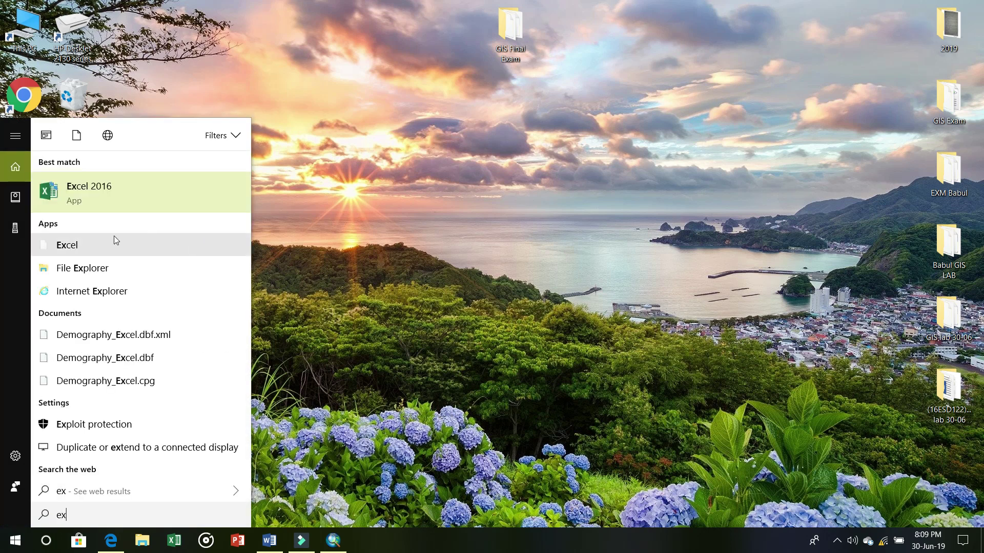
left_click(128, 196)
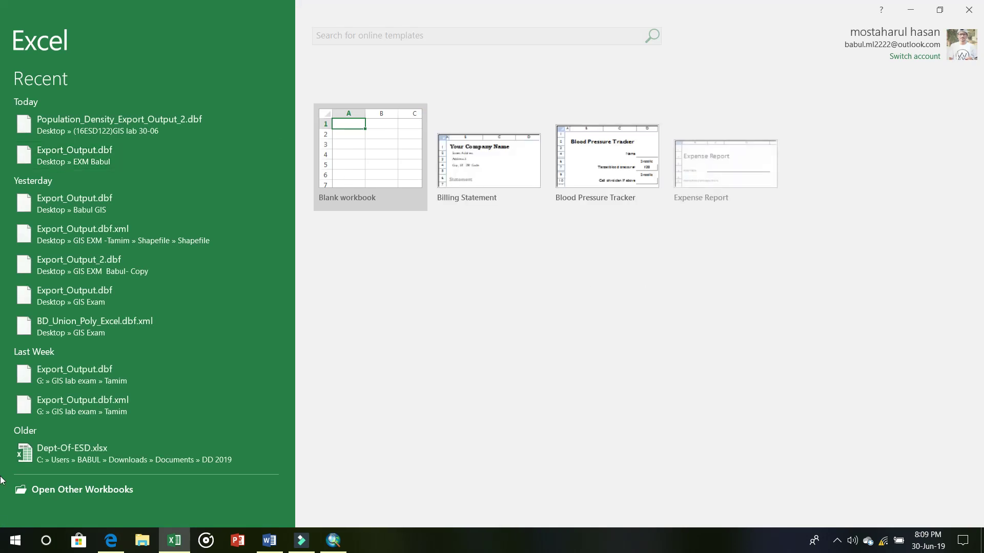
Open Demography_Excel.dbf from the Desktop's GIS Final Exam folder, showing only dBase Files (*.dbf)
left_click(90, 481)
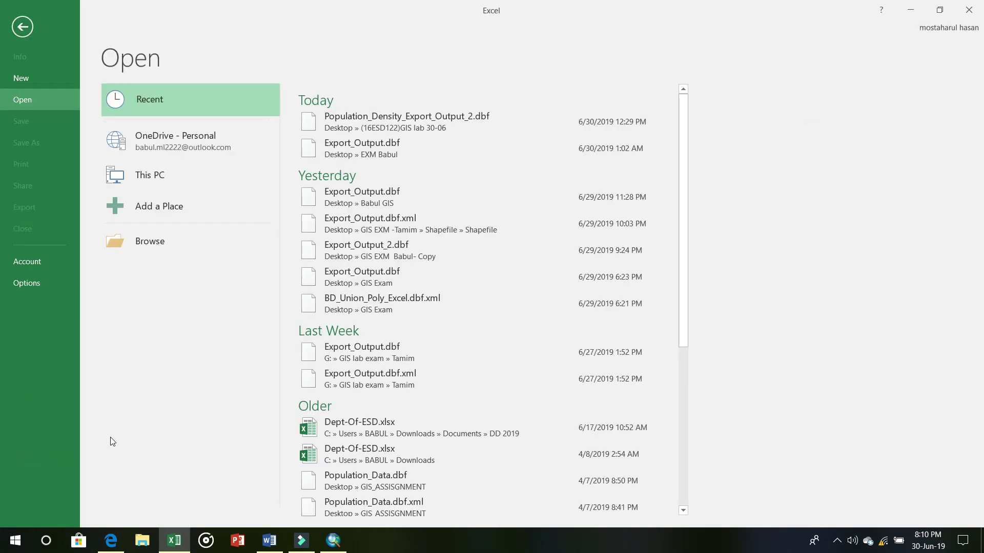
double_click(173, 175)
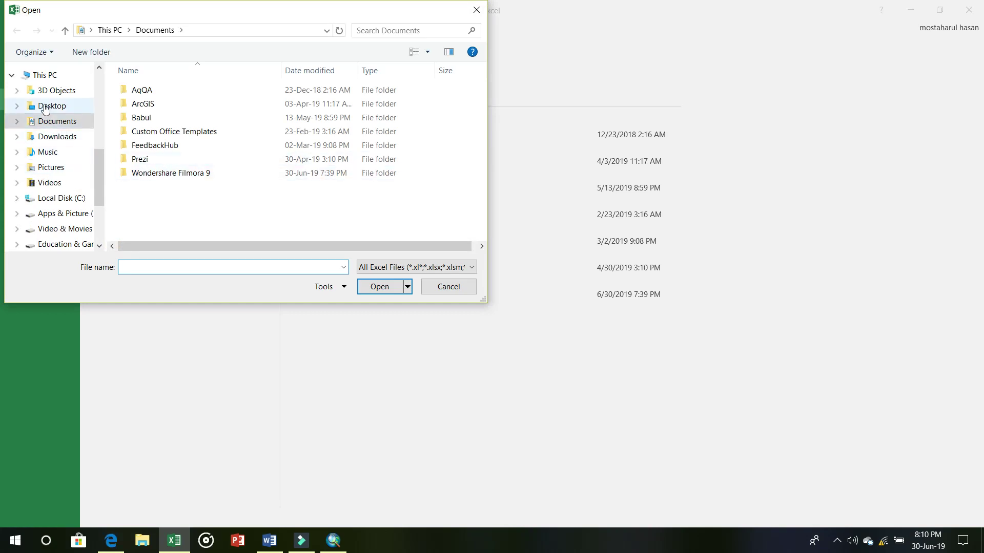
left_click(45, 106)
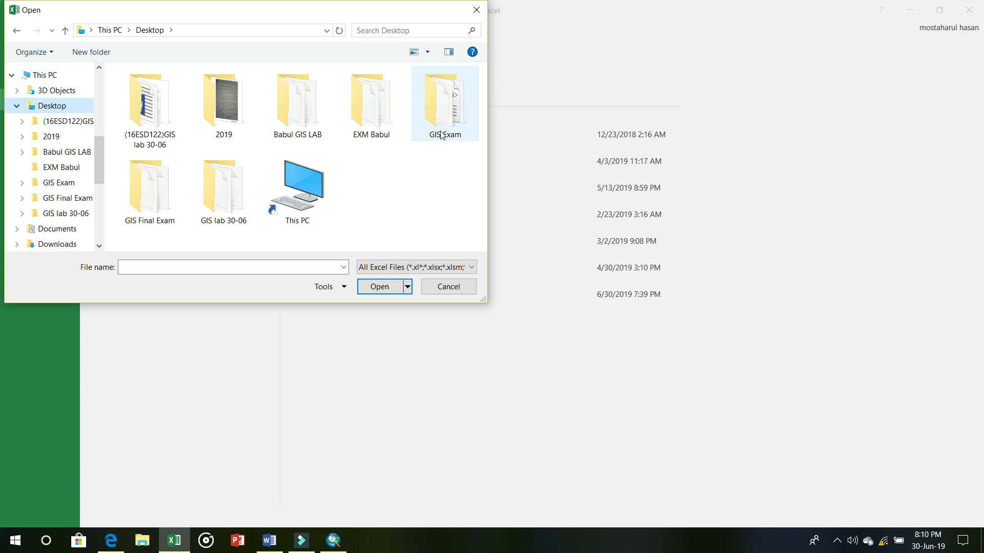
double_click(146, 218)
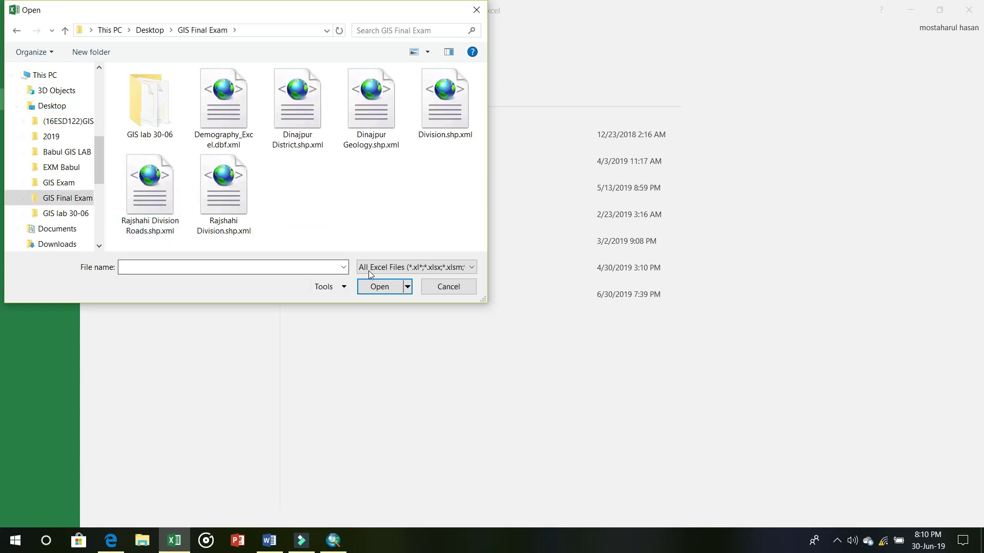
left_click(388, 267)
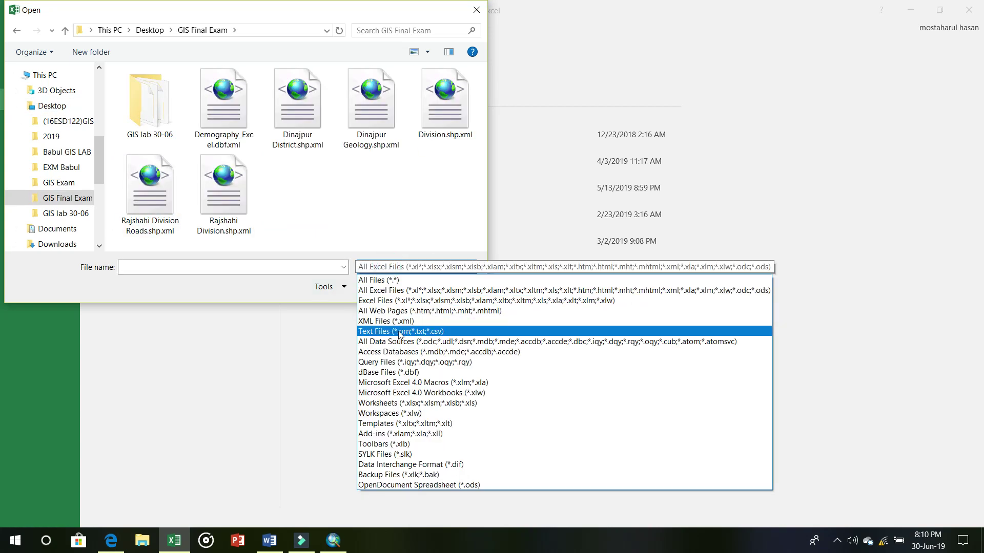
left_click(389, 372)
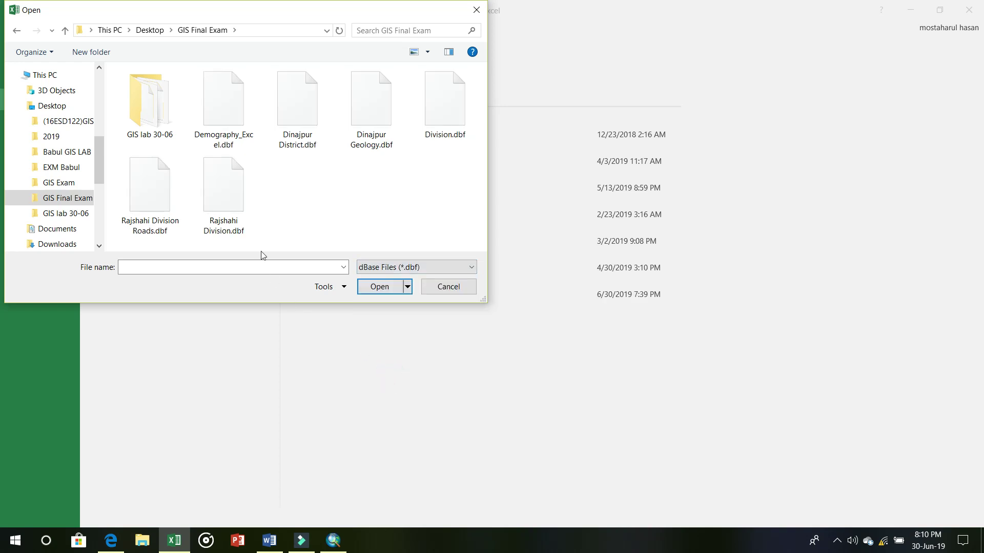
left_click(221, 127)
left_click(379, 287)
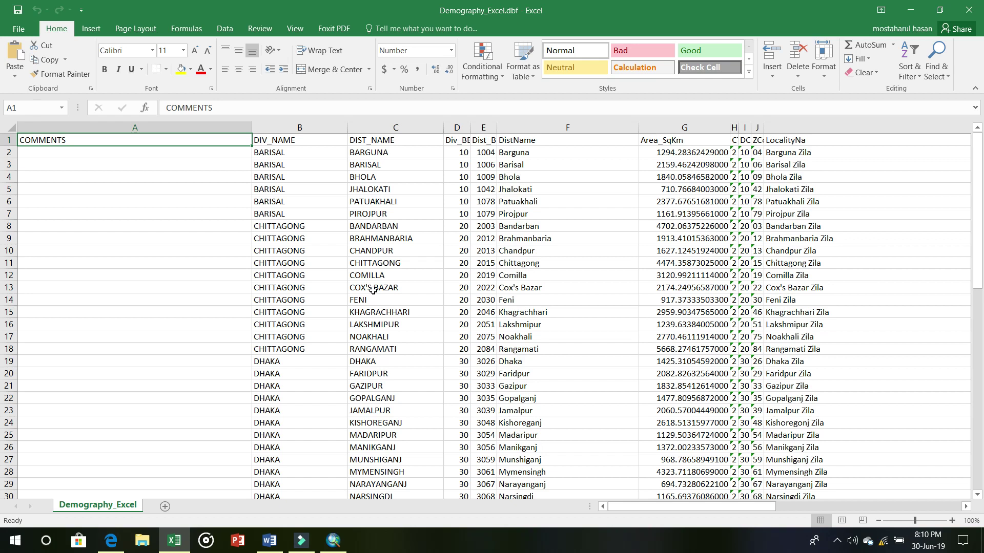
Create a PivotTable on a new worksheet from the Demography_Excel data range A1:U66
left_click_drag(725, 506, 929, 507)
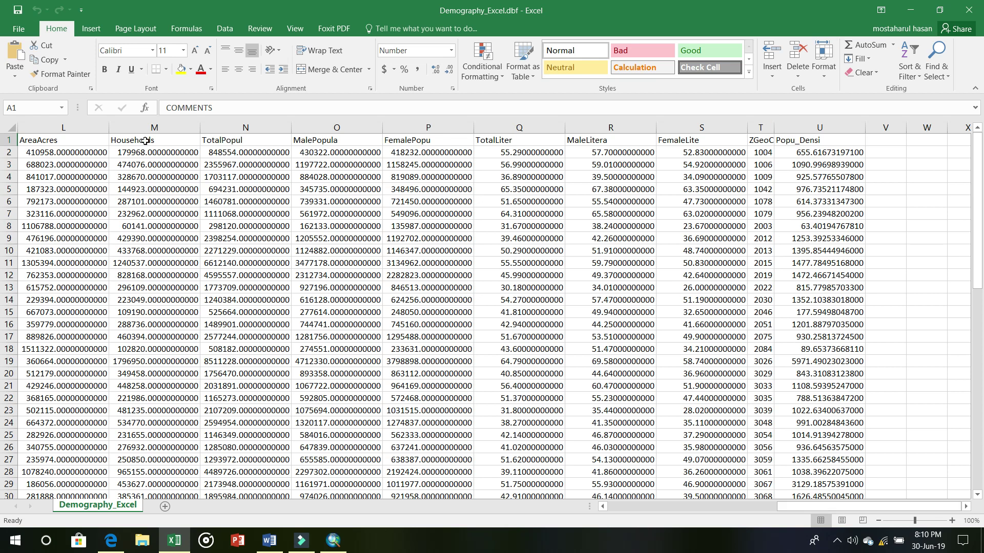
left_click(80, 31)
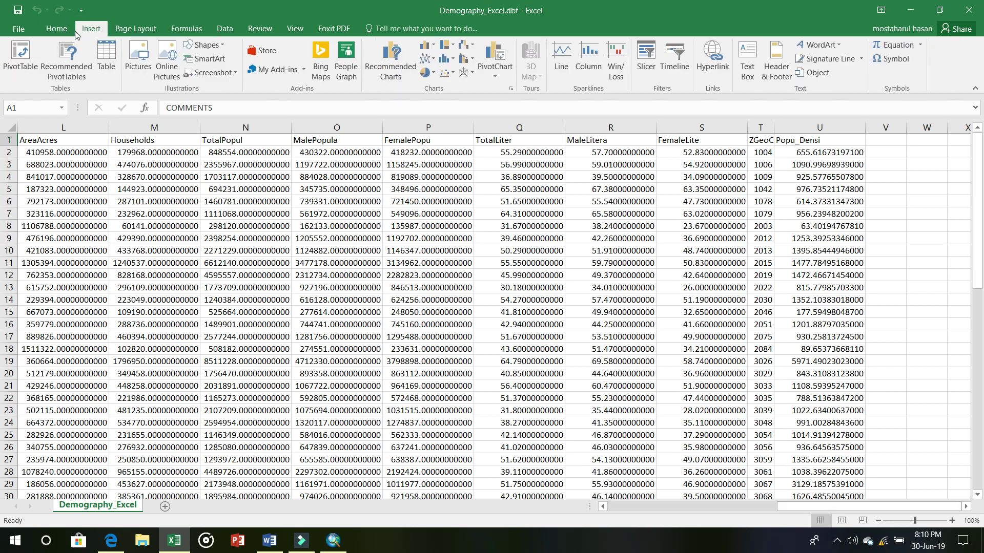
left_click(21, 54)
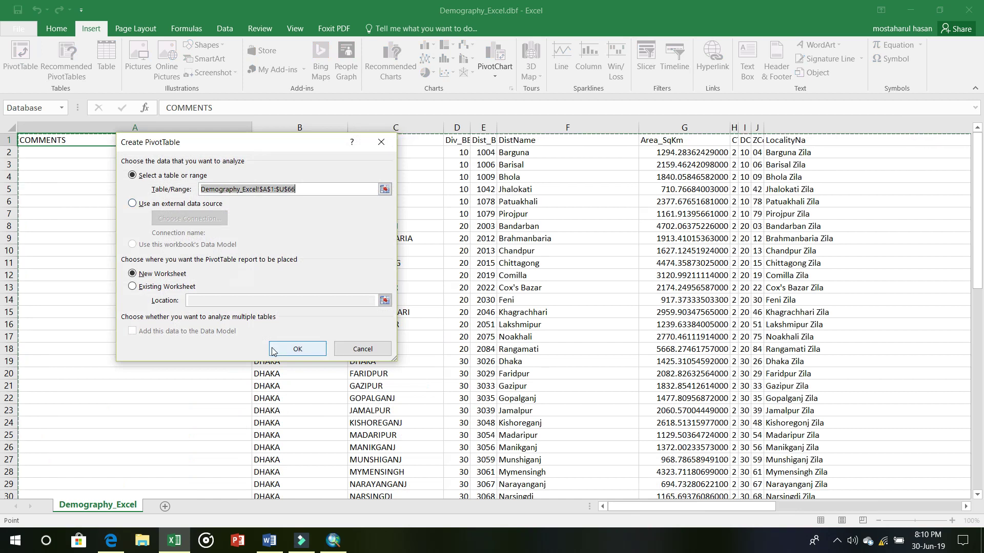
left_click(295, 348)
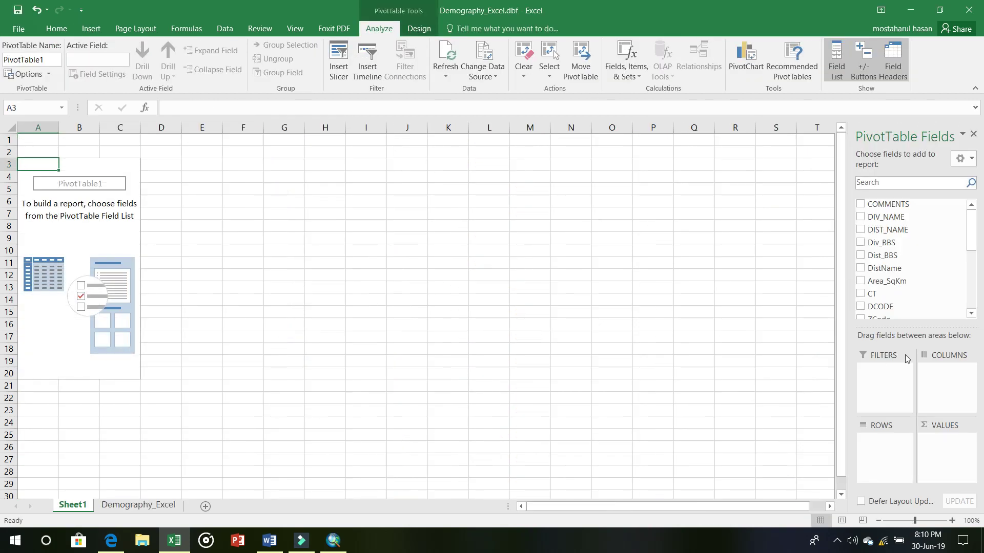
Add the DIST_NAME field to the PivotTable rows and the Popu_Densi field to its values
left_click_drag(972, 236, 967, 299)
scroll(915, 251, "up", 3)
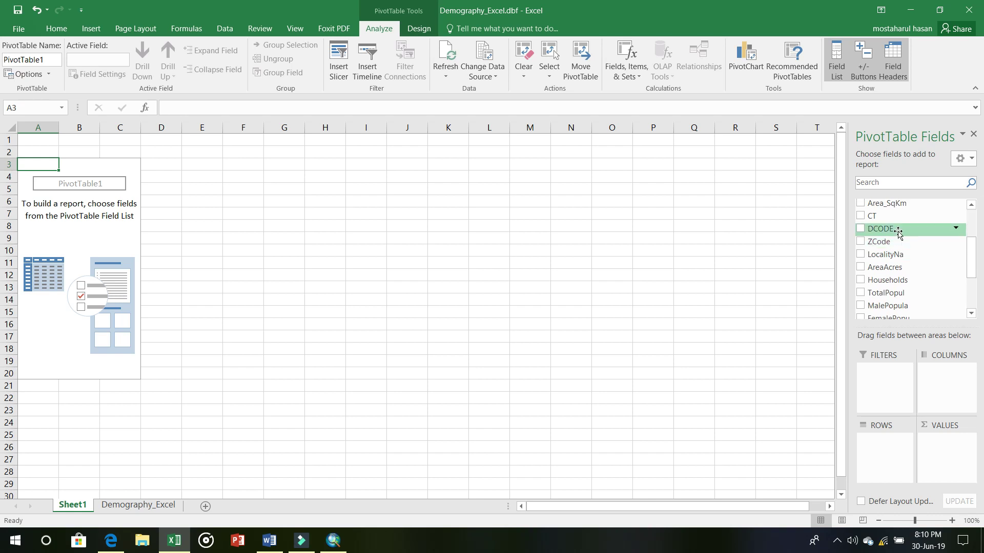
left_click_drag(972, 260, 971, 232)
left_click_drag(902, 232, 880, 449)
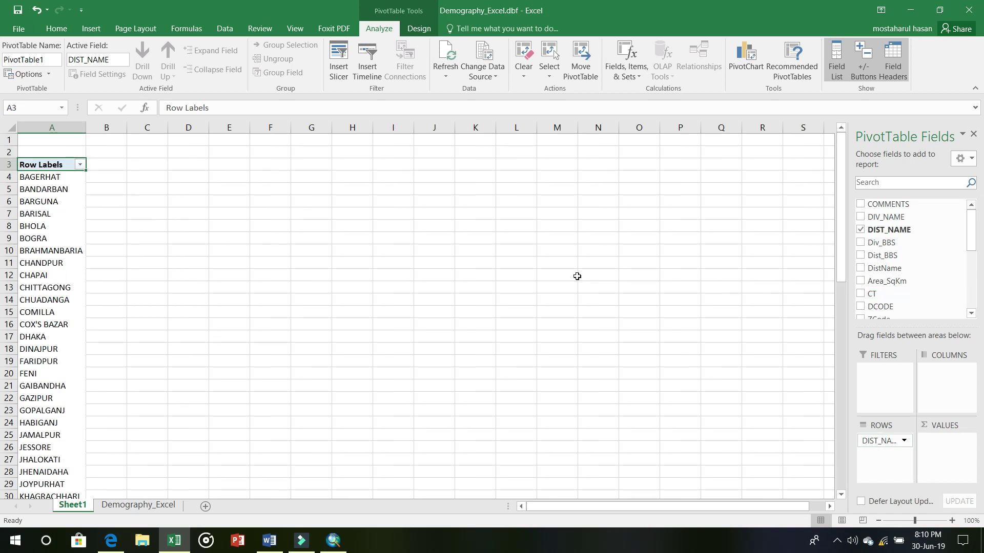
left_click_drag(972, 228, 969, 311)
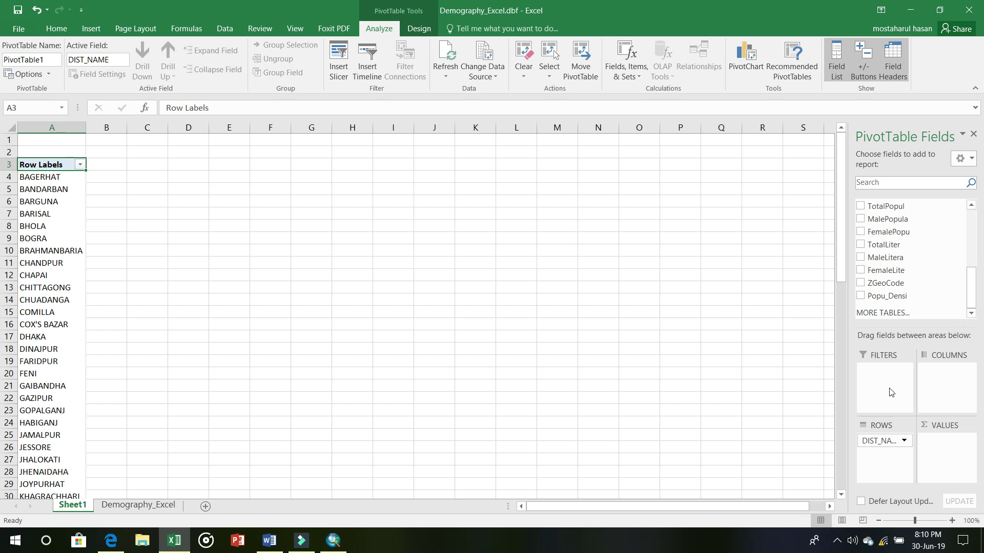
left_click_drag(884, 296, 947, 455)
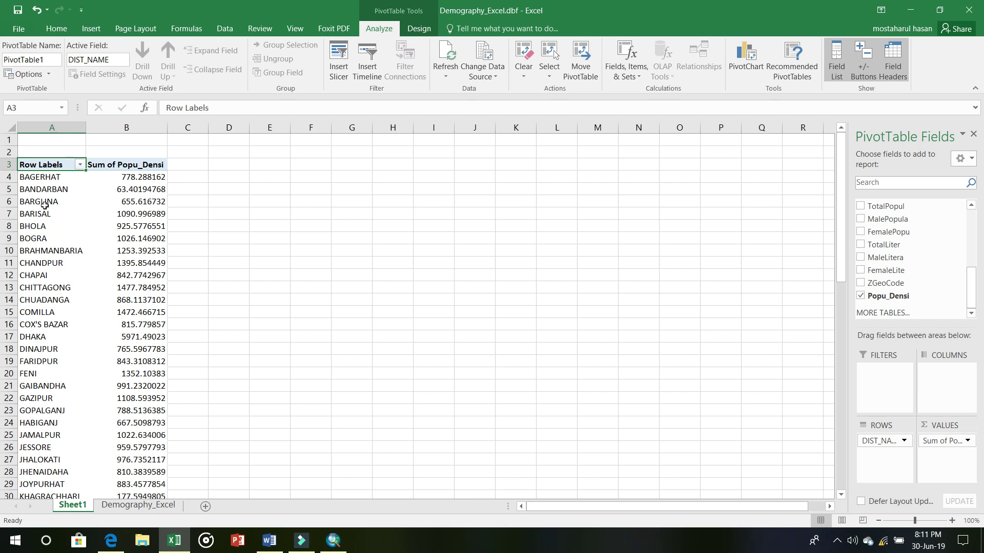
Rename the PivotTable headers to "District Name" and "Population Density" and look through the table to its end
left_click(41, 165)
type("District Name")
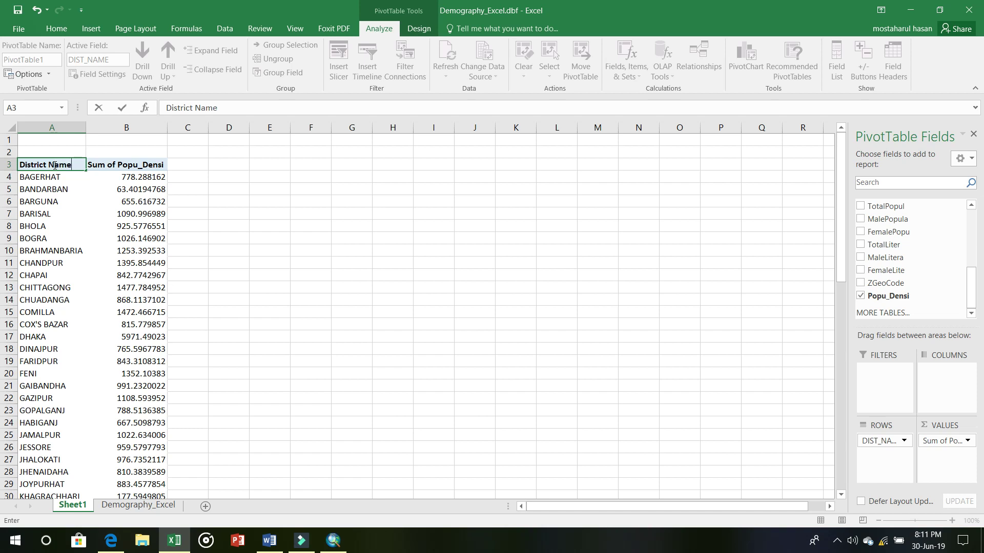
key("Tab")
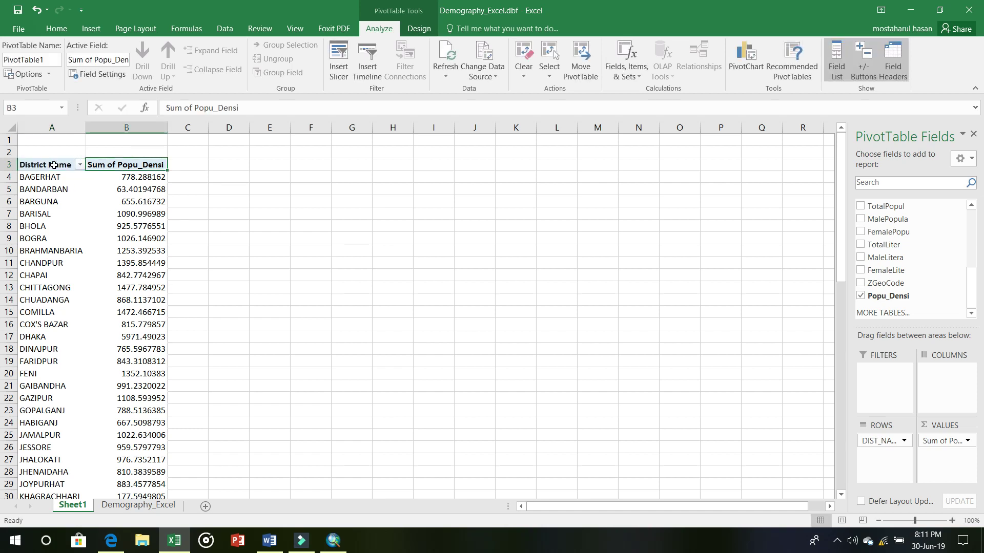
type("Po")
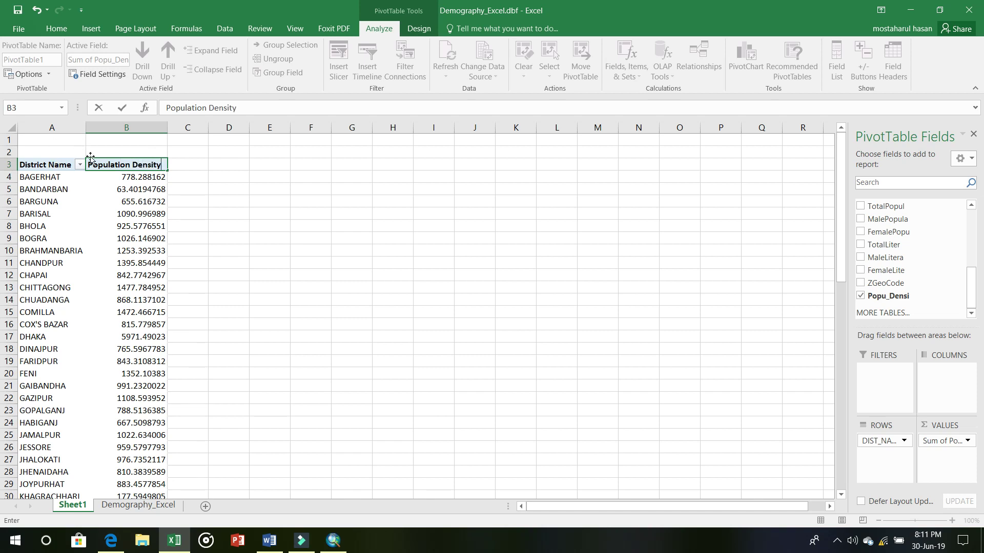
left_click(176, 238)
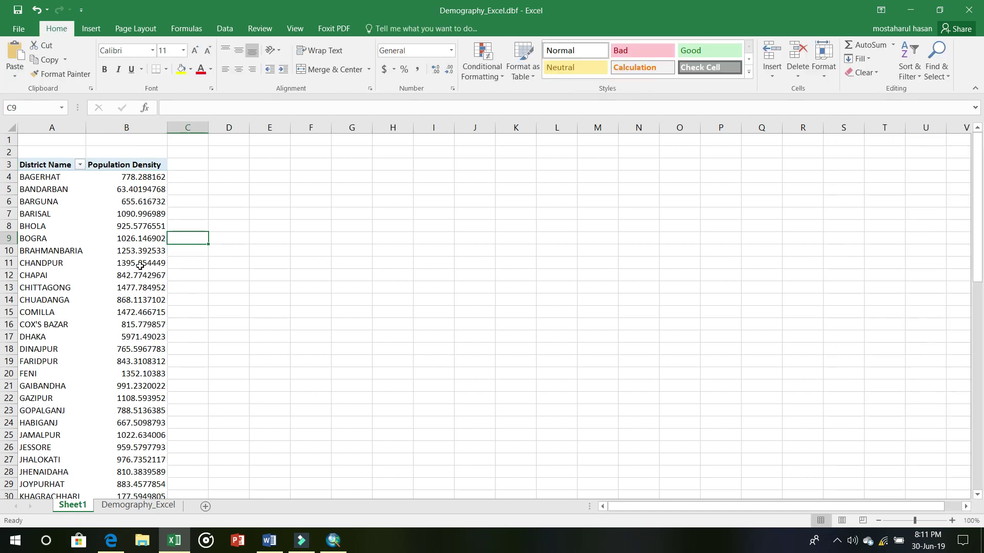
scroll(176, 274, "down", 10)
scroll(195, 290, "down", 9)
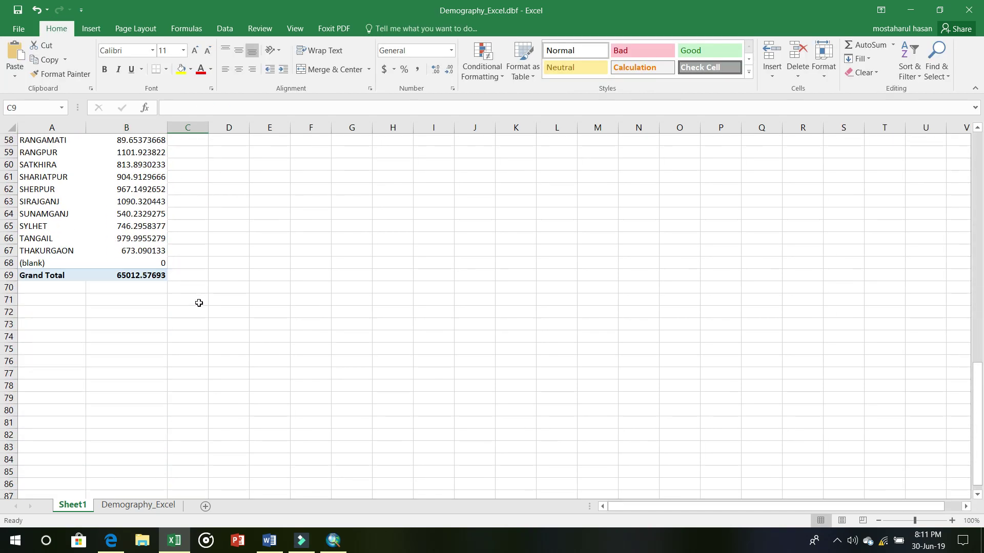
scroll(197, 316, "up", 19)
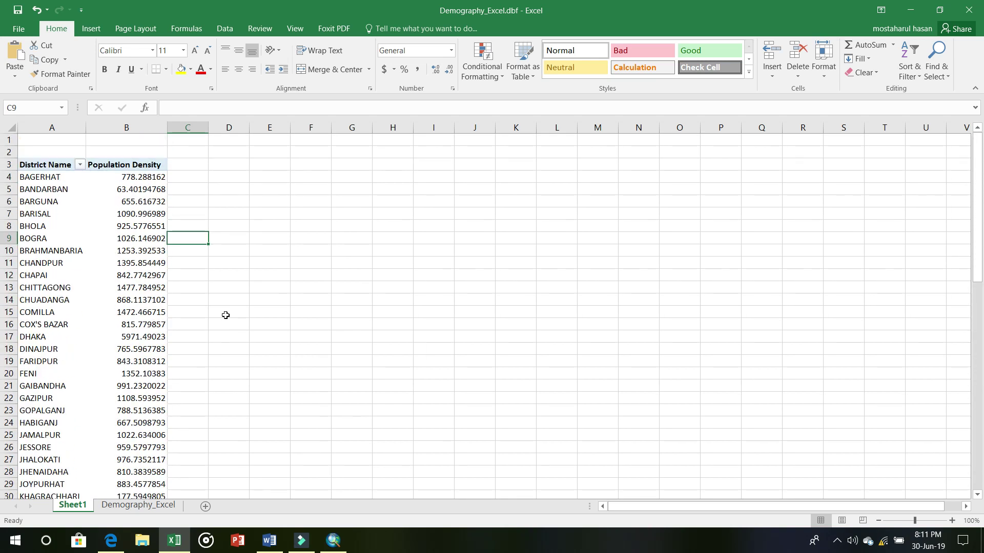
left_click(28, 163)
left_click(31, 154)
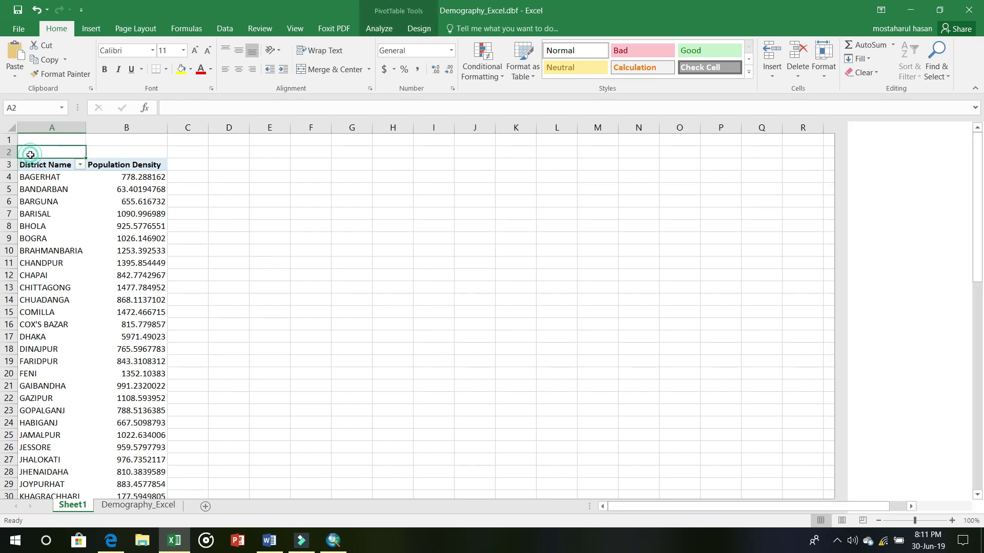
key("shift+Down")
key("shift+Down")
key("shift+Down")
key("shift+Down")
key("shift+Down")
key("shift+Down")
key("shift+Down")
key("shift+Down")
key("shift+Down")
key("shift+Down")
key("shift+Down")
key("shift+Down")
key("shift+Down")
key("shift+Down")
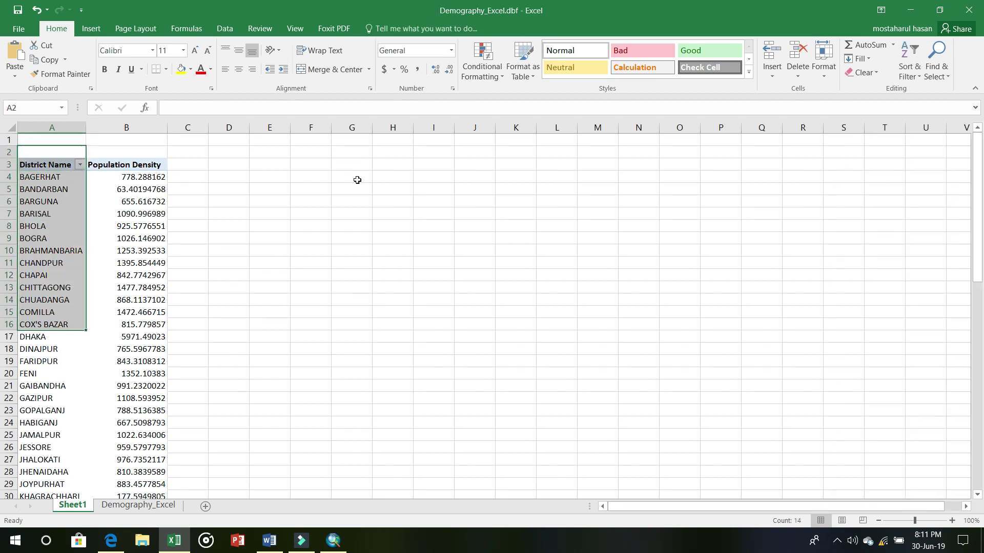
left_click(377, 223)
Minimize the workbook, search for Word 2016 and launch it with a new maximized blank document
left_click(905, 8)
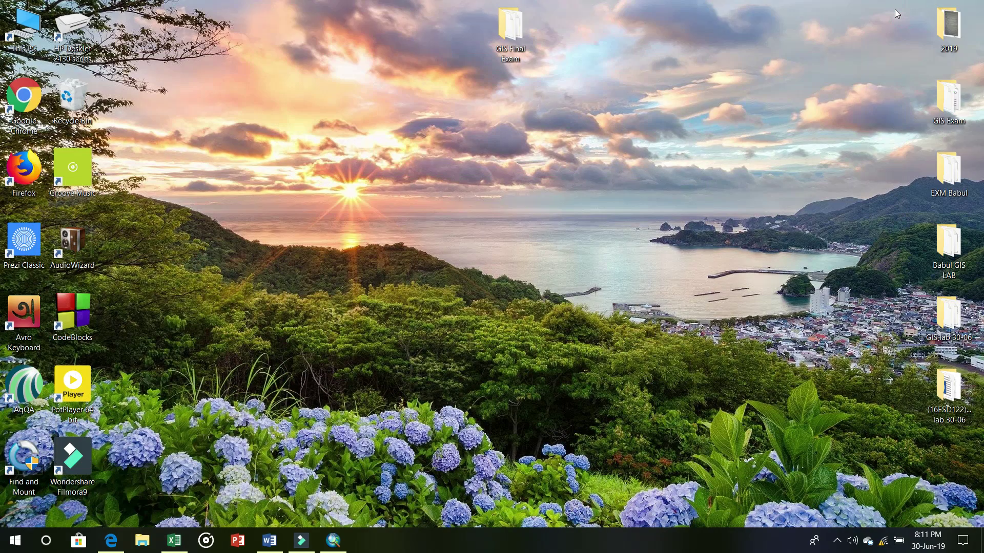
key("super")
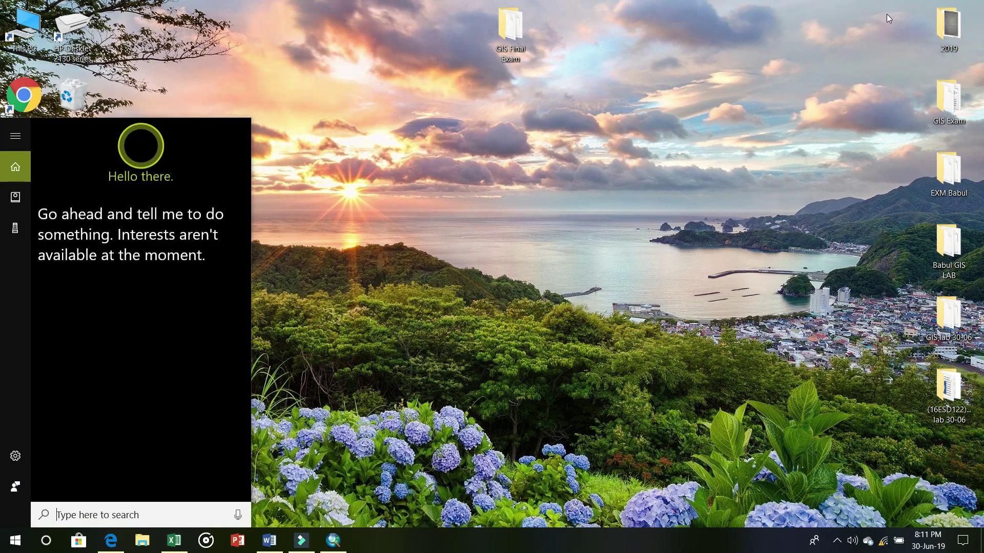
type("w")
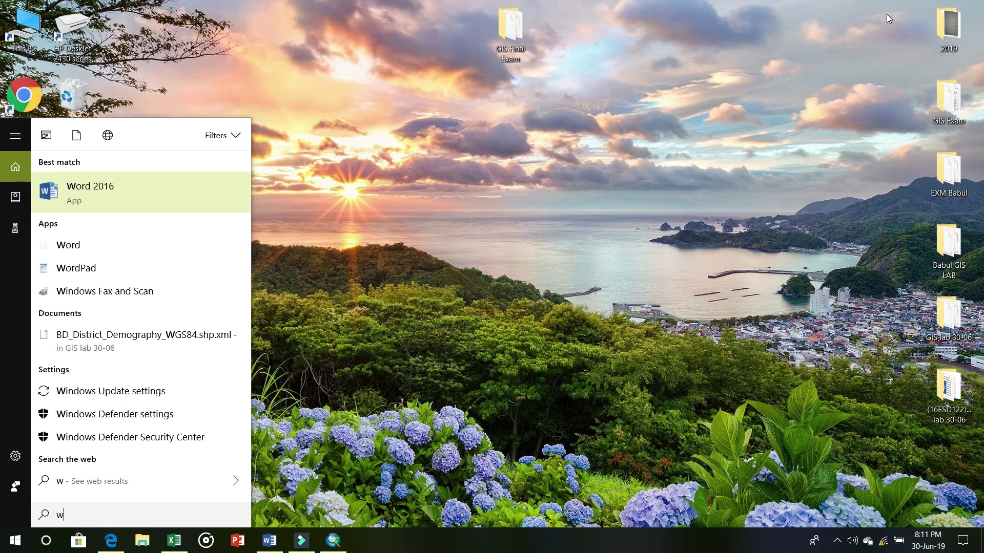
left_click(119, 186)
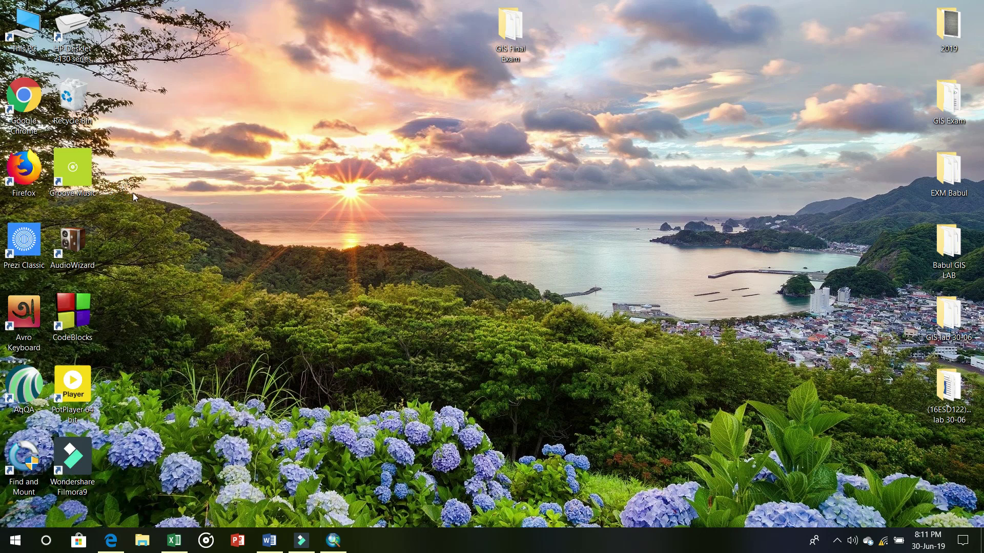
left_click(357, 277)
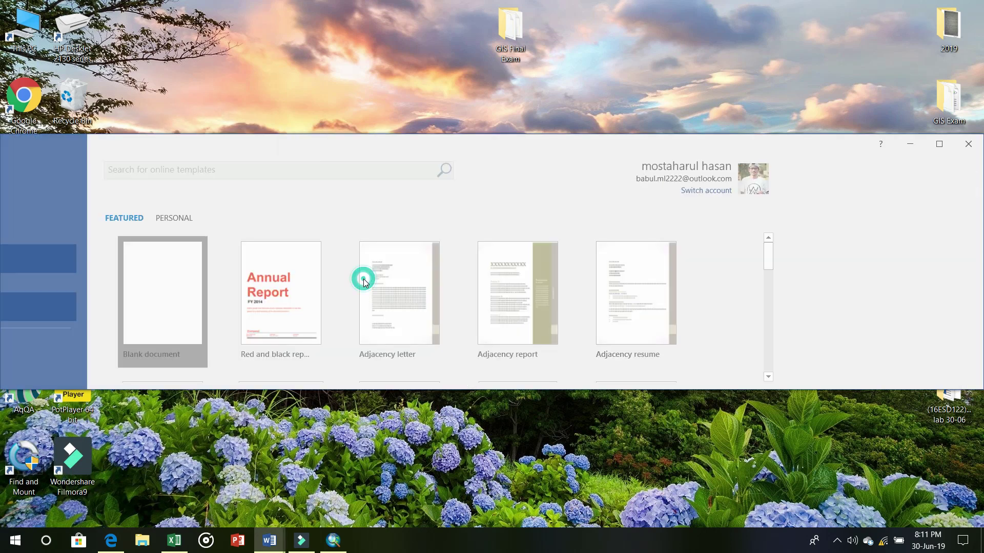
left_click(939, 146)
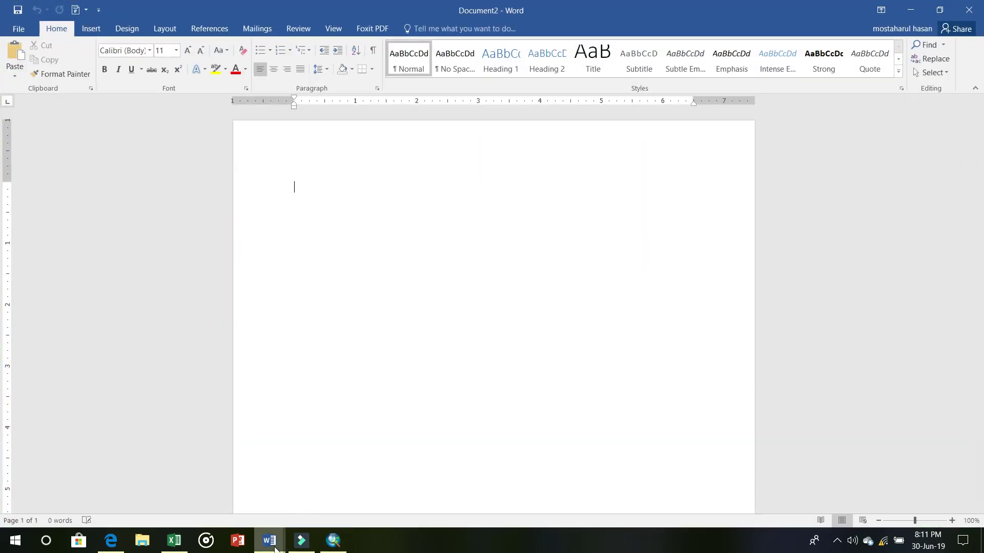
Check the exam task list in Document1 and return to the blank Document2
mouse_move(269, 540)
left_click(242, 483)
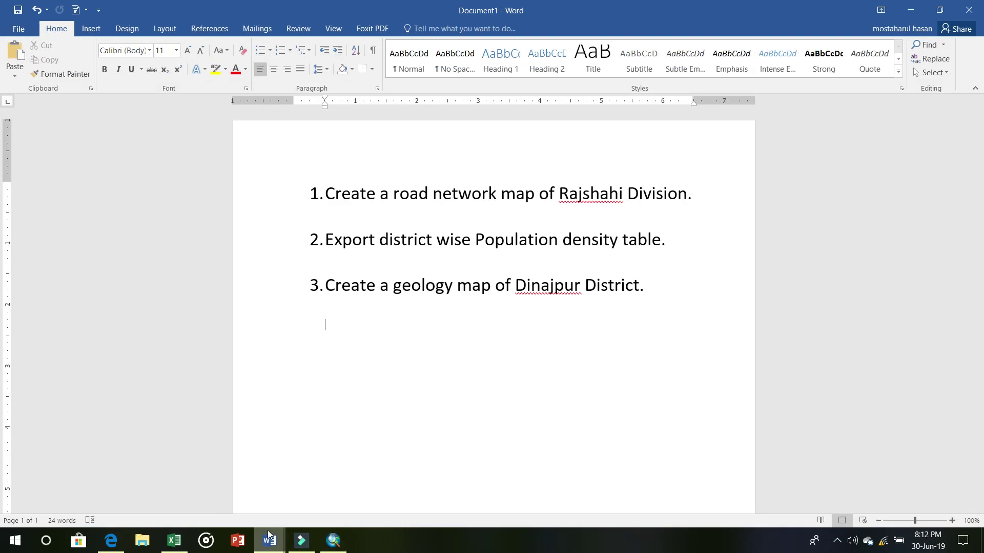
mouse_move(269, 545)
left_click(328, 487)
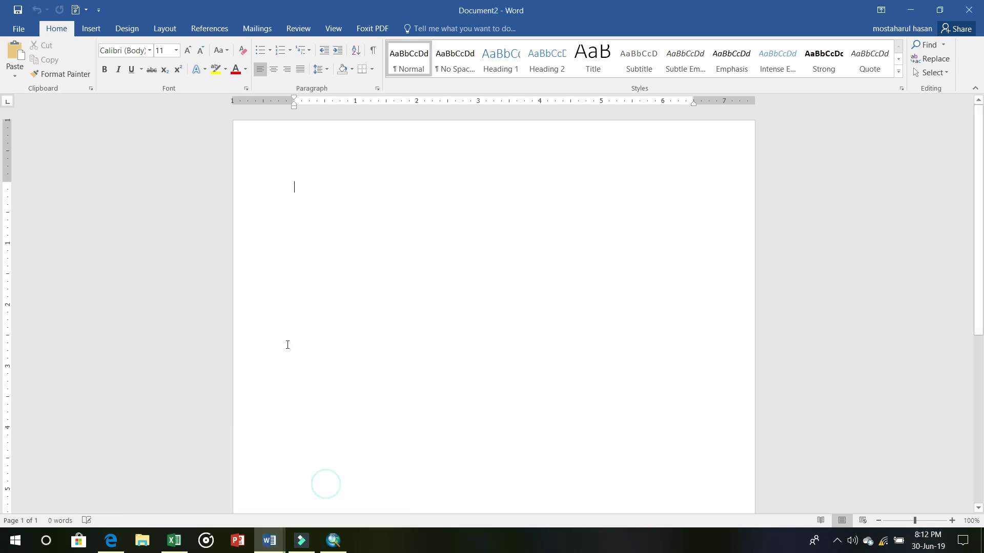
Insert the picture Rajshahi Road map.jpg from the Desktop's GIS Final Exam folder into the document
left_click(97, 31)
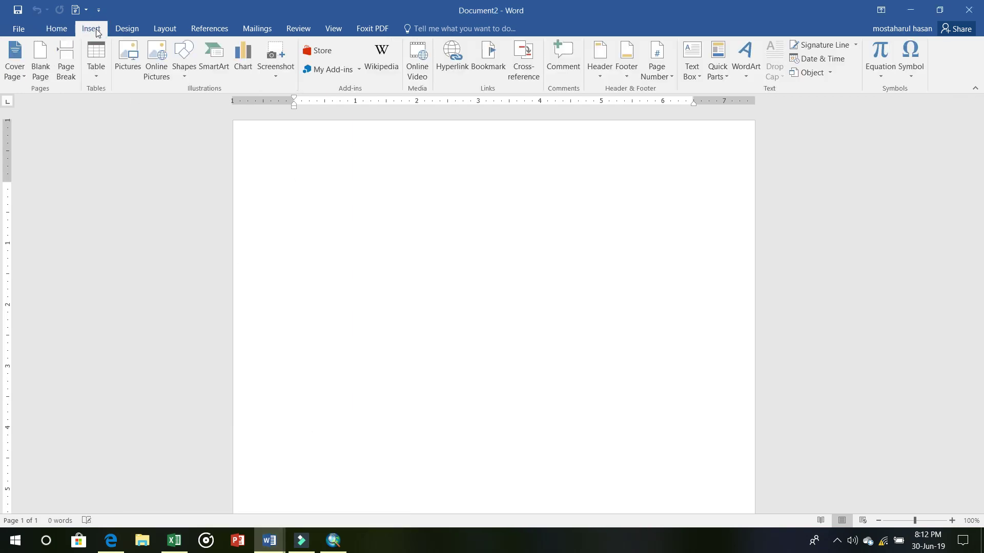
left_click(131, 75)
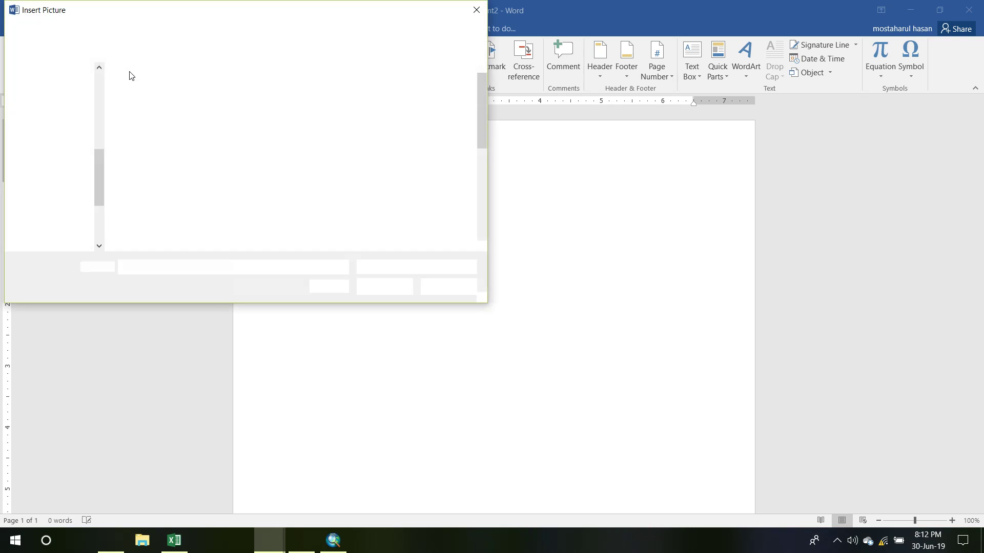
left_click(59, 105)
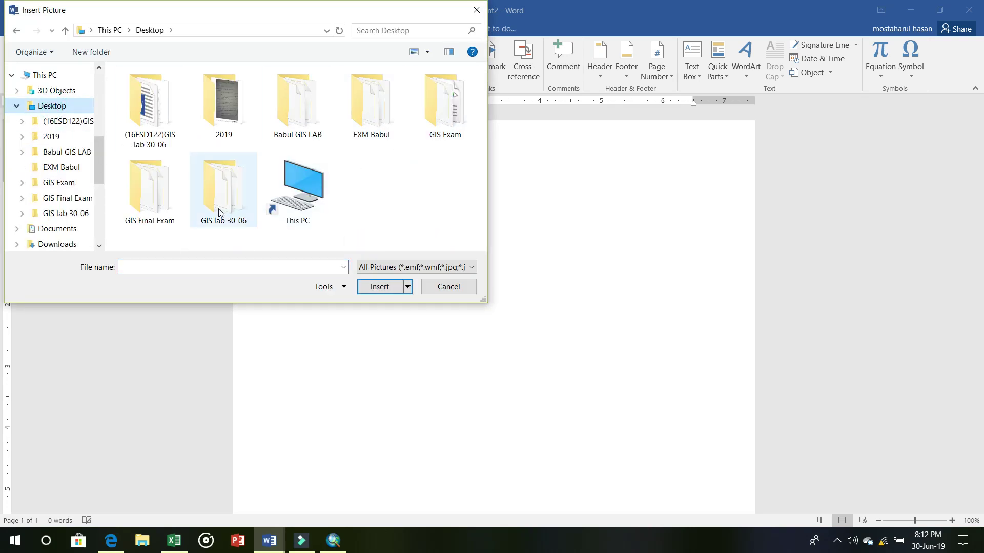
double_click(148, 192)
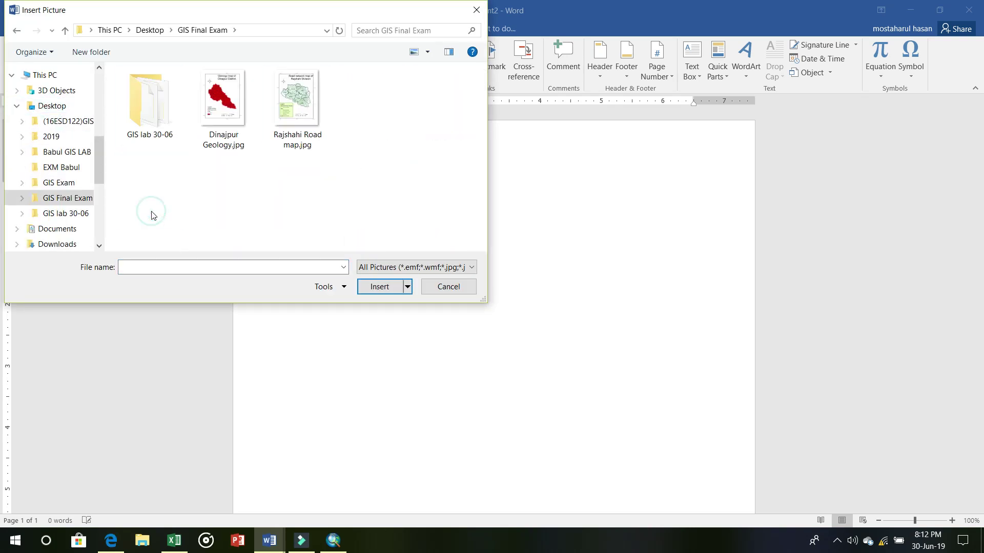
left_click(305, 120)
left_click(379, 288)
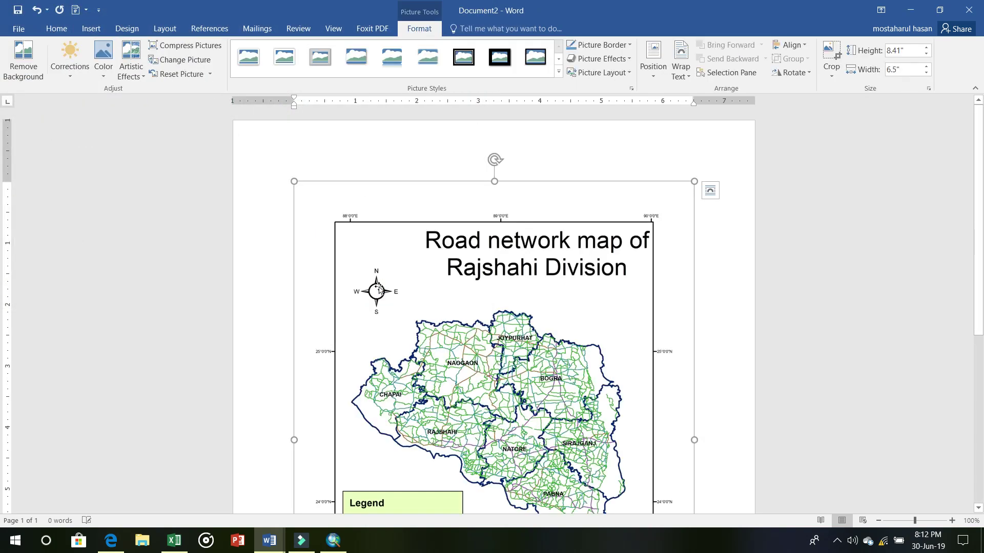
Add empty paragraphs below the Rajshahi road map to continue the document on a second page
scroll(655, 278, "down", 10)
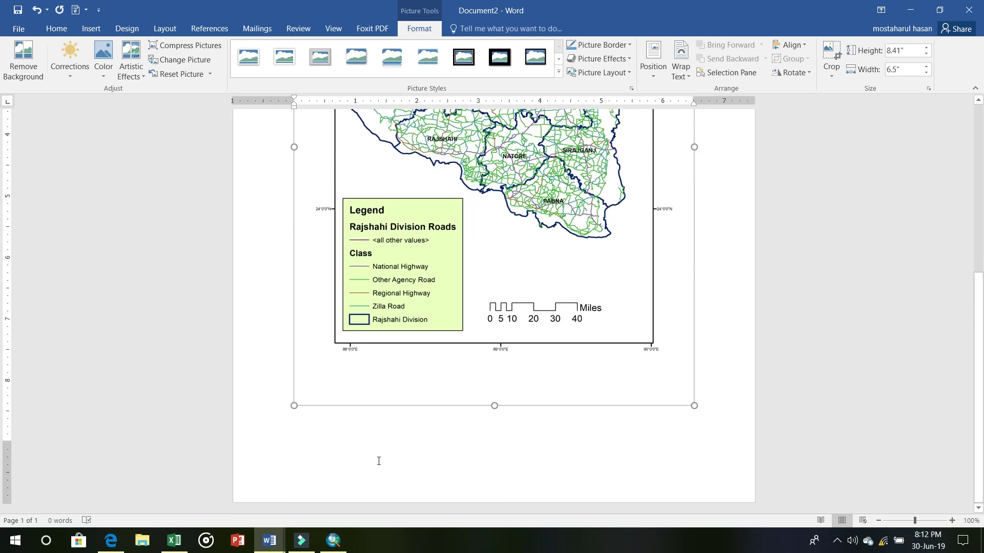
left_click(316, 434)
key("Return")
key("Return")
key("Return")
key("Return")
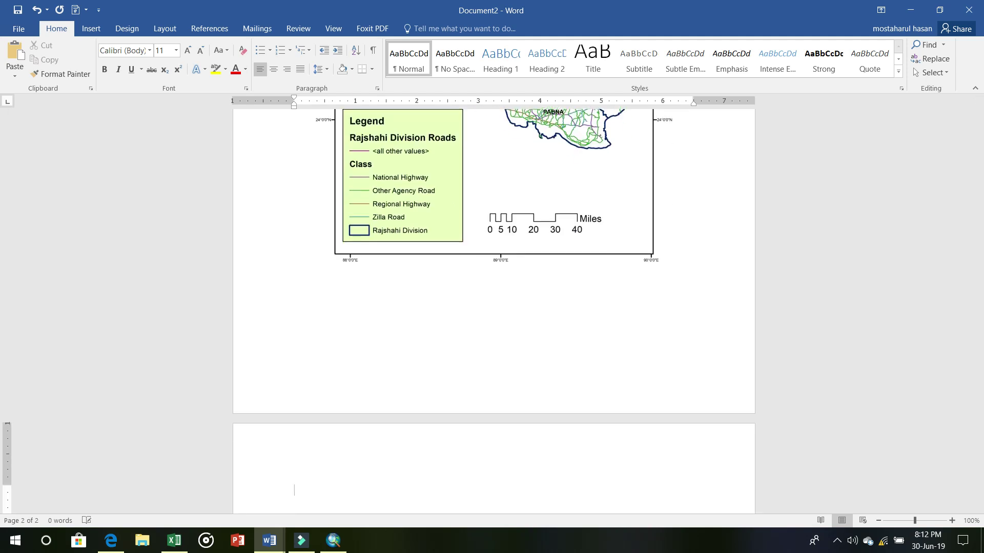
Reread the exam task list in Document1 to see which item follows the road map
left_click(270, 542)
left_click(231, 504)
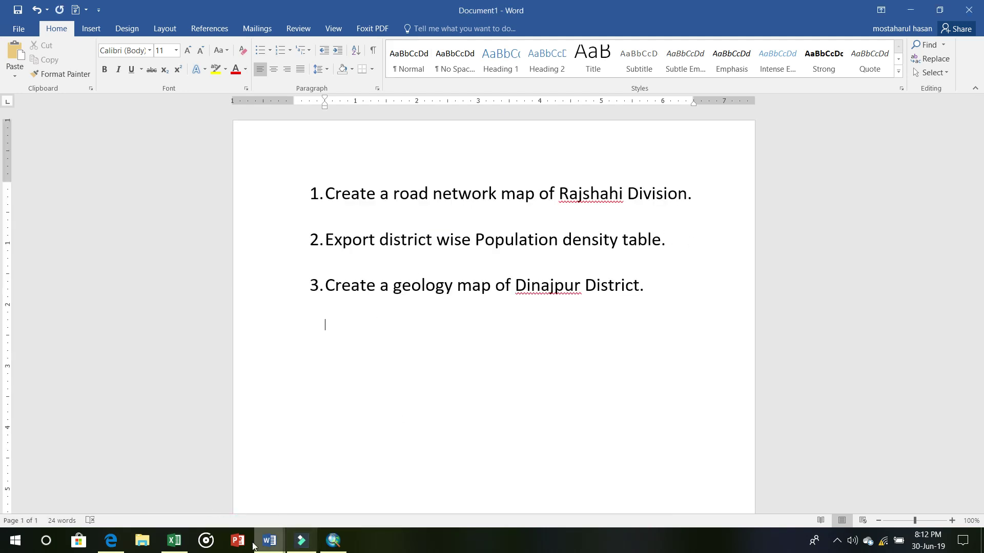
left_click(270, 544)
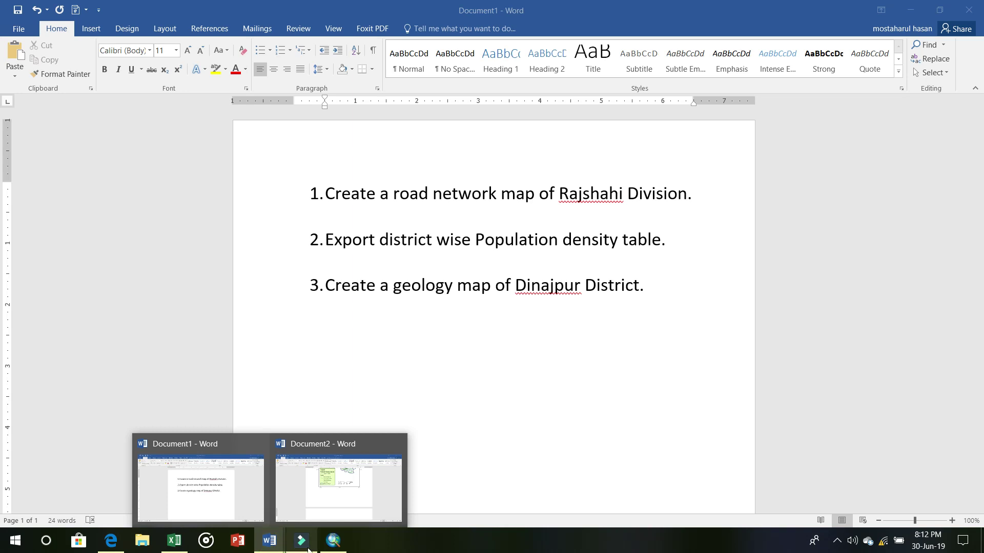
Switch to Excel and copy the district population density table, cells A2 to B69, from Sheet1
left_click(181, 549)
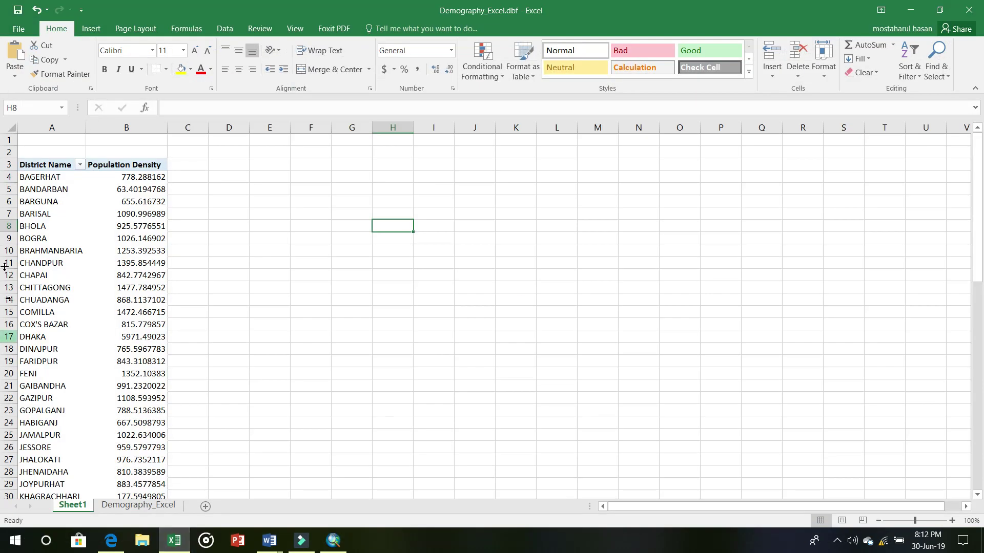
left_click(34, 154)
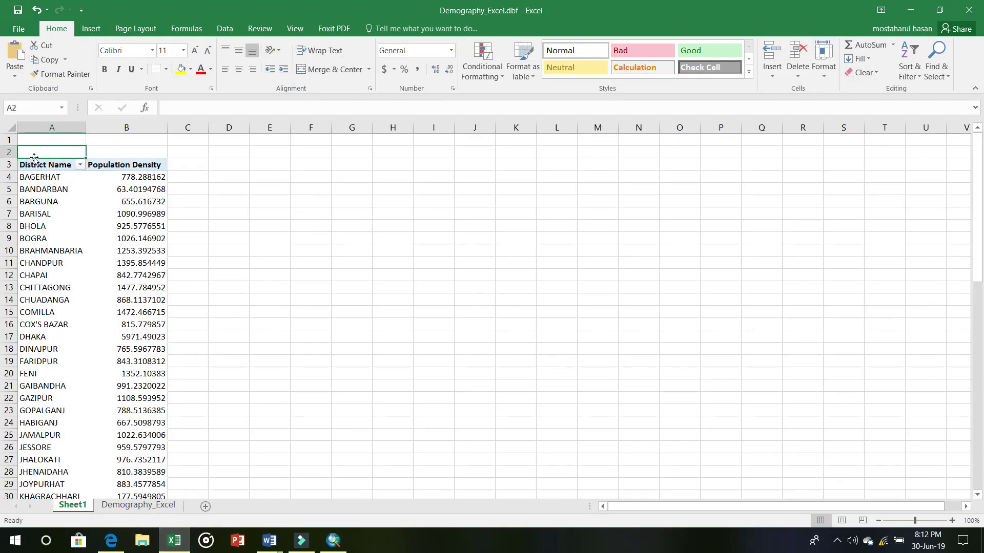
left_click_drag(34, 153, 126, 164)
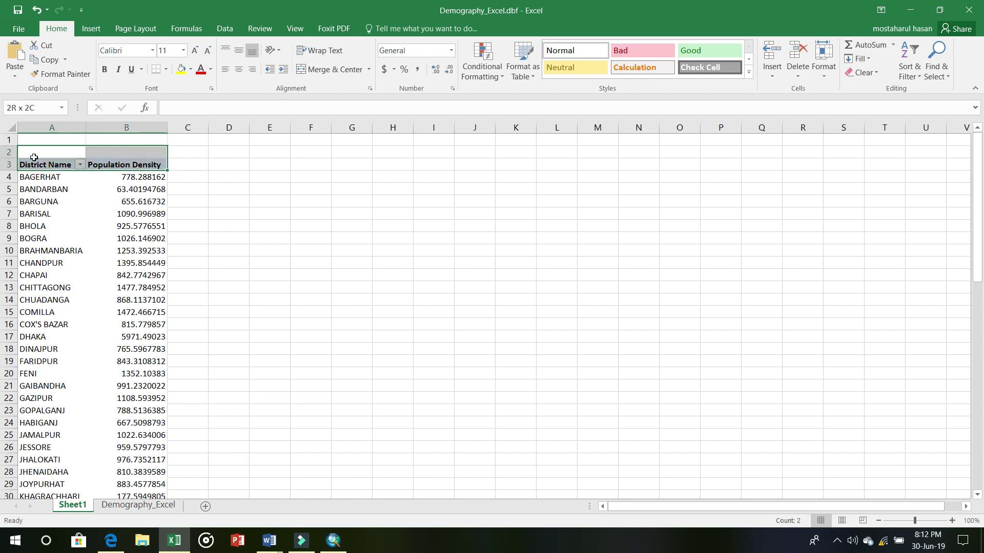
mouse_move(34, 158)
left_mouse_down()
mouse_move(34, 422)
mouse_move(30, 158)
left_mouse_up()
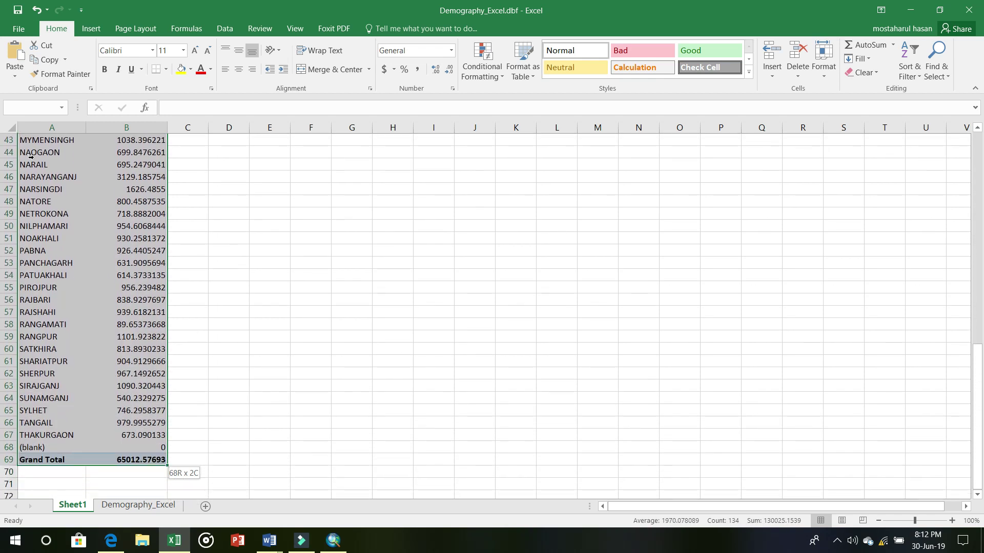
key("ctrl+c")
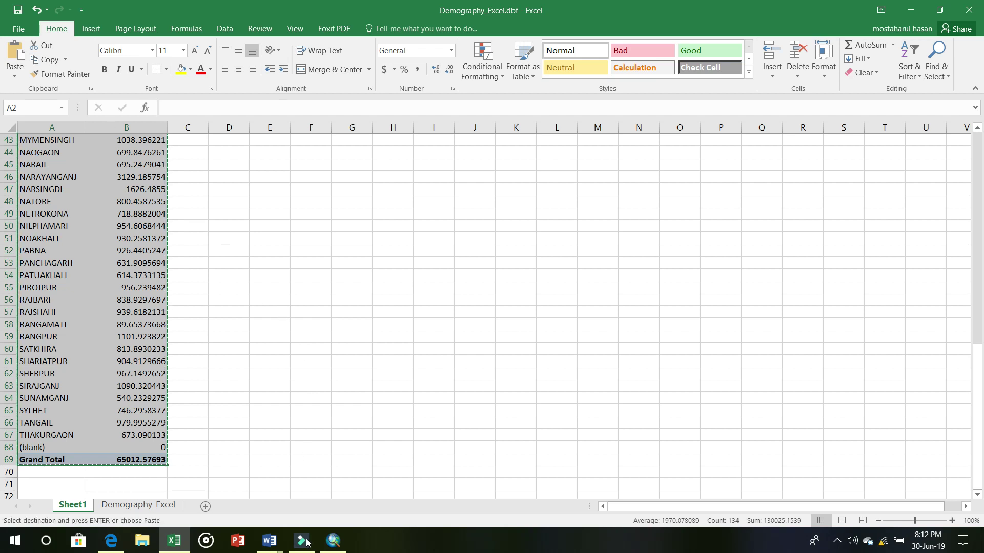
Switch to Word's Document2 and paste the copied population density table on the page after the Rajshahi road map
left_click(269, 542)
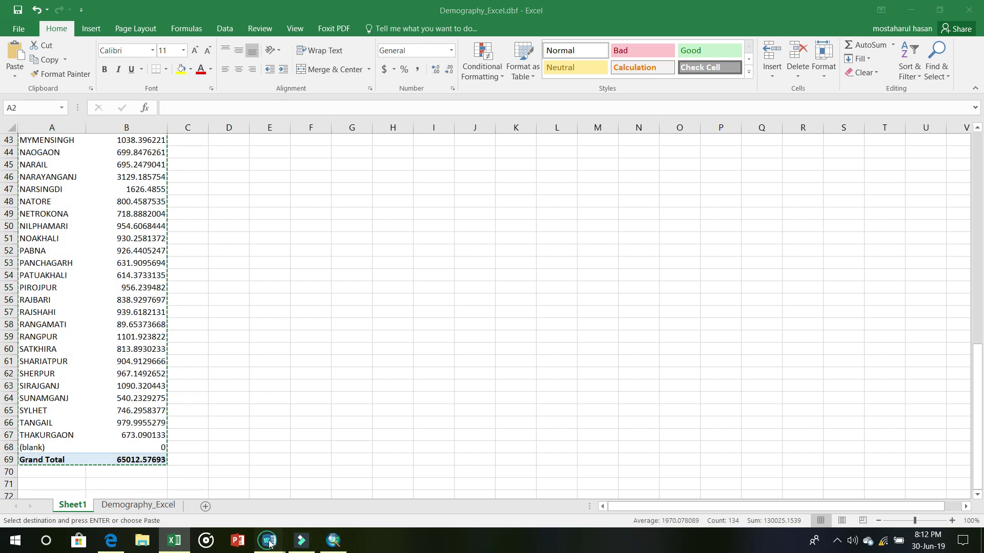
left_click(305, 505)
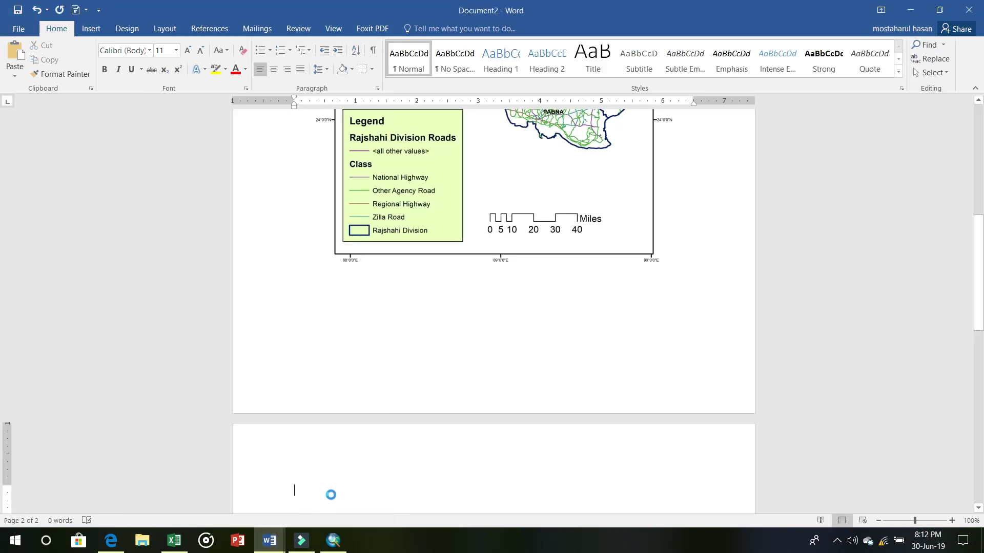
key("ctrl+v")
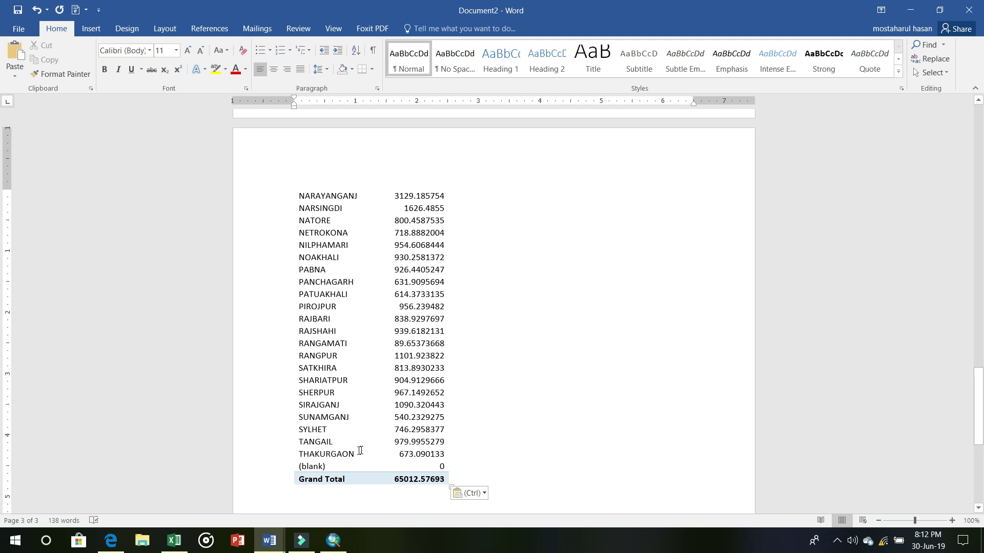
scroll(461, 412, "up", 18)
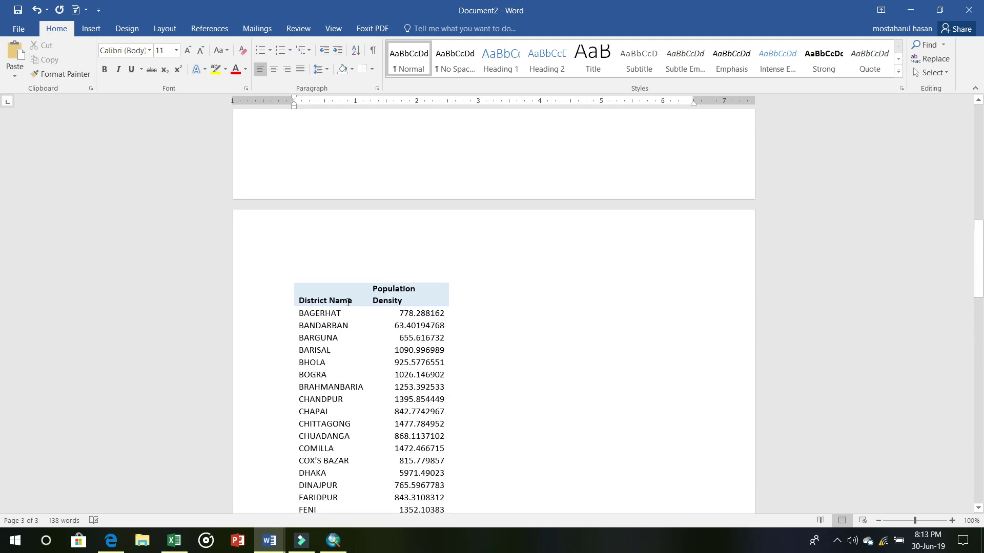
Apply the light blue style from the first row of Grid Tables to the whole population density table
left_click(287, 268)
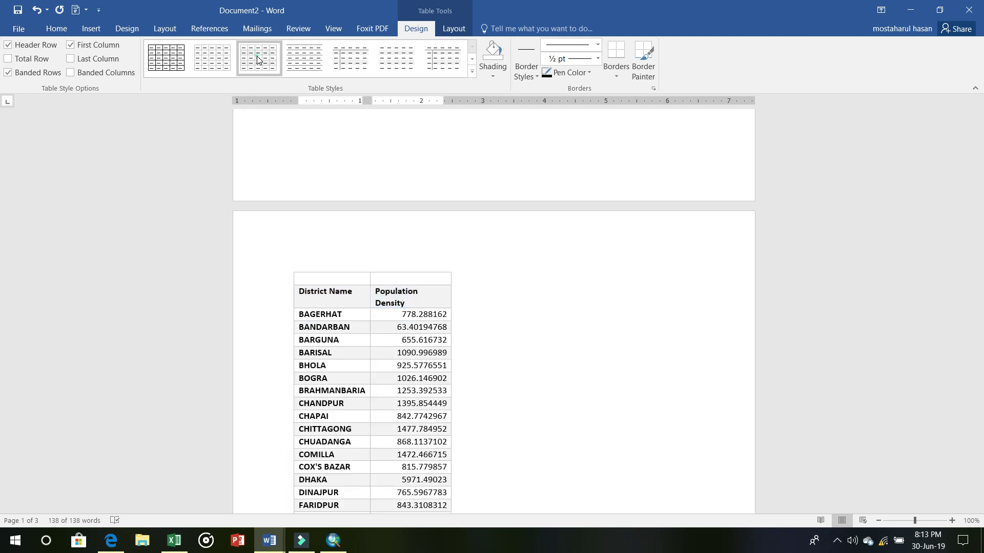
left_click(470, 73)
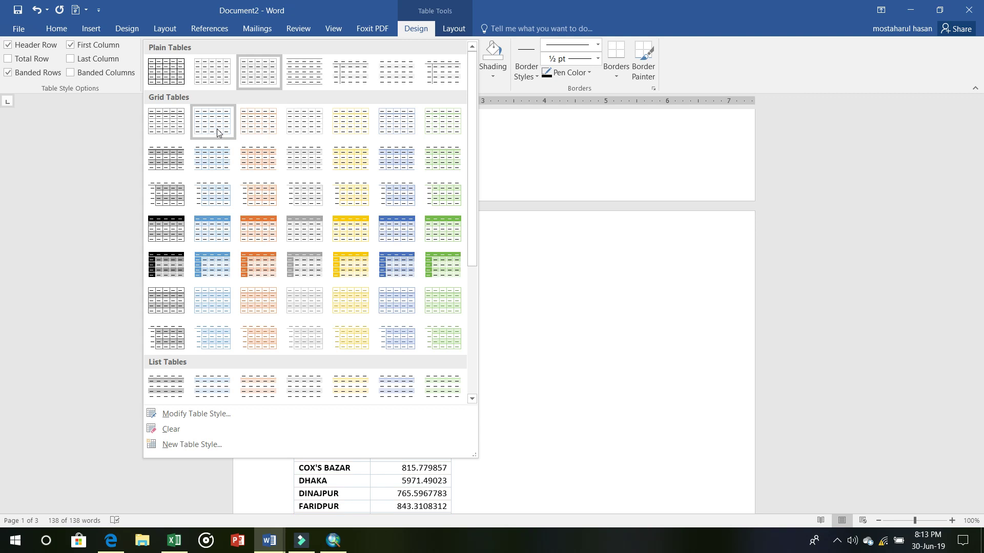
left_click(217, 133)
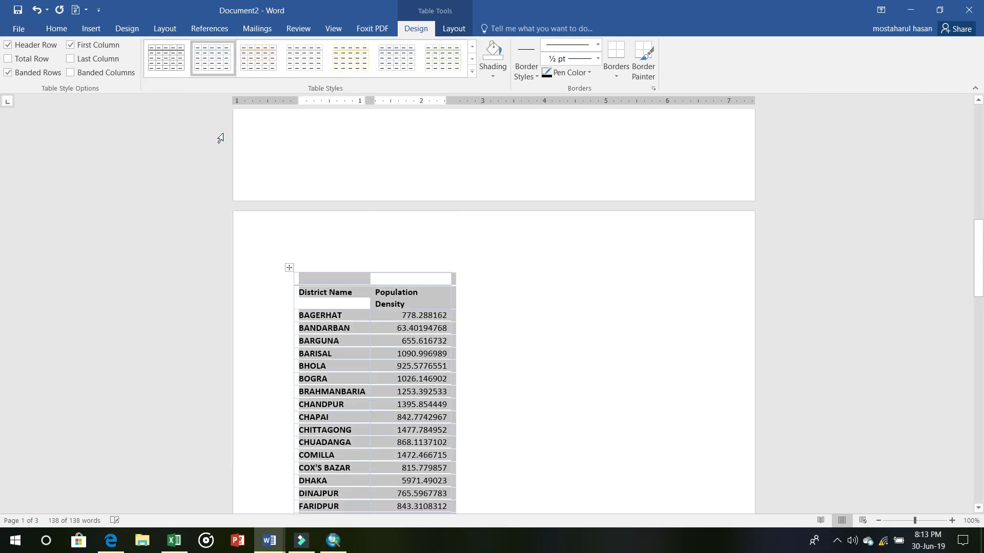
left_click(589, 369)
scroll(446, 328, "down", 7)
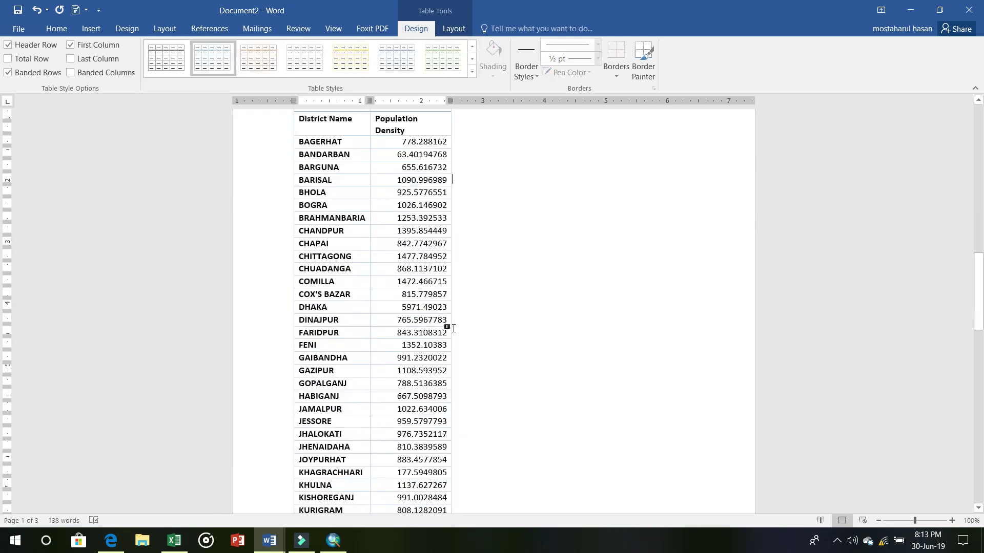
scroll(454, 328, "down", 12)
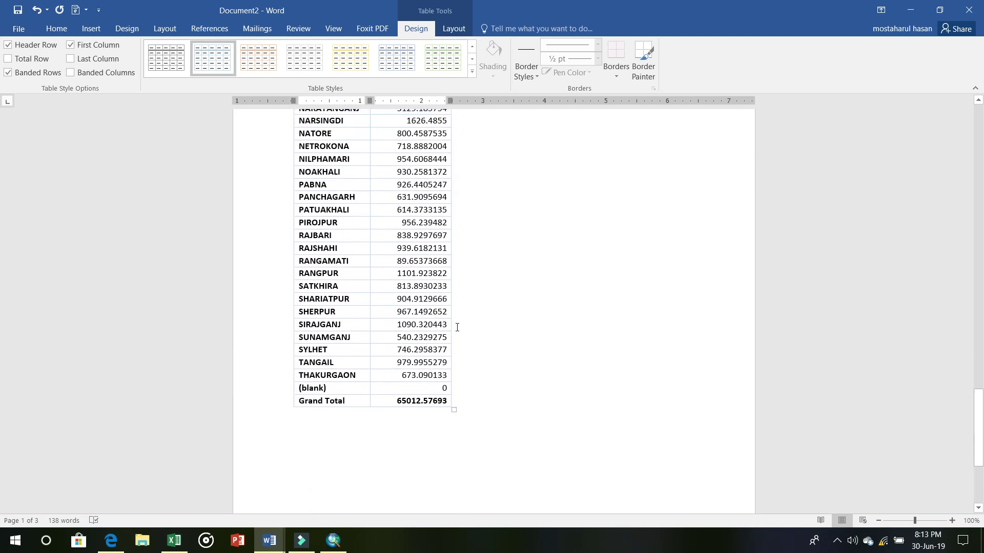
Place the cursor below the population density table, check the remaining exam task in Document1 and return to Document2
left_click(447, 343)
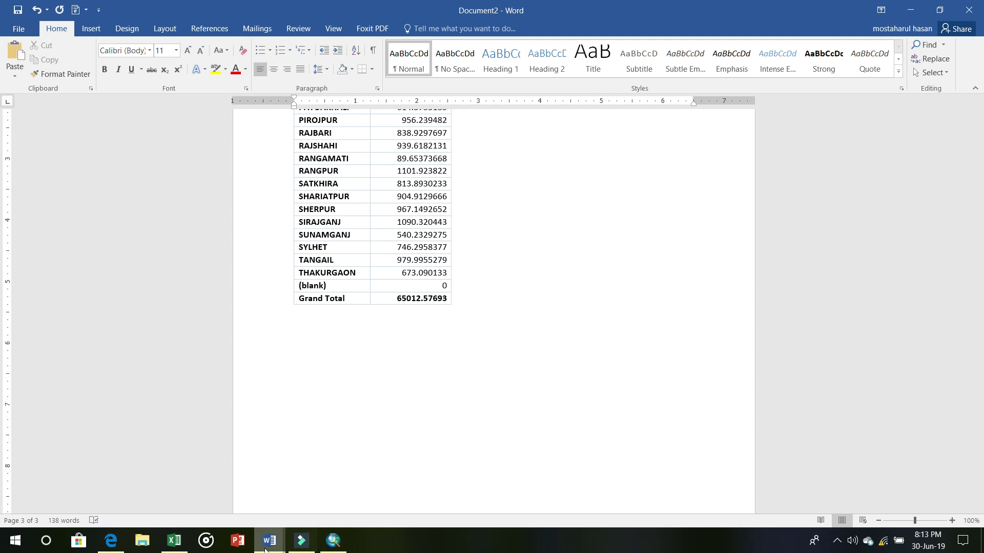
mouse_move(272, 549)
left_click(236, 503)
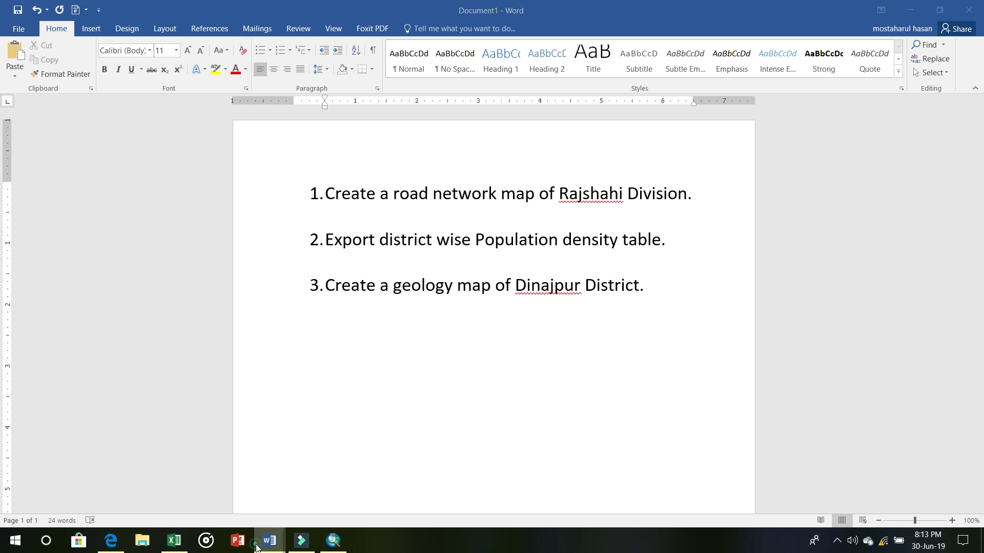
mouse_move(258, 546)
left_click(309, 505)
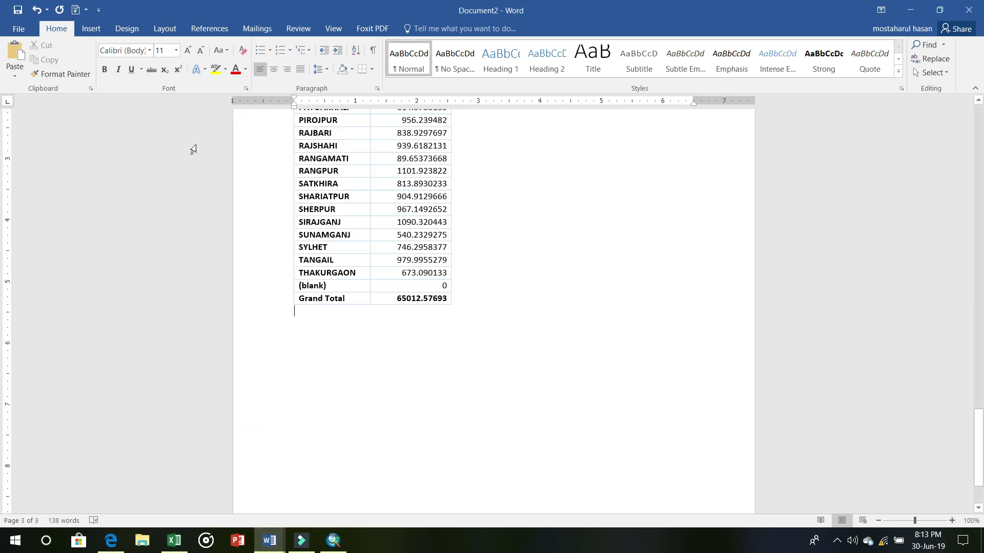
Insert the picture Dinajpur Geology.jpg from the Desktop's GIS Final Exam folder below the population density table
left_click(92, 30)
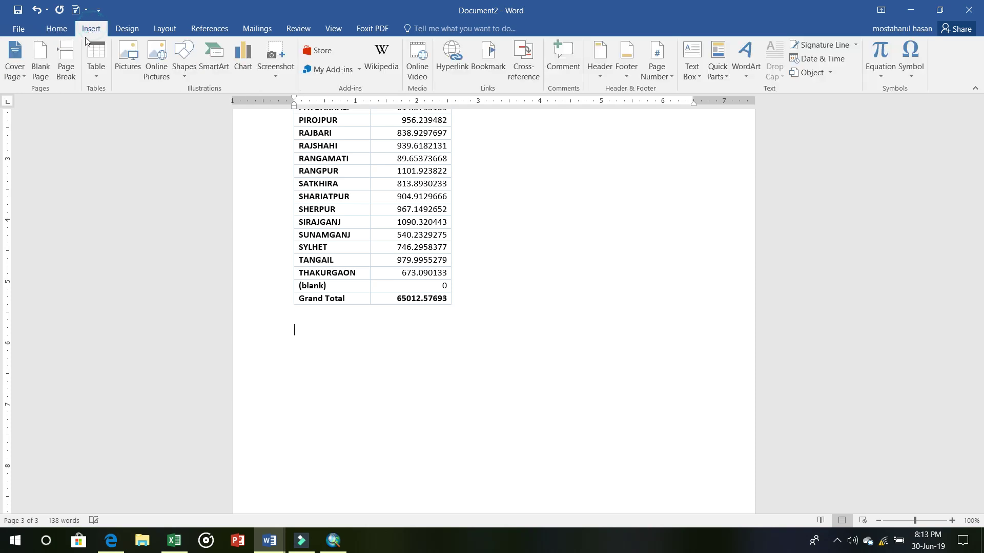
left_click(129, 67)
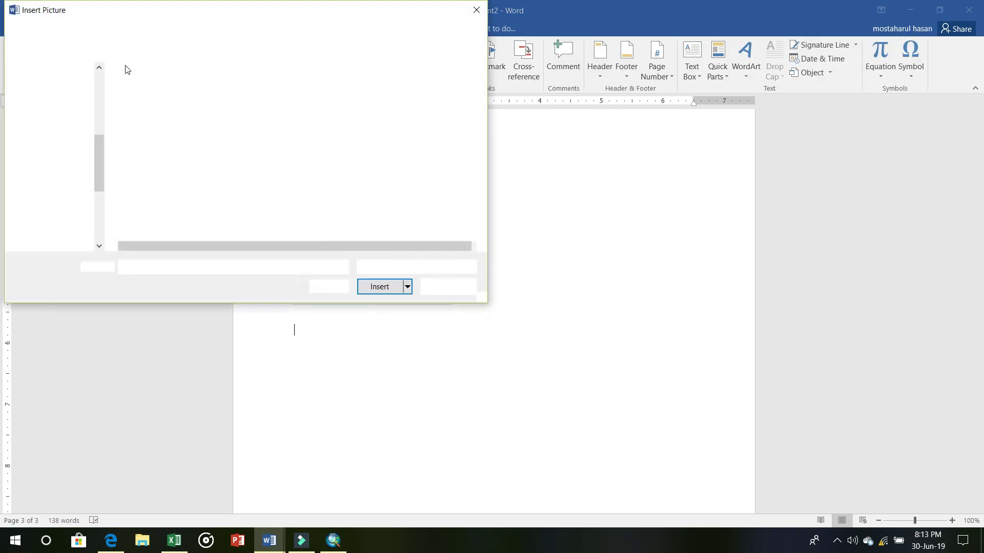
left_click(211, 116)
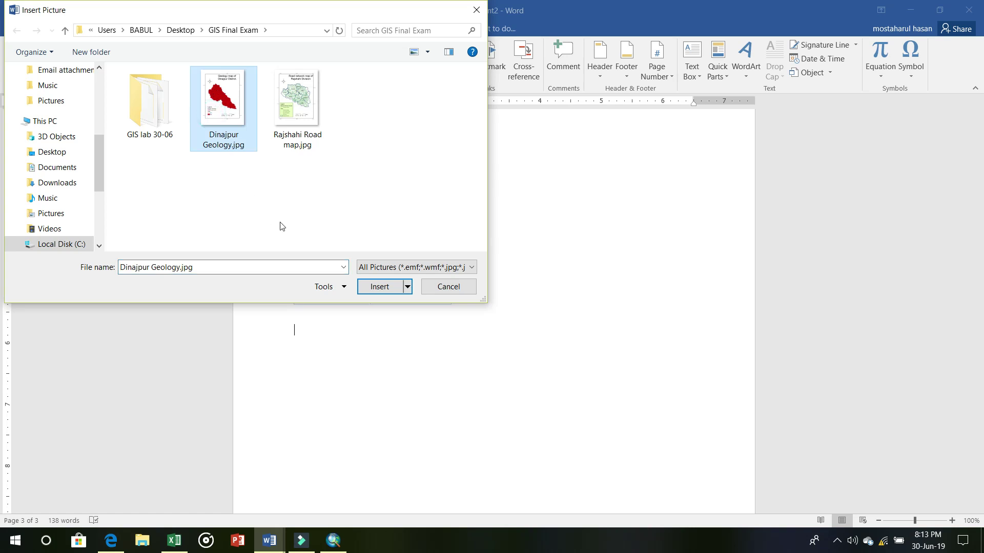
left_click(372, 290)
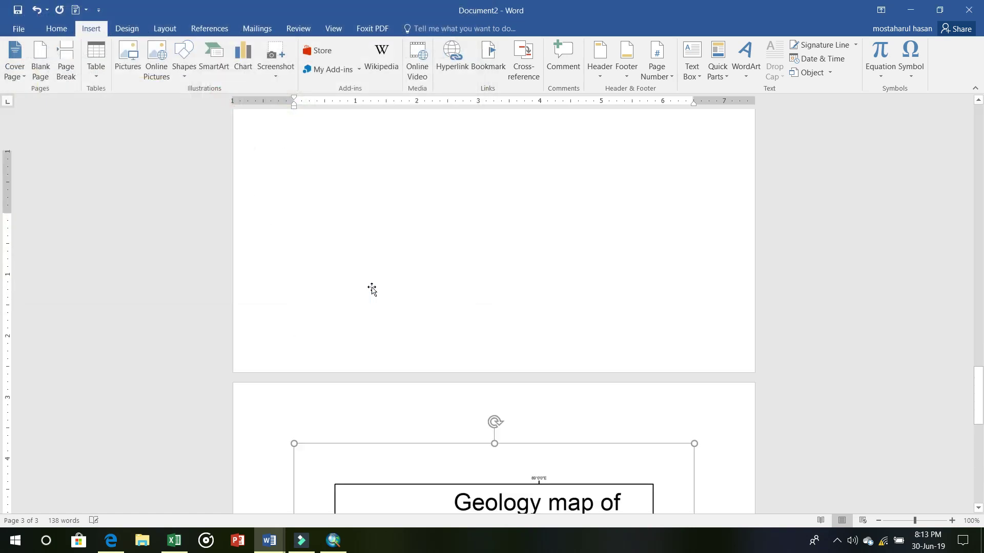
scroll(537, 308, "down", 10)
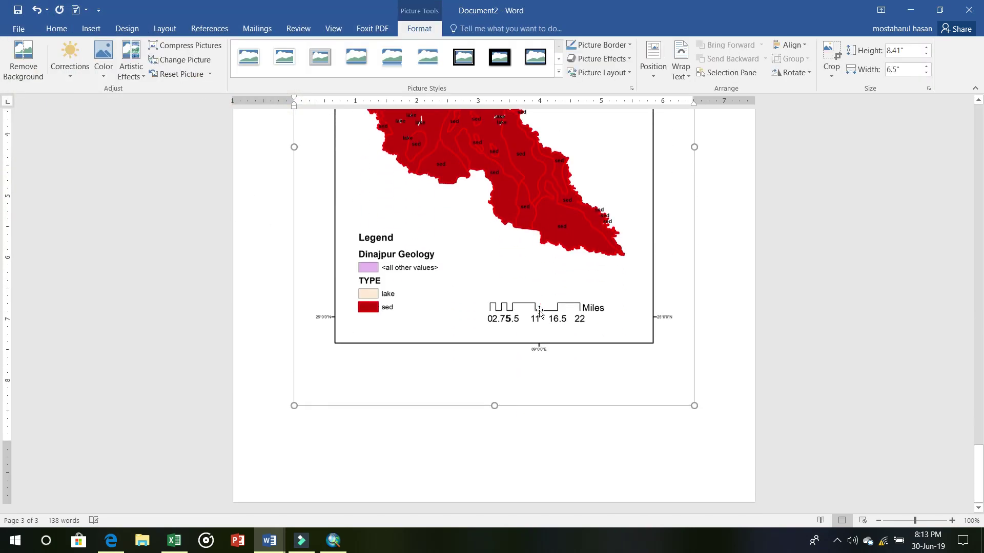
Enlarge the Rajshahi road network map on the first page to 9.71" high and 7.5" wide with square text wrapping
scroll(538, 313, "up", 17)
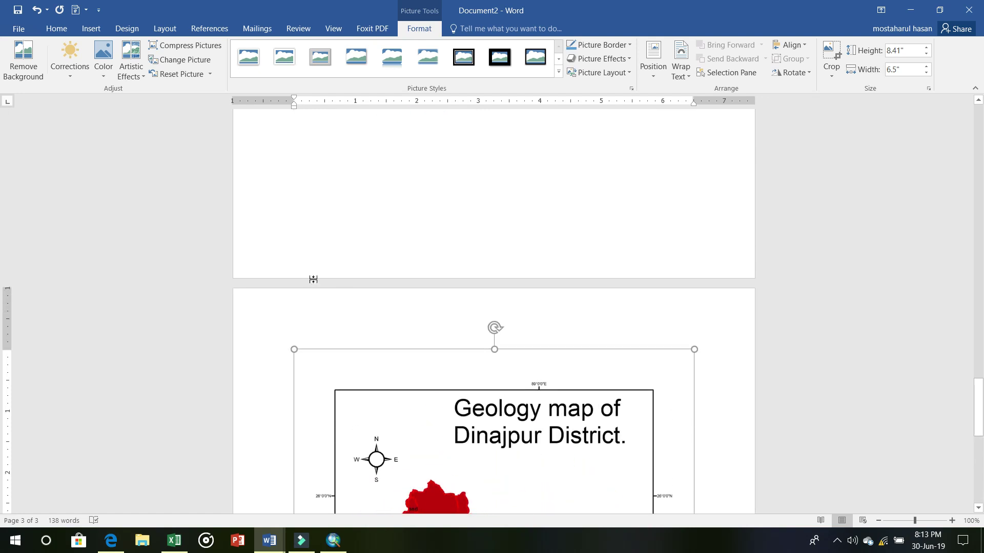
scroll(410, 276, "up", 20)
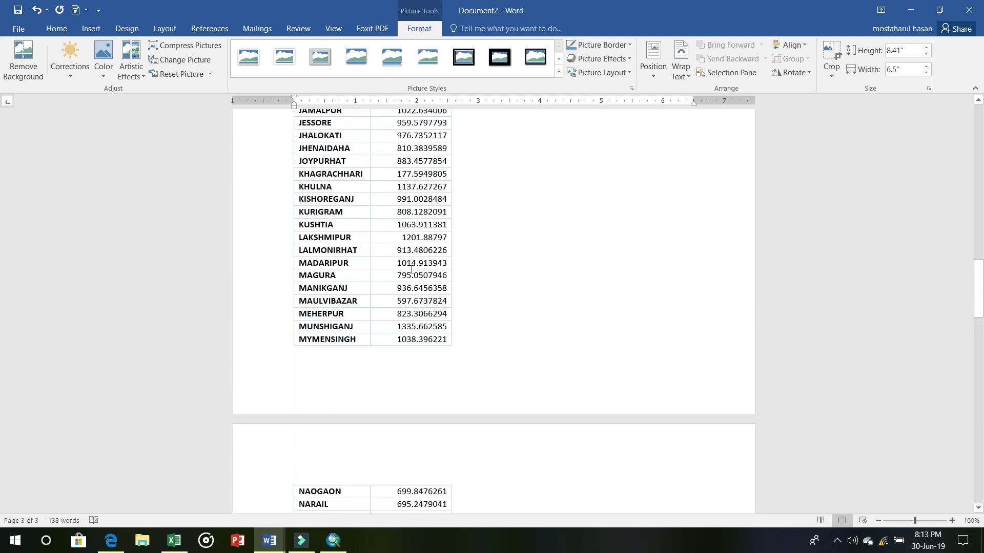
scroll(410, 269, "up", 4)
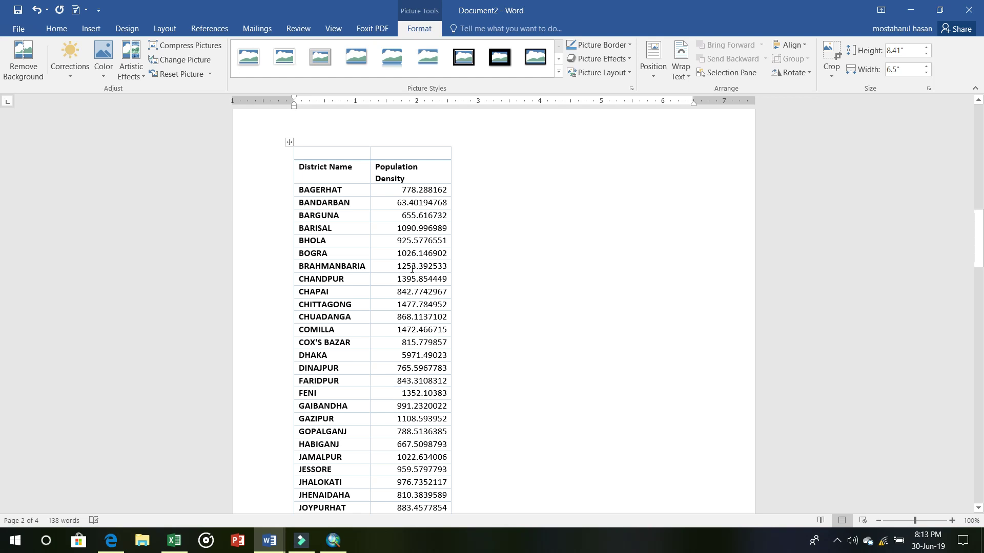
scroll(412, 268, "up", 20)
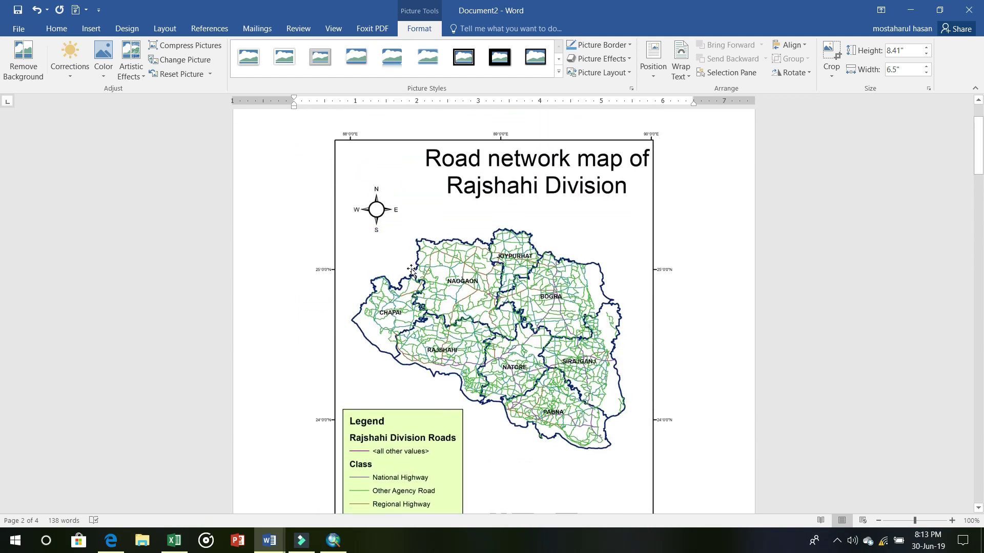
scroll(412, 269, "up", 3)
left_click(436, 293)
scroll(634, 457, "down", 9)
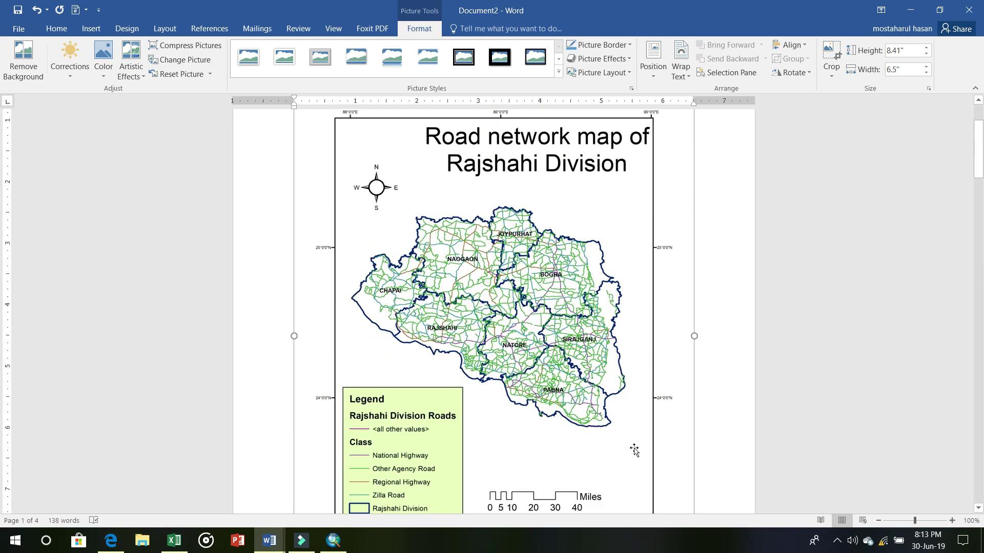
left_click_drag(707, 443, 729, 467)
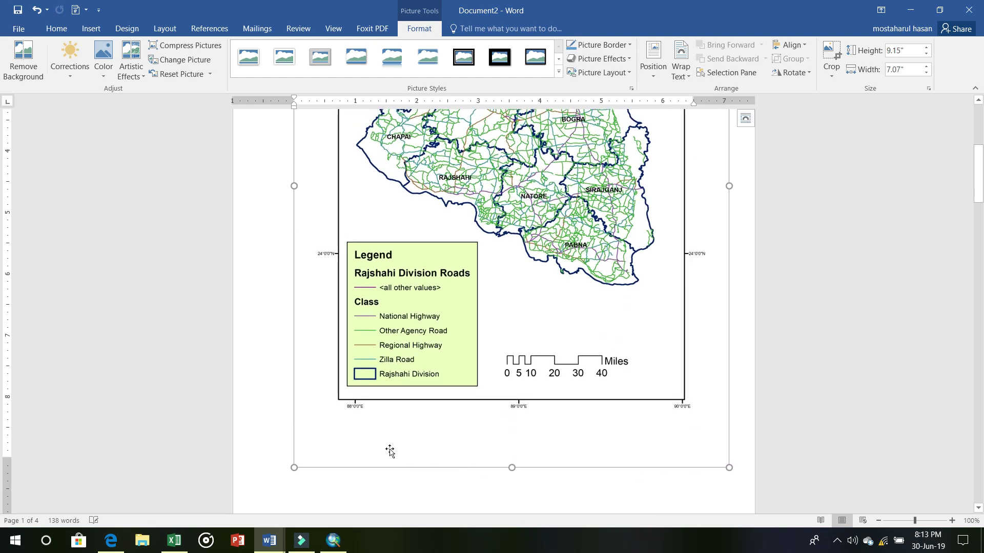
left_click(745, 120)
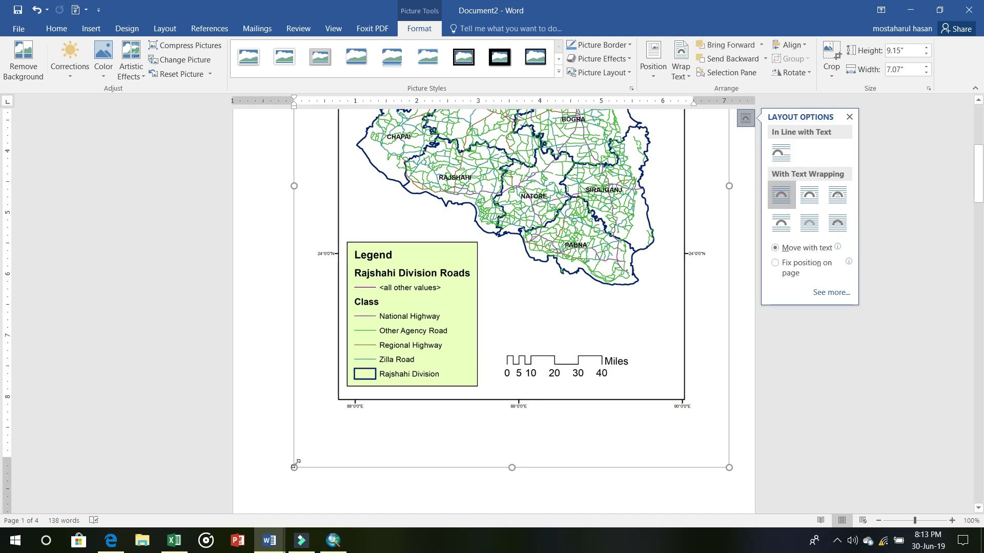
left_click_drag(293, 468, 267, 501)
scroll(616, 420, "up", 8)
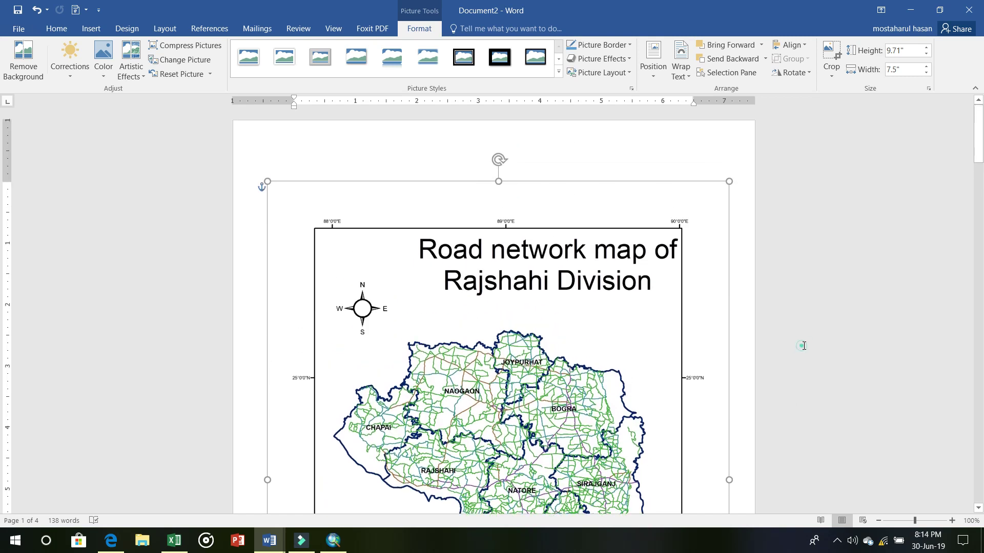
left_click(804, 346)
Set square text wrapping on the Dinajpur geology map and enlarge it proportionally into the page's left margin
scroll(762, 351, "down", 20)
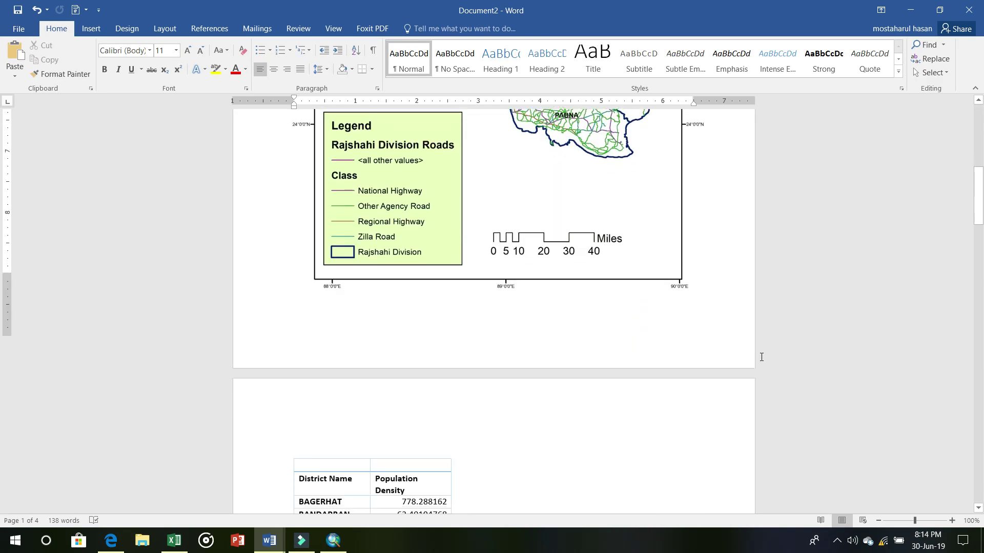
scroll(758, 362, "down", 20)
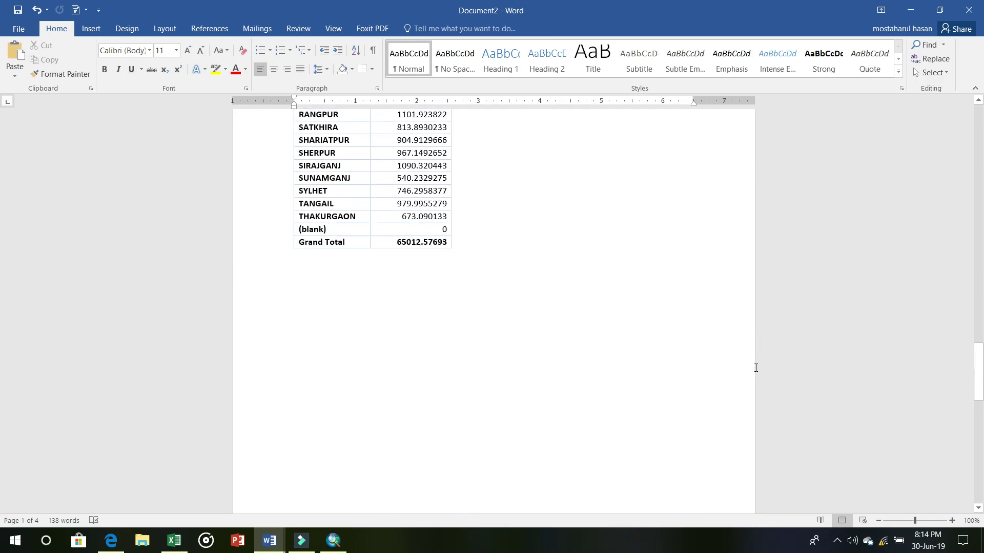
left_click(498, 433)
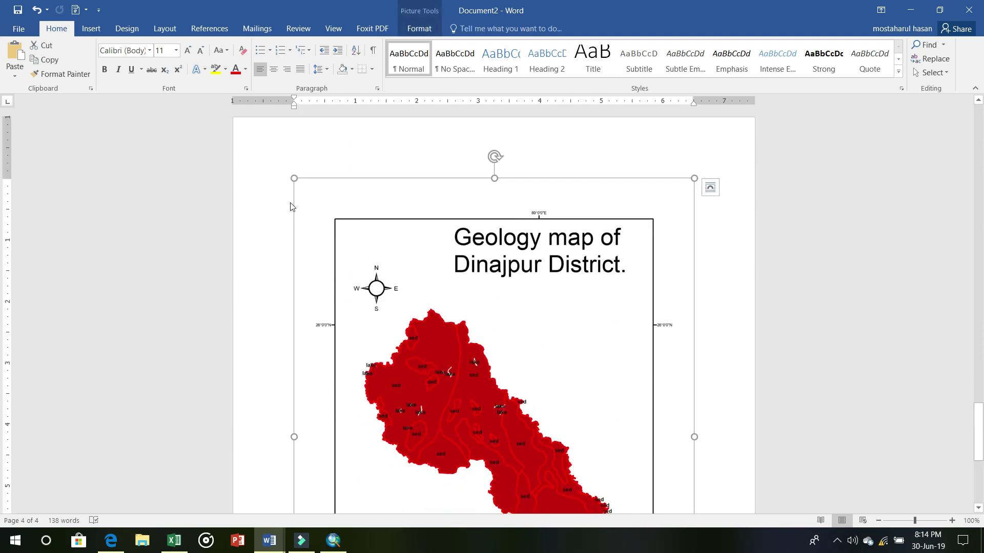
left_click(710, 188)
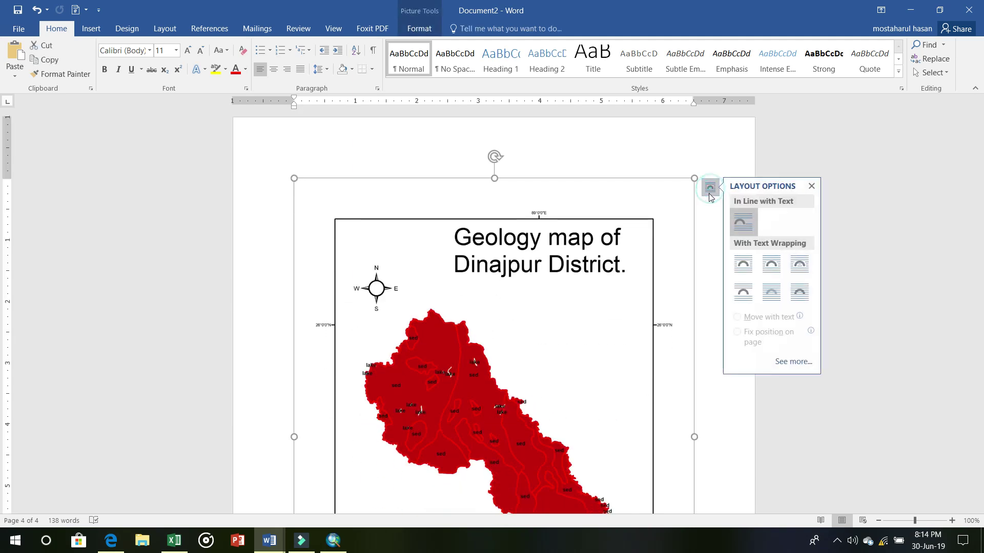
left_click(739, 264)
left_click_drag(293, 178, 261, 155)
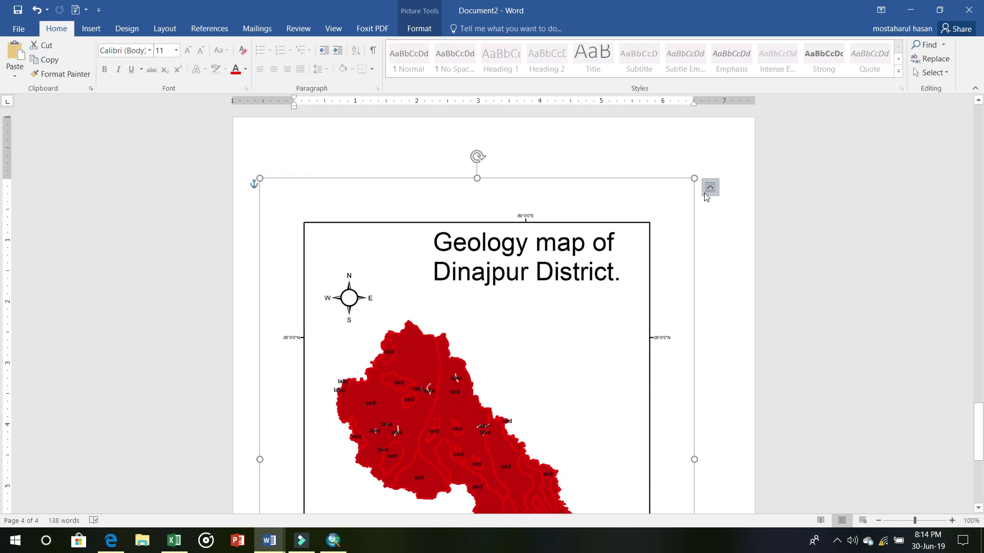
Enlarge the Dinajpur geology map proportionally into the page's right margin and deselect it
left_click_drag(693, 179, 733, 155)
scroll(854, 301, "down", 10)
left_click(830, 334)
Add a blank line above the population density table on the second page
scroll(828, 337, "up", 12)
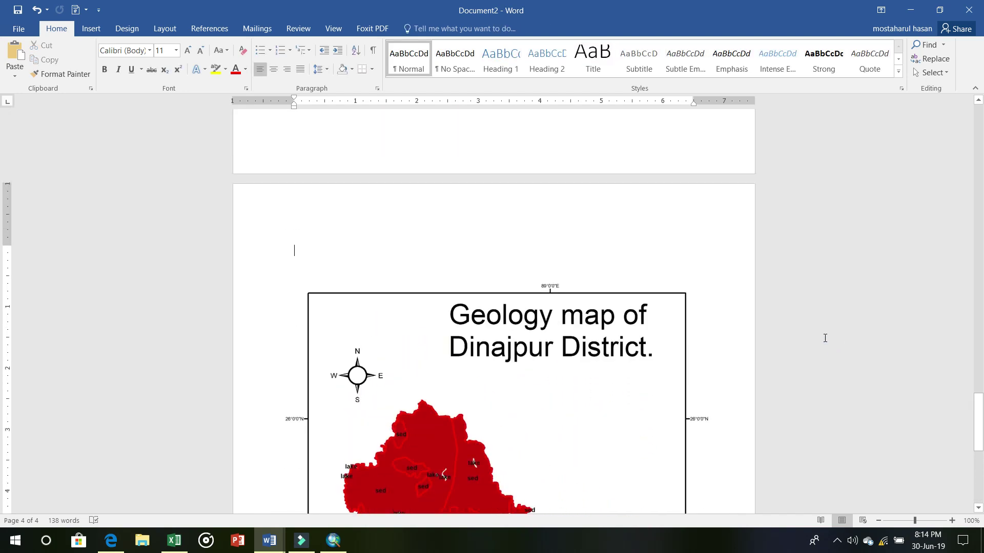
scroll(825, 339, "up", 15)
scroll(825, 336, "up", 15)
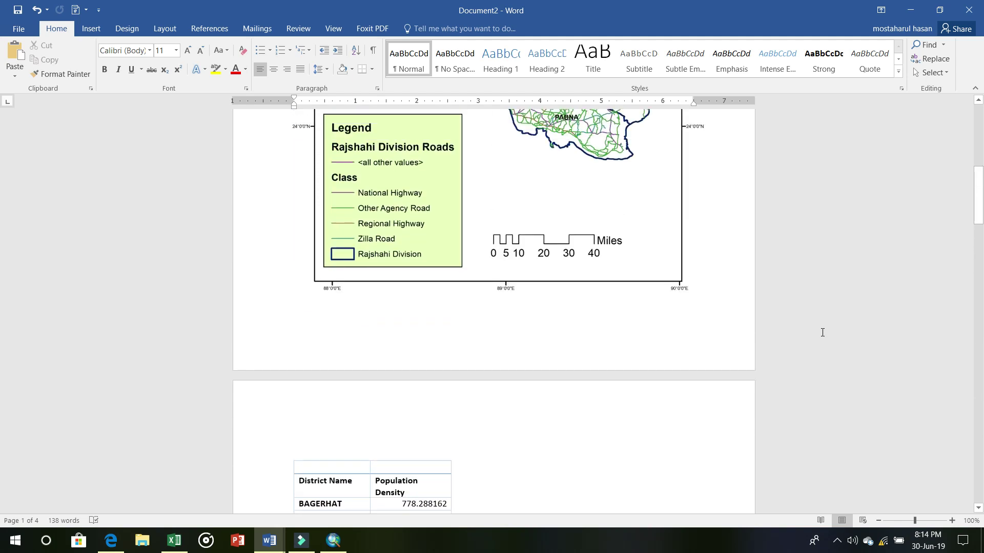
scroll(822, 334, "down", 15)
scroll(820, 338, "down", 5)
scroll(811, 338, "up", 6)
scroll(824, 340, "up", 10)
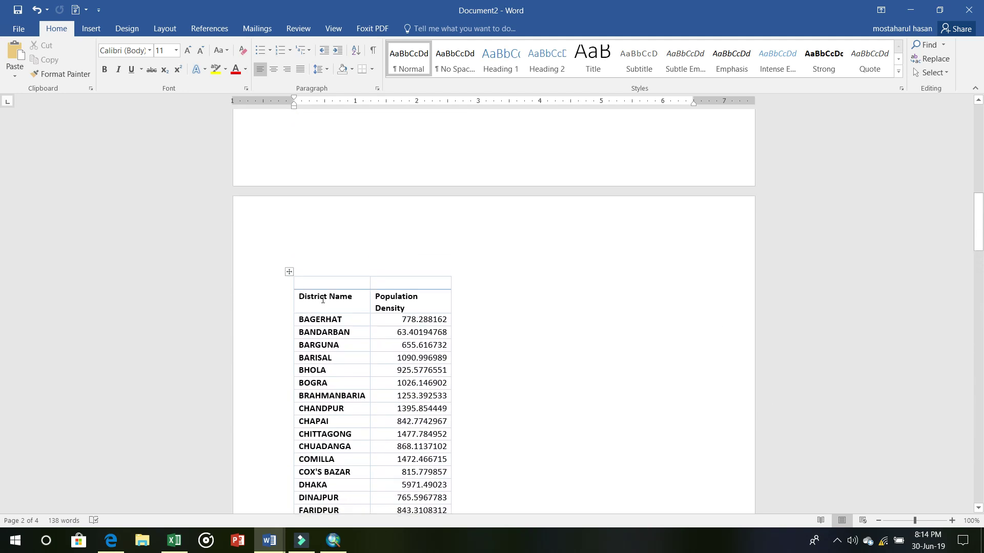
left_click(324, 266)
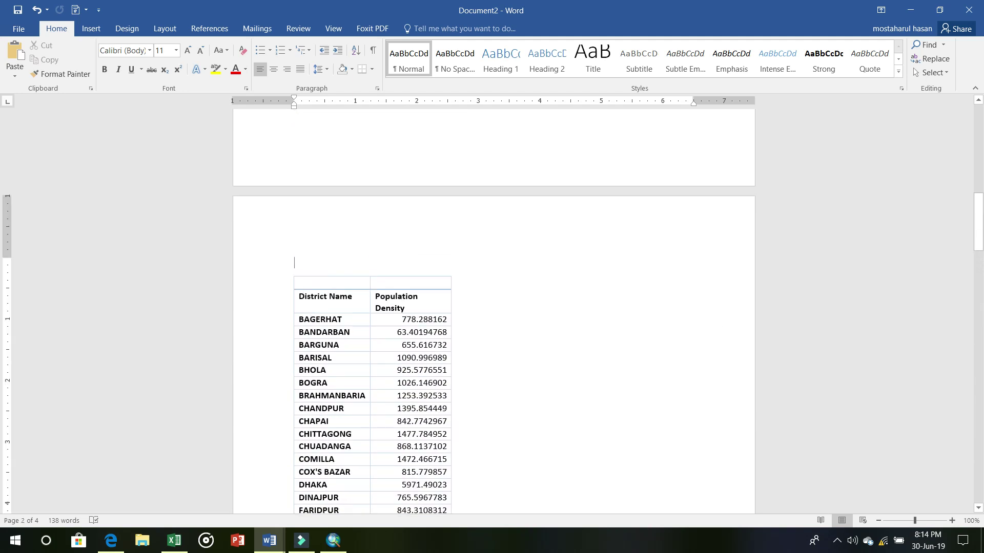
key("Return")
Copy the table rows from MEHERPUR through Grand Total on the third page, and clear the contents of those cells
scroll(321, 284, "down", 15)
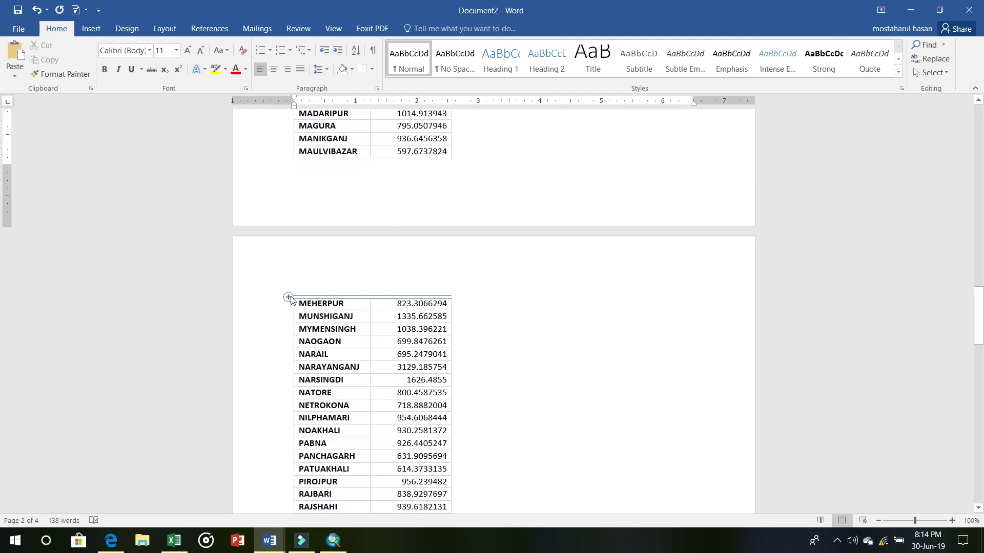
left_click(296, 304)
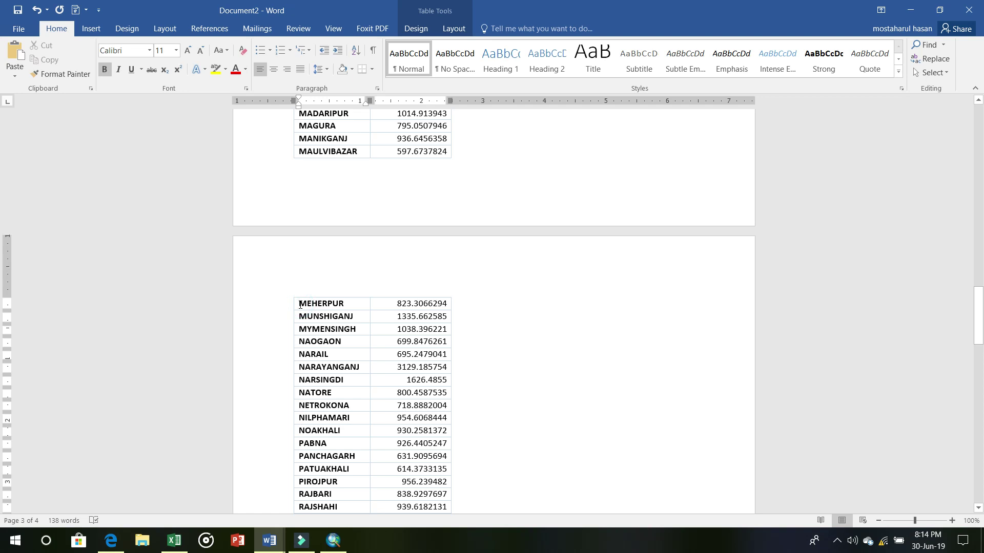
key("shift+Down")
key("shift+Down")
key("shift+Down")
key("shift+Down")
key("shift+Down")
key("shift+Down")
key("shift+Down")
key("shift+Down")
key("shift+Down")
key("shift+Down")
key("shift+Down")
key("shift+Down")
key("shift+Down")
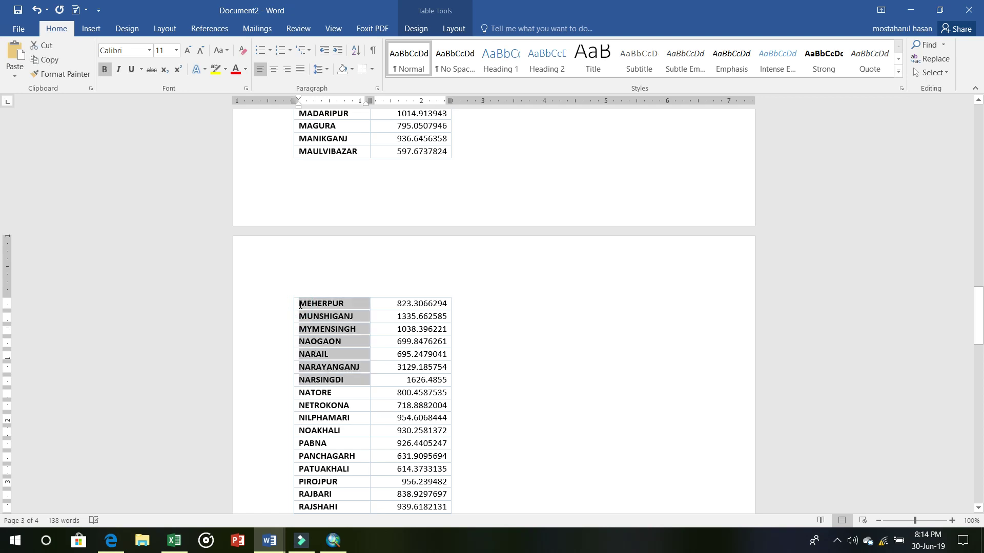
key("shift+Down")
key("shift+Down")
key("shift+Down")
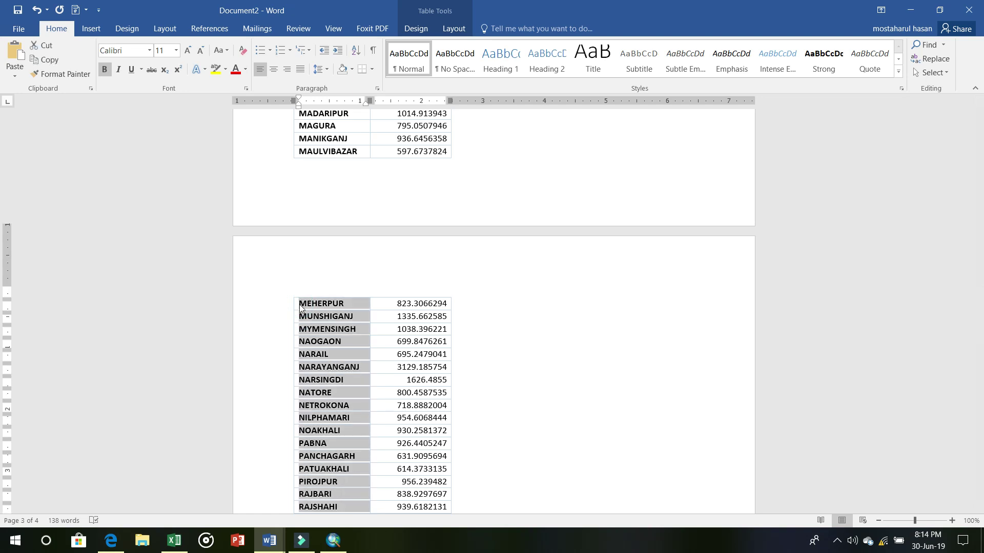
key("shift+Down")
key("shift+Down")
key("shift+Down")
key("shift+Down")
key("shift+Down")
key("shift+Down")
key("shift+Down")
key("shift+Down")
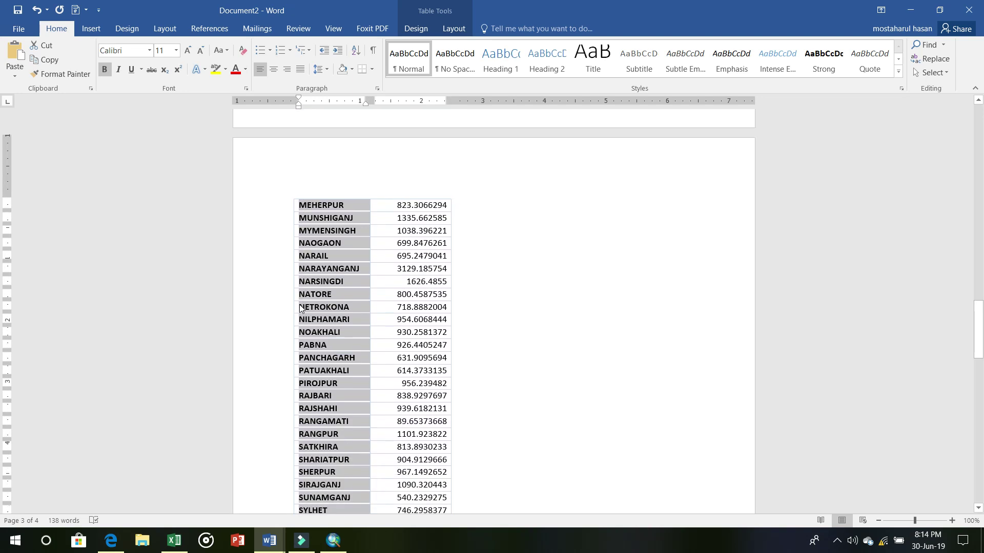
key("shift+Down")
key("shift+Down")
key("shift+Down")
key("shift+Down")
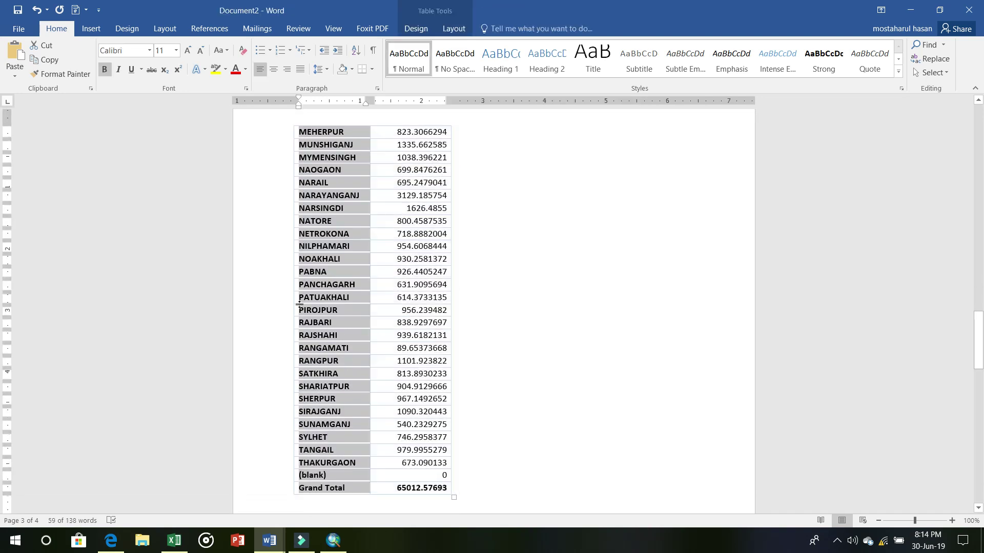
key("shift+Right")
key("ctrl+c")
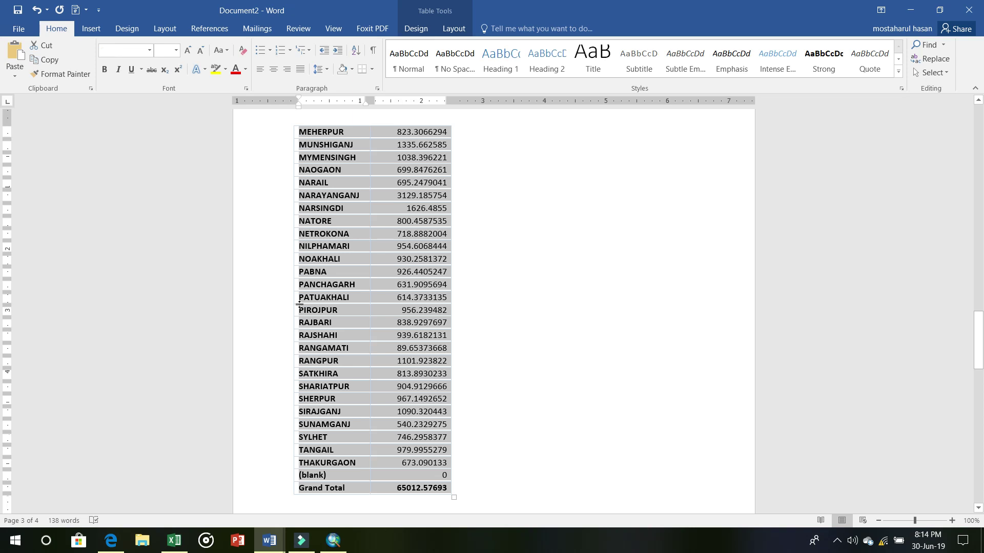
key("Delete")
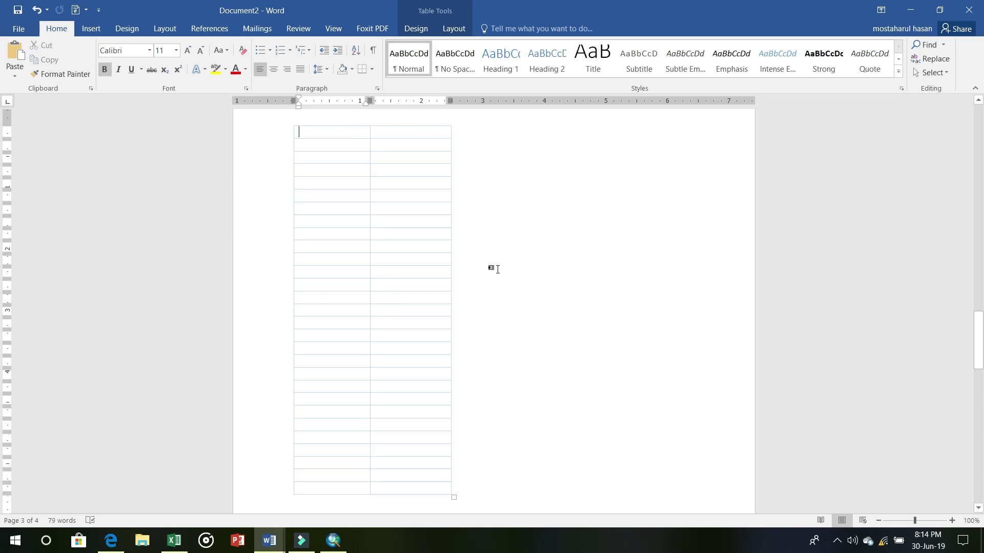
Paste the copied district rows beside the table's first half, starting in the BAGERHAT row
scroll(497, 269, "up", 20)
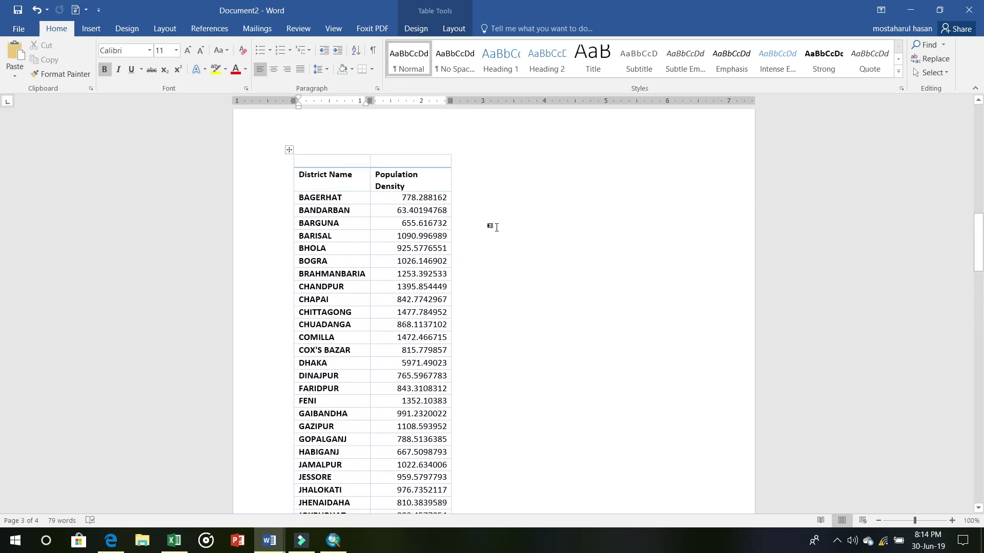
scroll(496, 227, "up", 1)
left_click(461, 233)
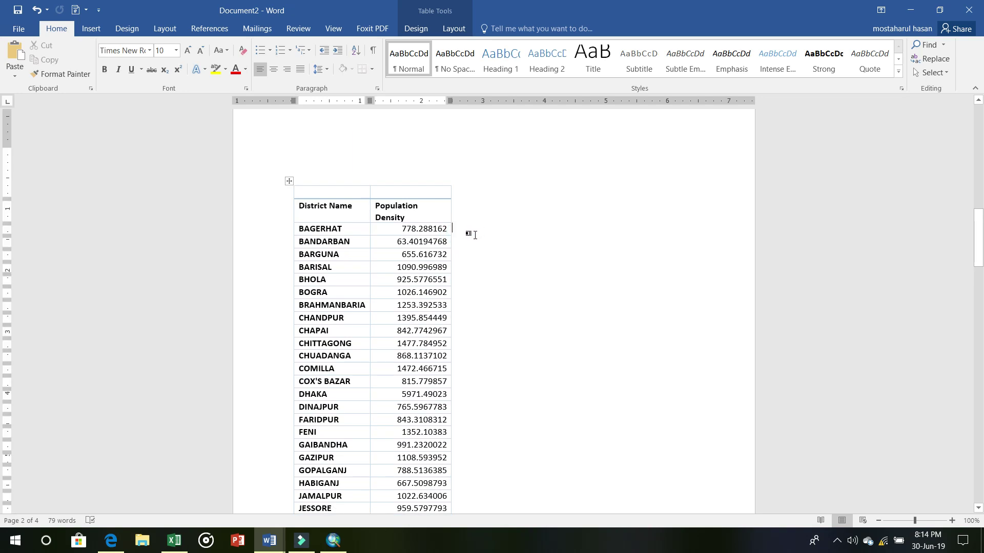
key("ctrl+v")
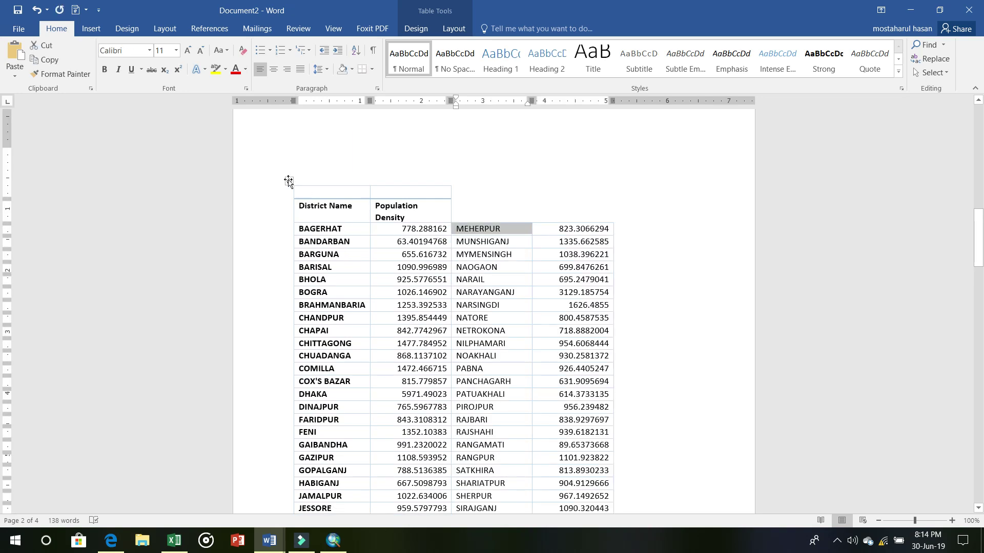
left_click(287, 180)
left_click(699, 283)
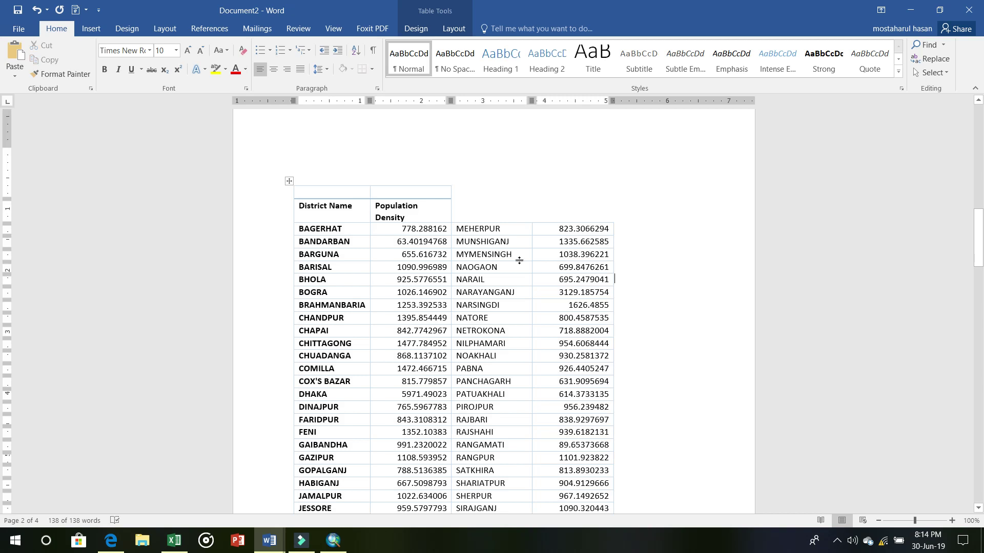
Copy the District Name and Population Density header cells above the two added columns
left_click(310, 209)
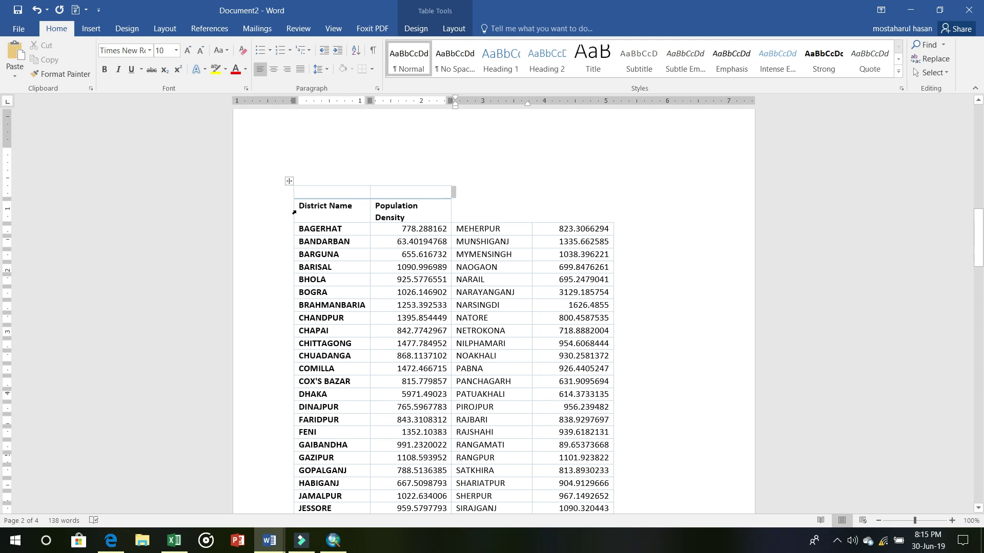
left_click(313, 217)
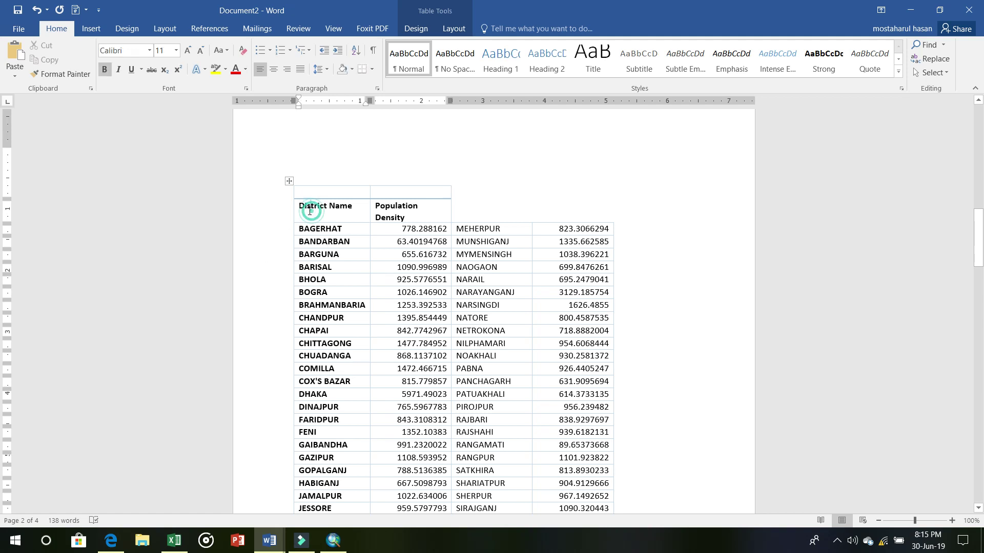
left_click(423, 217, "shift")
key("ctrl+c")
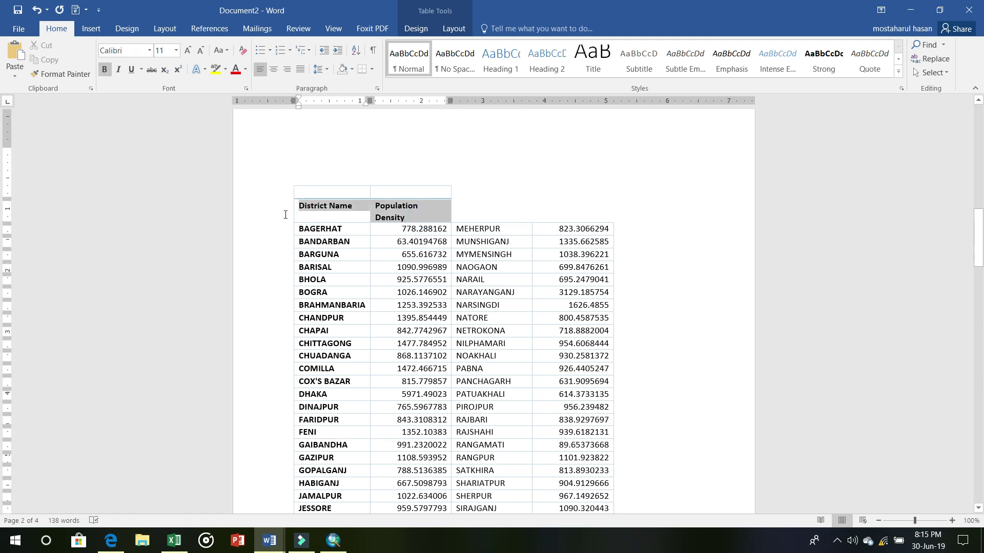
left_click(459, 212)
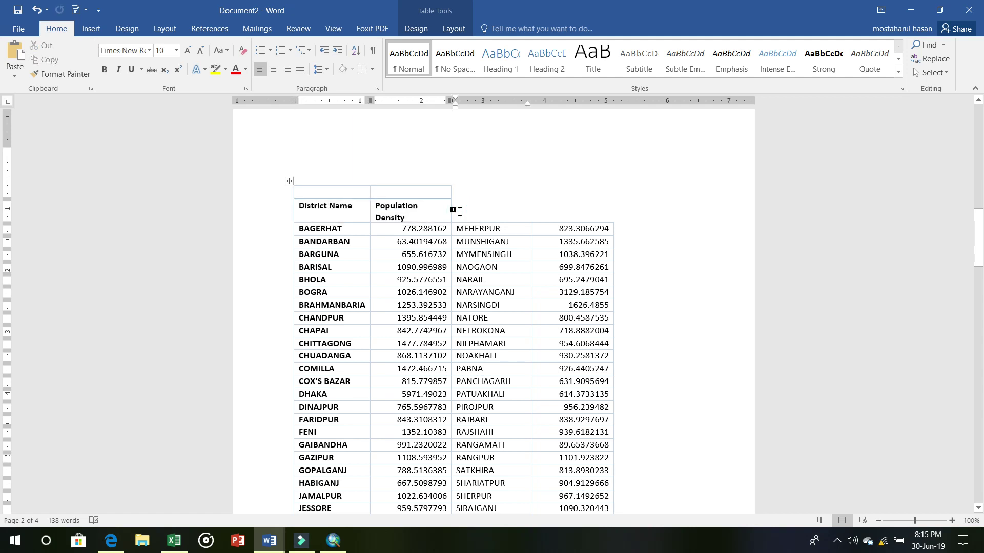
key("ctrl+v")
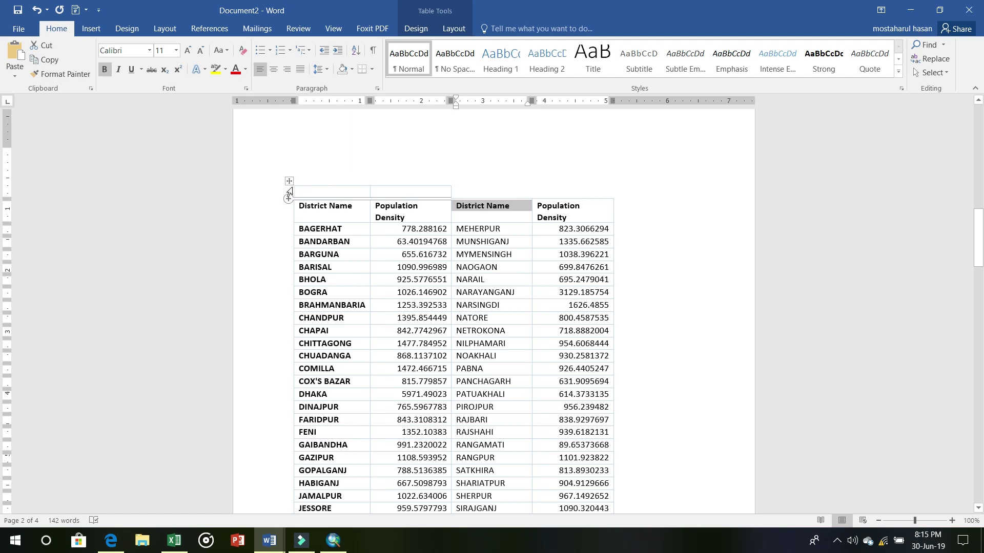
Delete the emptied table rows on the third page using the Delete entire row option
scroll(486, 351, "down", 15)
scroll(487, 351, "down", 1)
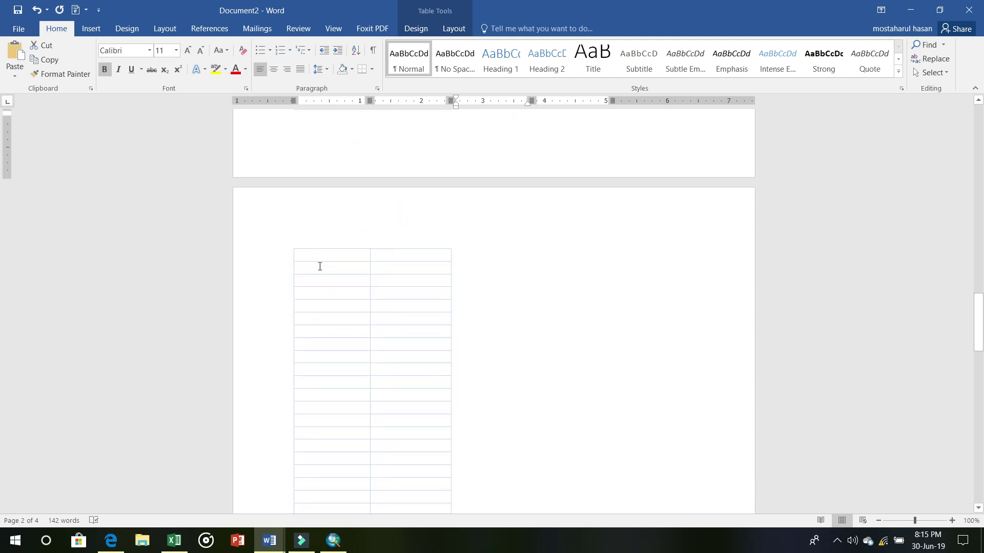
left_click_drag(302, 256, 441, 260)
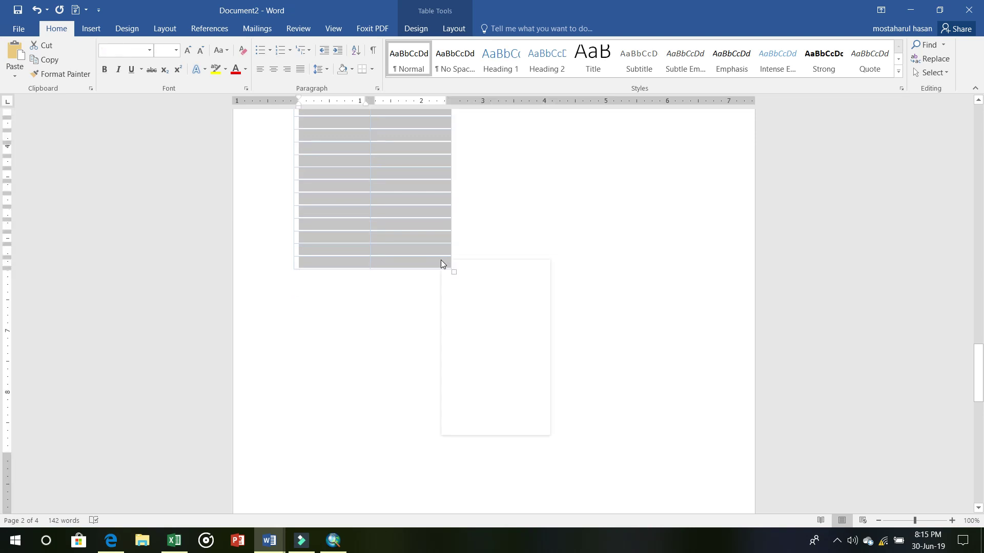
right_click(441, 260)
left_click(598, 228)
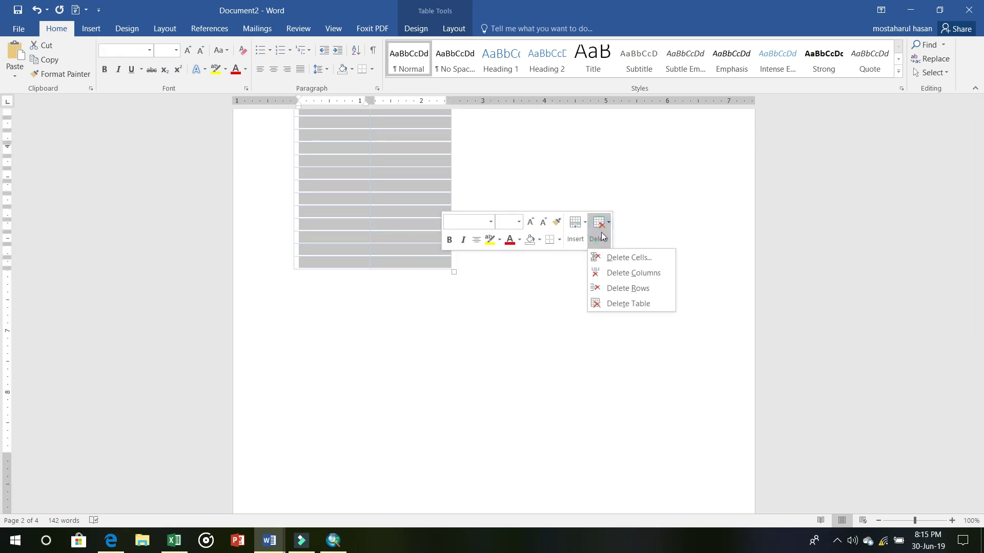
left_click(615, 258)
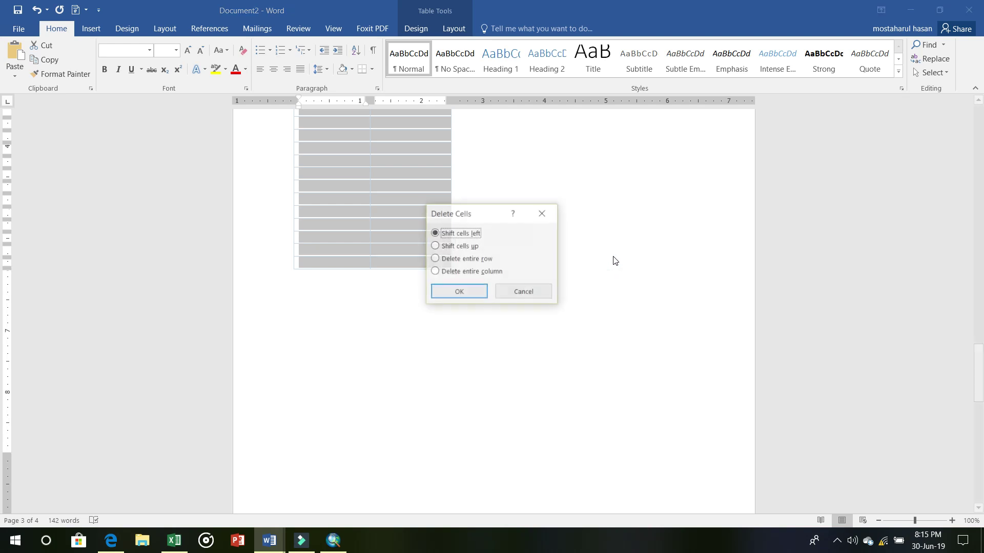
left_click(439, 260)
left_click(456, 292)
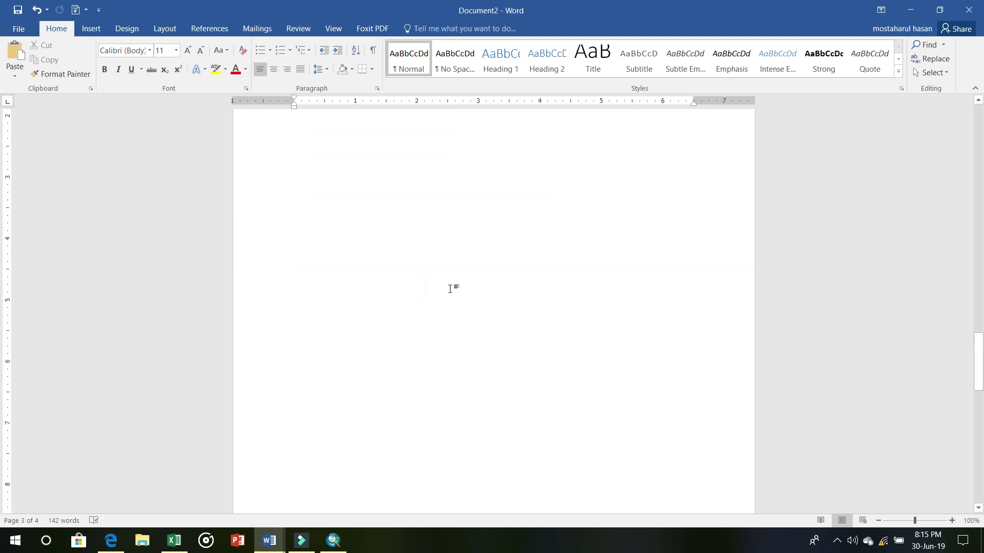
Remove the blank page between the population density table and the Dinajpur geology map
scroll(450, 289, "up", 10)
scroll(450, 281, "up", 3)
scroll(533, 420, "down", 15)
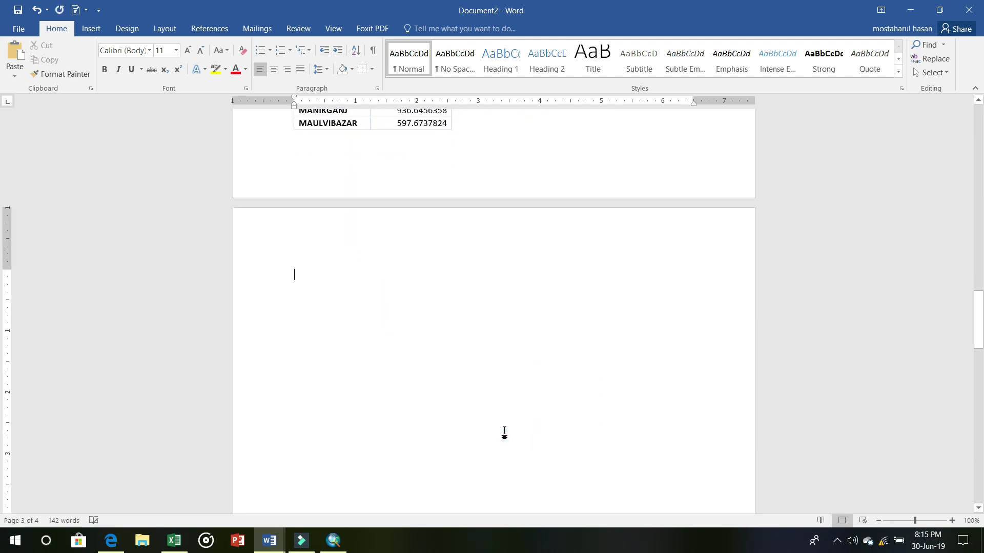
left_click(492, 422)
scroll(512, 421, "down", 10)
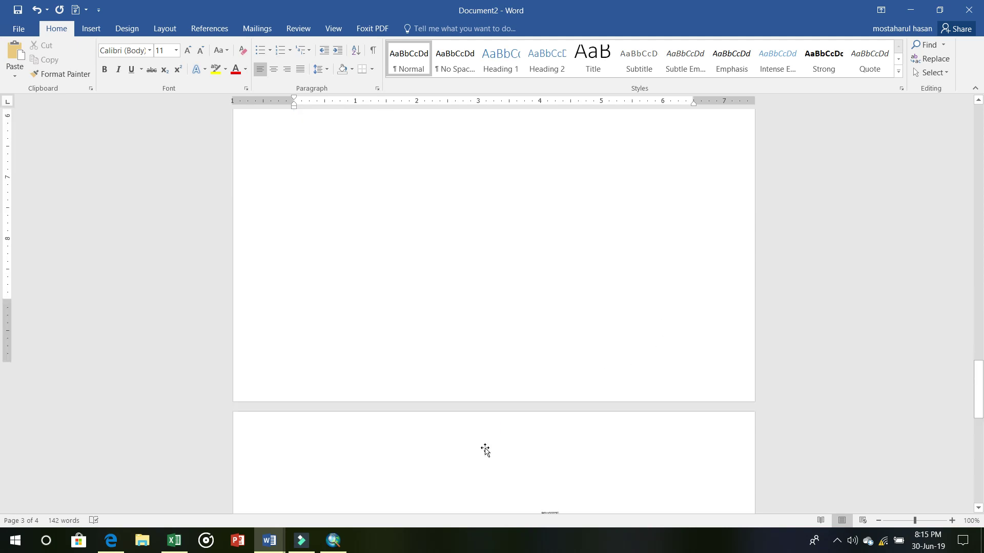
left_click(321, 367)
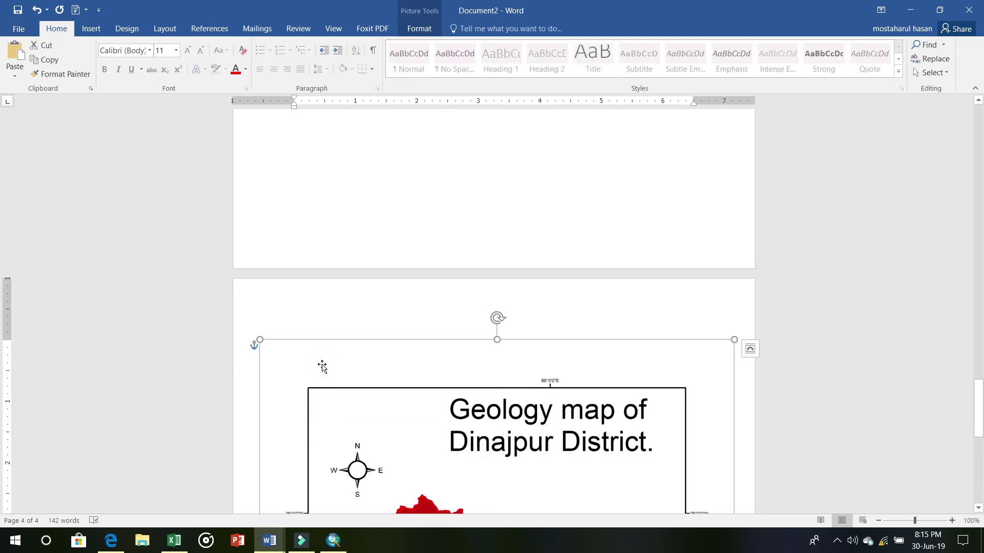
left_click(367, 323)
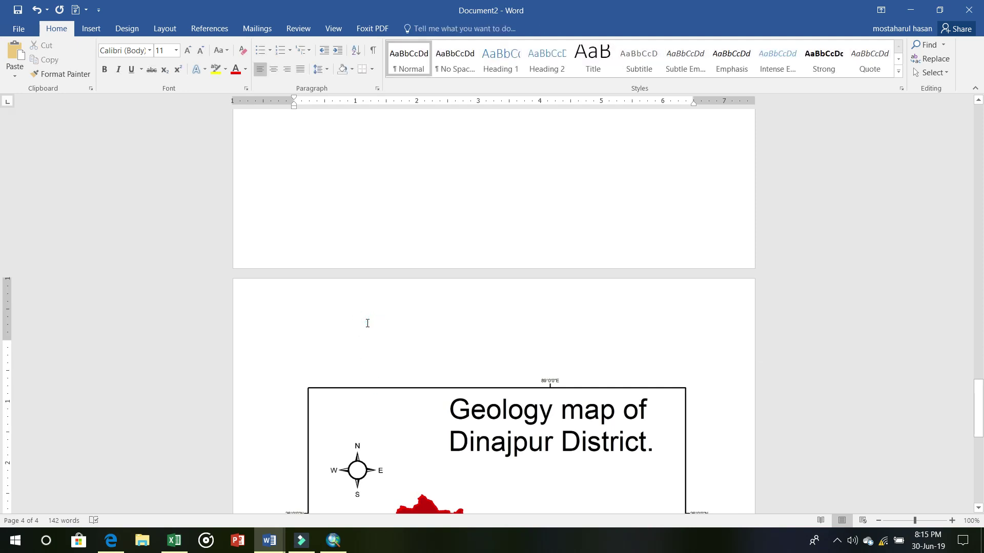
key("BackSpace")
Start a Save As of the compiled document and open the GIS Final Exam folder on the Desktop as its location
scroll(567, 354, "up", 4)
scroll(567, 354, "up", 15)
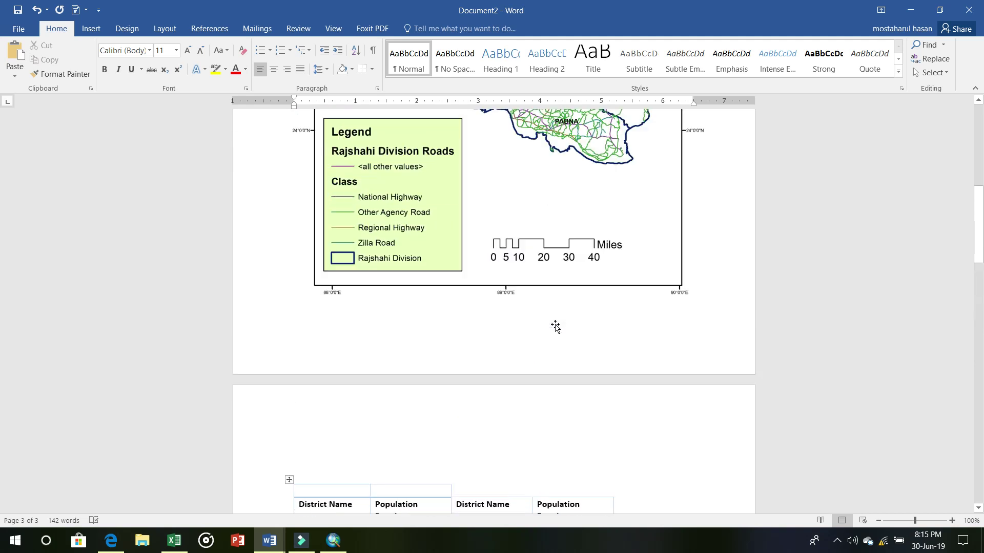
scroll(555, 319, "up", 5)
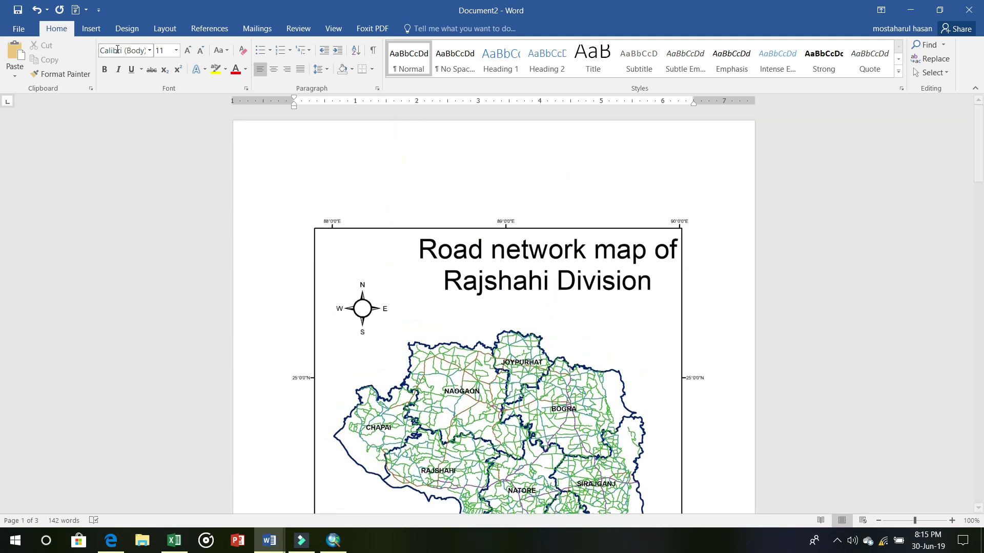
left_click(18, 29)
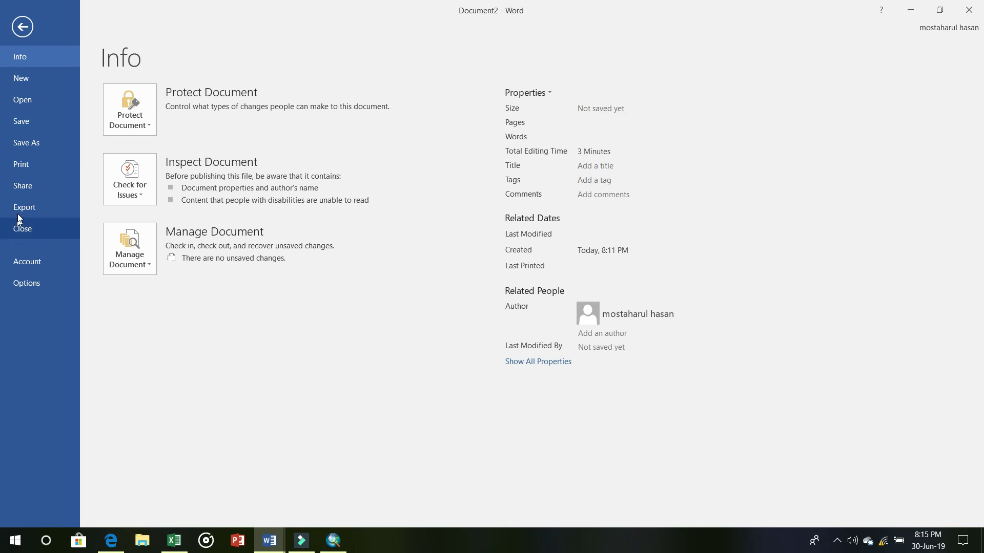
left_click(14, 142)
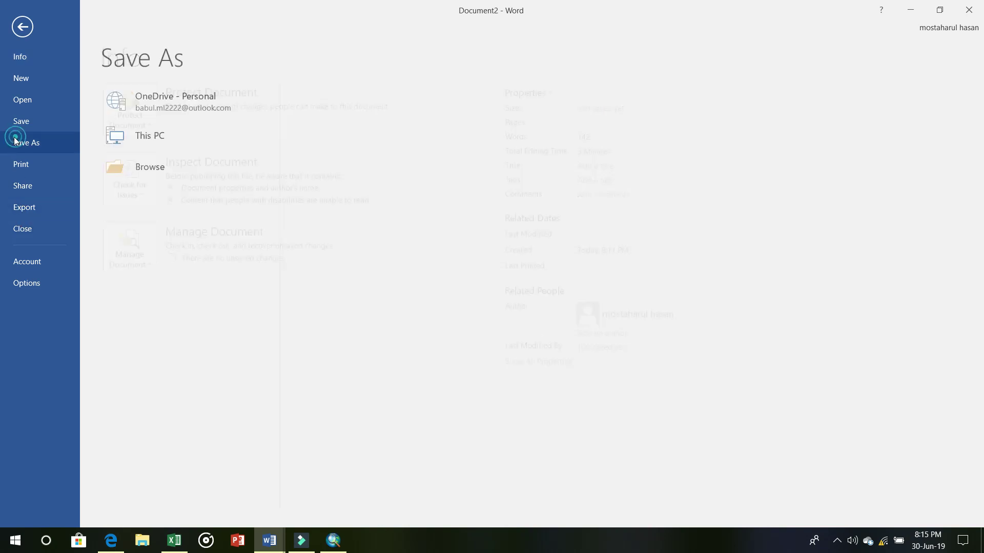
double_click(155, 146)
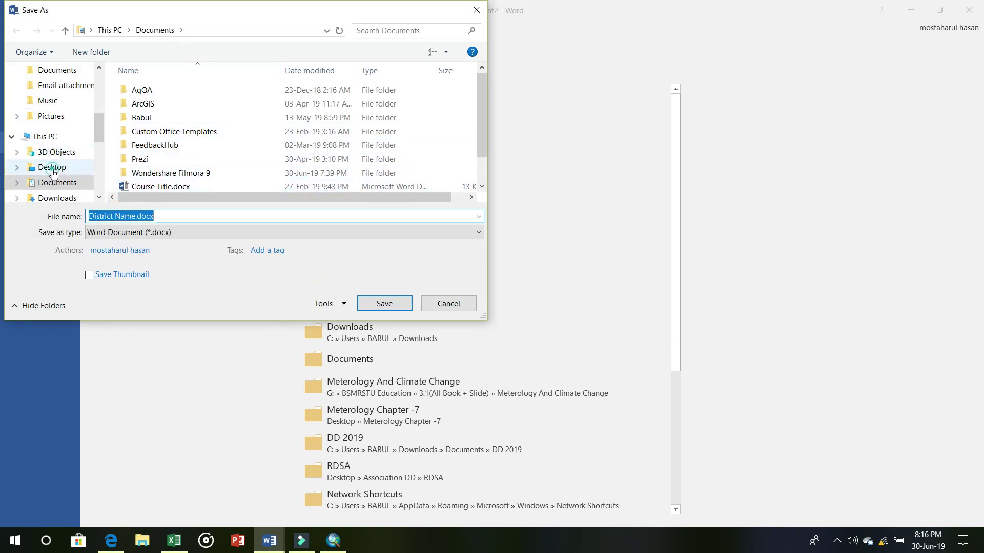
left_click(54, 172)
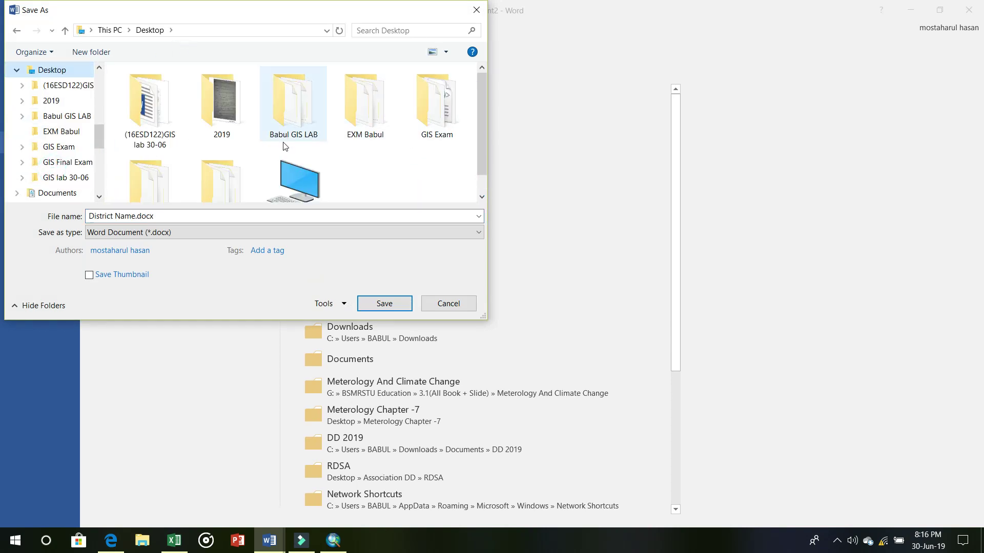
scroll(416, 125, "down", 1)
left_click(147, 177)
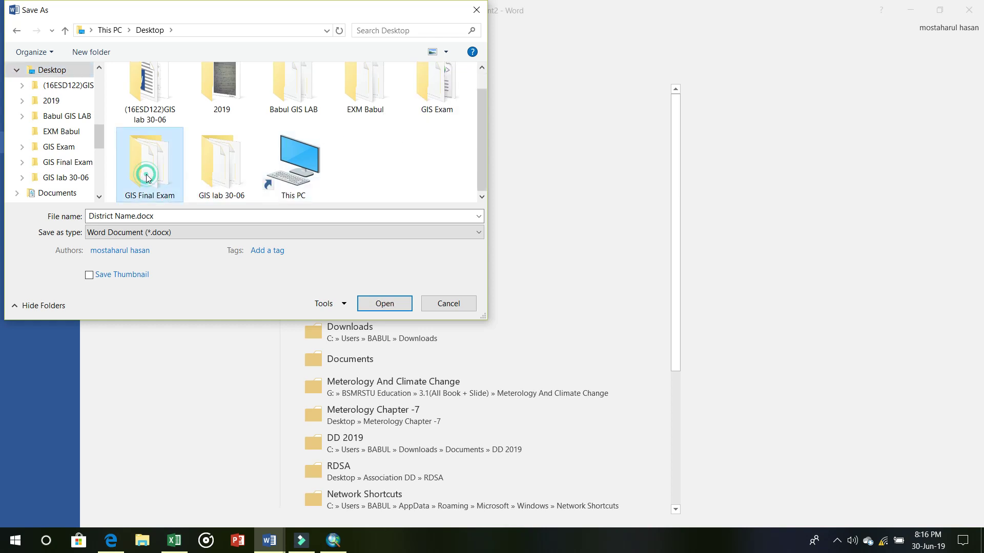
double_click(148, 177)
Name the file Final Pdf, set its type to PDF and save it
left_click(180, 213)
key("ctrl+a")
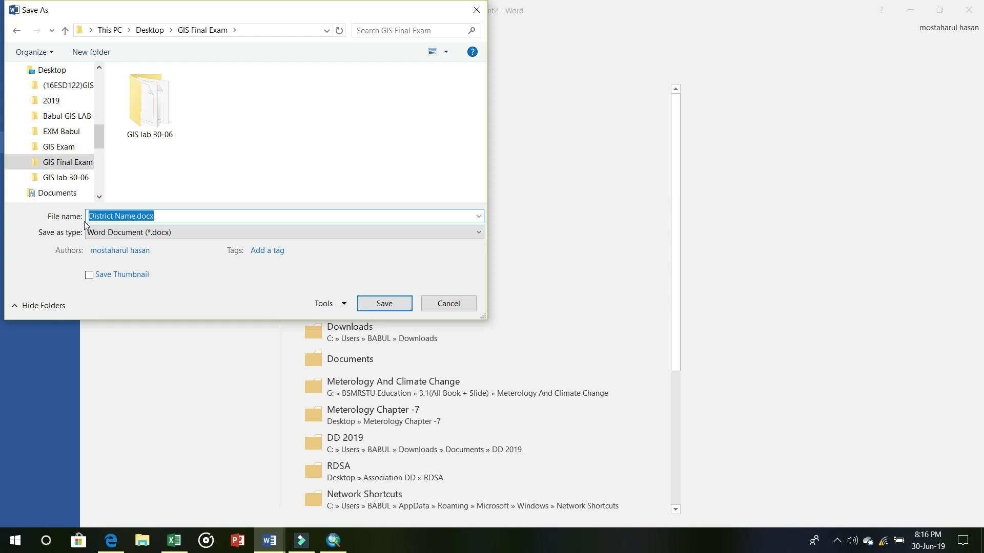
type("Final Pdf")
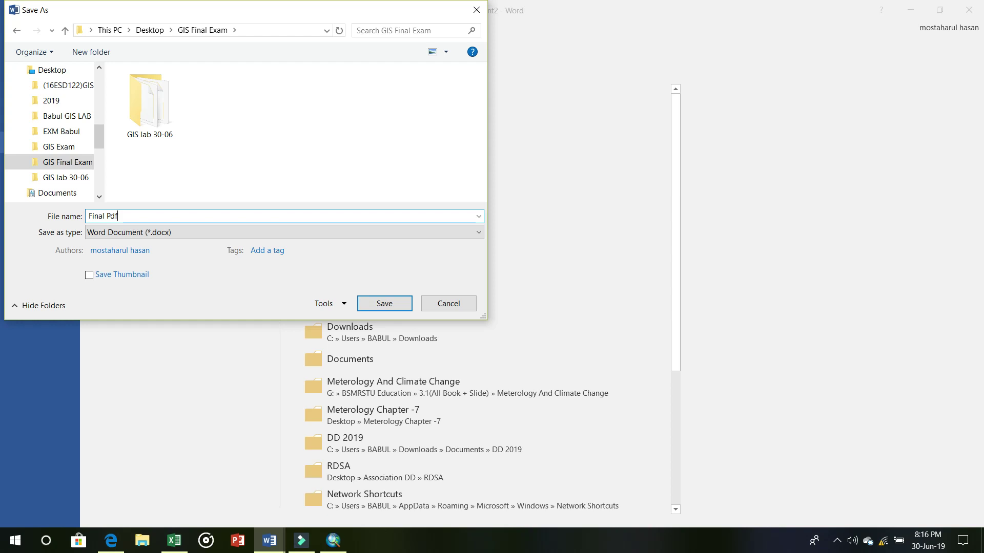
left_click(342, 232)
left_click(222, 308)
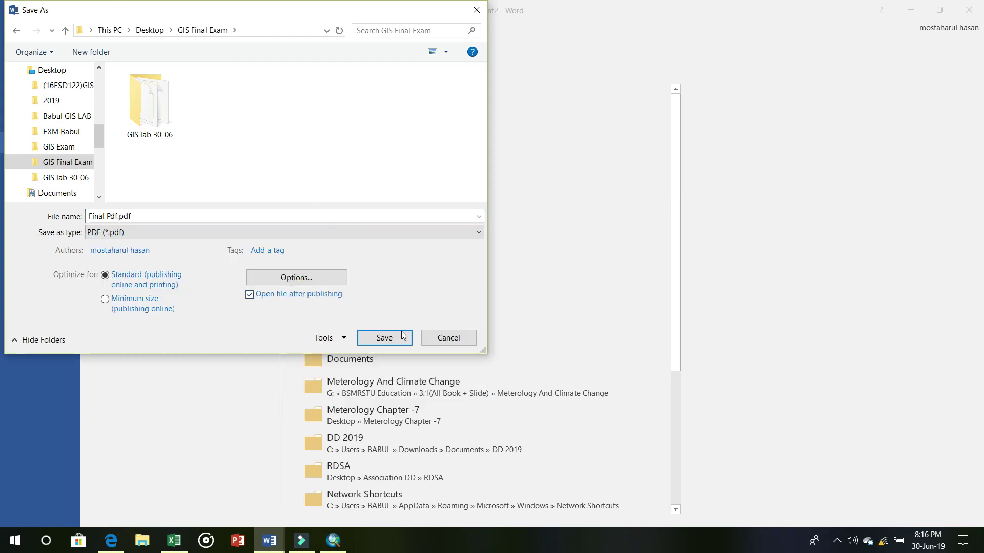
left_click(384, 338)
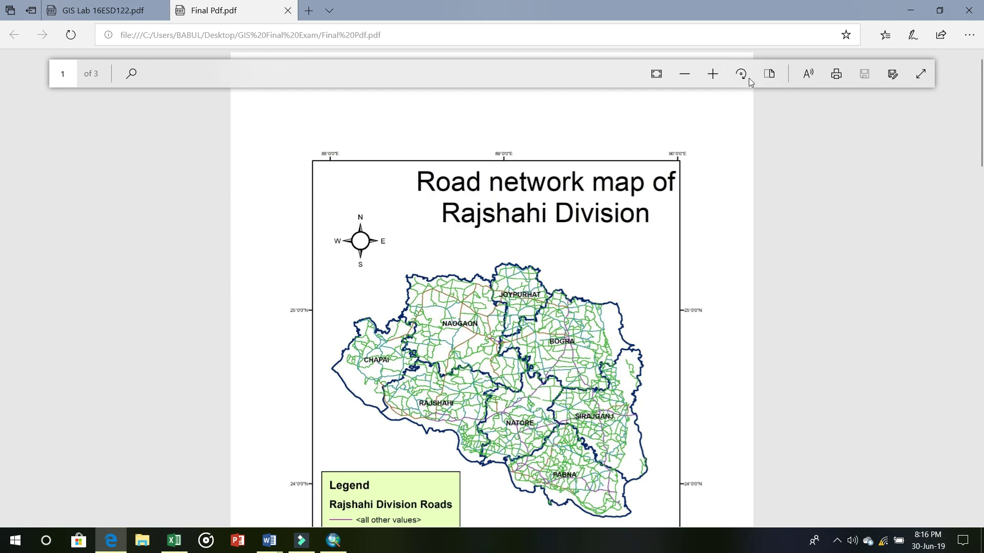
Enlarge the published PDF and examine the Rajshahi road network map down to its legend and scale bar
left_click(713, 73)
left_click(712, 74)
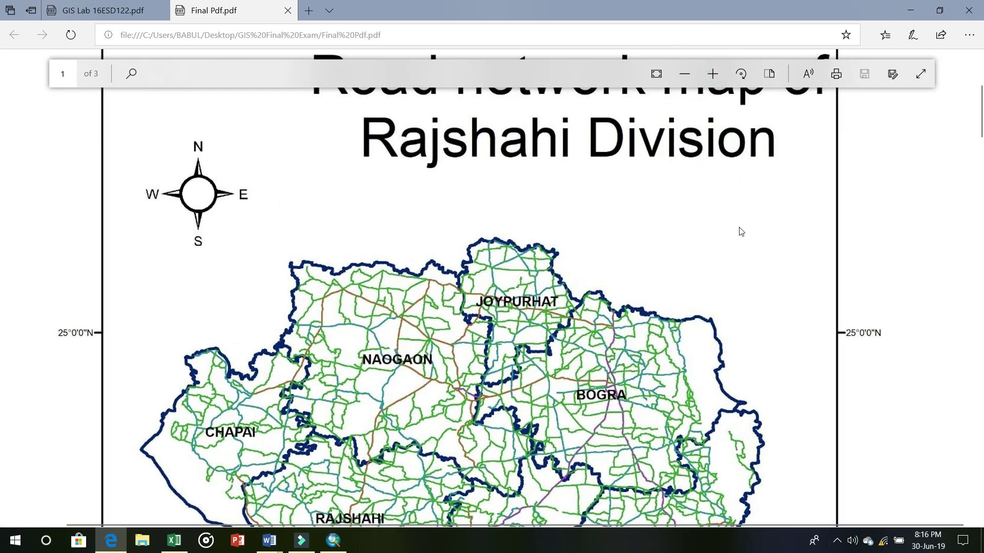
scroll(754, 271, "up", 4)
scroll(748, 277, "down", 10)
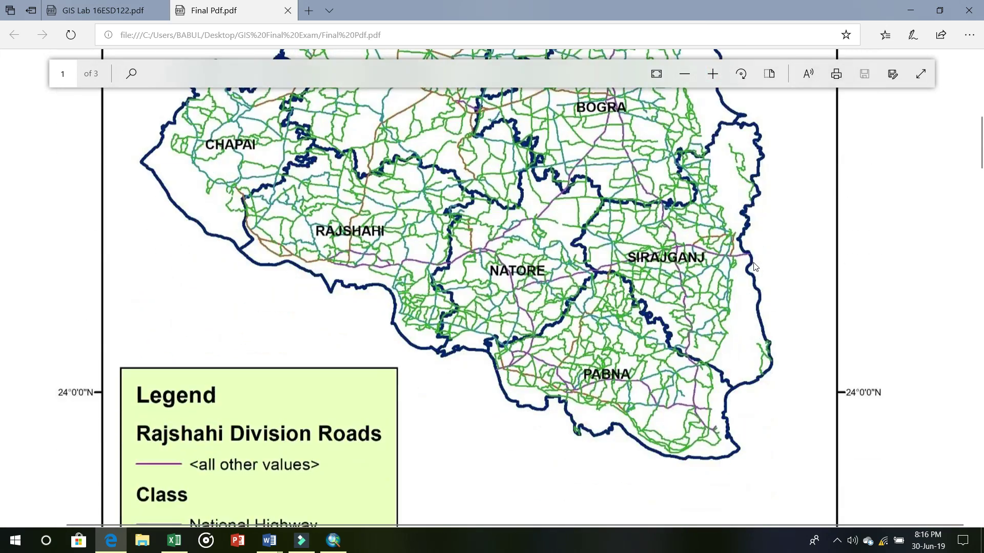
scroll(741, 280, "down", 5)
scroll(635, 281, "up", 3)
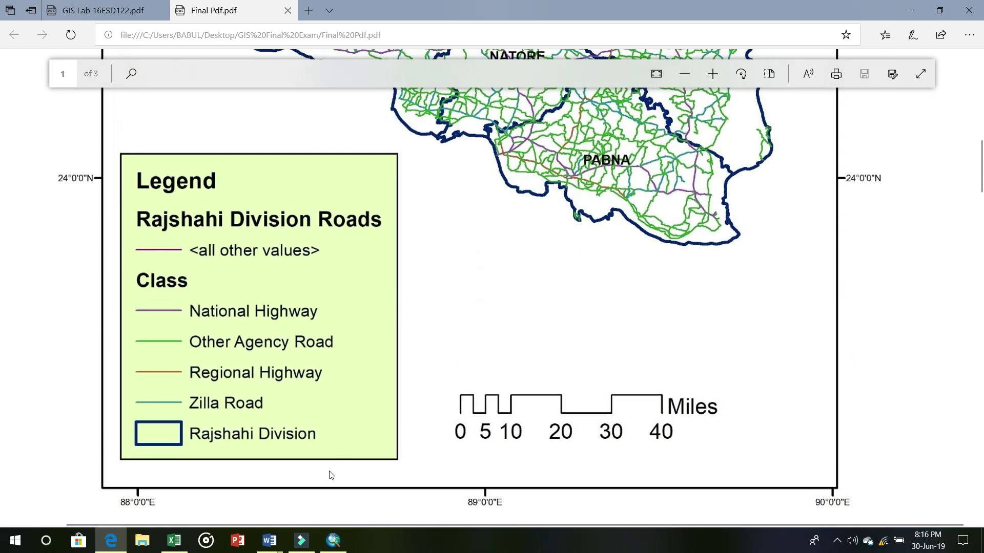
Check the exam task list in Document1 in Word and return to Final Pdf.pdf in Edge
mouse_move(270, 539)
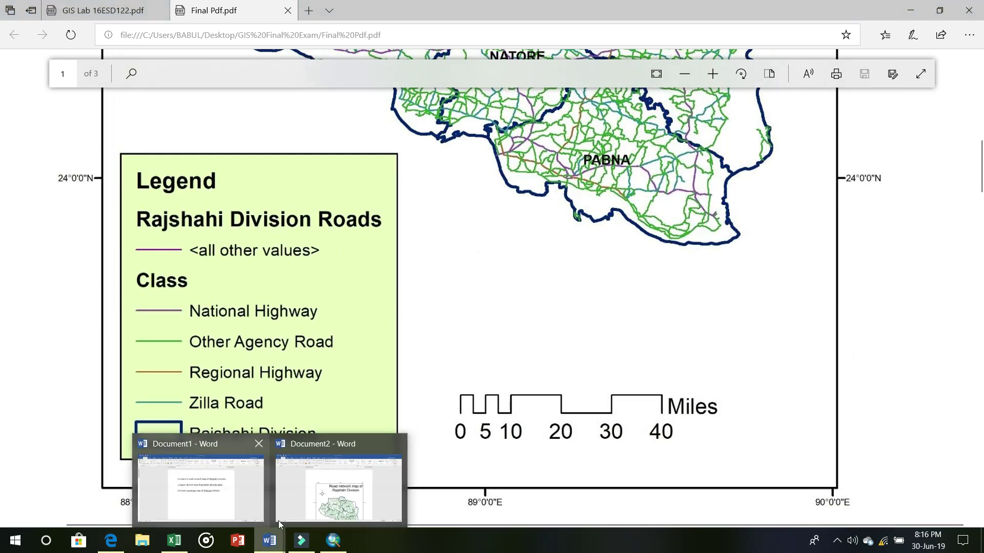
left_click(229, 512)
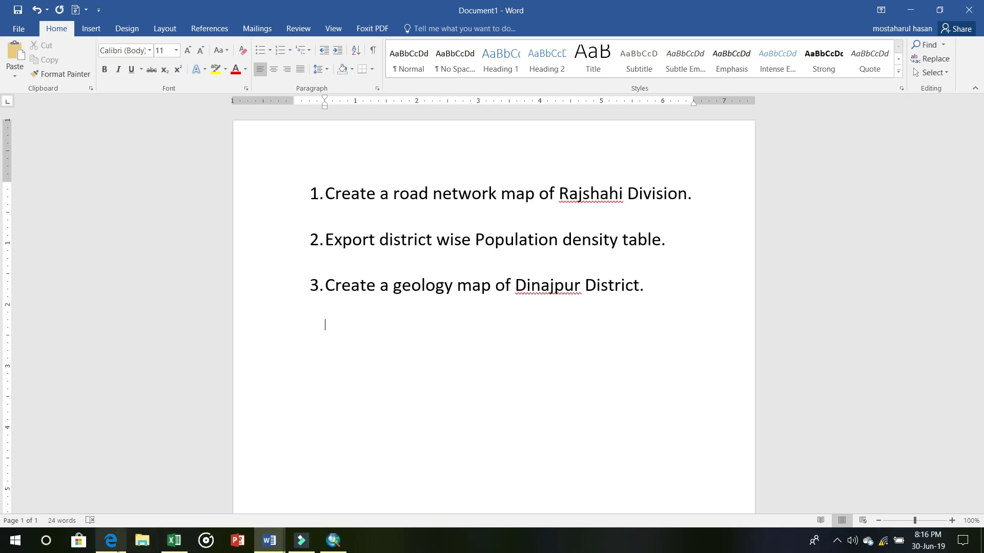
left_click(112, 544)
Review Final Pdf.pdf from its first page through the later pages and examine the Rajshahi road network map again
scroll(548, 251, "up", 15)
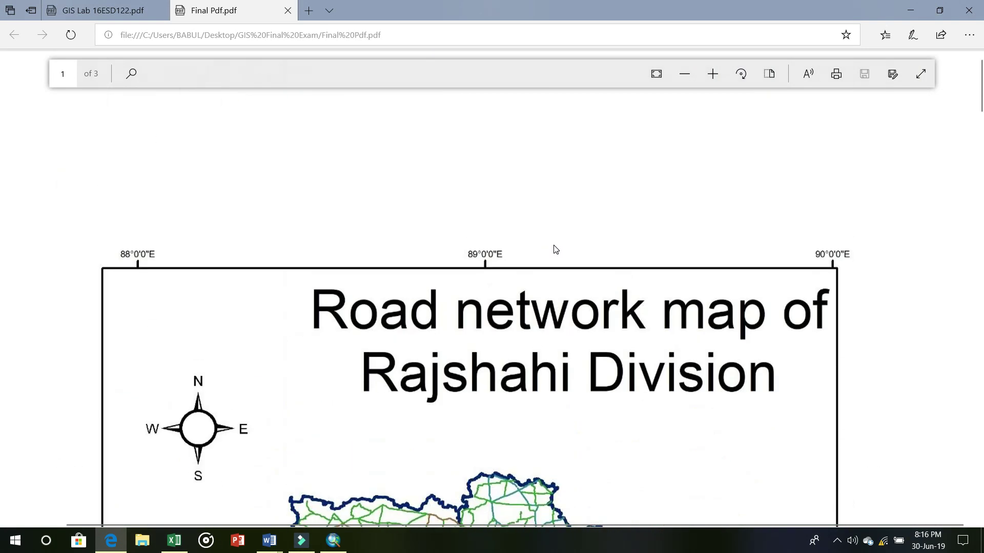
left_click(105, 215)
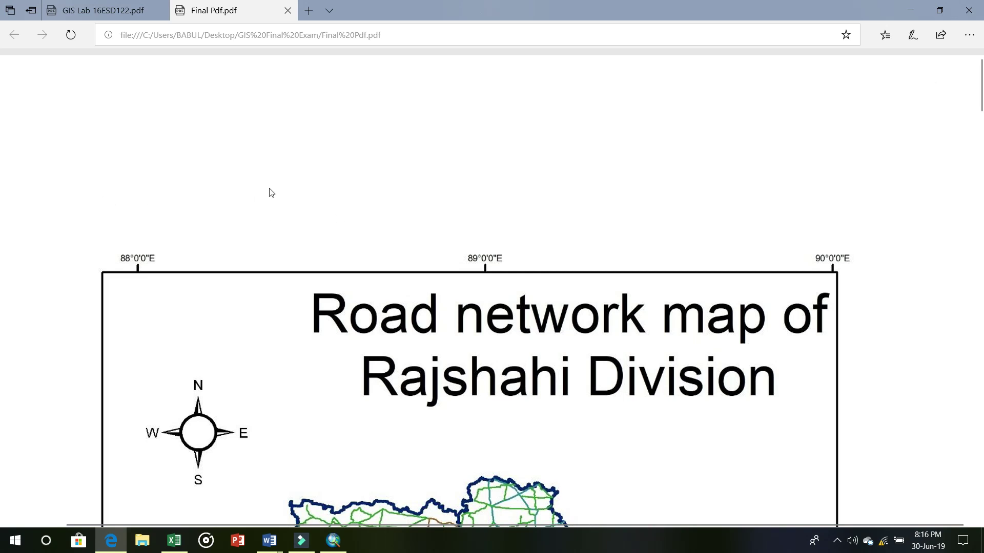
scroll(216, 198, "down", 20)
scroll(348, 245, "down", 20)
scroll(349, 245, "down", 3)
scroll(348, 245, "up", 20)
scroll(353, 222, "up", 20)
scroll(430, 390, "left", 1)
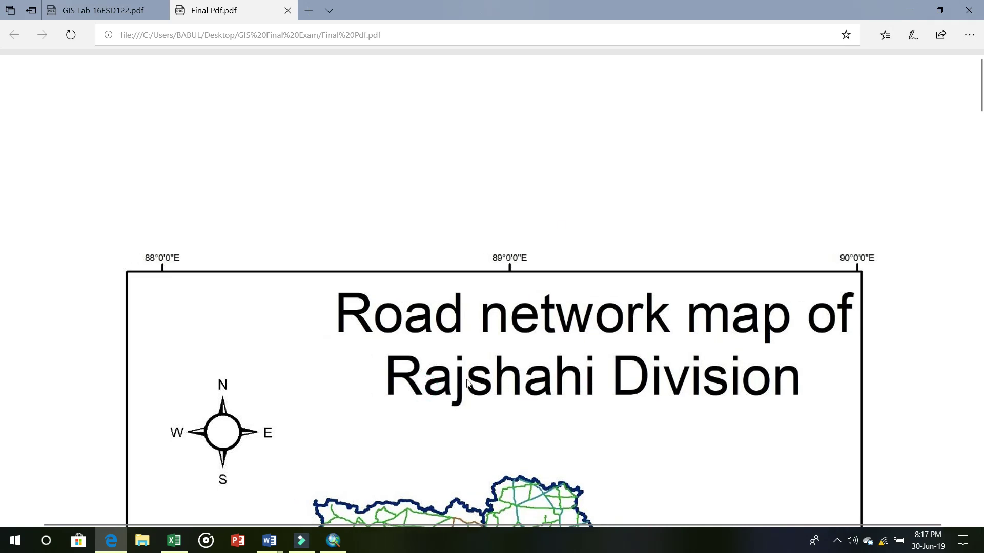
scroll(565, 376, "down", 5)
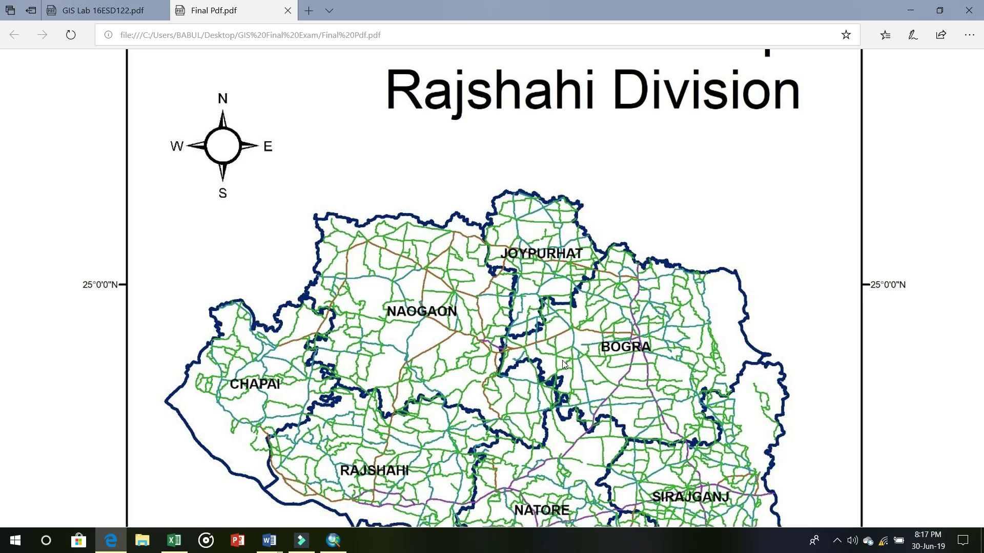
scroll(749, 385, "down", 4)
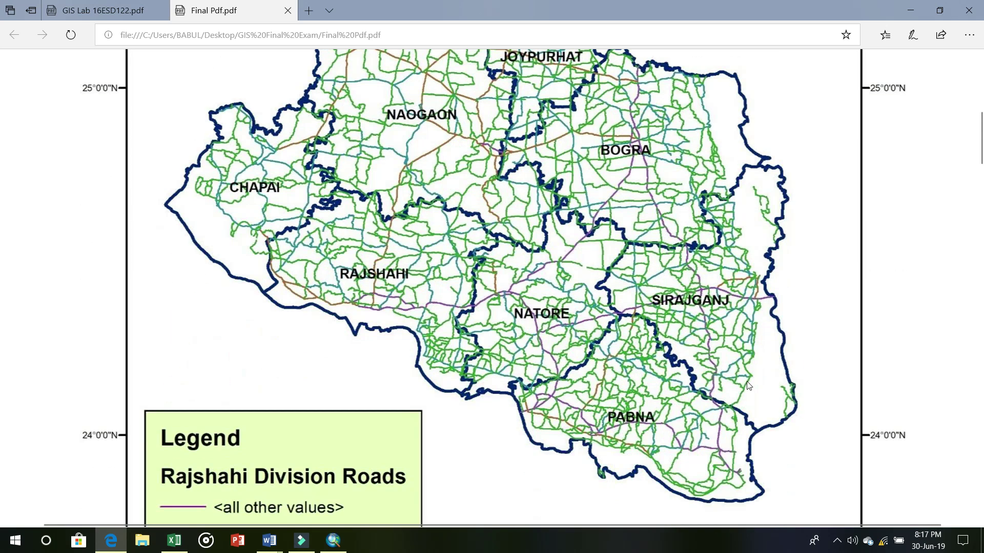